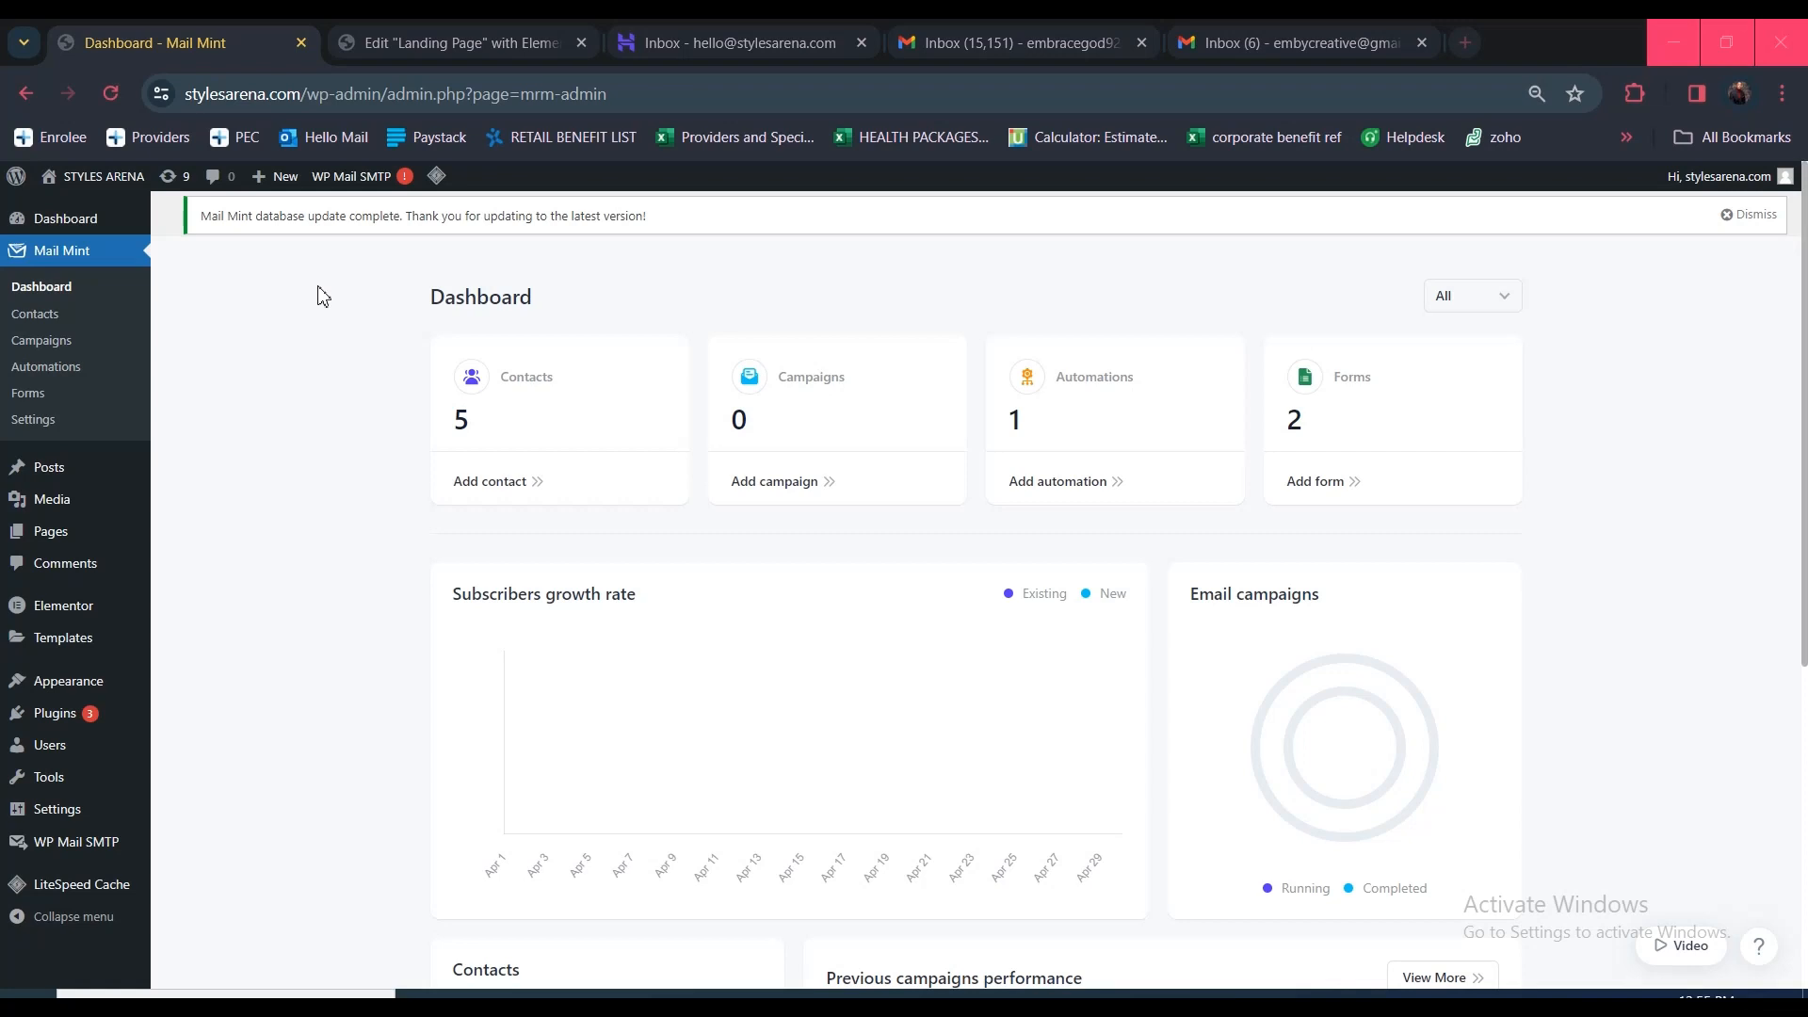
Examine the coupon form on the landing page and the email campaign types offered in Mail Mint
{"action": "key", "text": "ctrl+Tab"}
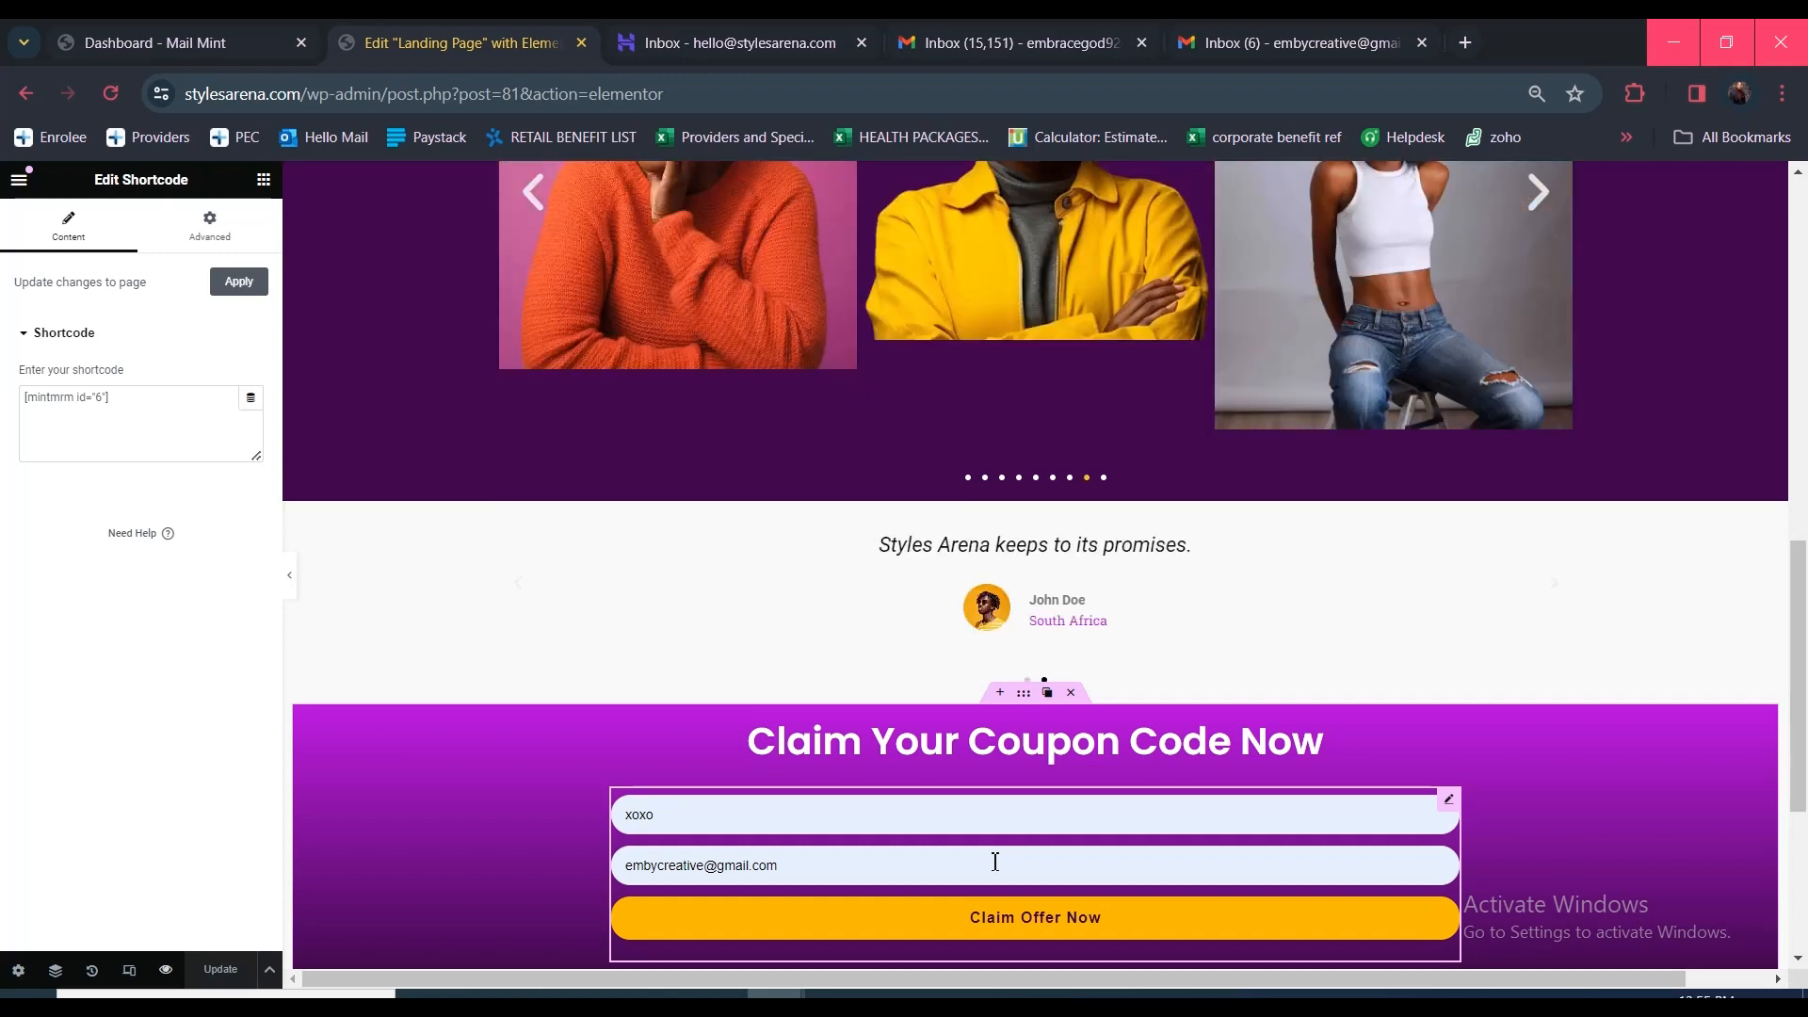
{"action": "left_click", "coordinate": [181, 37]}
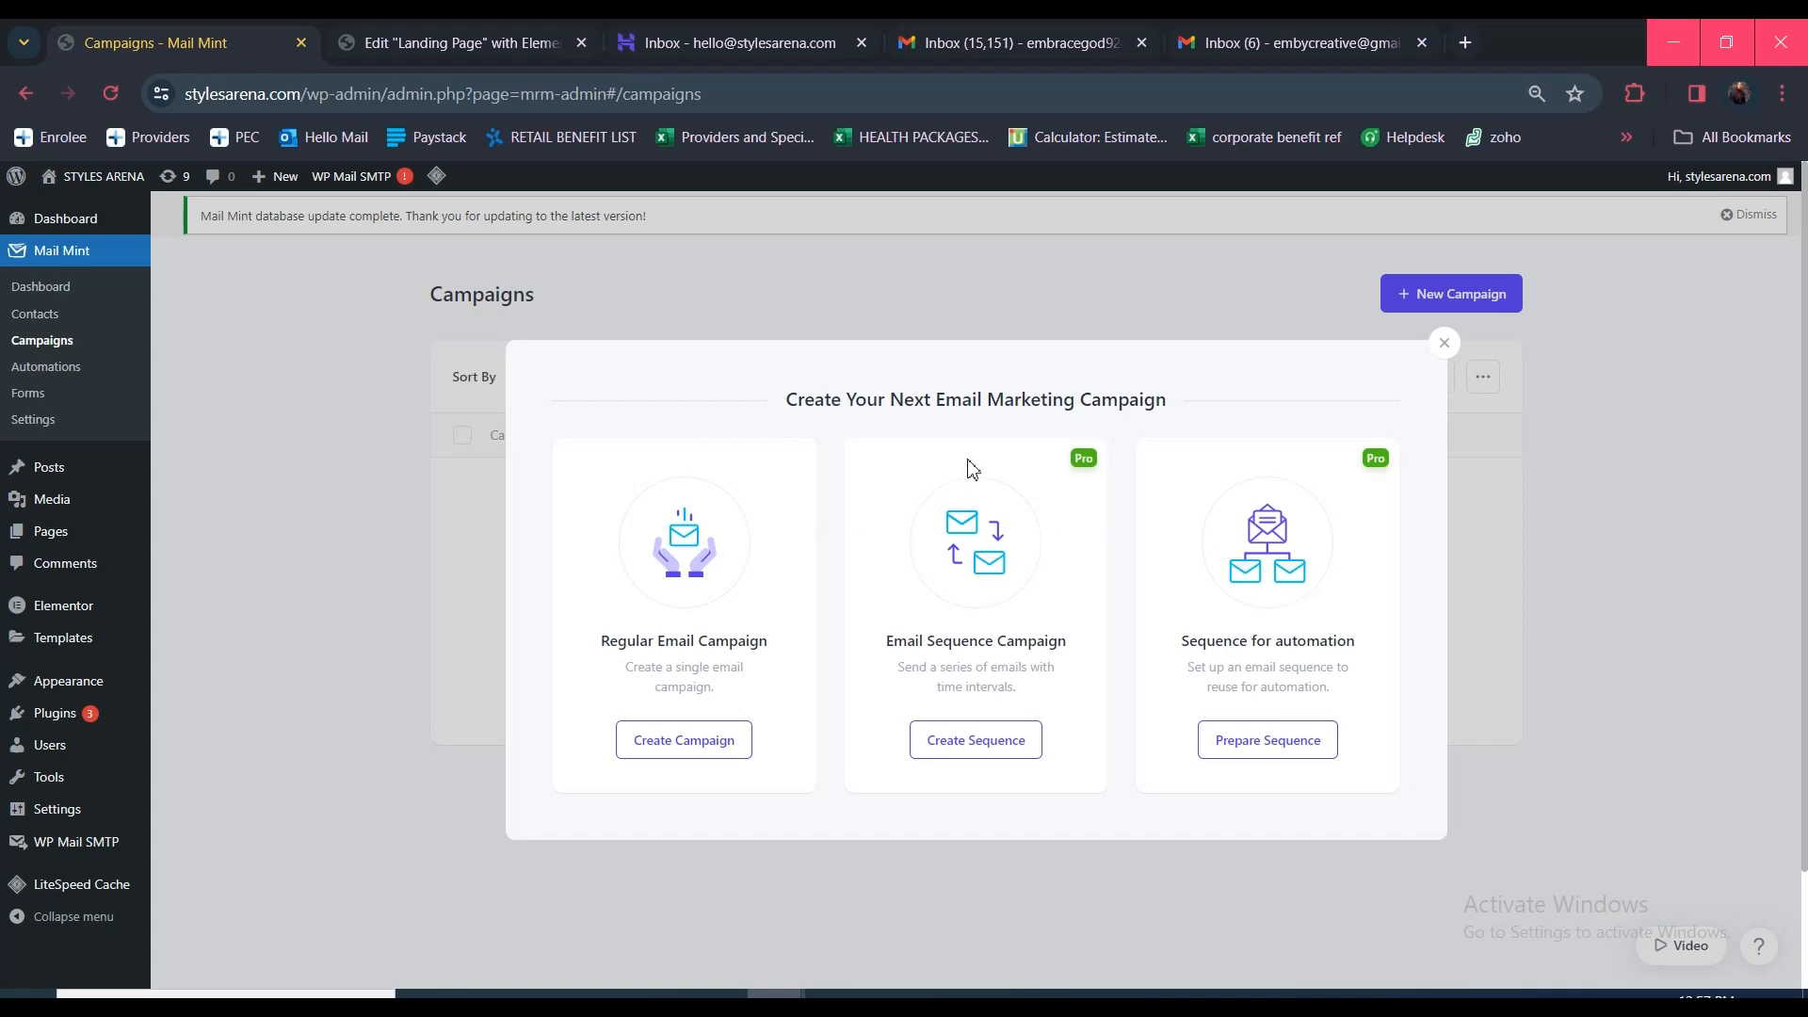
{"action": "left_click", "coordinate": [1445, 345]}
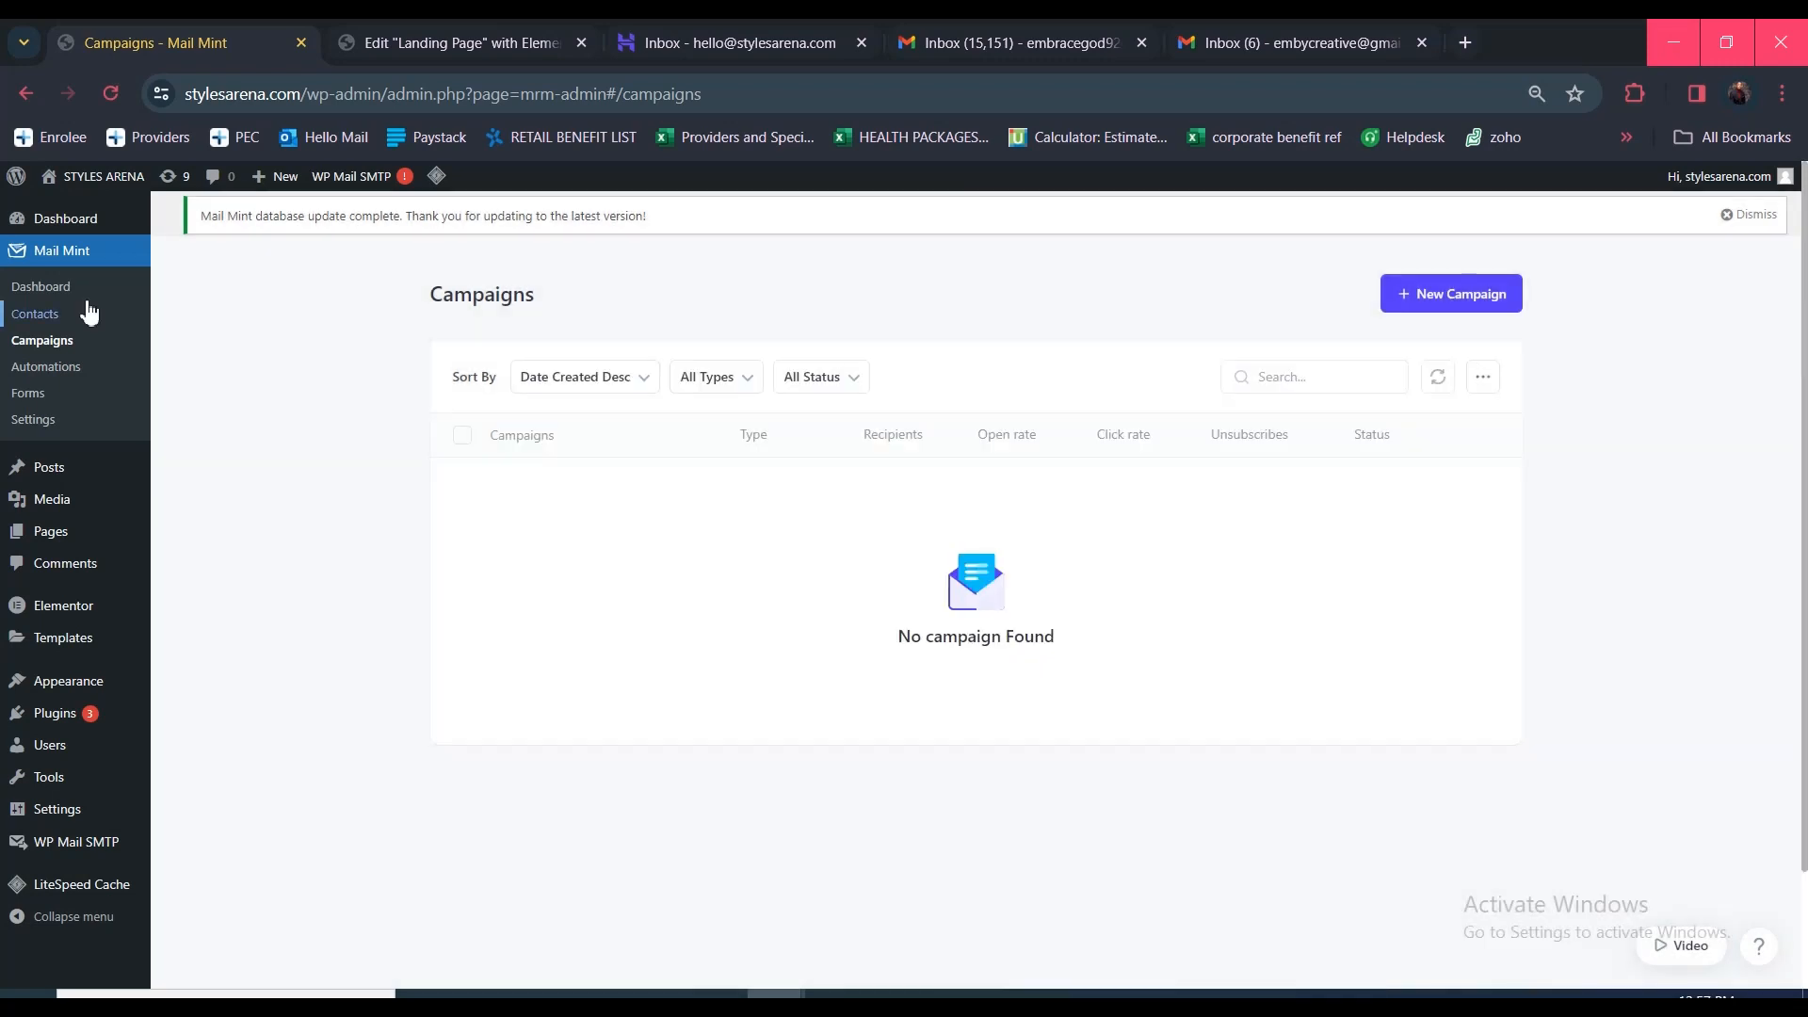
Open the Welcome mail automation for editing and display the settings of its Send An Email step
{"action": "left_click", "coordinate": [64, 379]}
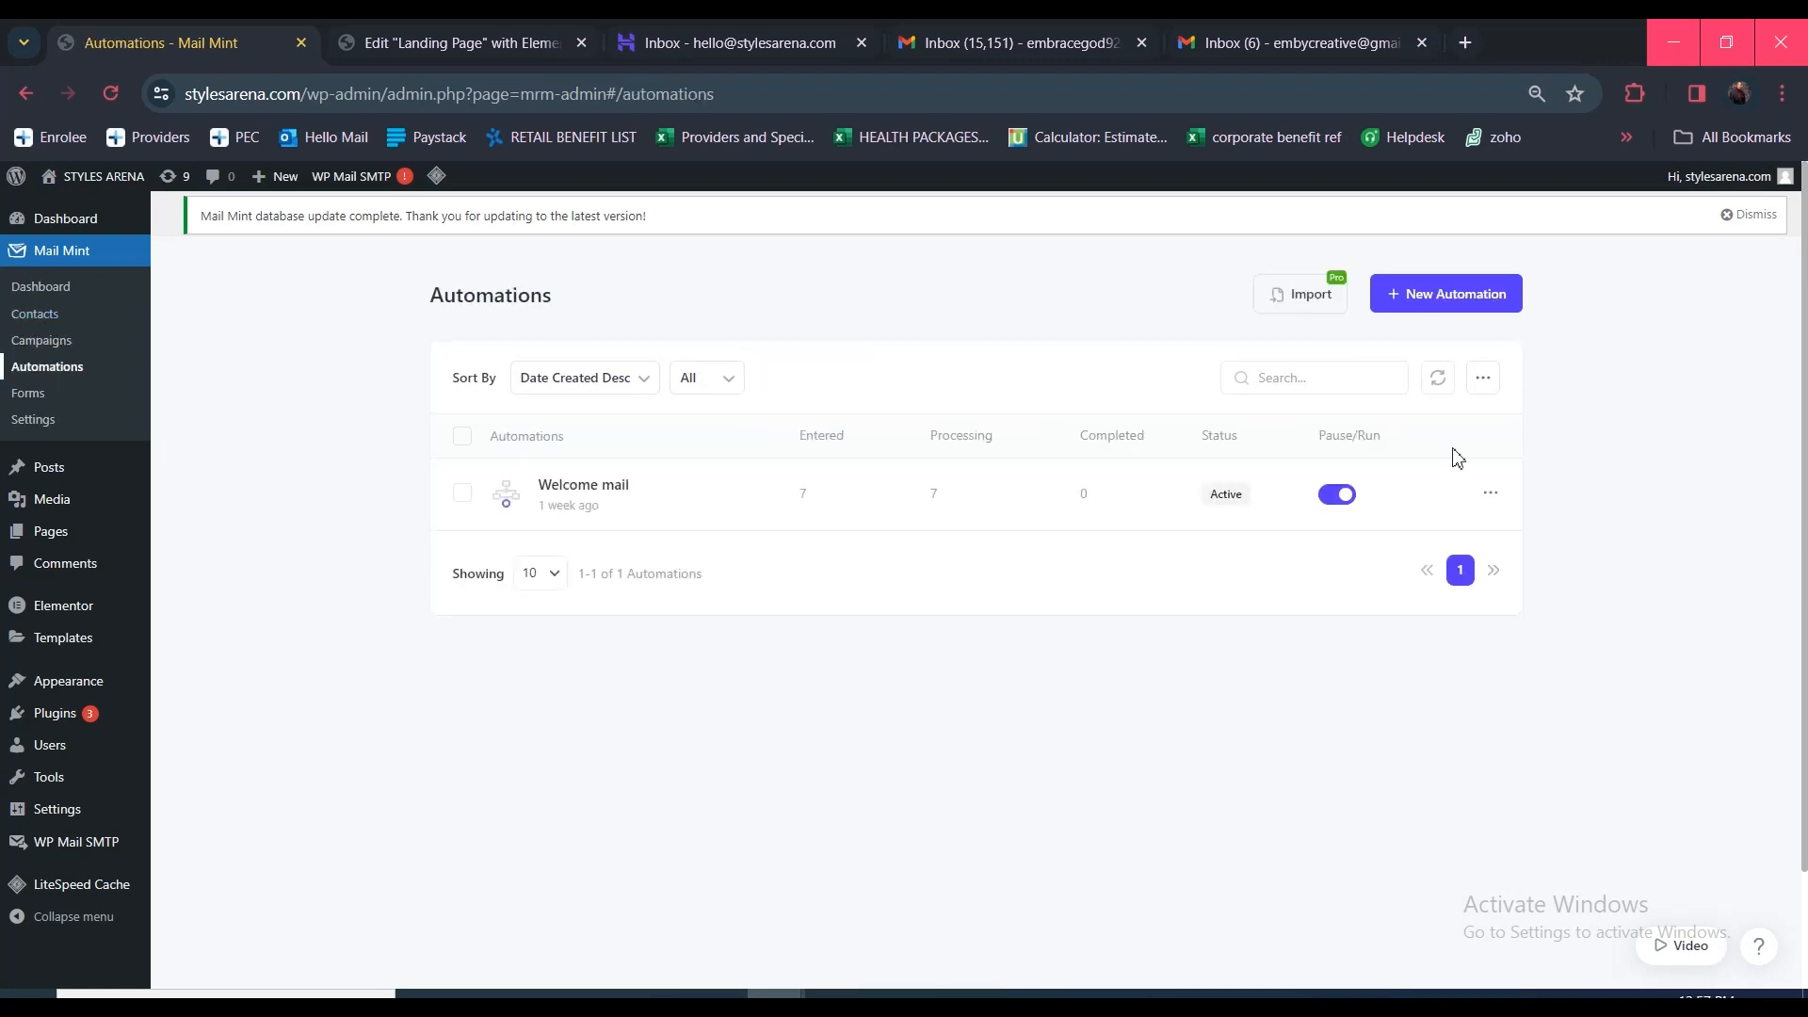
{"action": "left_click", "coordinate": [1491, 497]}
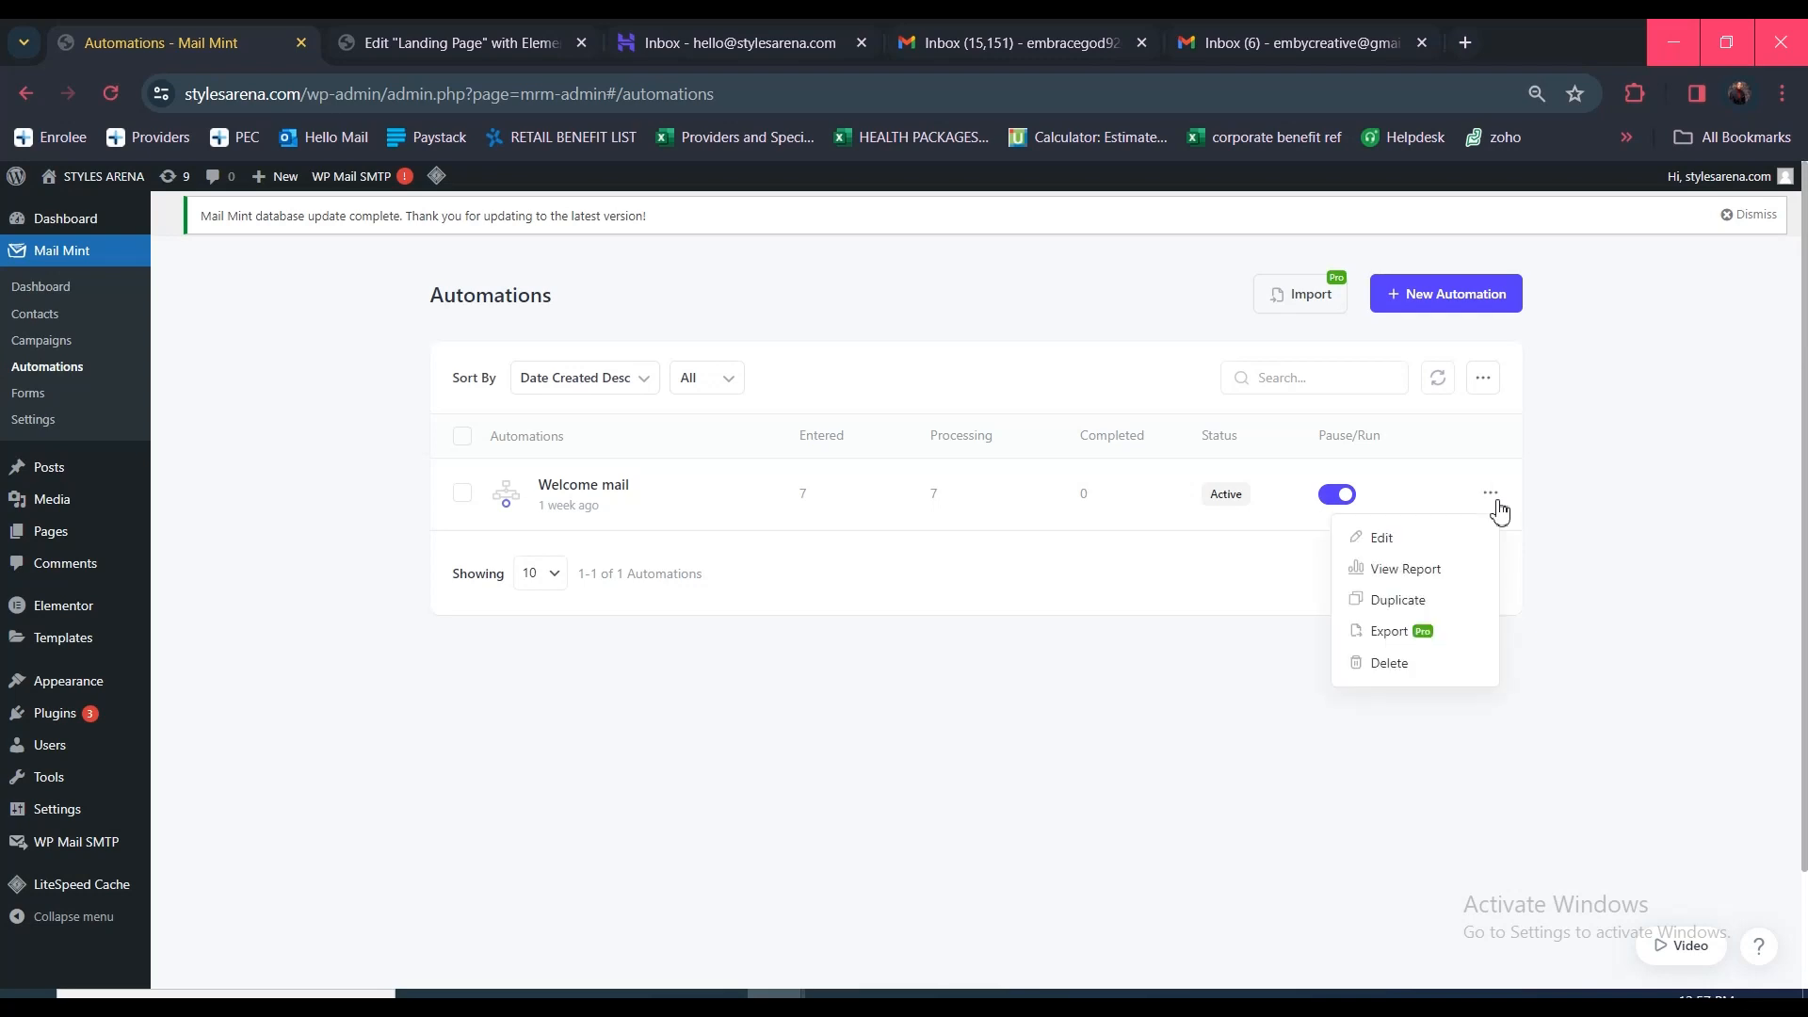
{"action": "left_click", "coordinate": [1406, 542]}
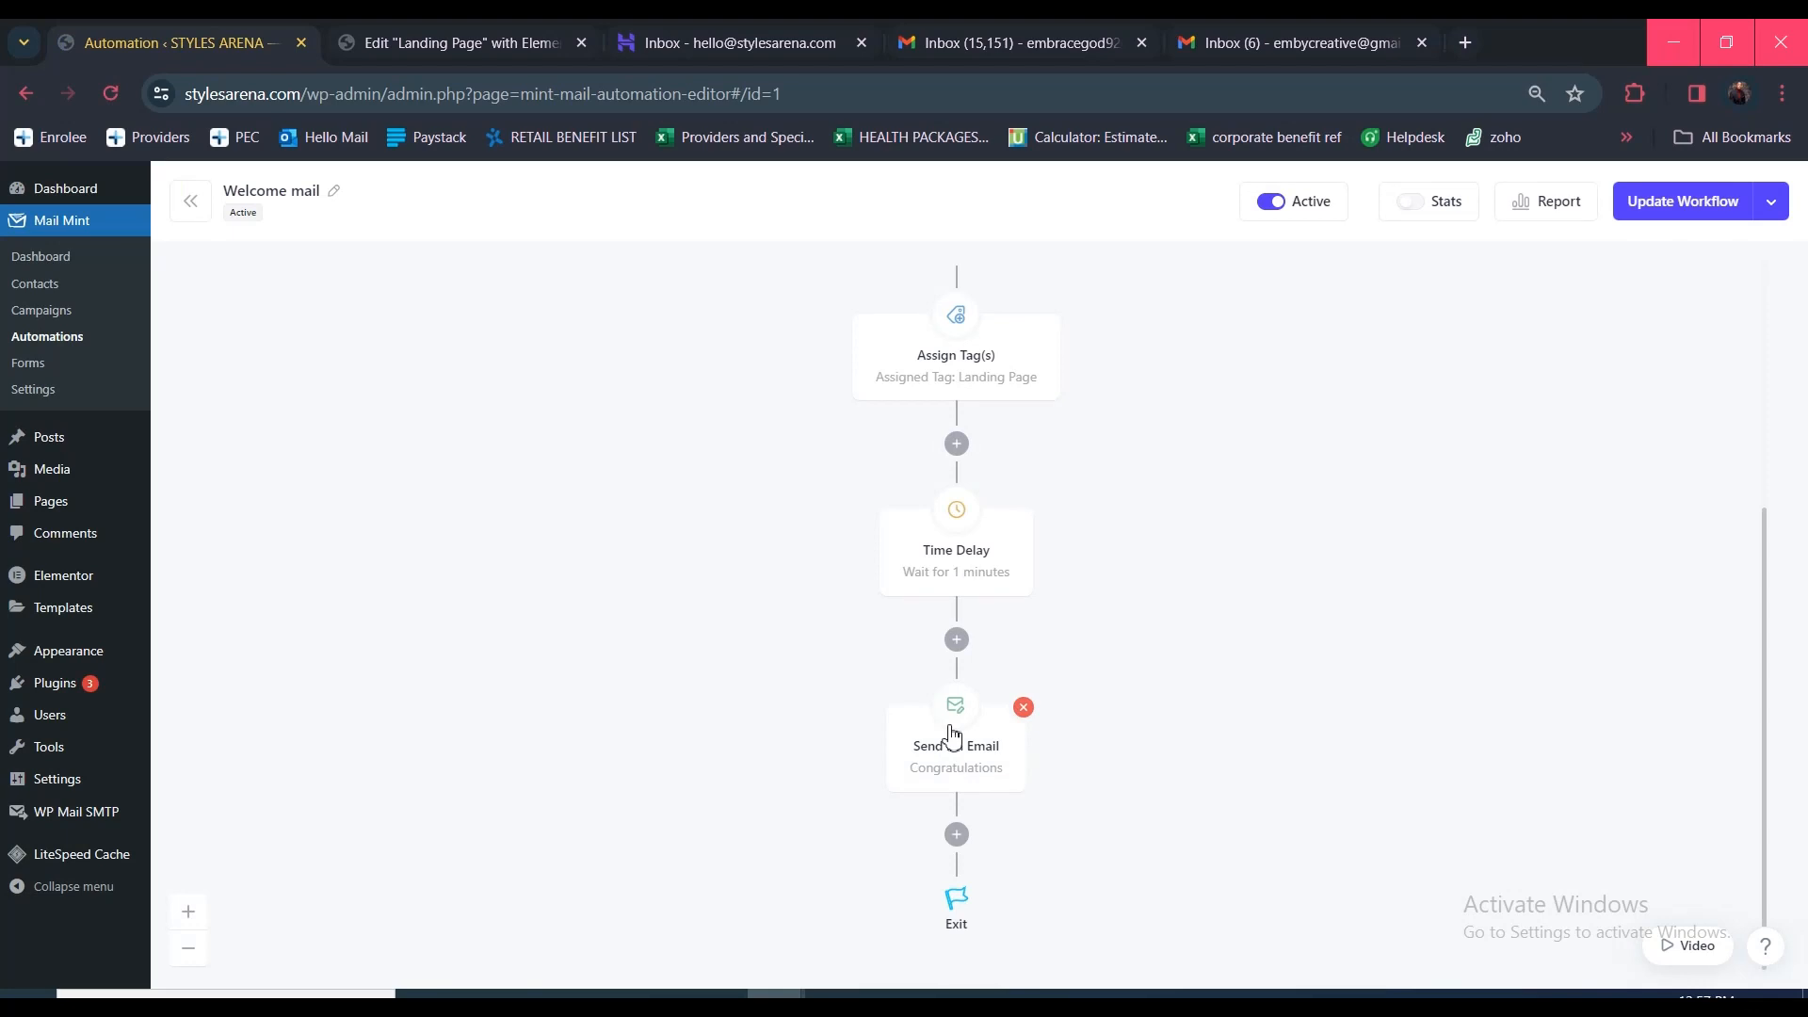
{"action": "left_click", "coordinate": [951, 734]}
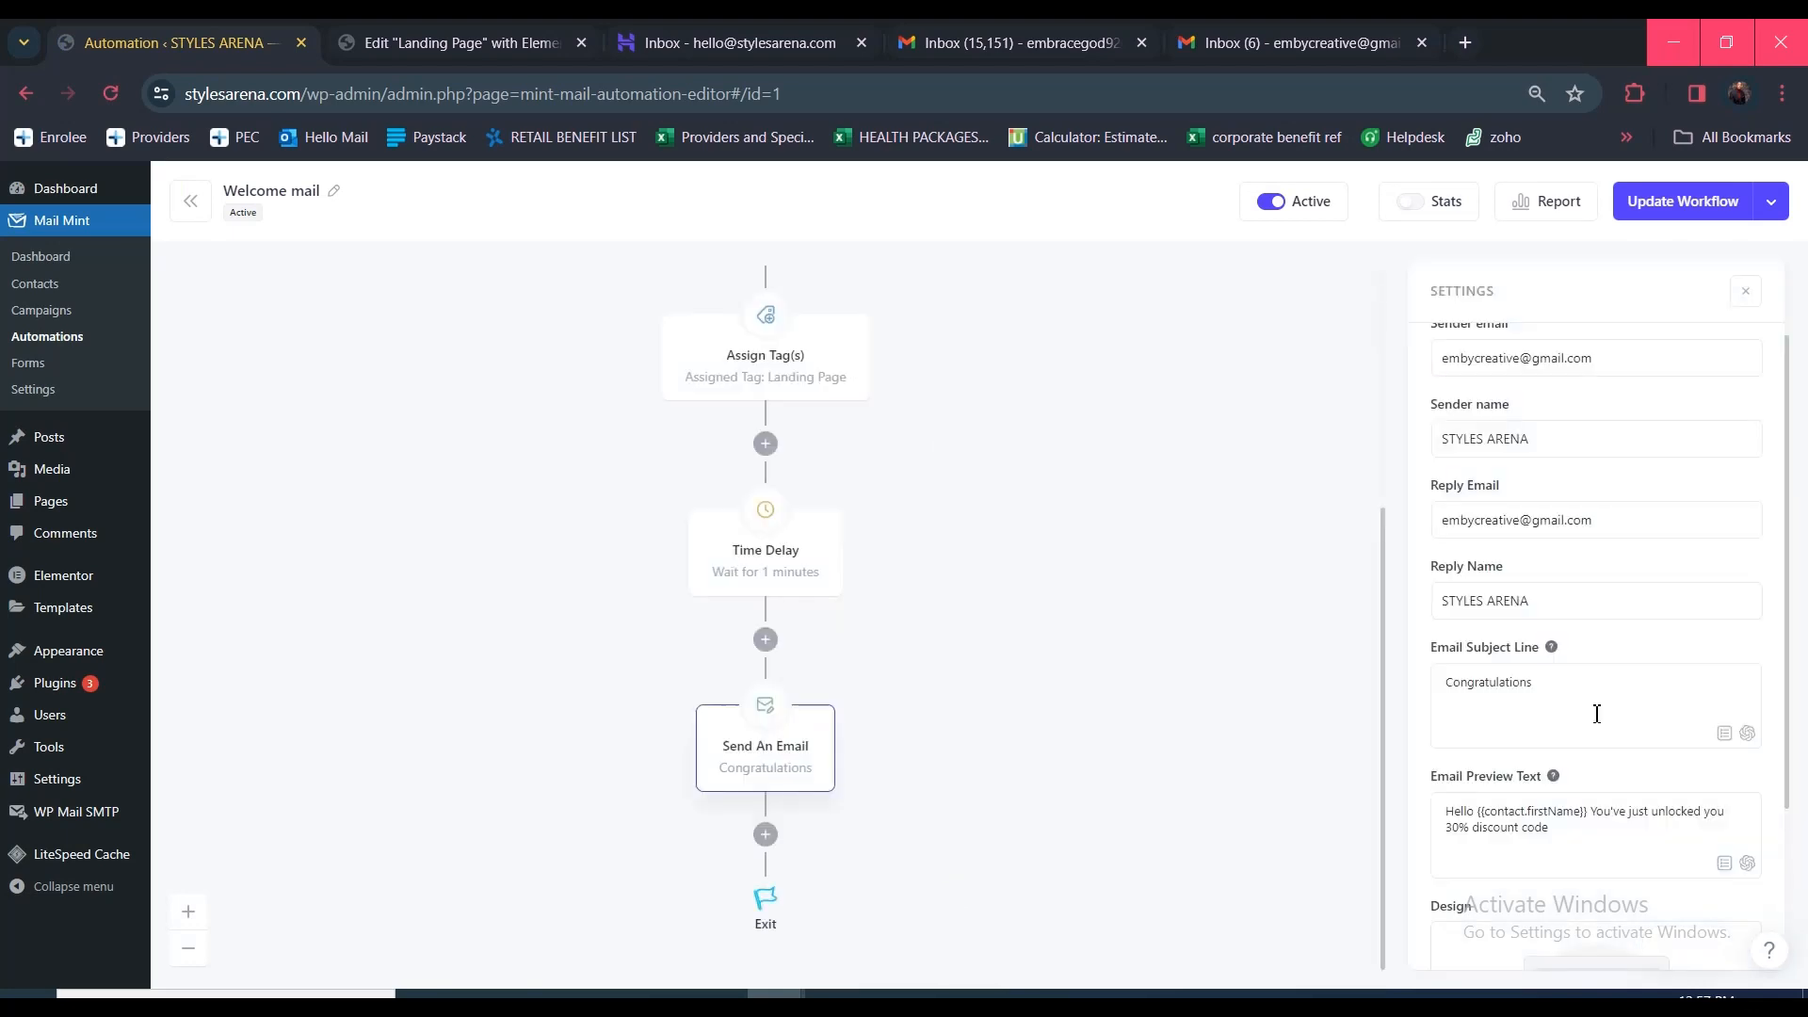
Replace the email preview text with "Hello {{contact.firstName}}" in the Send An Email step
{"action": "left_click_drag", "start_coordinate": [1566, 832], "coordinate": [1428, 802]}
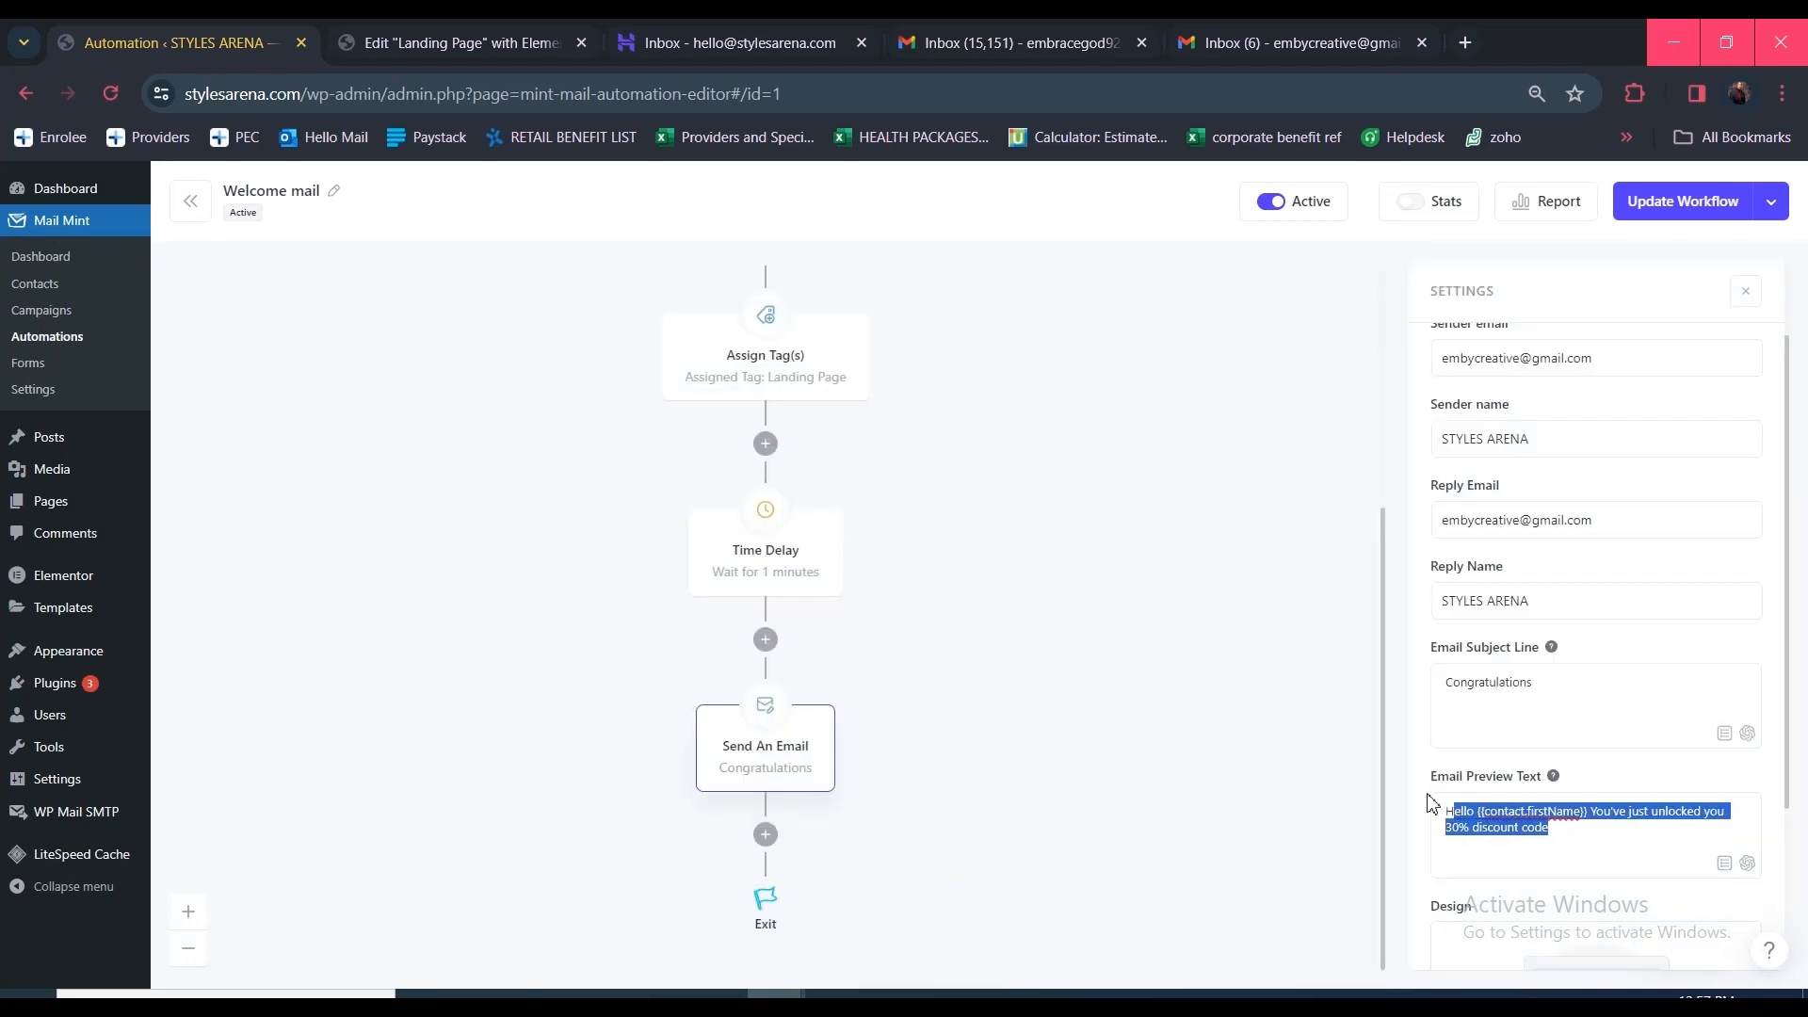
{"action": "key", "text": "BackSpace"}
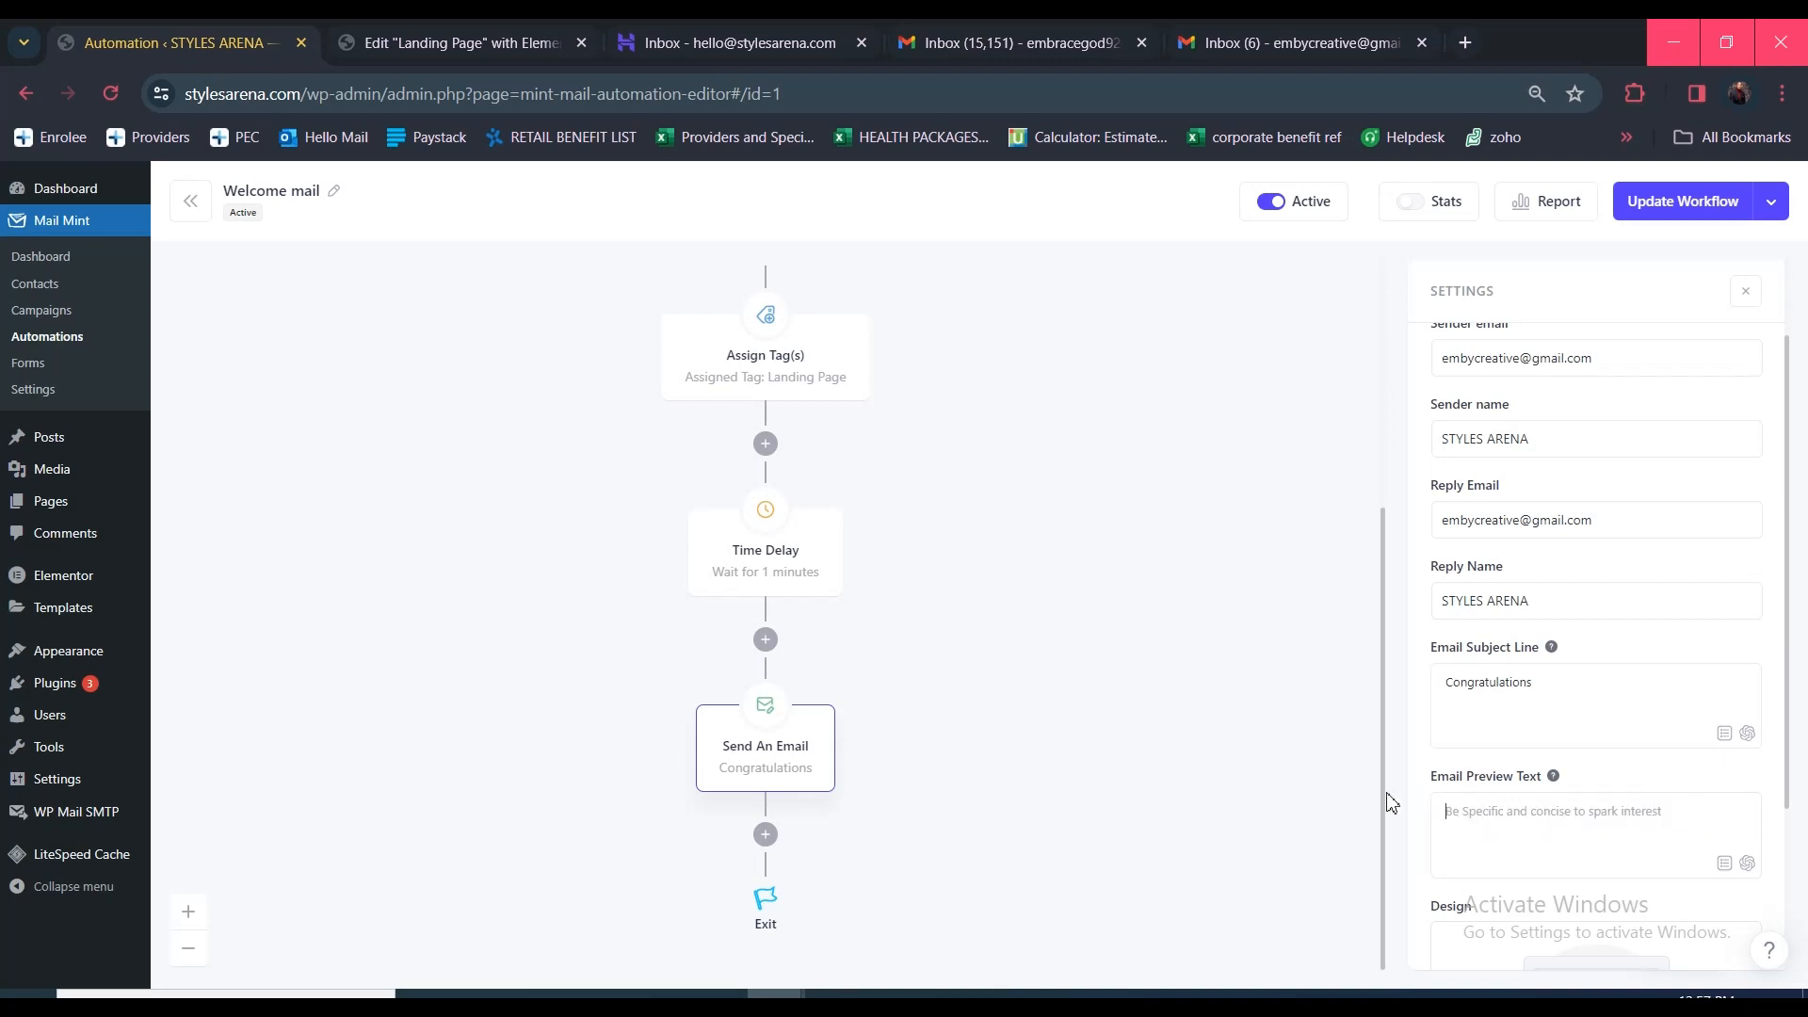
{"action": "type", "text": "H"}
{"action": "type", "text": "ello "}
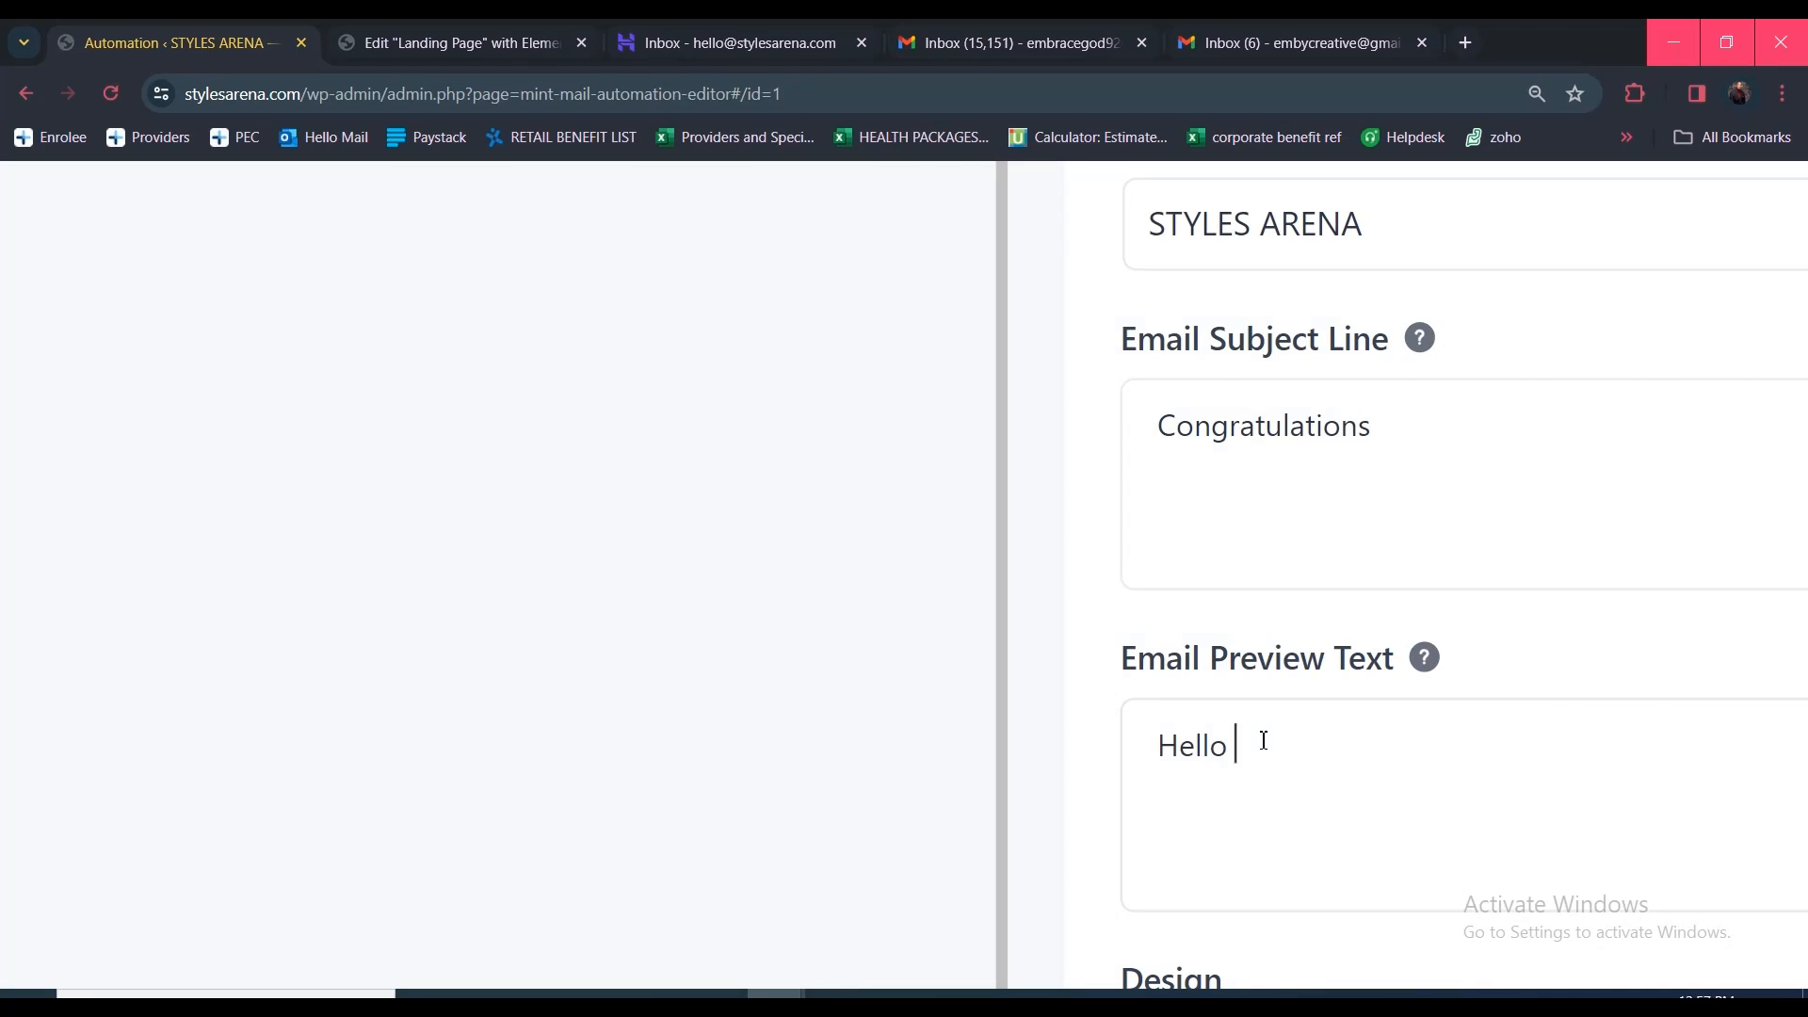
{"action": "type", "text": "{{contact.first"}
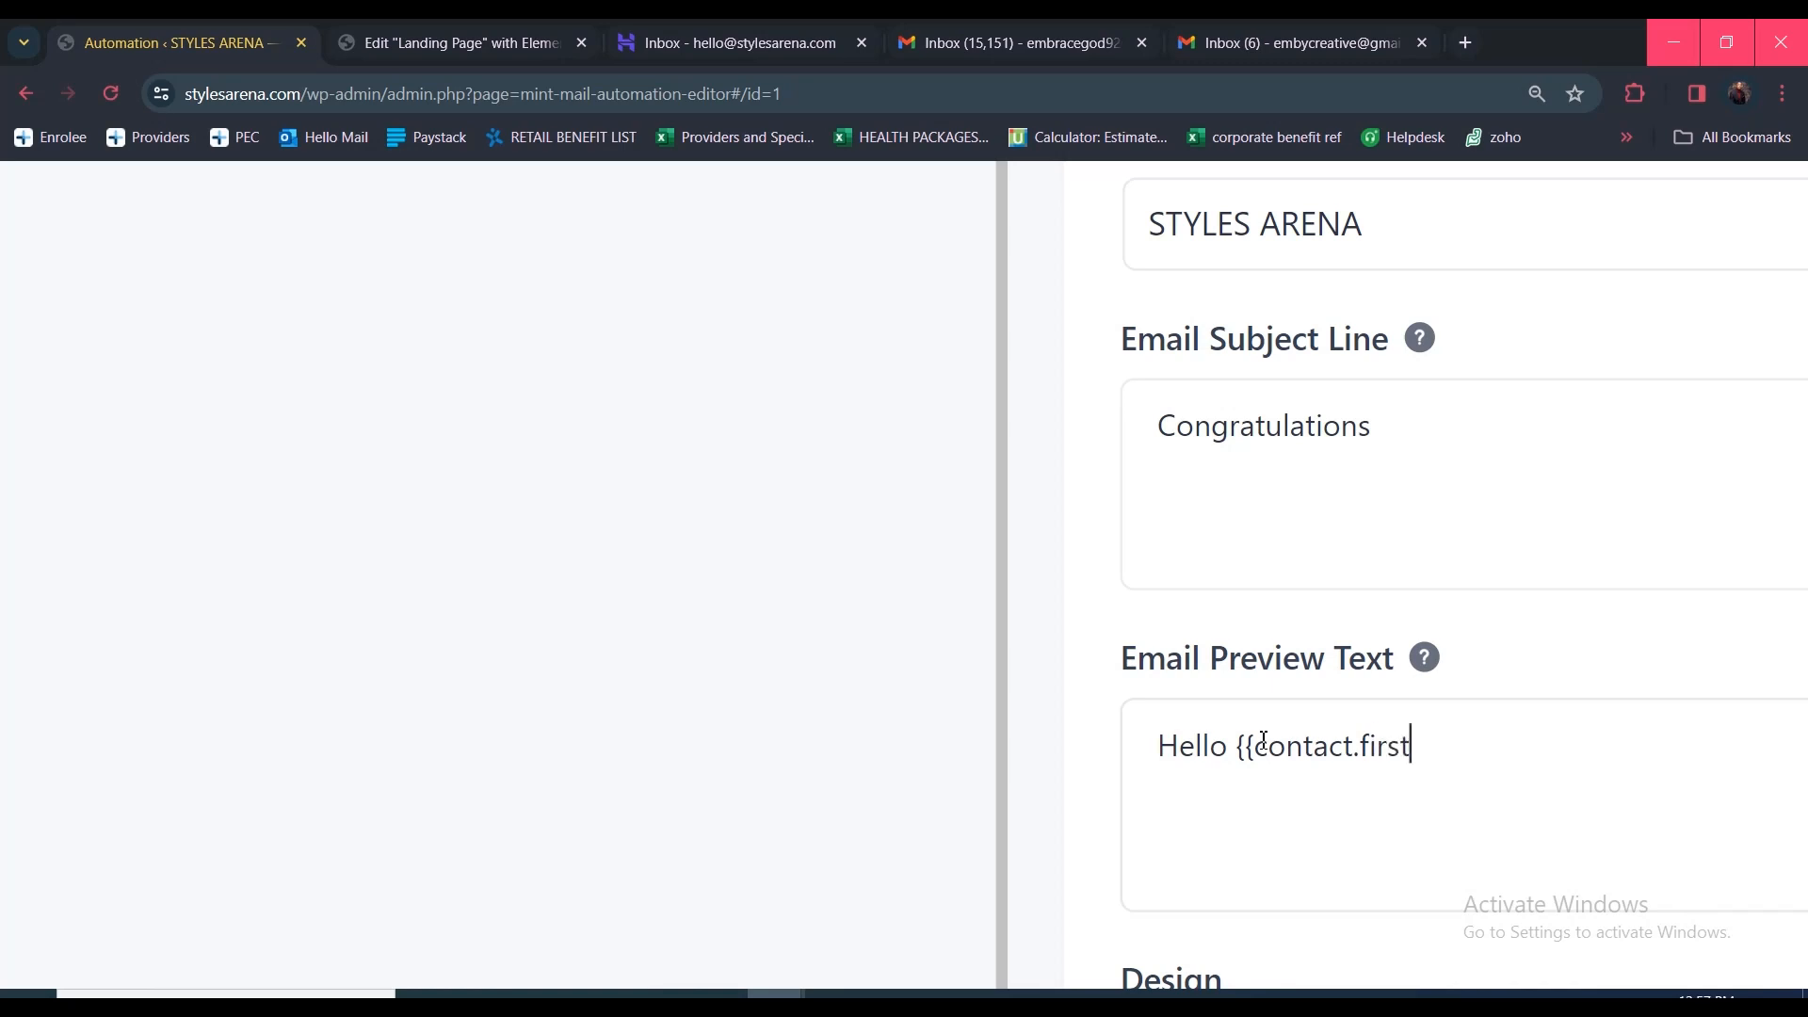
{"action": "type", "text": "Name}}"}
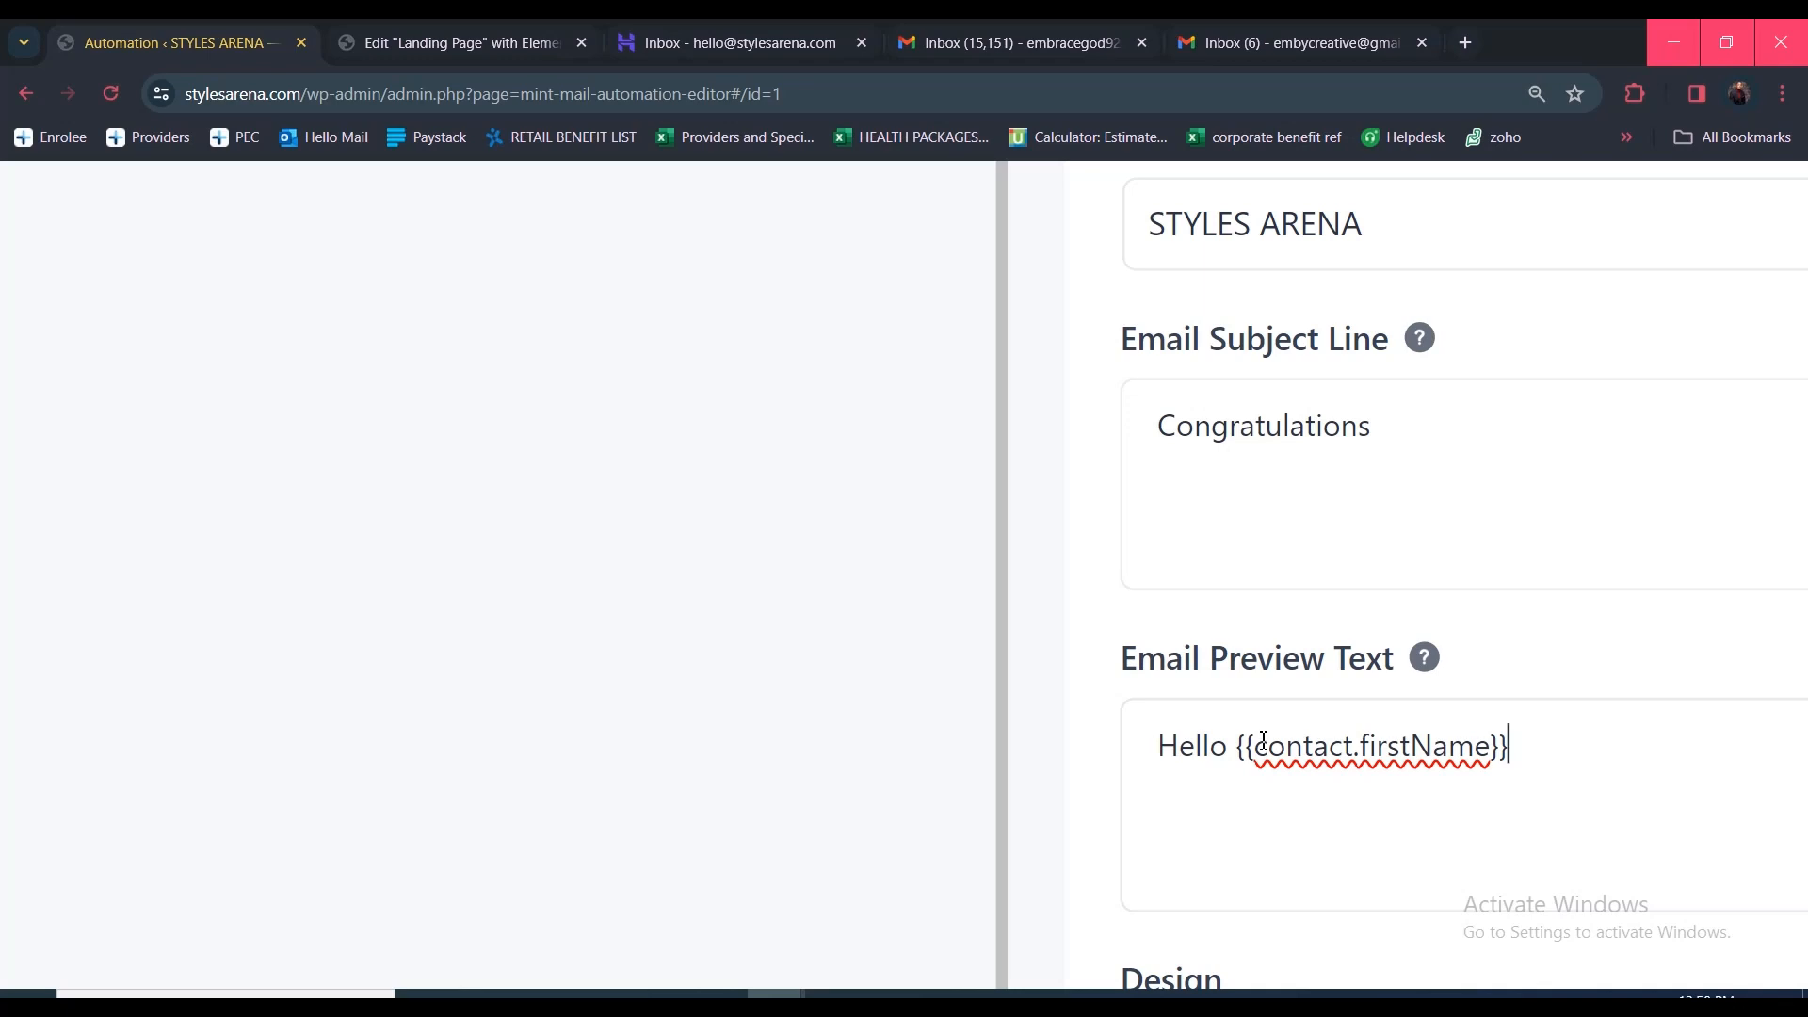
Extend the email preview text with ", you've just unlocked your 30% discount code." after the first-name placeholder, correcting typos
{"action": "type", "text": ", yu"}
{"action": "key", "text": "BackSpace"}
{"action": "type", "text": "ou've just "}
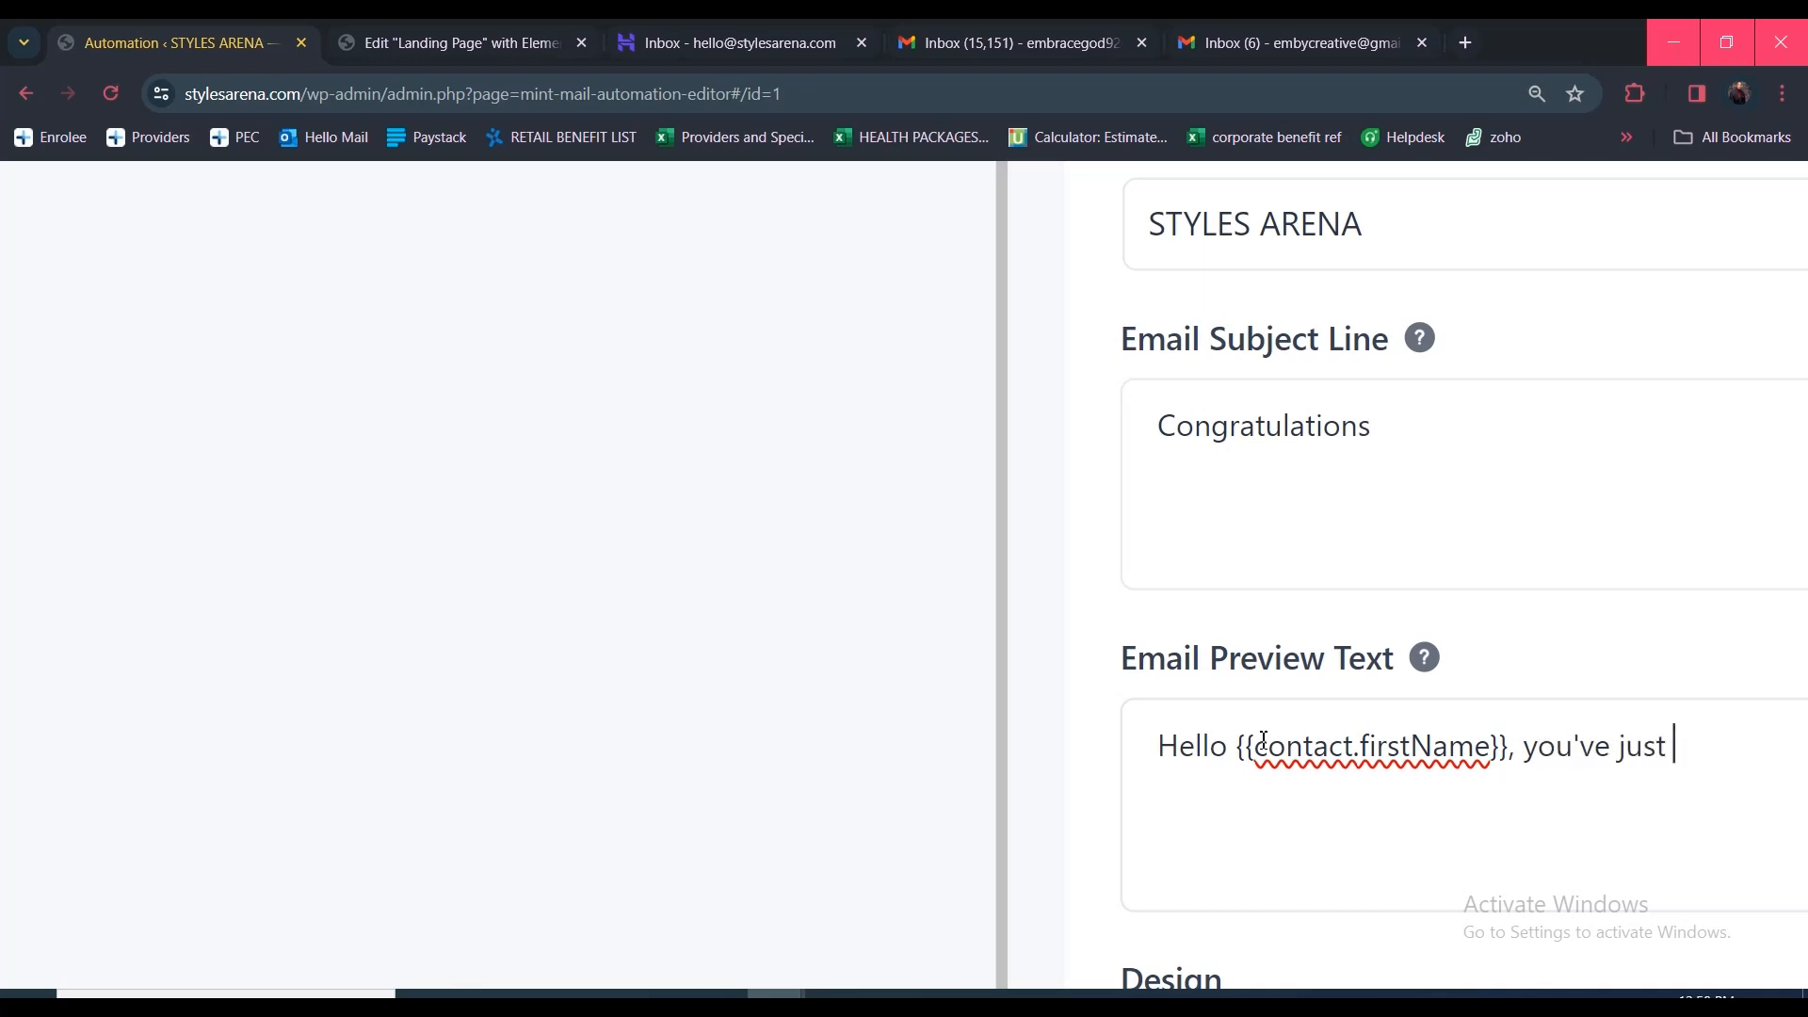
{"action": "type", "text": "unlocked your"}
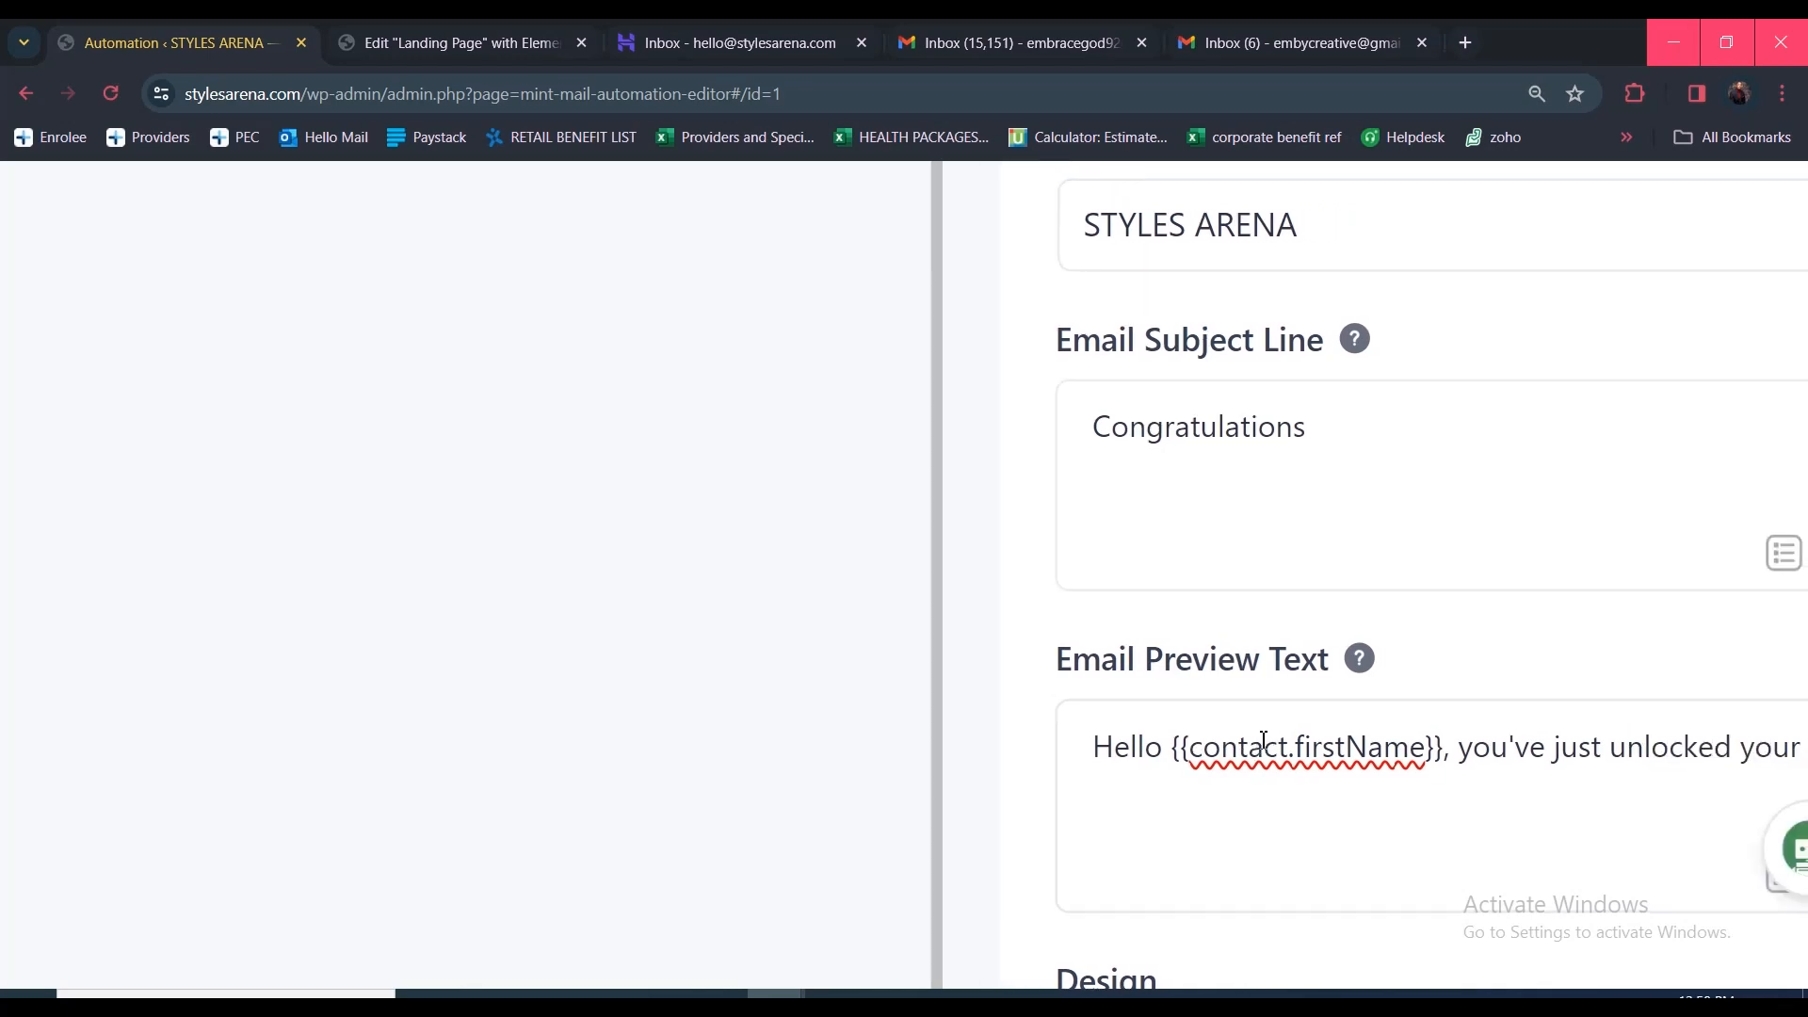
{"action": "type", "text": " 30%"}
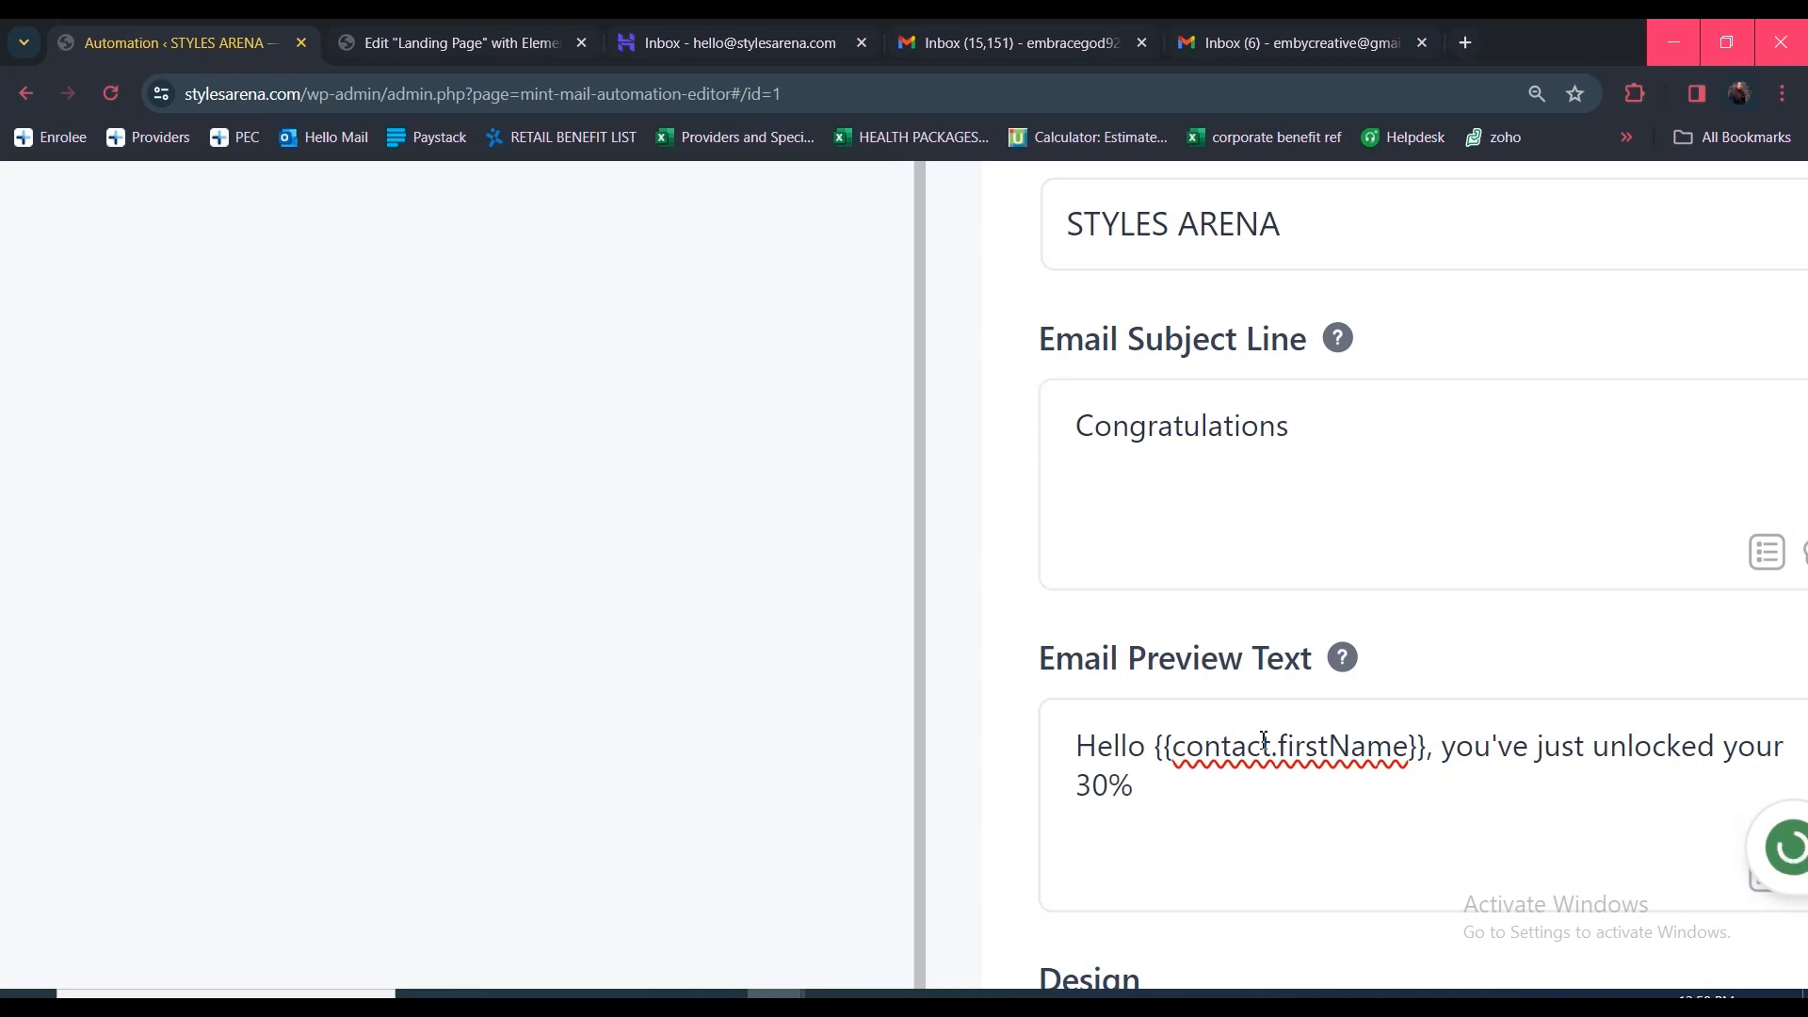
{"action": "type", "text": " dis ount code."}
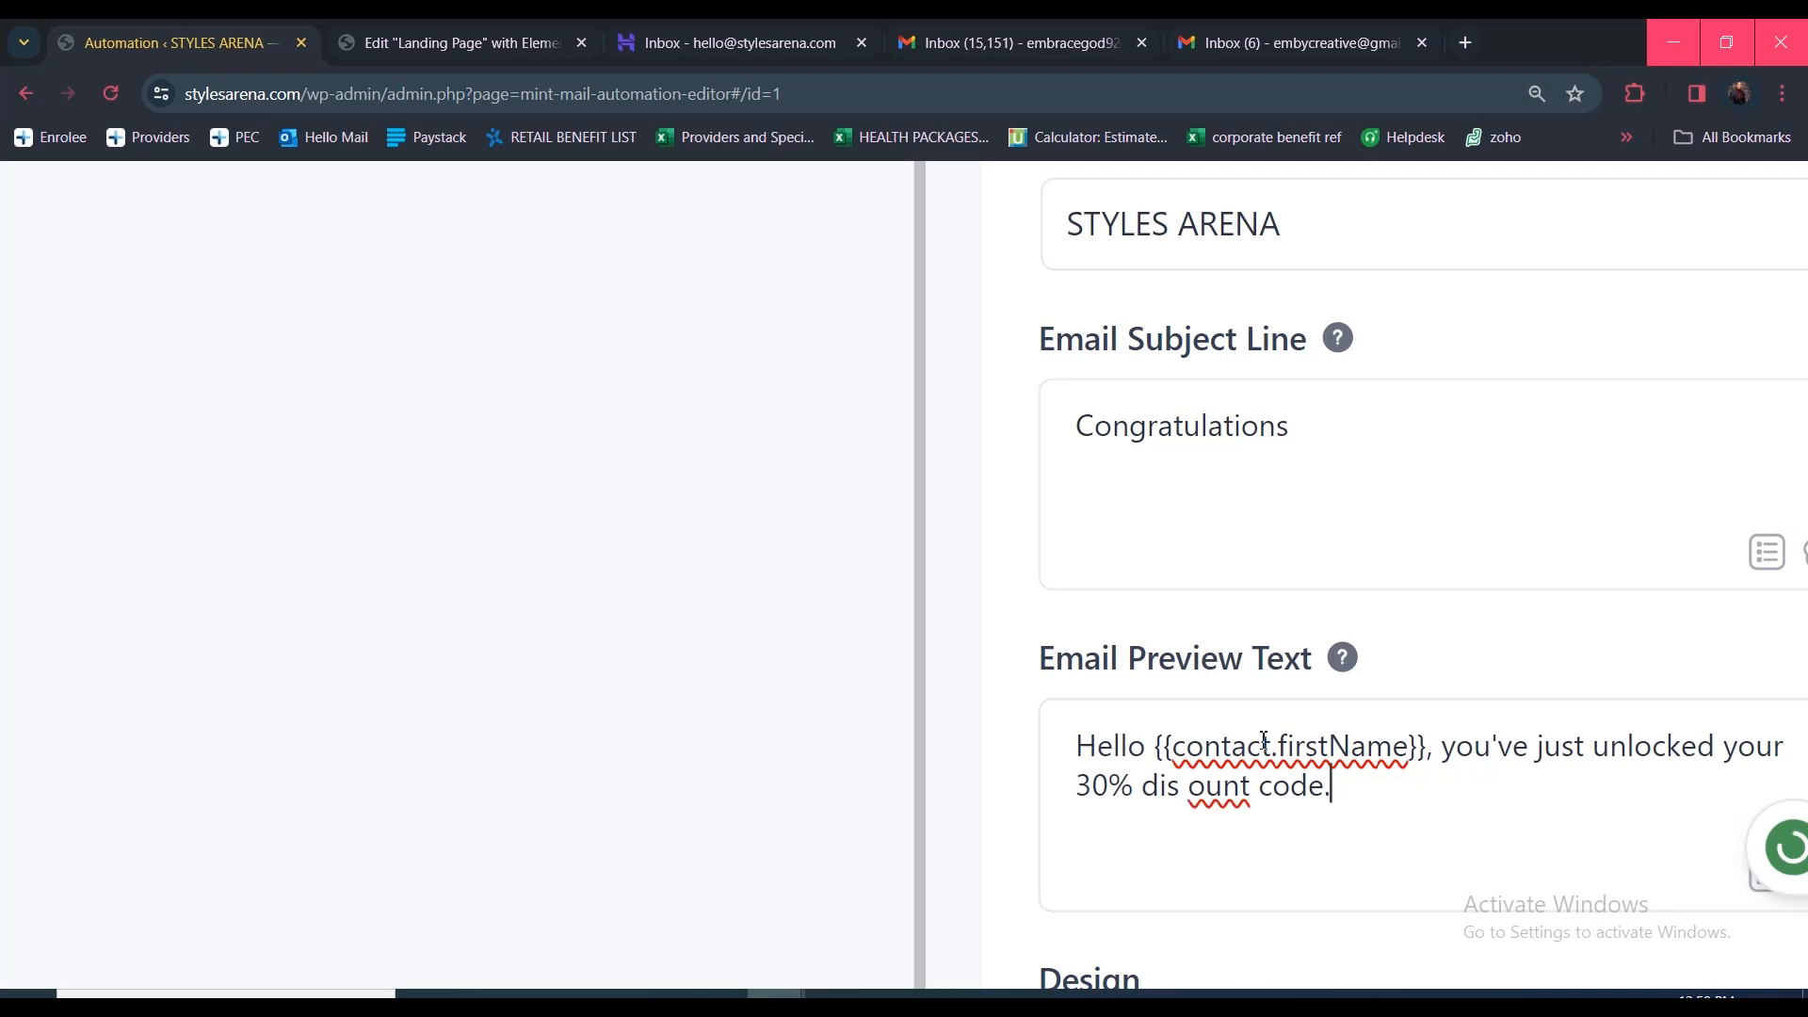
{"action": "left_click", "coordinate": [1188, 788]}
{"action": "key", "text": "BackSpace"}
{"action": "type", "text": "c"}
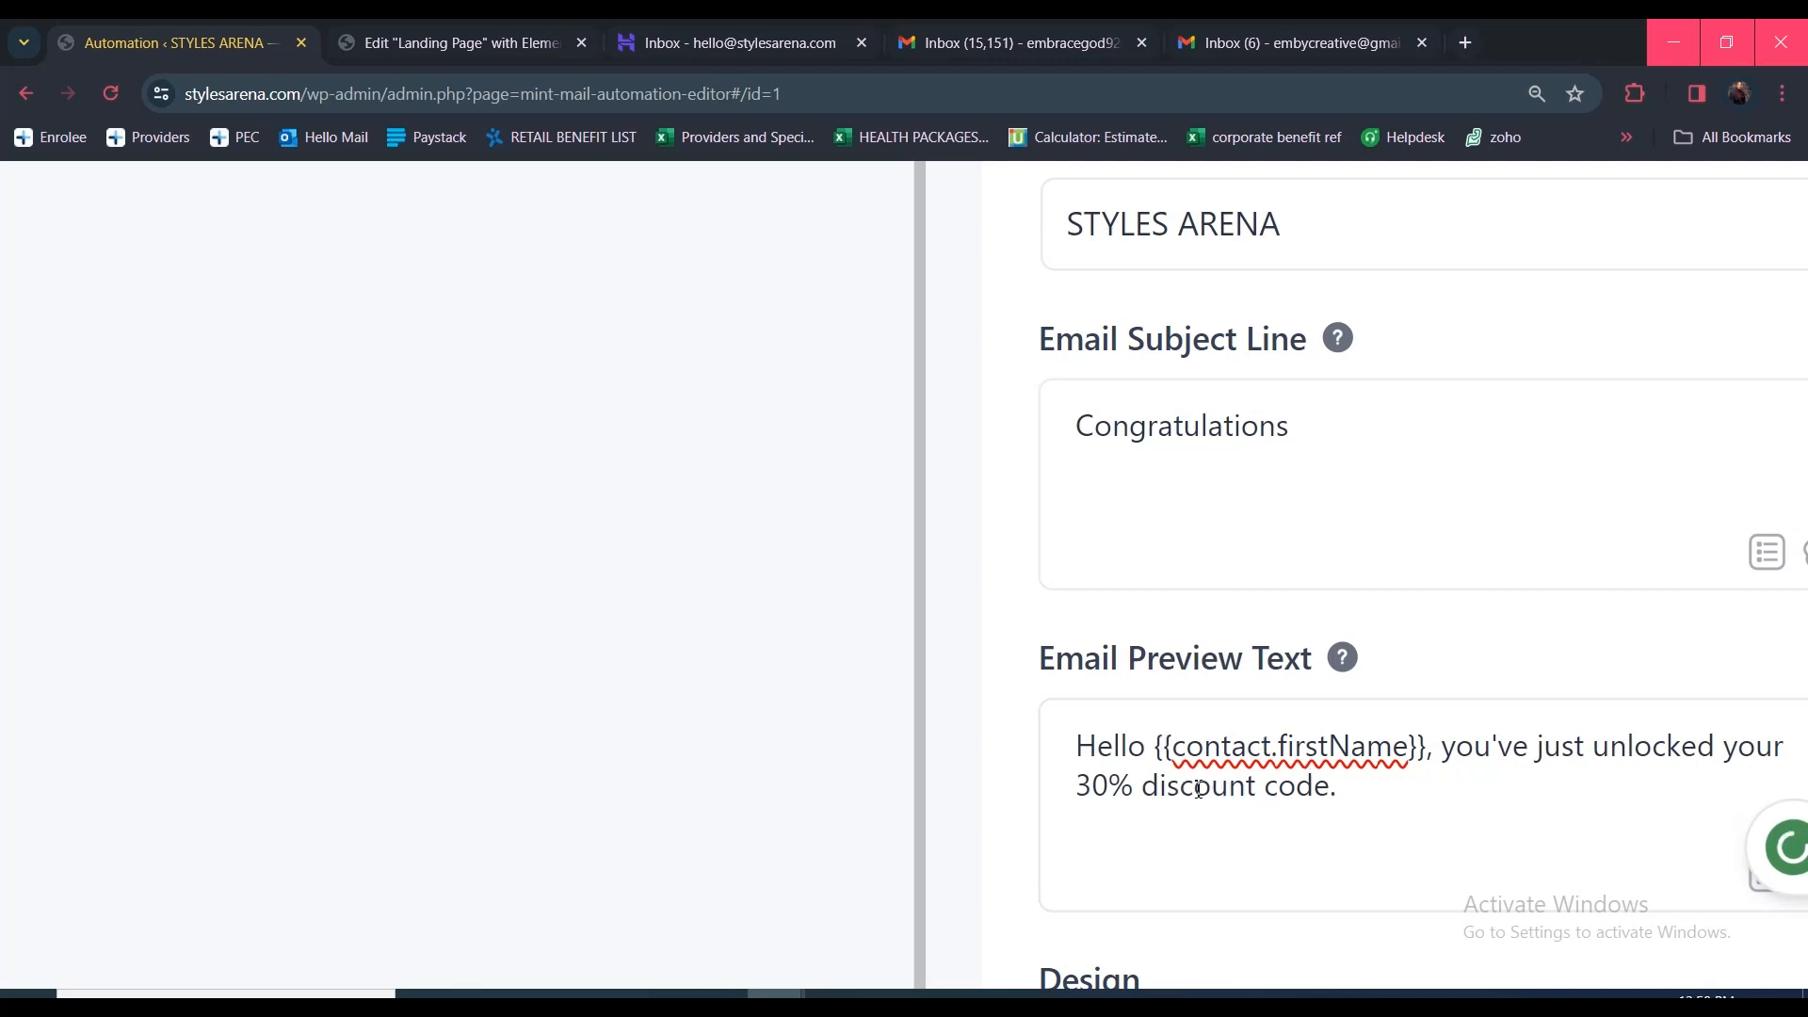
{"action": "scroll", "coordinate": [1198, 789], "scroll_direction": "down", "scroll_amount": 5}
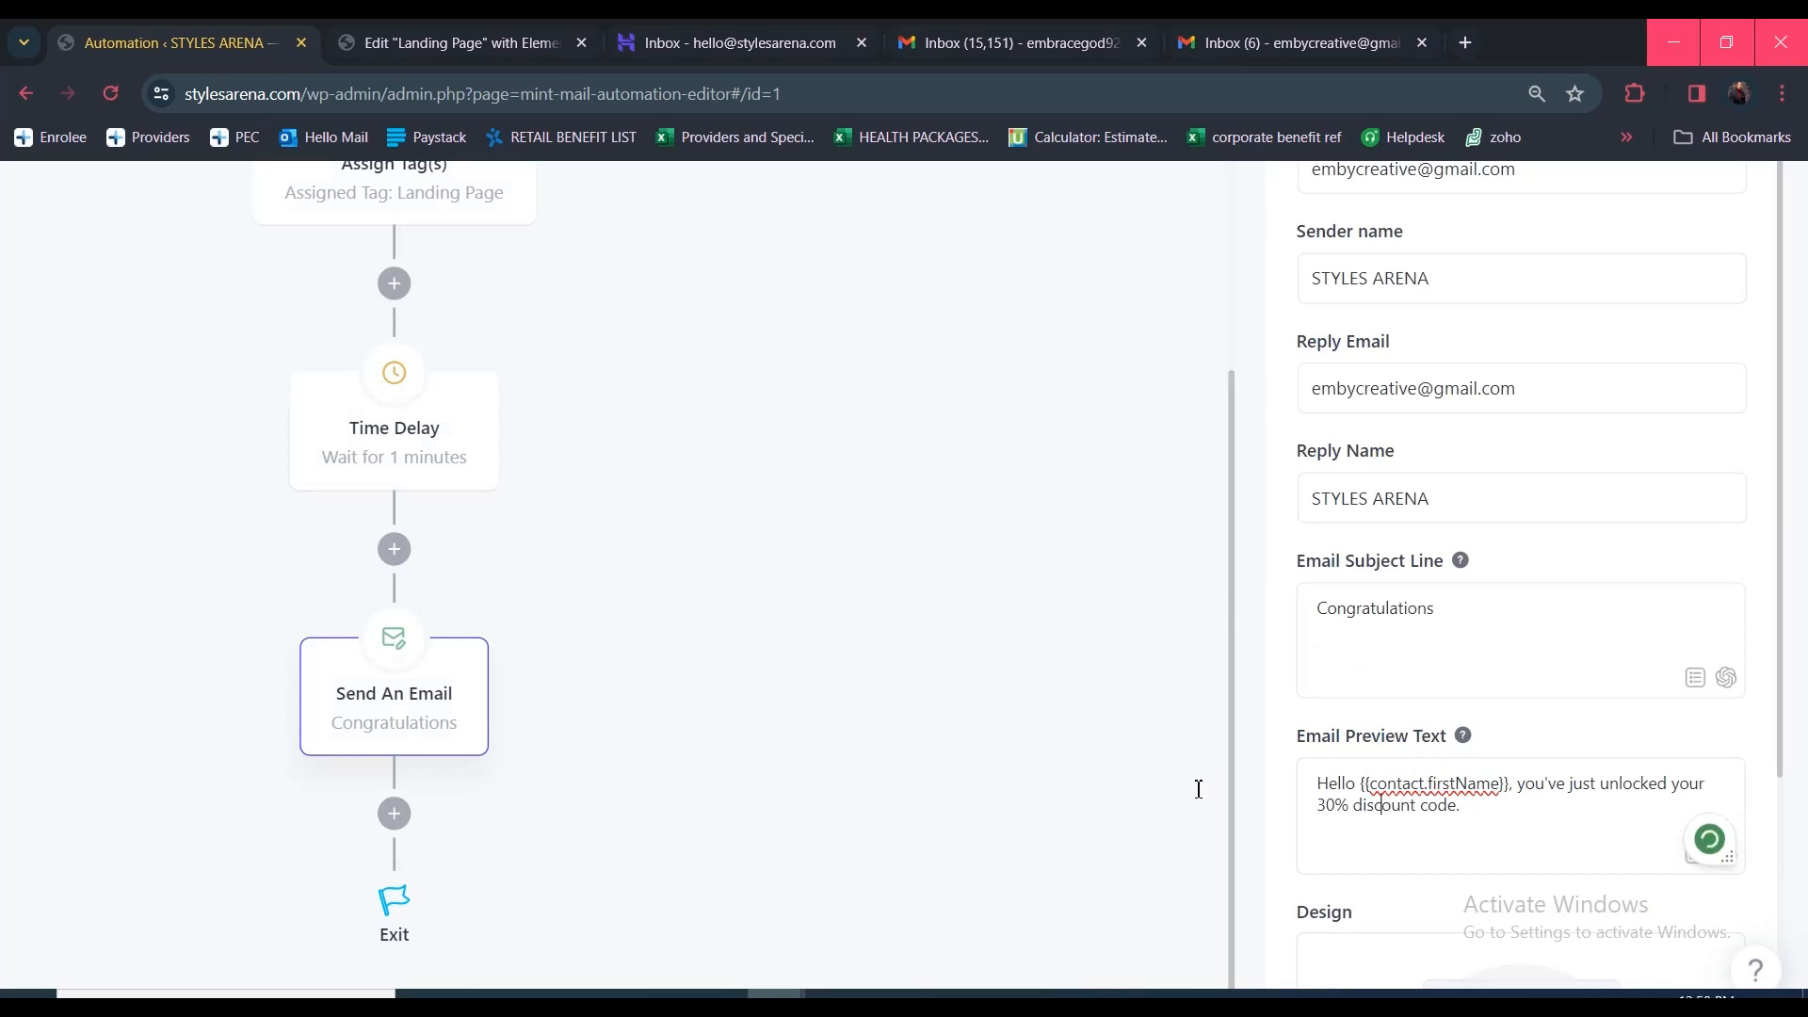
{"action": "scroll", "coordinate": [1198, 789], "scroll_direction": "down", "scroll_amount": 1}
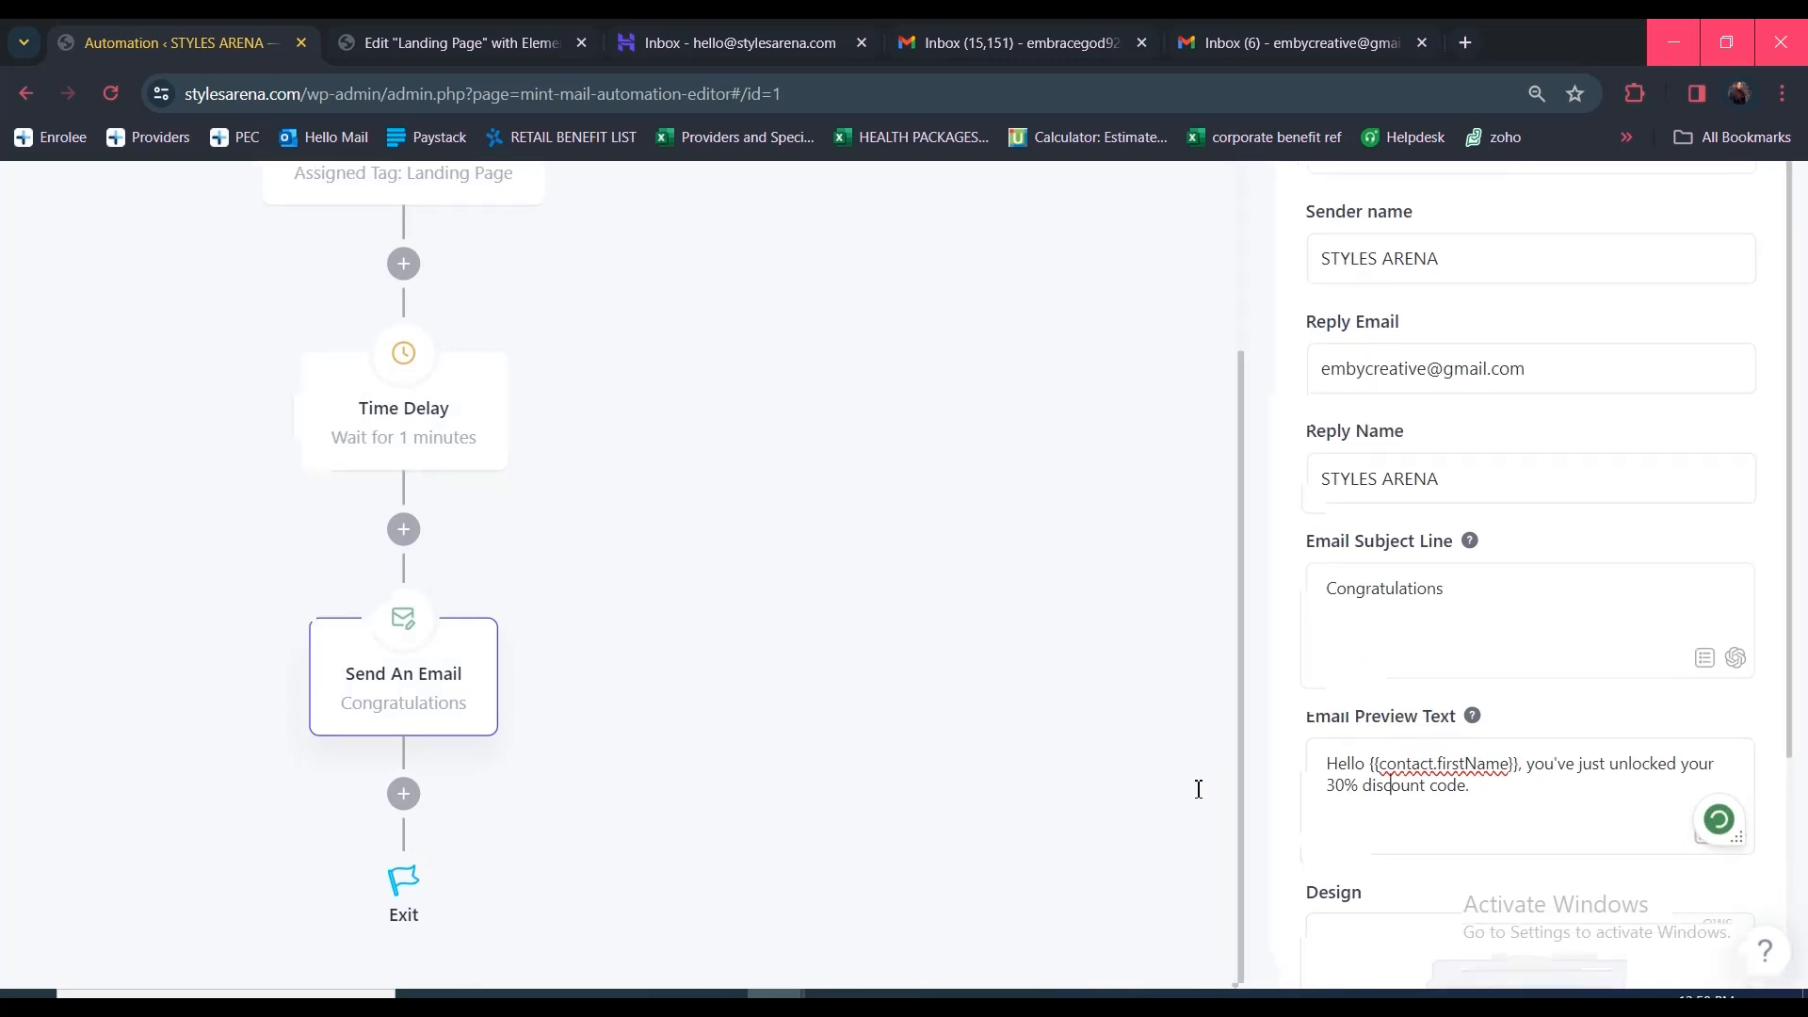
{"action": "scroll", "coordinate": [1199, 789], "scroll_direction": "down", "scroll_amount": 1}
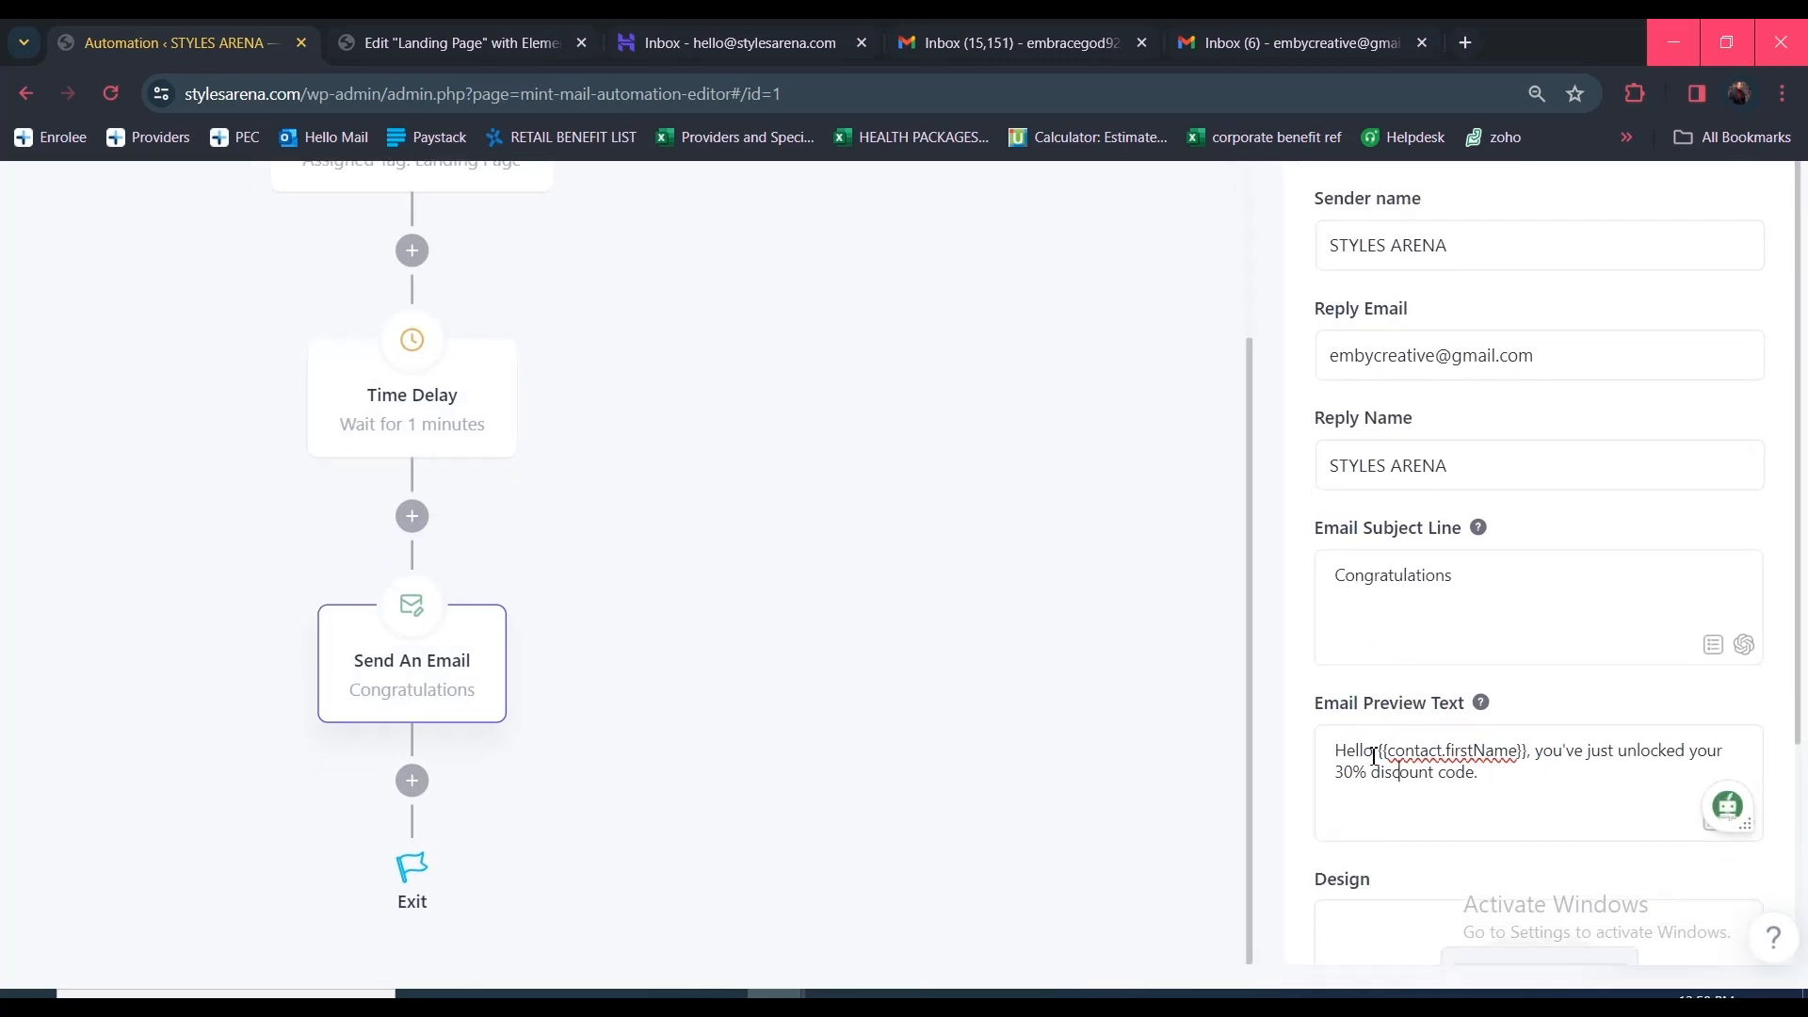
{"action": "left_click", "coordinate": [1374, 753]}
{"action": "key", "text": "BackSpace"}
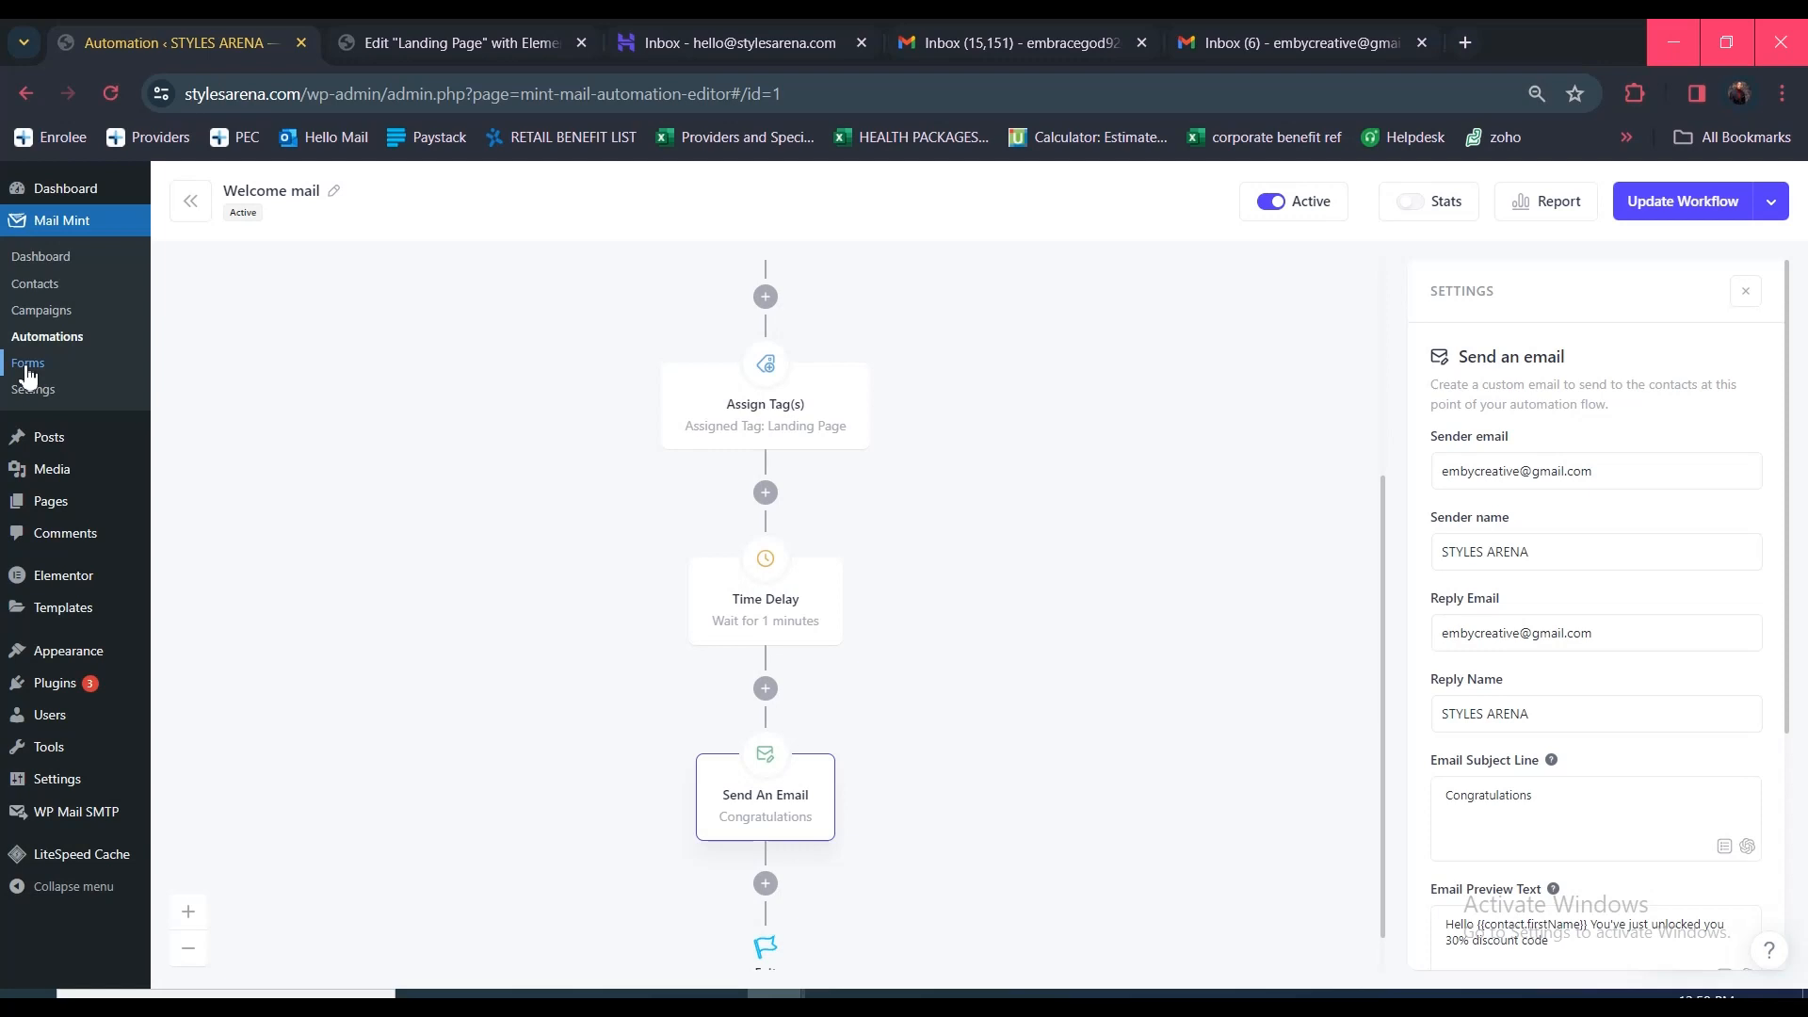
Open the Test Landing Page form for editing and examine its confirmation settings and Name field options
{"action": "left_click", "coordinate": [26, 367]}
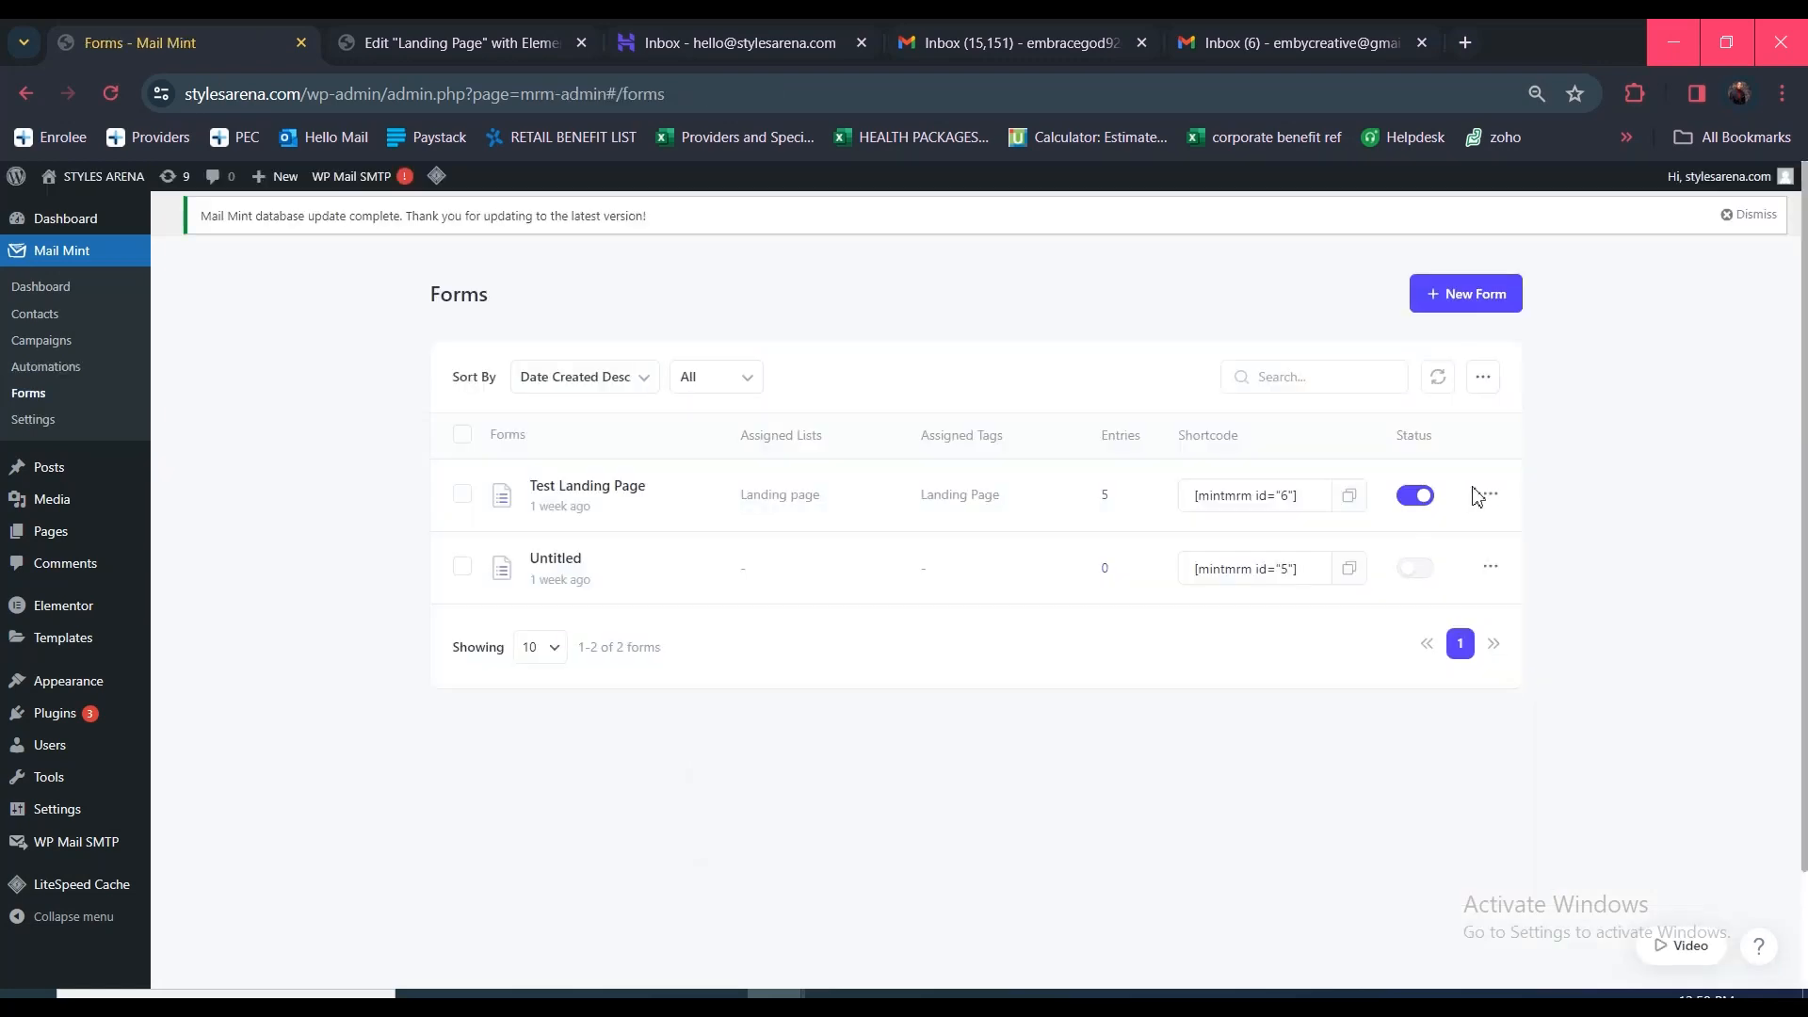
{"action": "left_click", "coordinate": [1487, 497]}
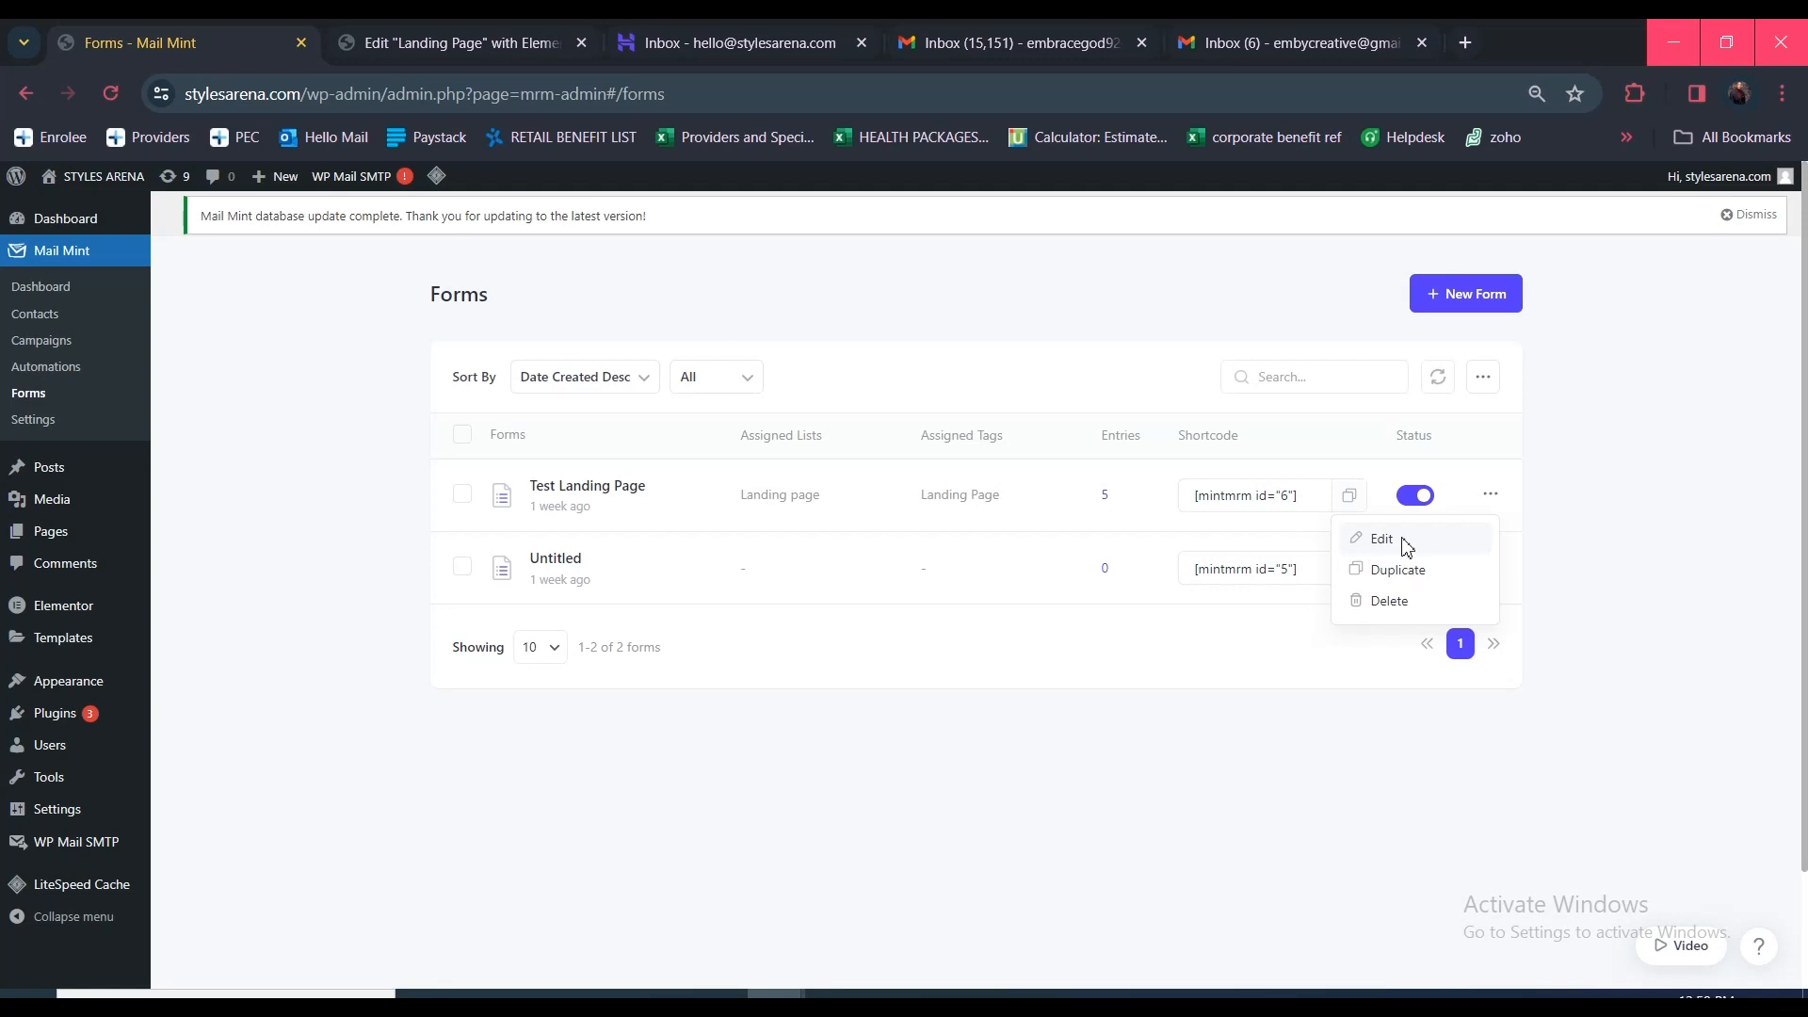
{"action": "left_click", "coordinate": [1381, 539]}
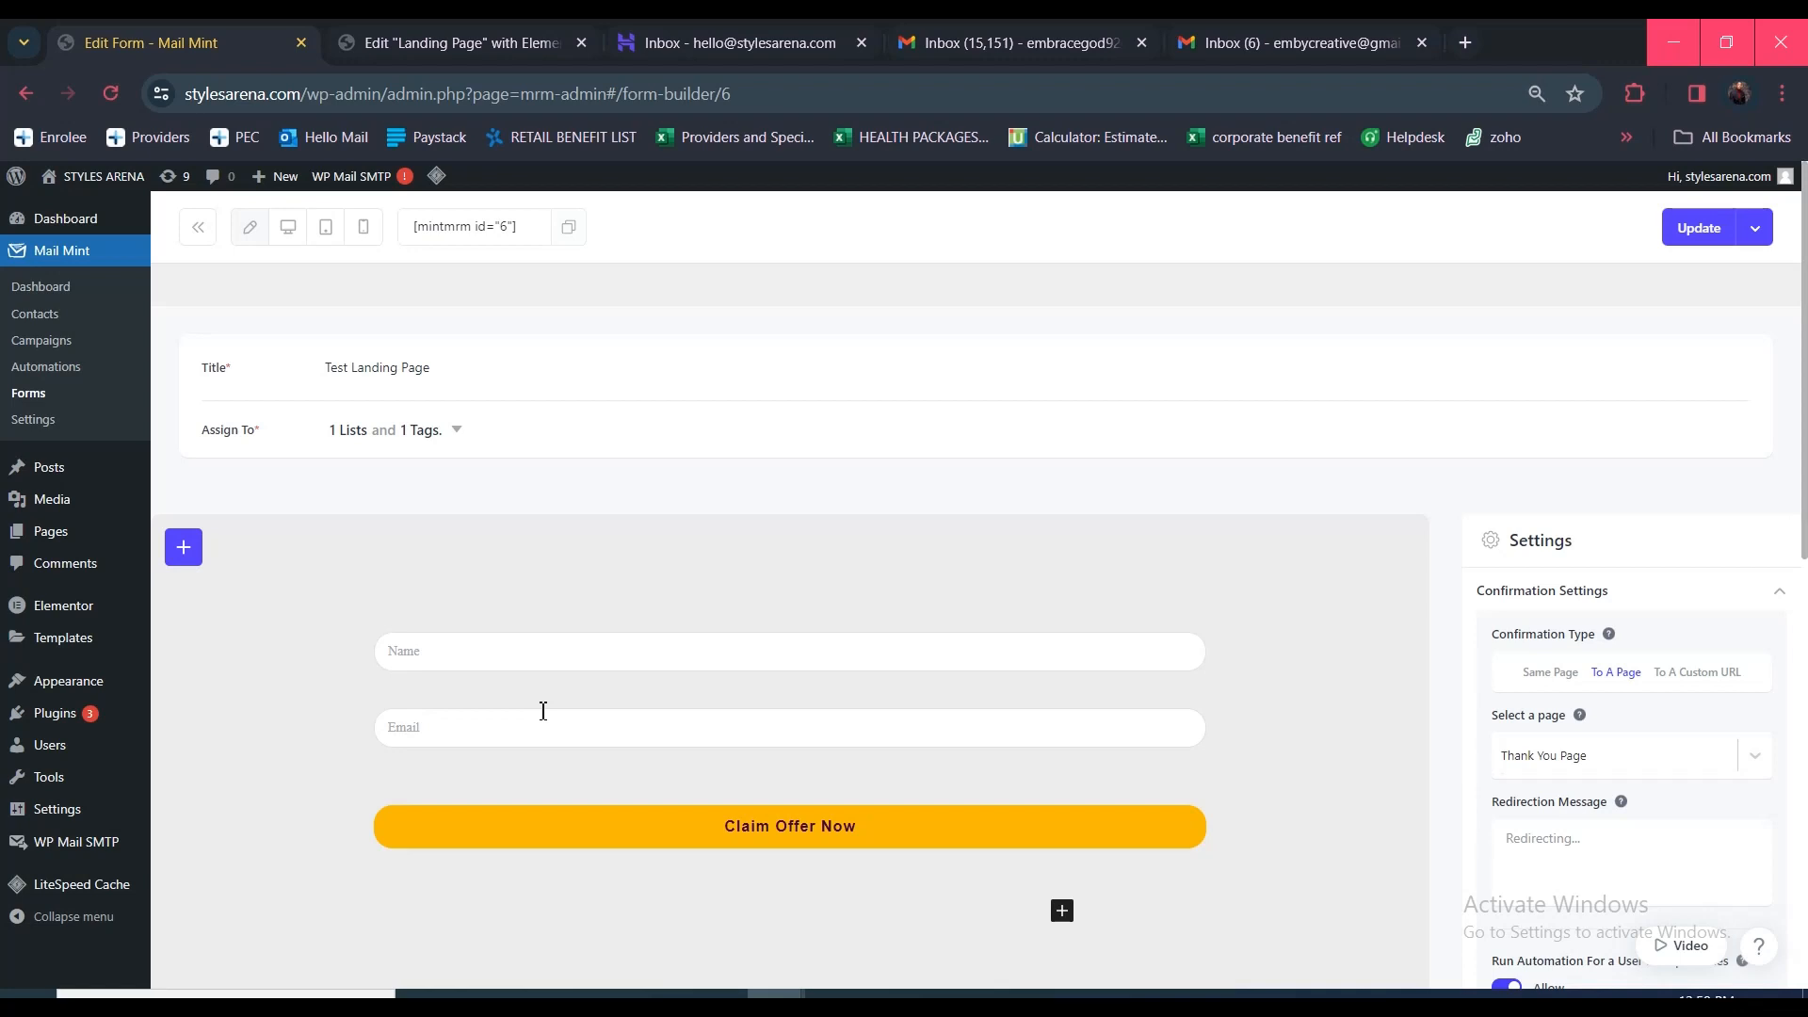
{"action": "scroll", "coordinate": [1601, 649], "scroll_direction": "down", "scroll_amount": 2}
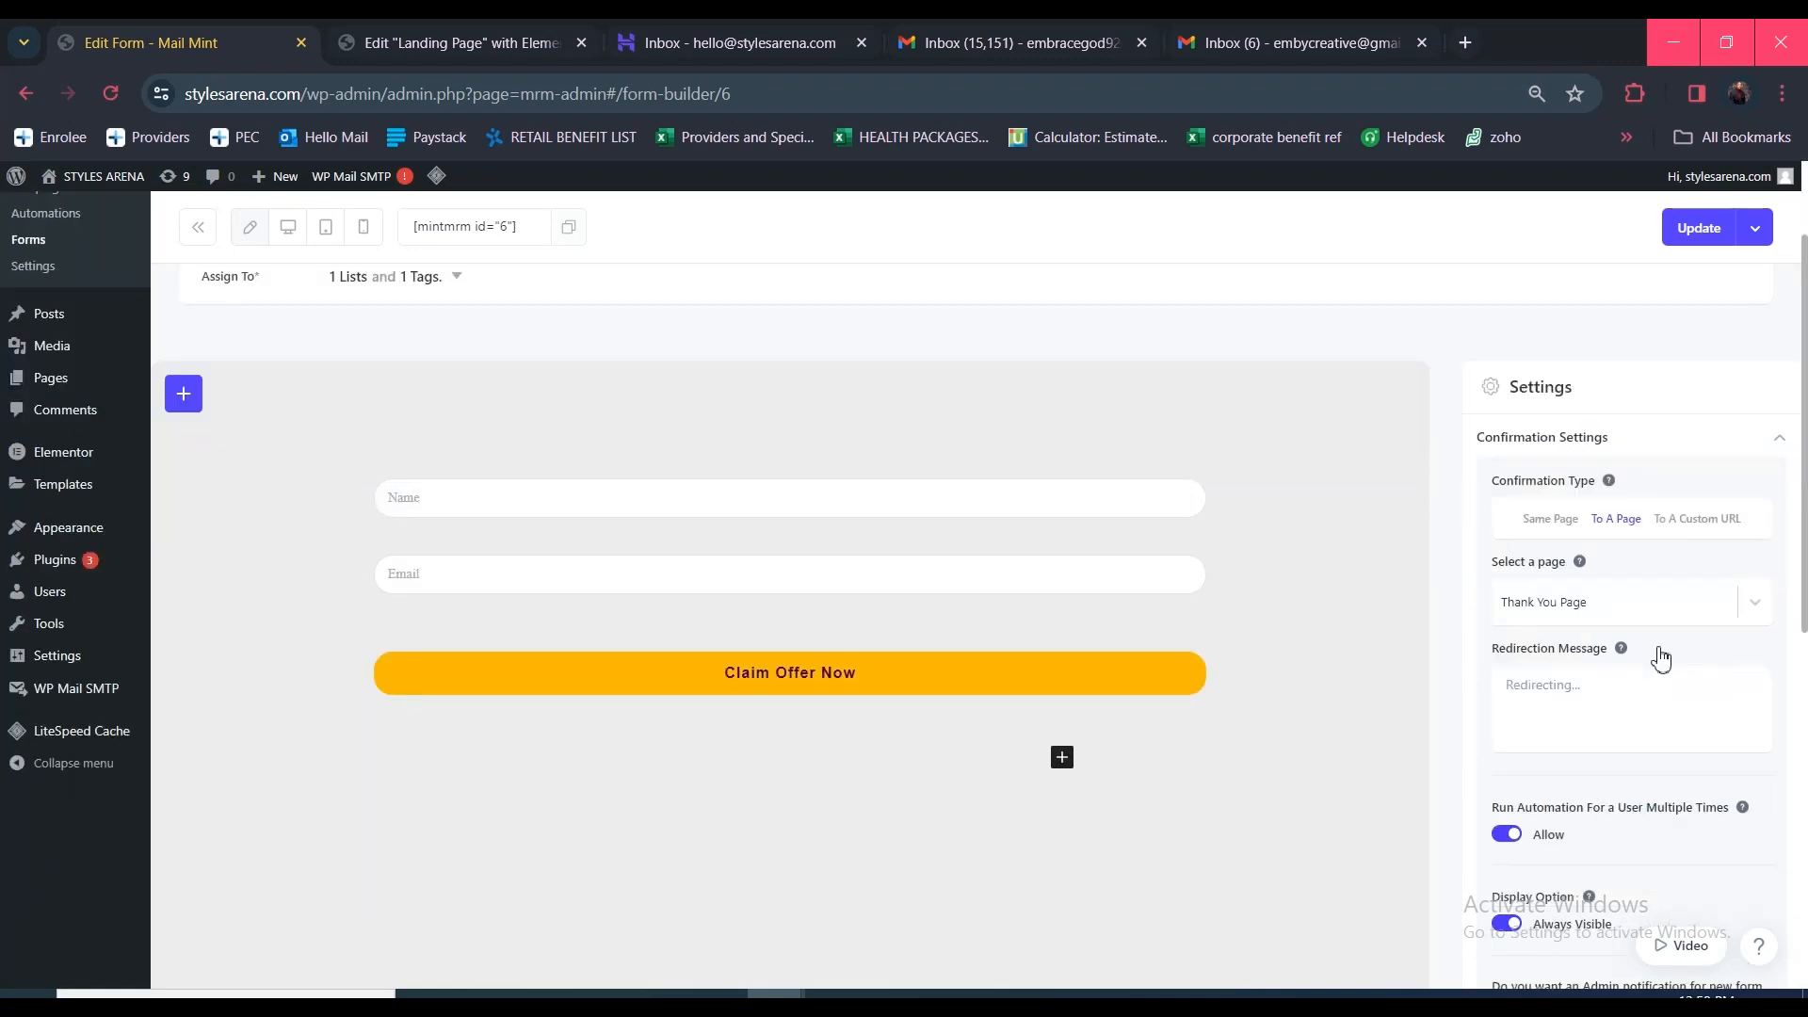
{"action": "left_click", "coordinate": [616, 499]}
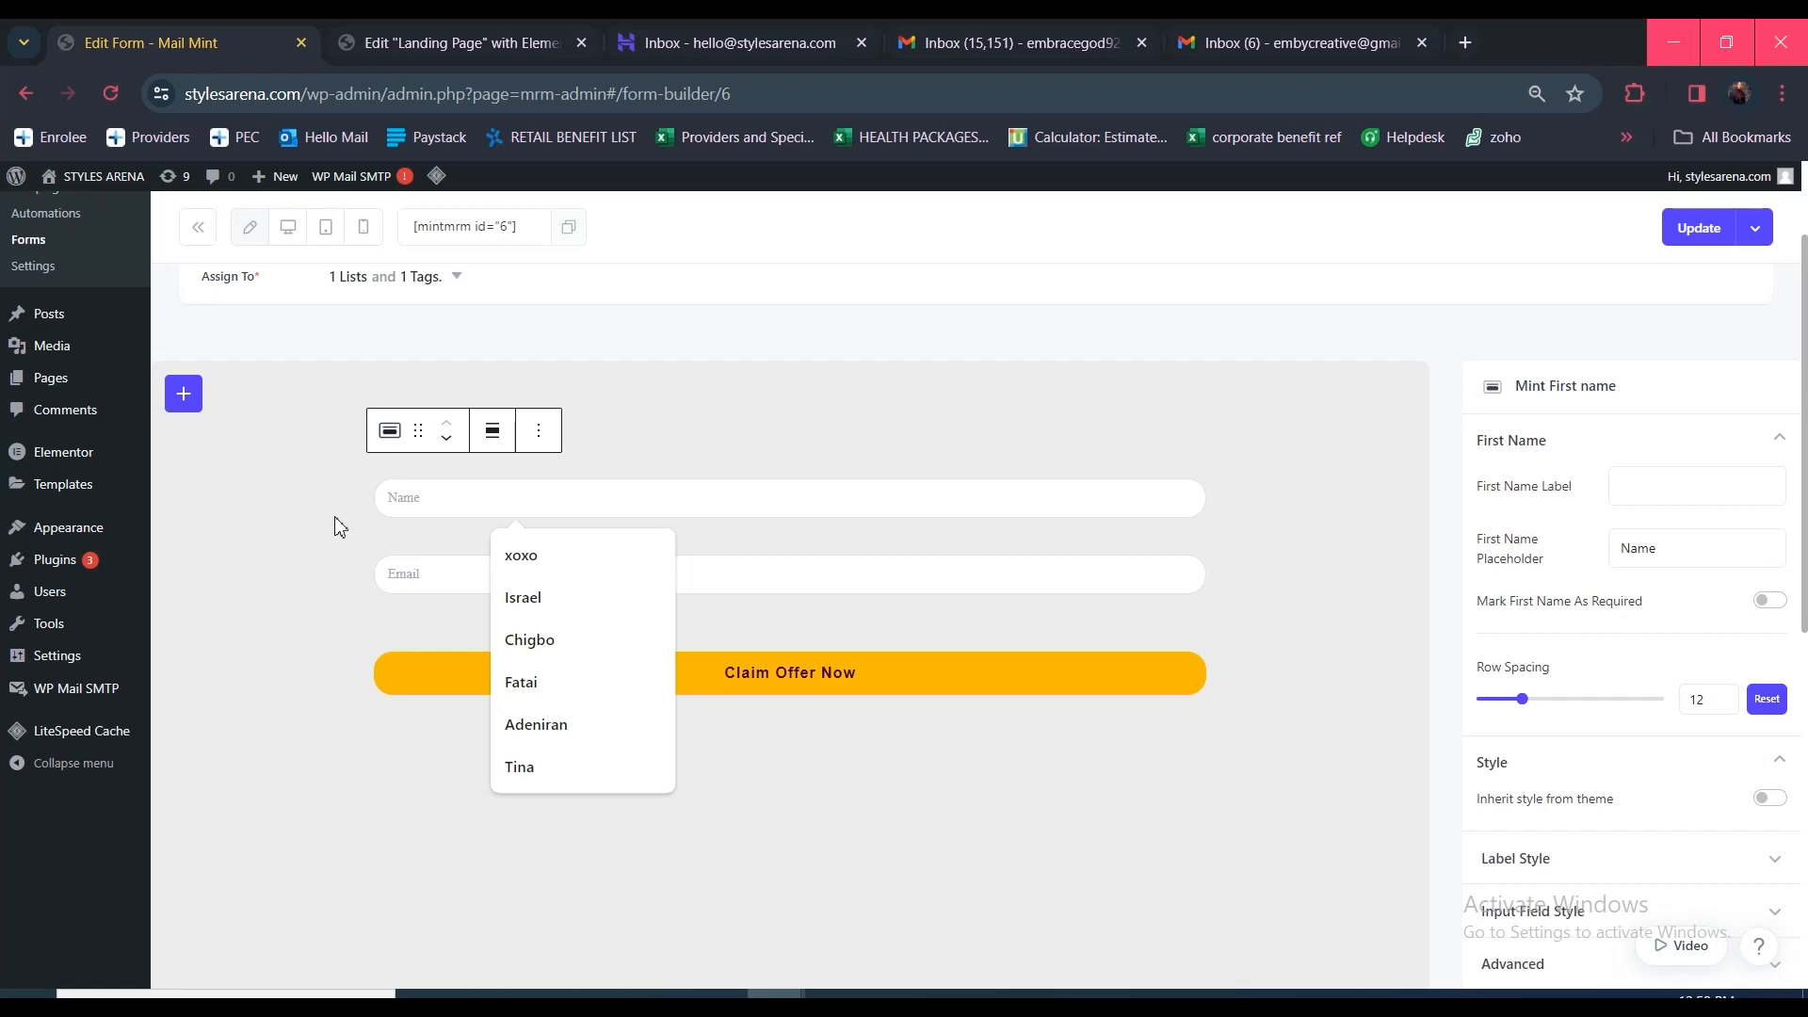
{"action": "left_click", "coordinate": [464, 506]}
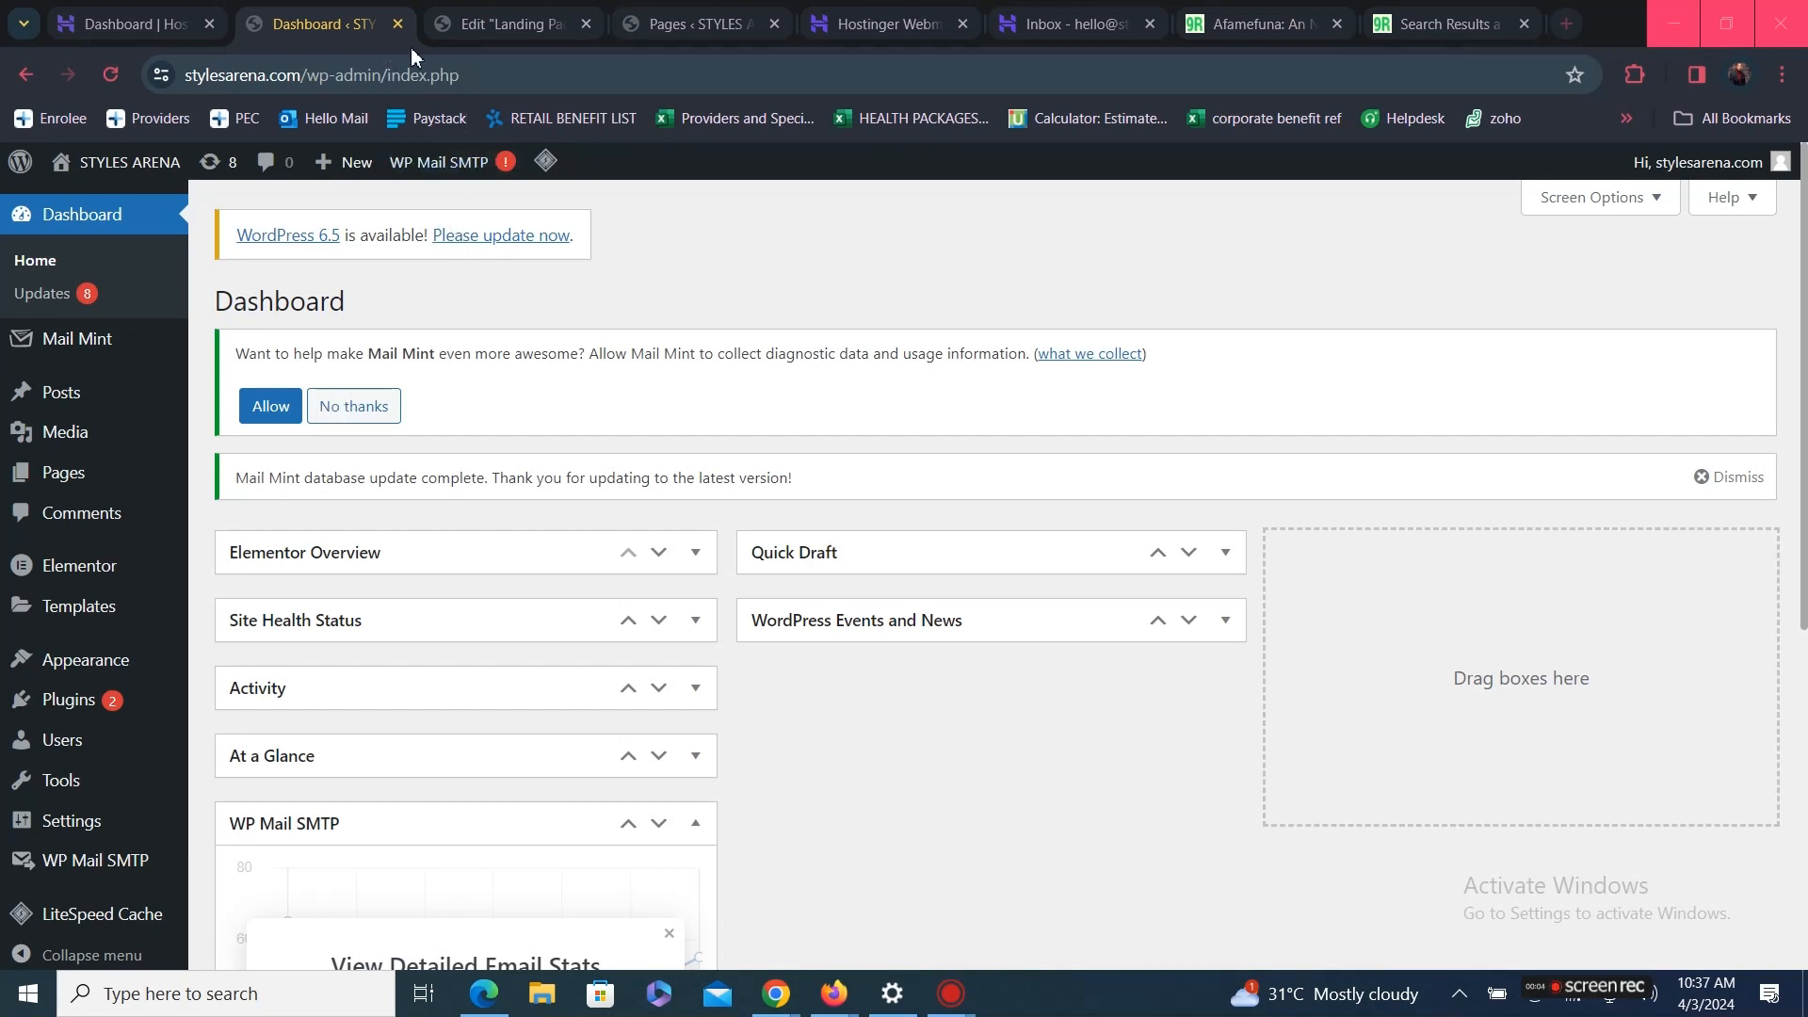
Create a new WordPress page titled "Thank You Page" and publish it
{"action": "left_click", "coordinate": [461, 33]}
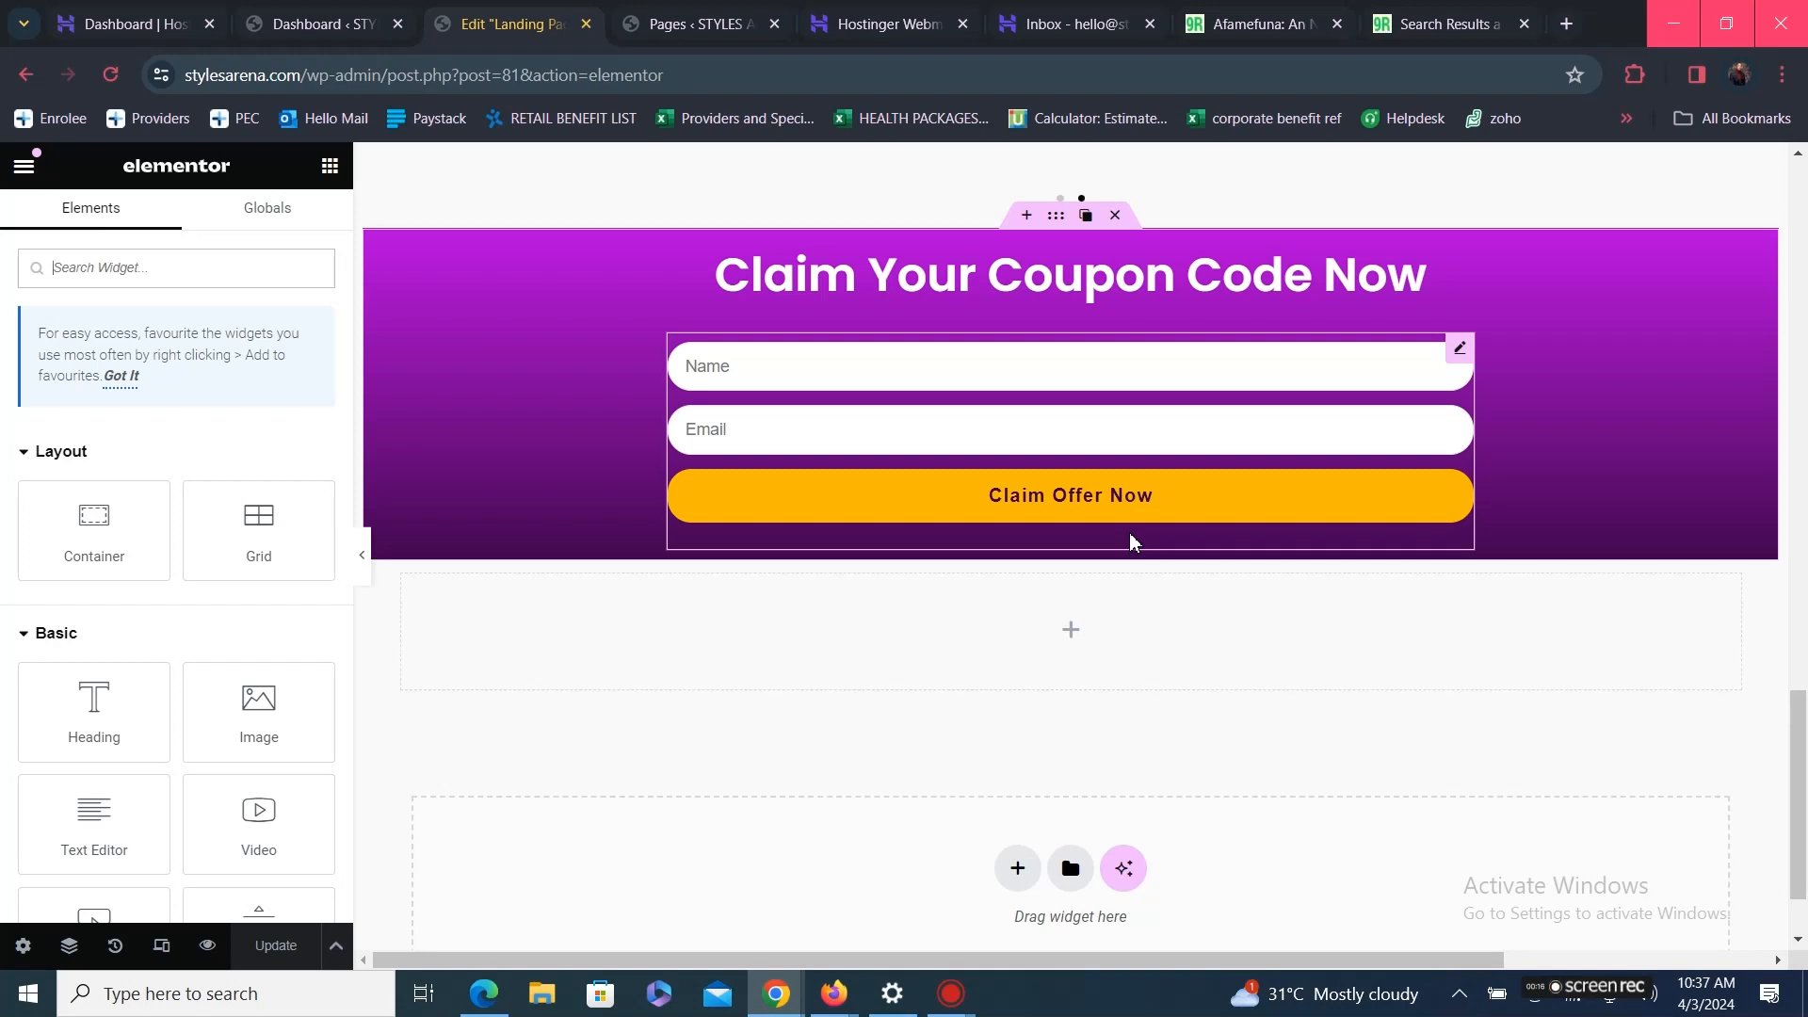
{"action": "left_click", "coordinate": [321, 26]}
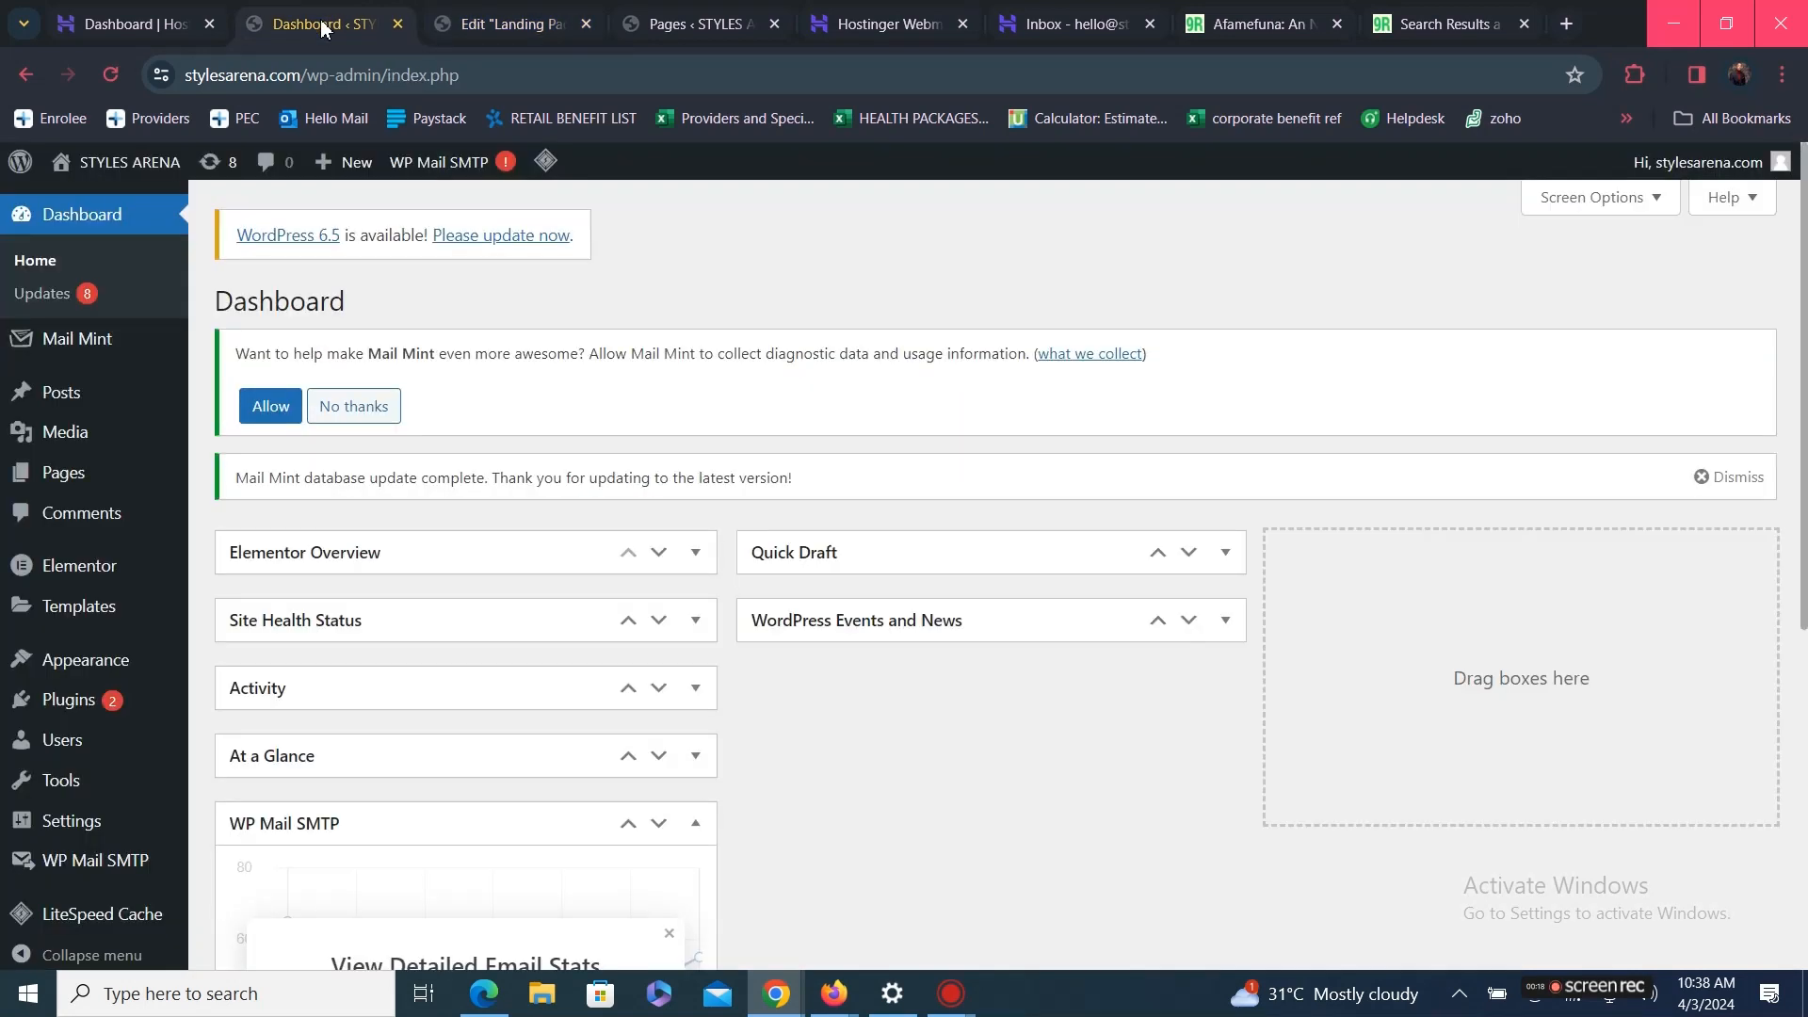
{"action": "mouse_move", "coordinate": [66, 476]}
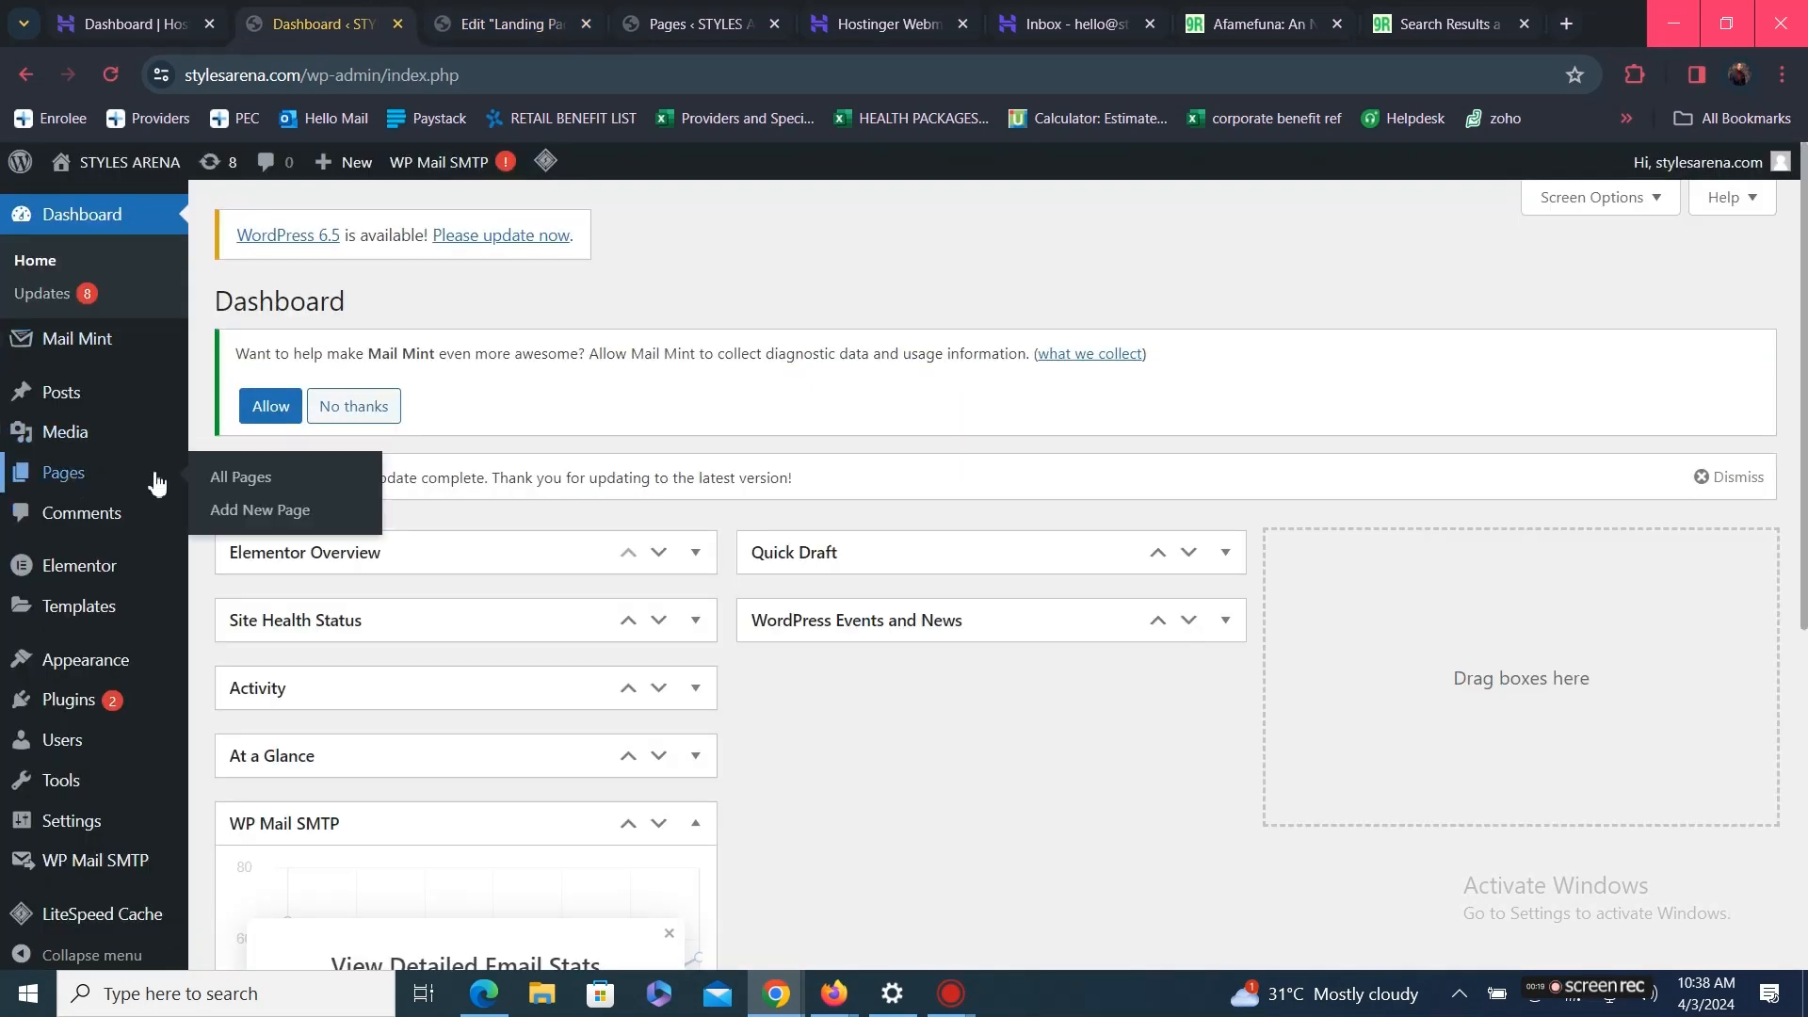
{"action": "left_click", "coordinate": [243, 483]}
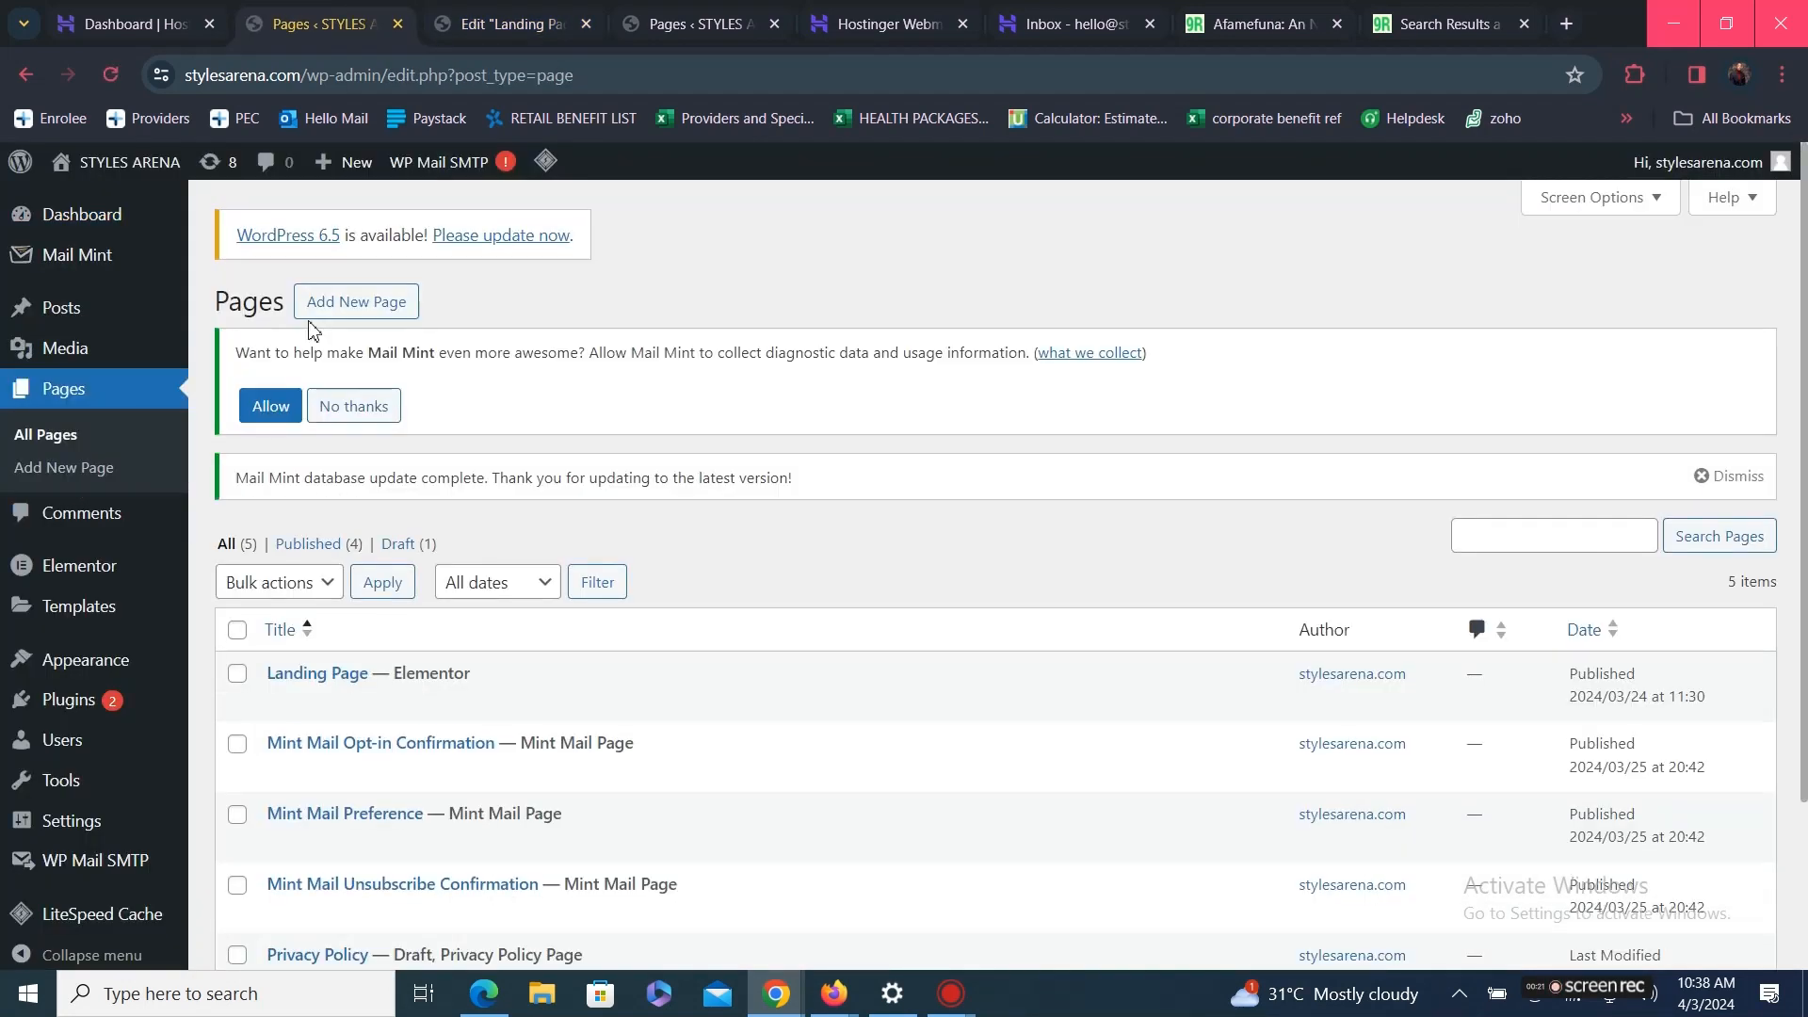
{"action": "left_click", "coordinate": [361, 307]}
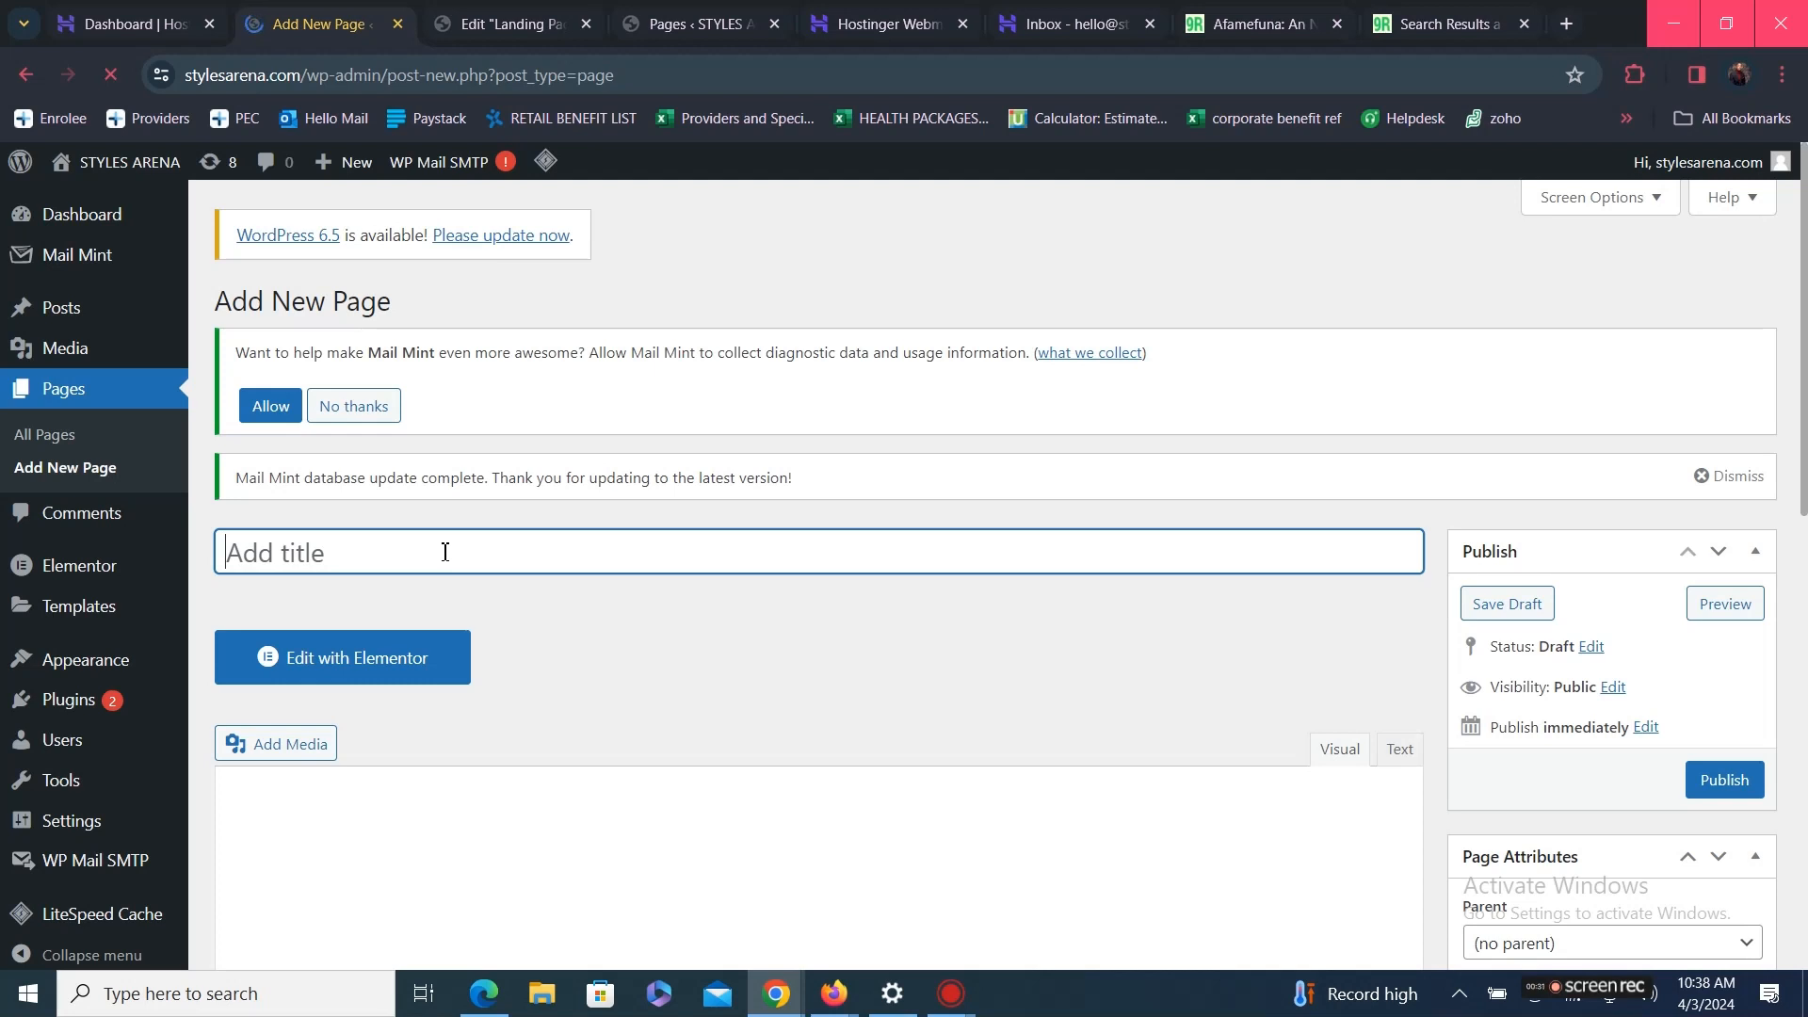
{"action": "type", "text": "Thank You P"}
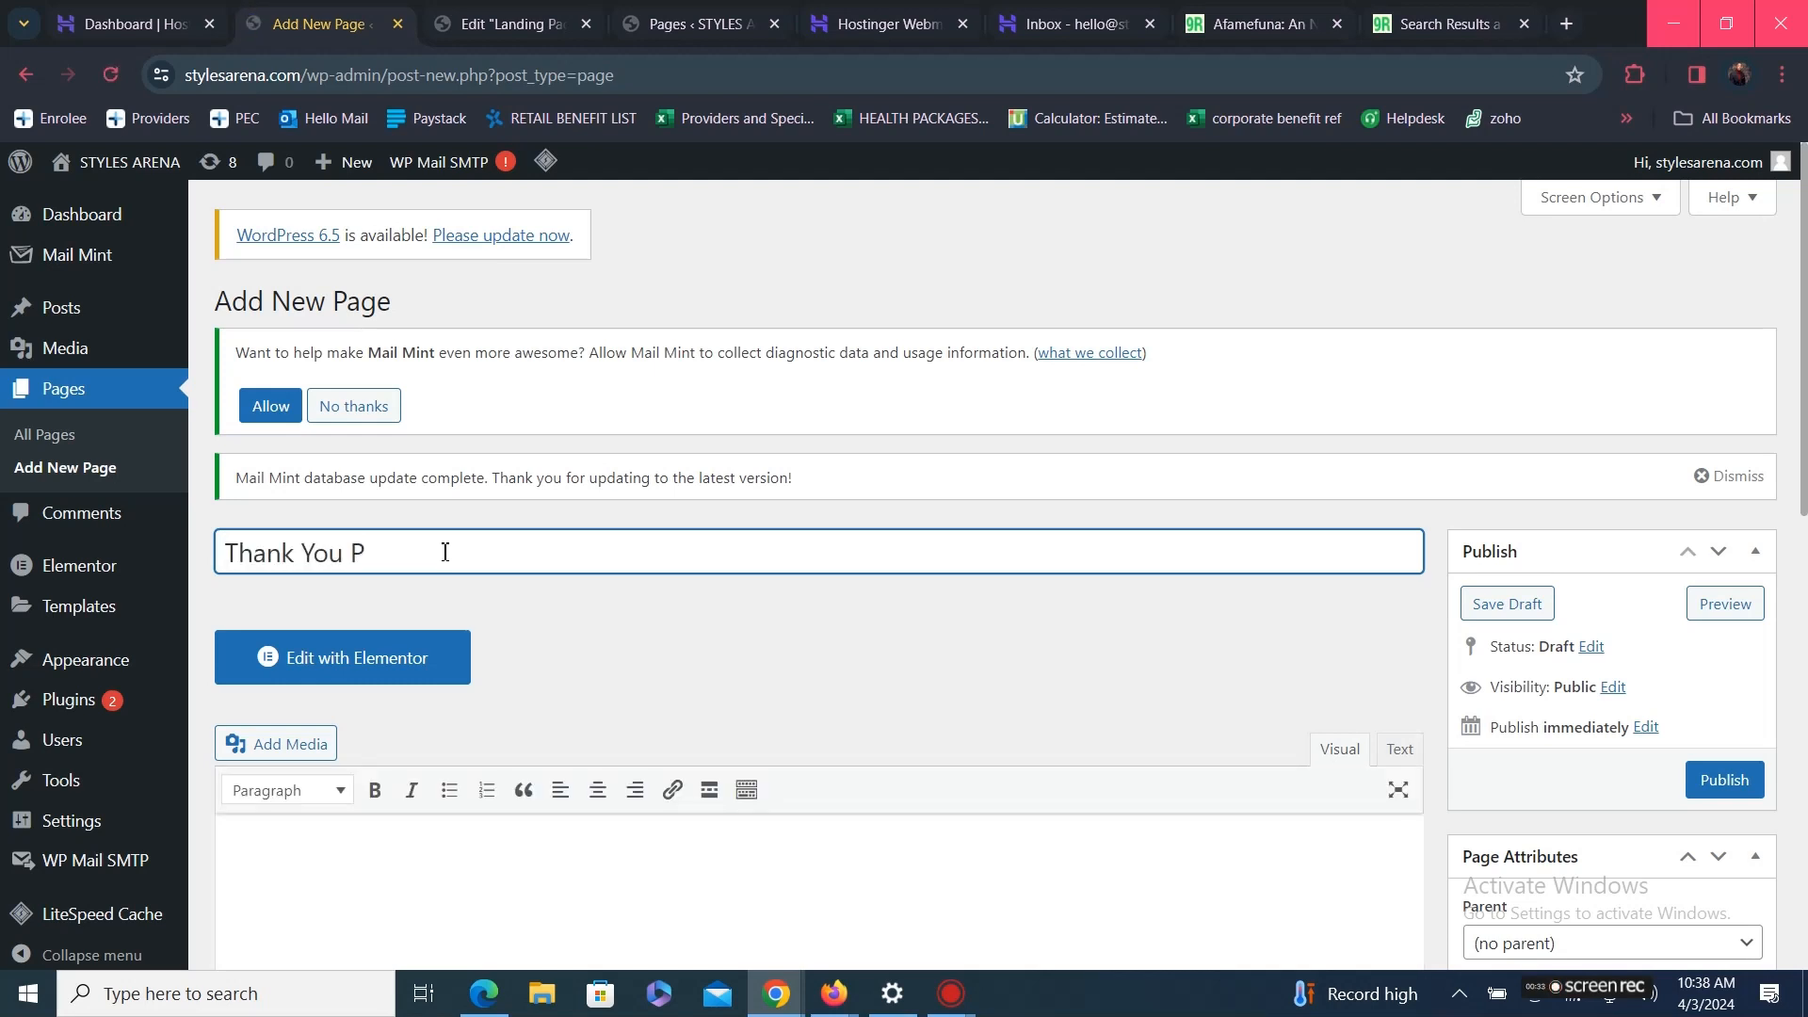
{"action": "type", "text": "age"}
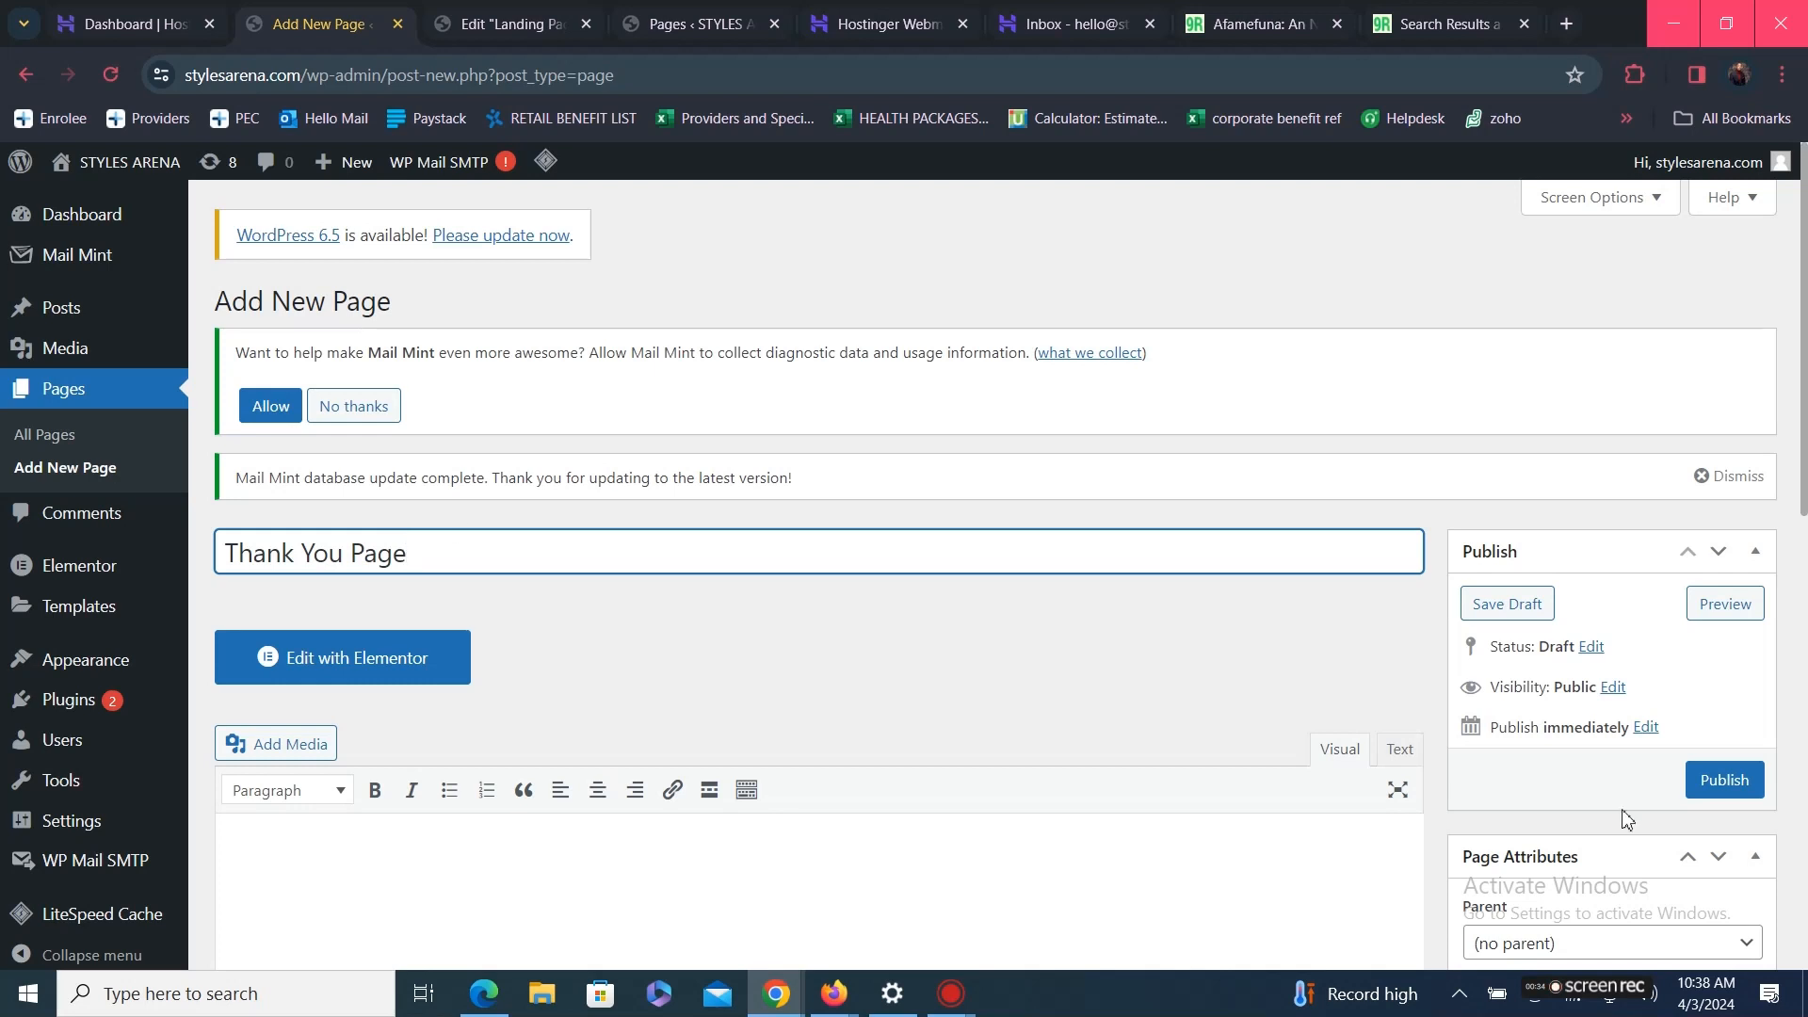
{"action": "left_click", "coordinate": [1722, 786]}
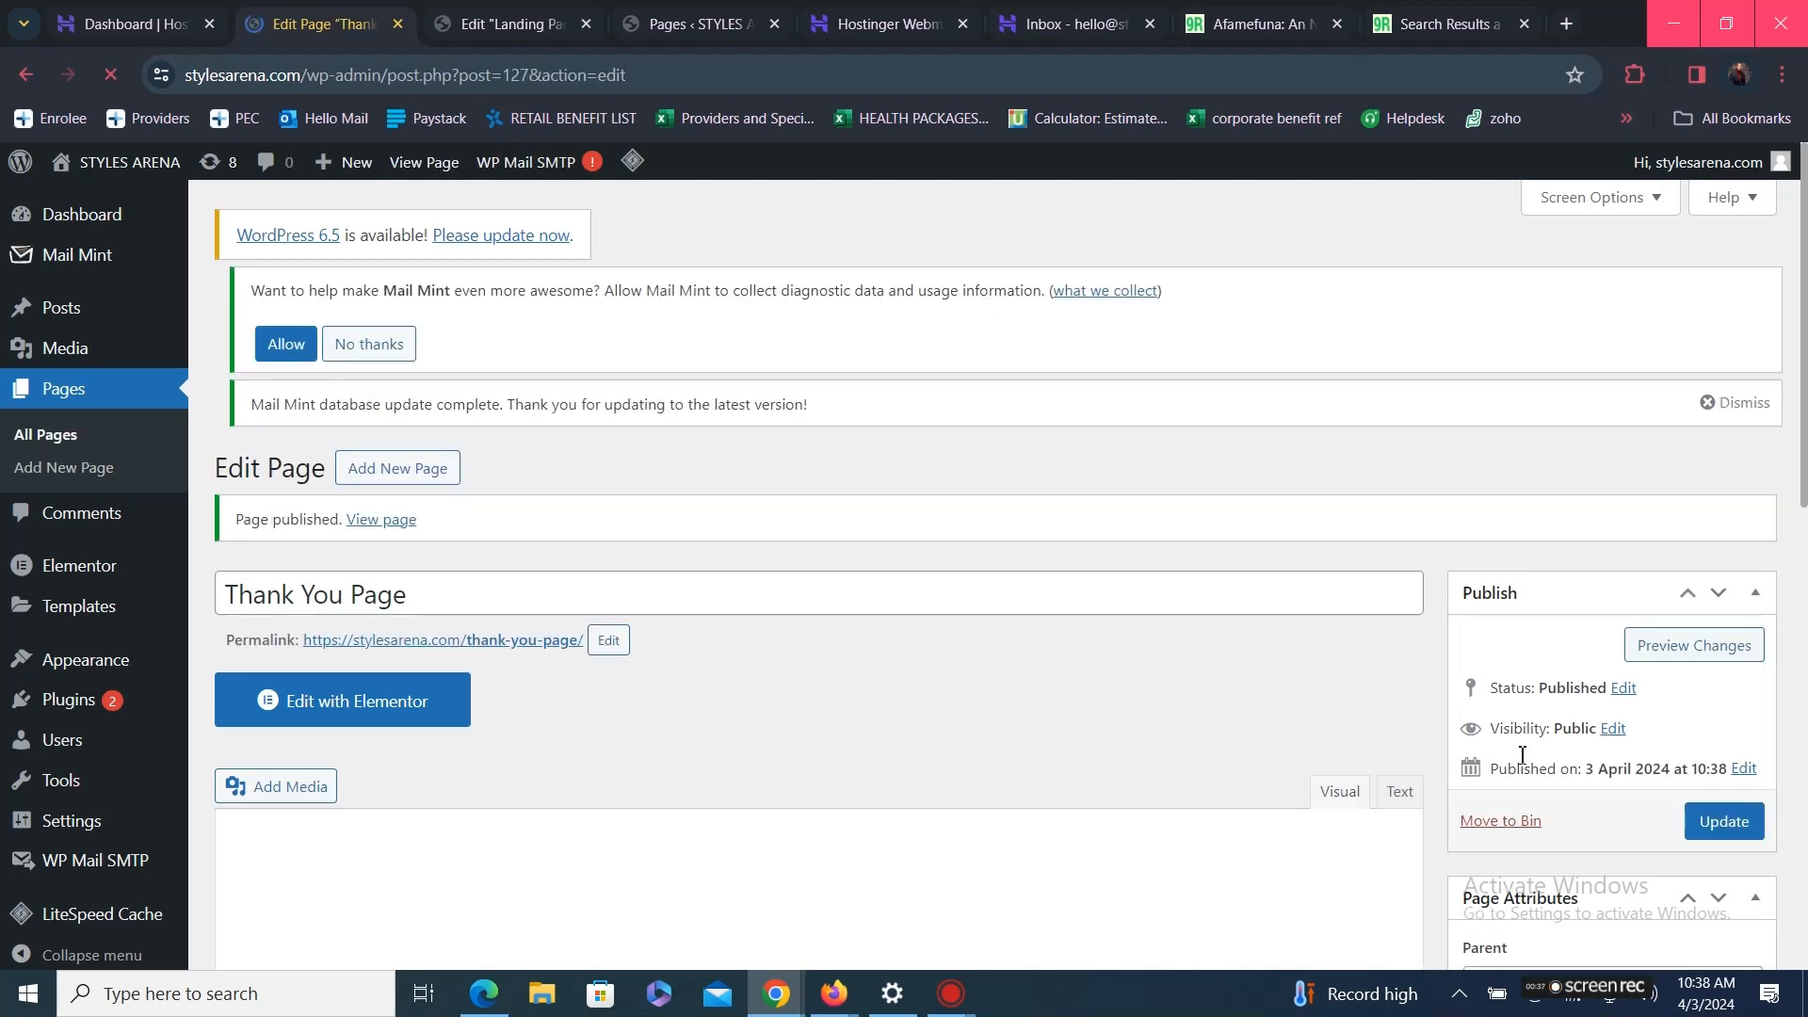
Open the Thank You Page in the Elementor editor, preview the page as published, and close the preview
{"action": "left_click", "coordinate": [451, 722]}
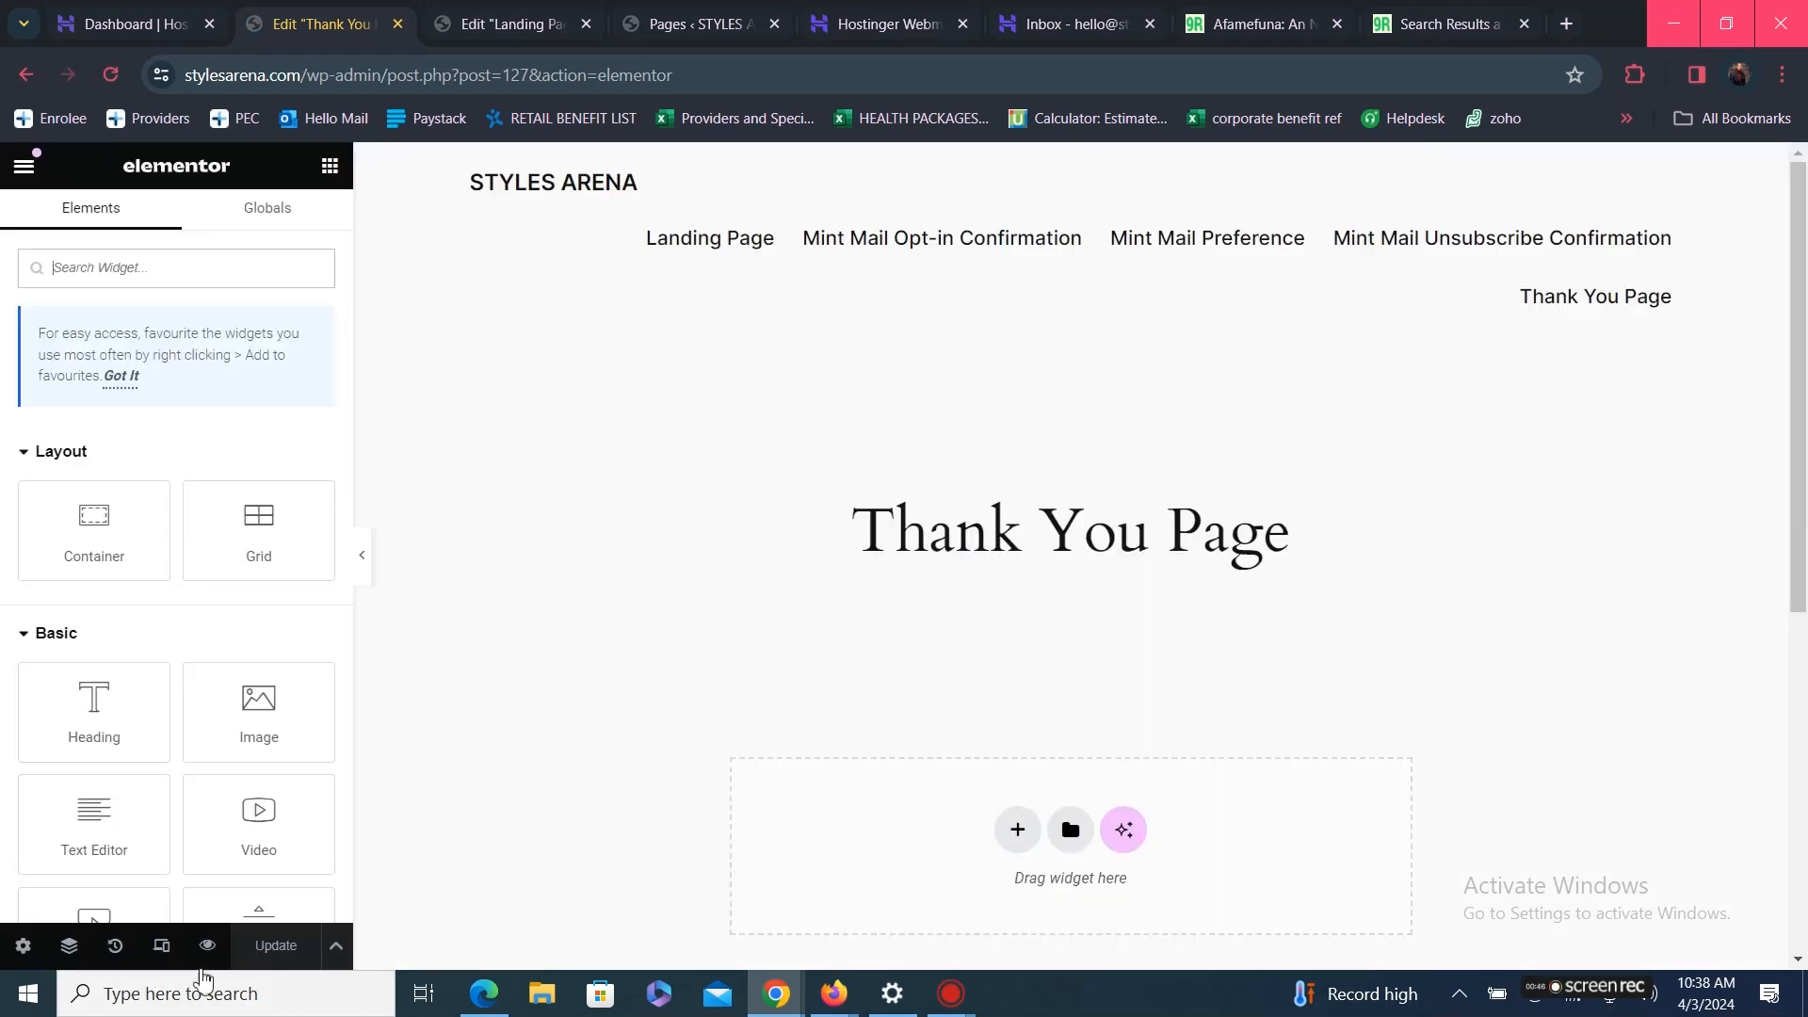
{"action": "left_click", "coordinate": [207, 946]}
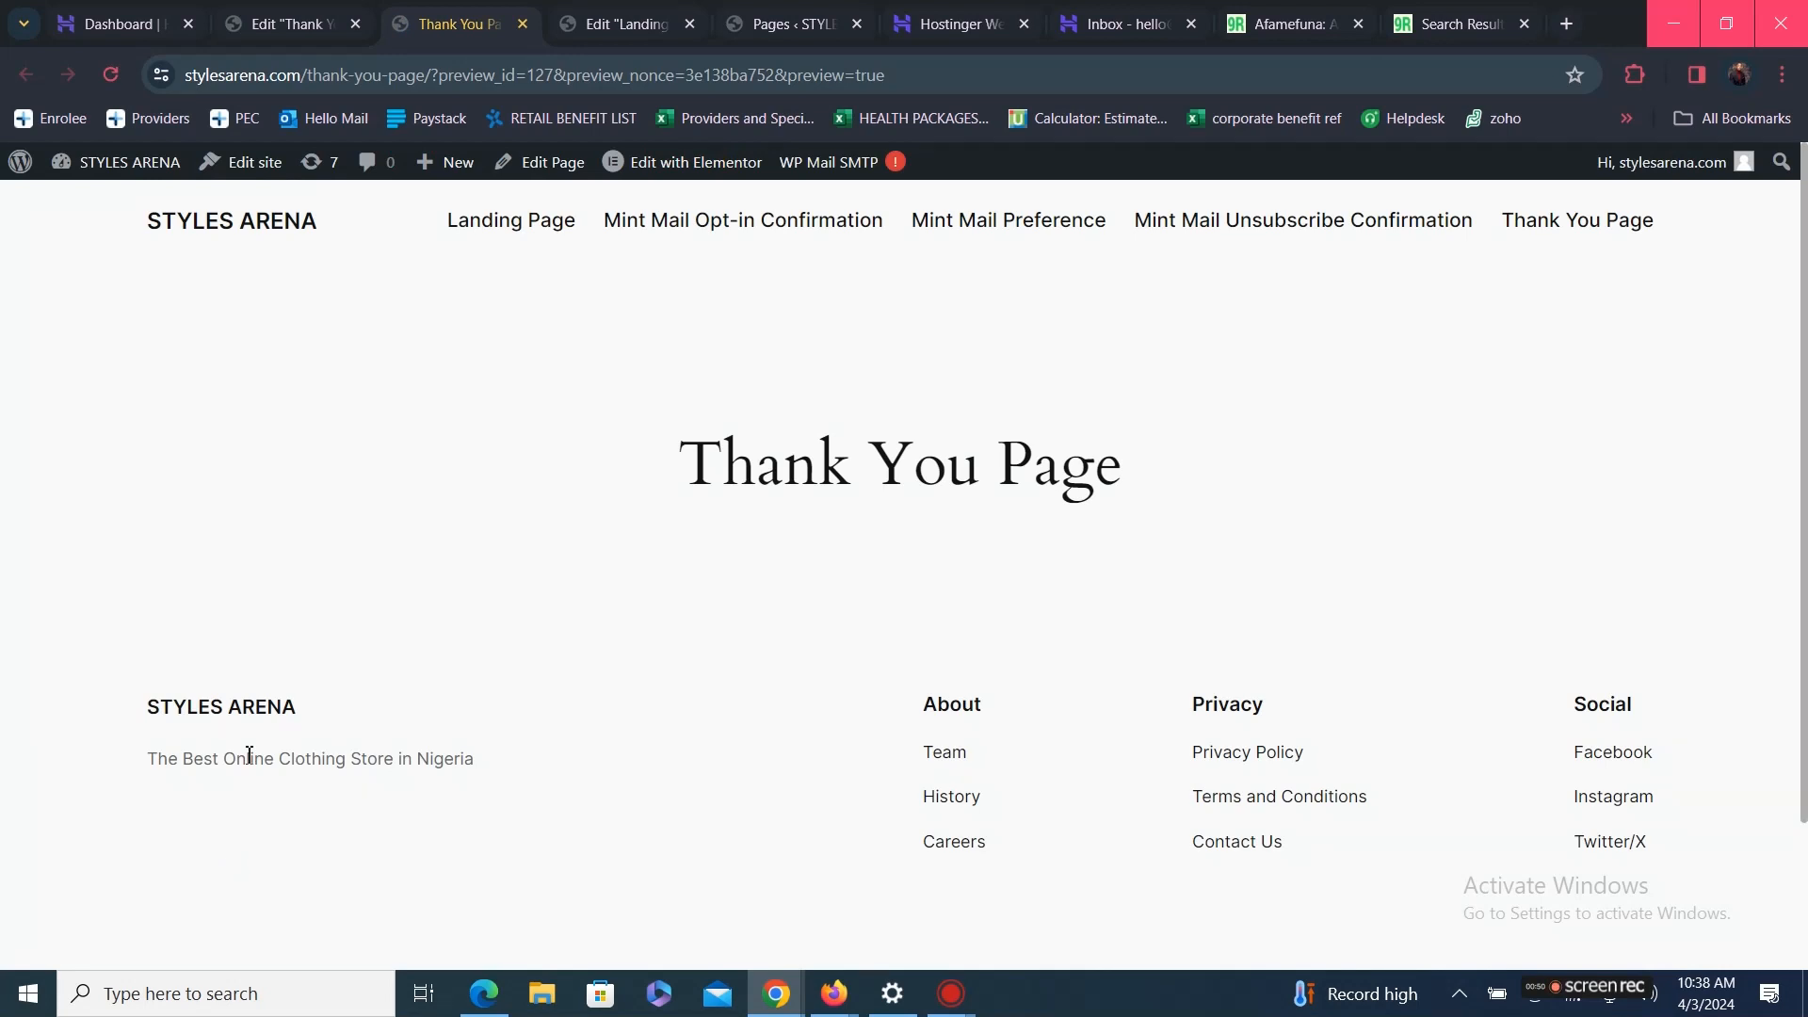
{"action": "scroll", "coordinate": [235, 857], "scroll_direction": "down", "scroll_amount": 2}
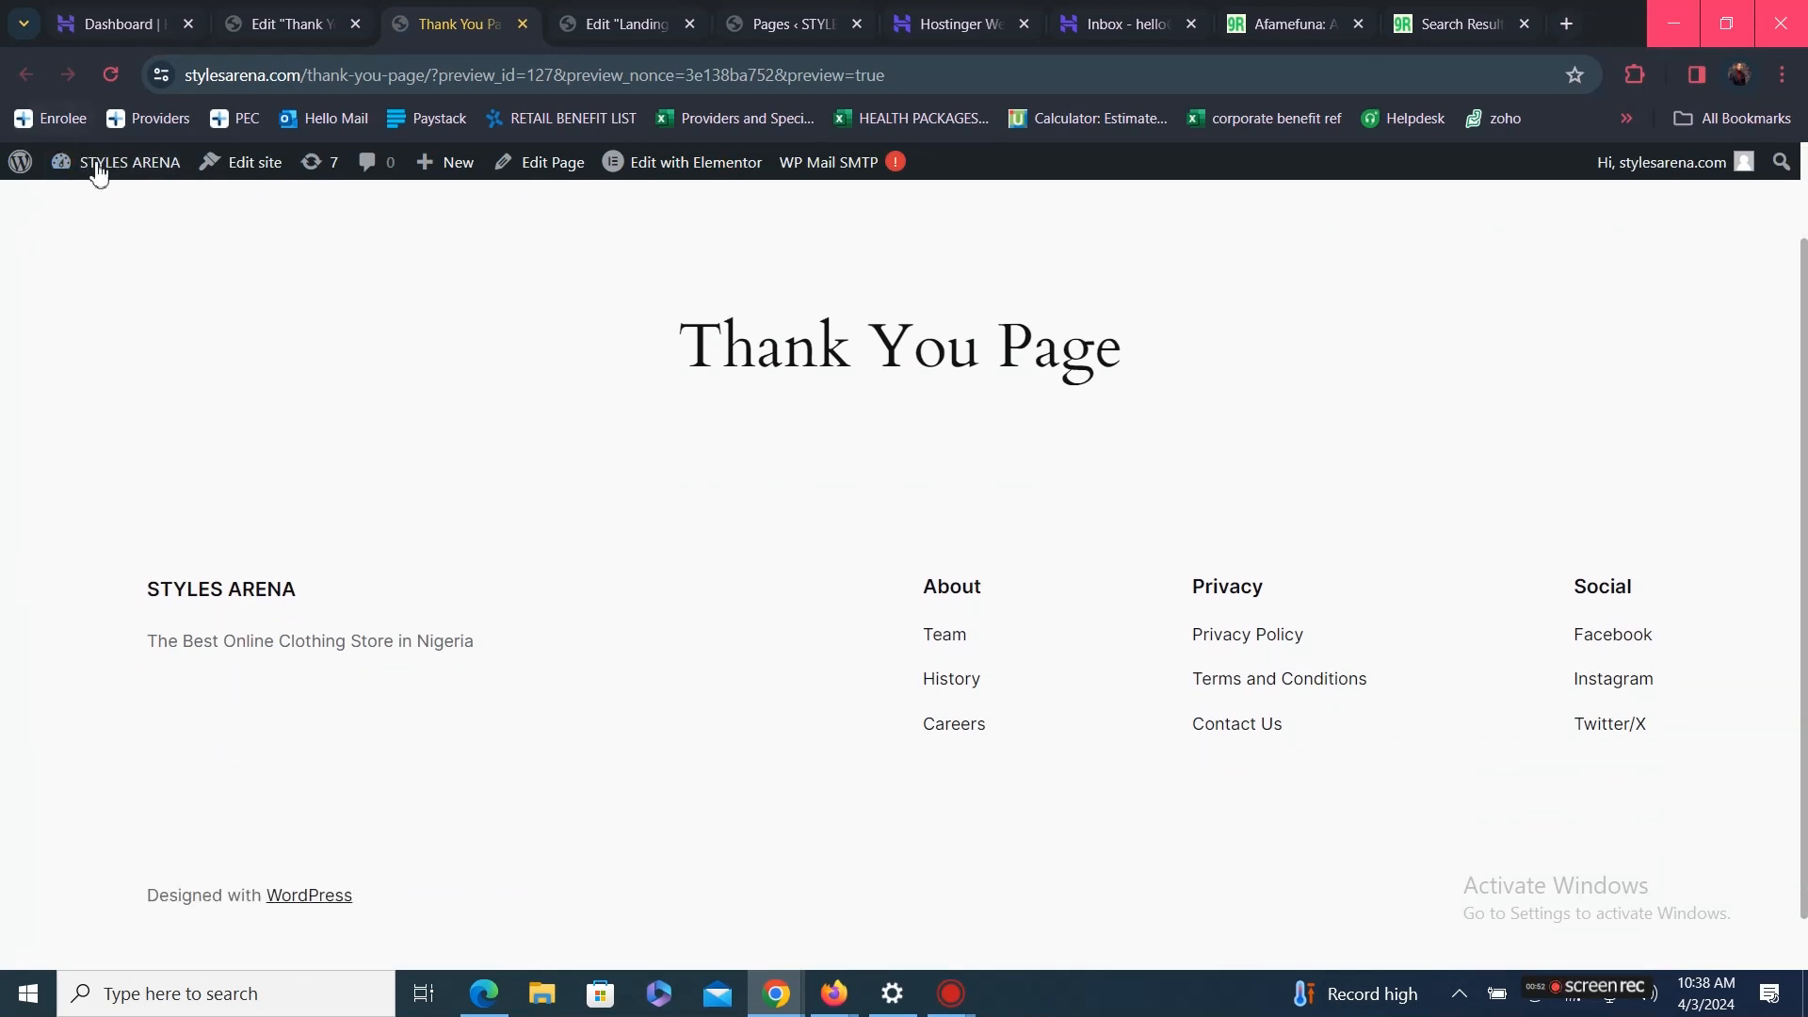
{"action": "left_click", "coordinate": [337, 38]}
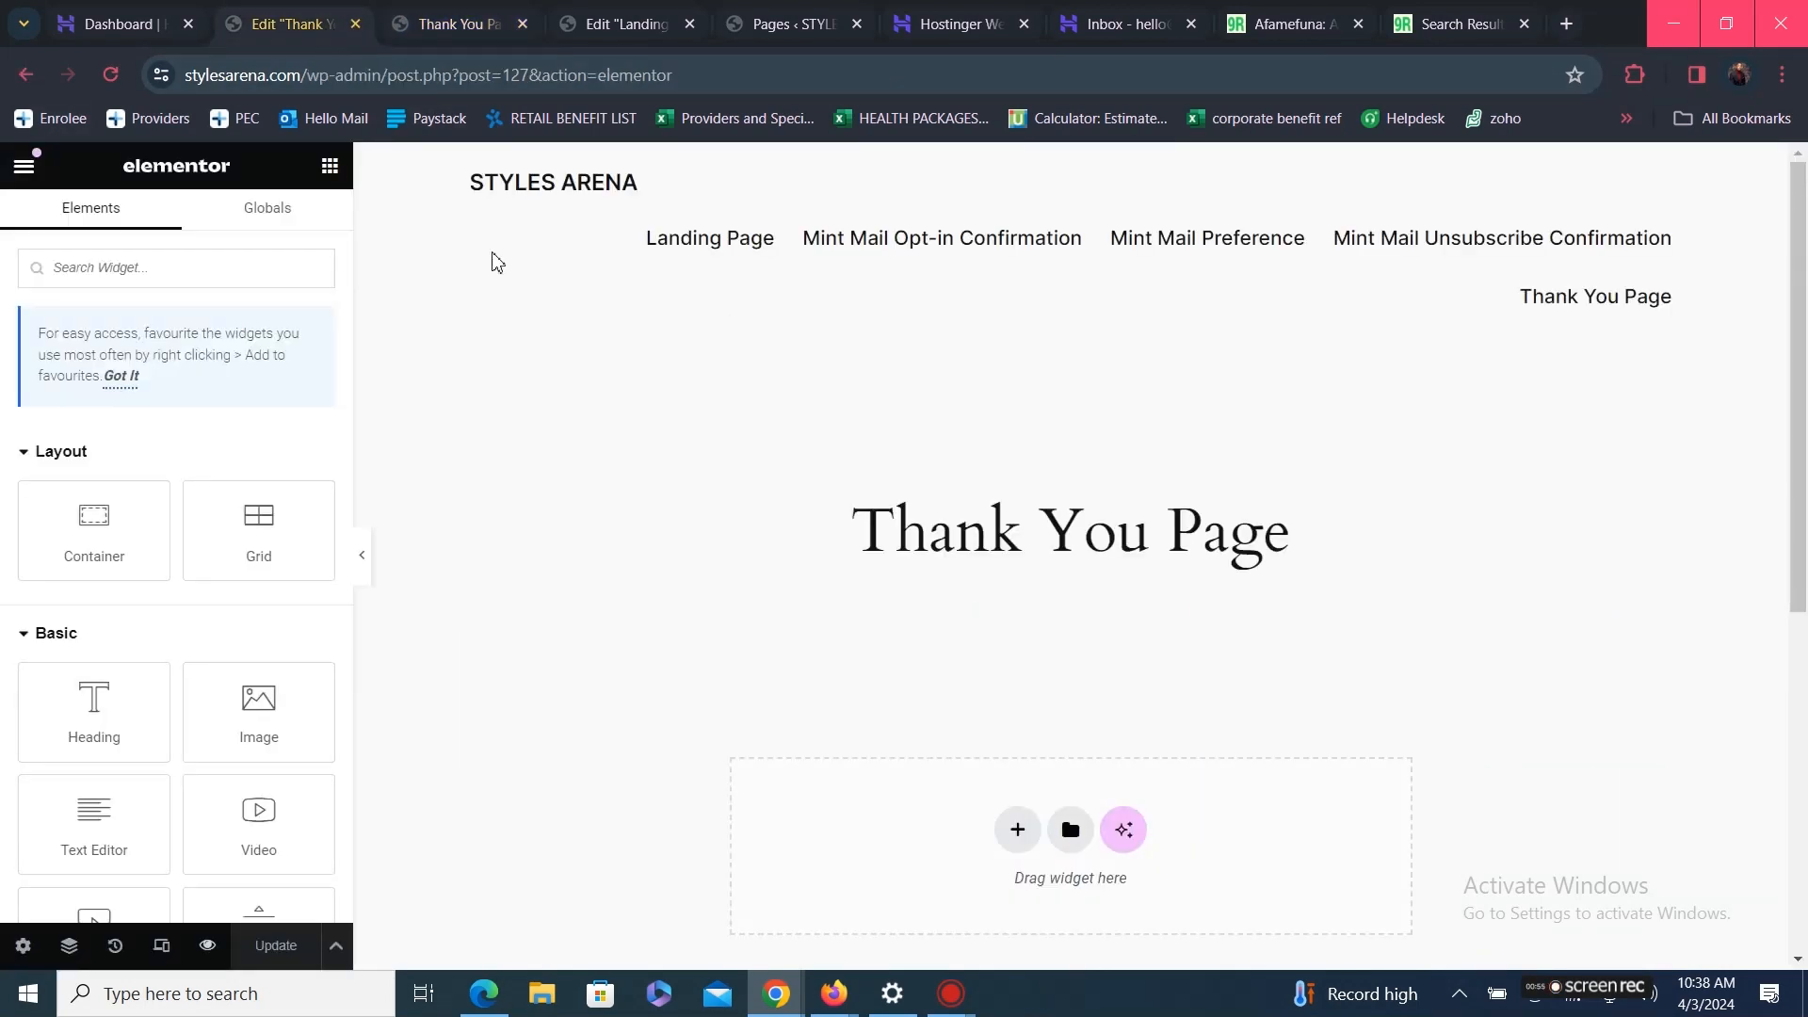
{"action": "left_click", "coordinate": [523, 24]}
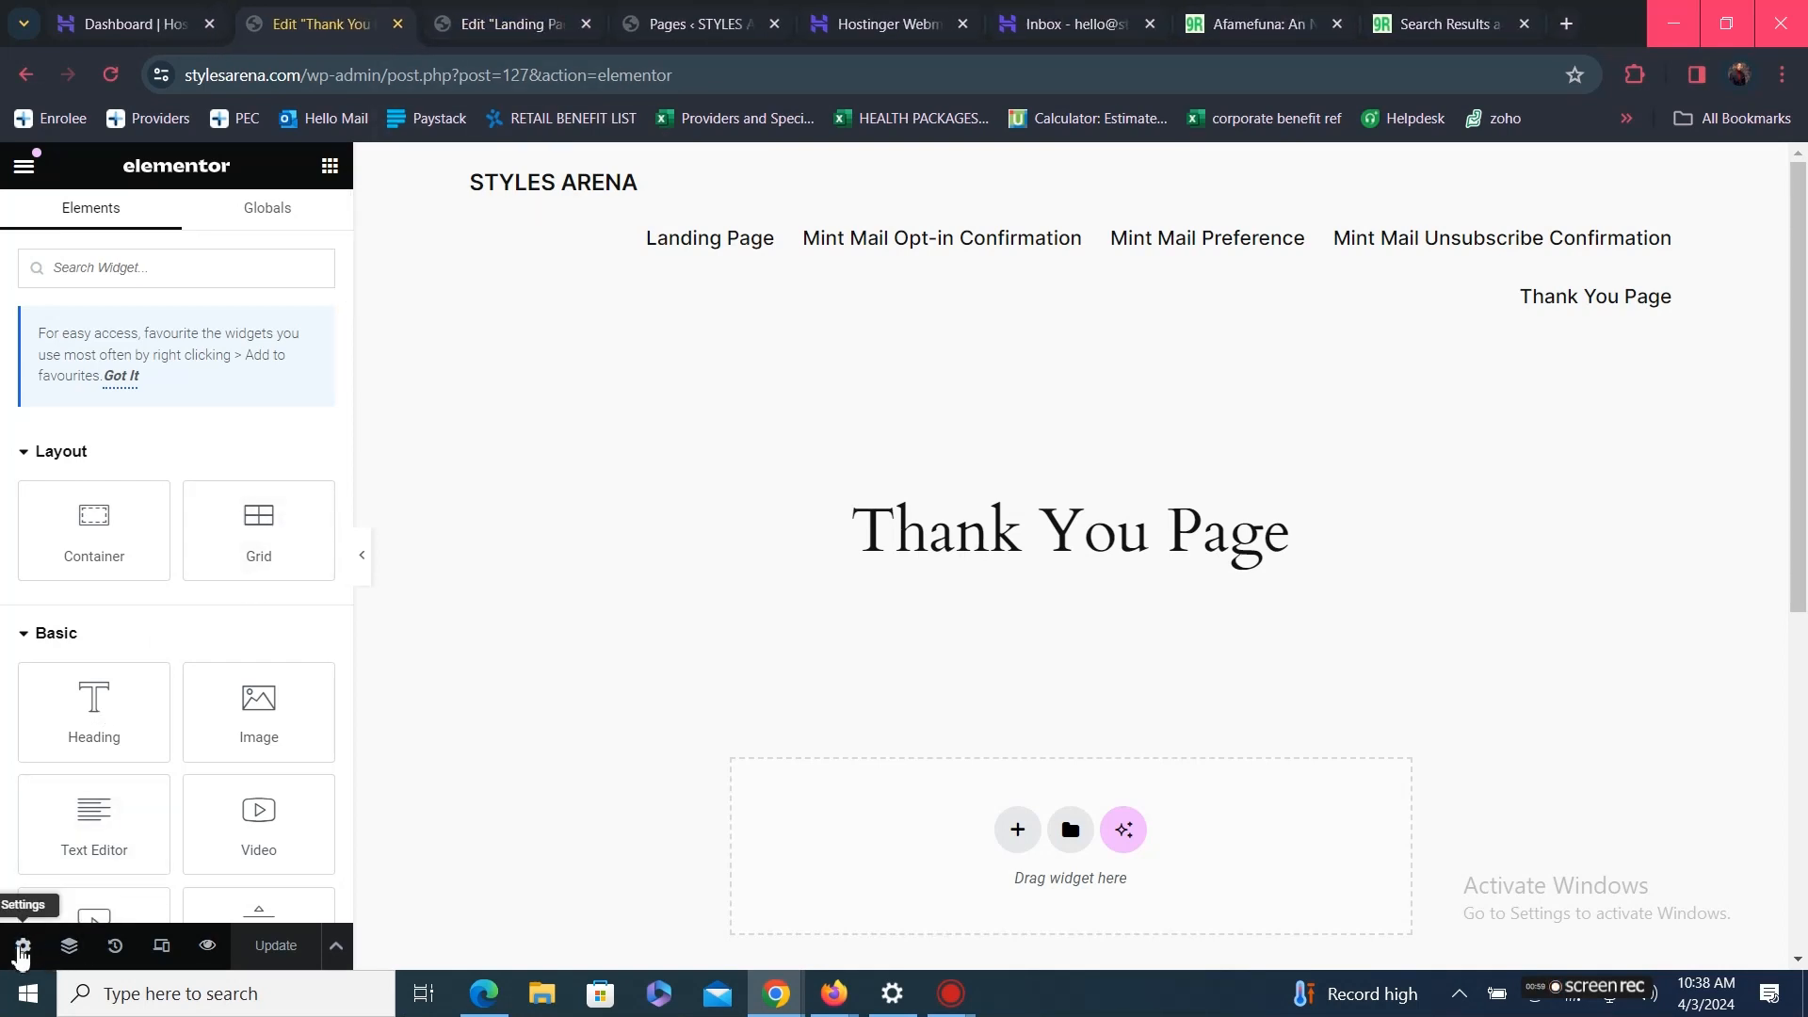
Set the Thank You Page's layout to Elementor Canvas in the page settings
{"action": "left_click", "coordinate": [23, 945]}
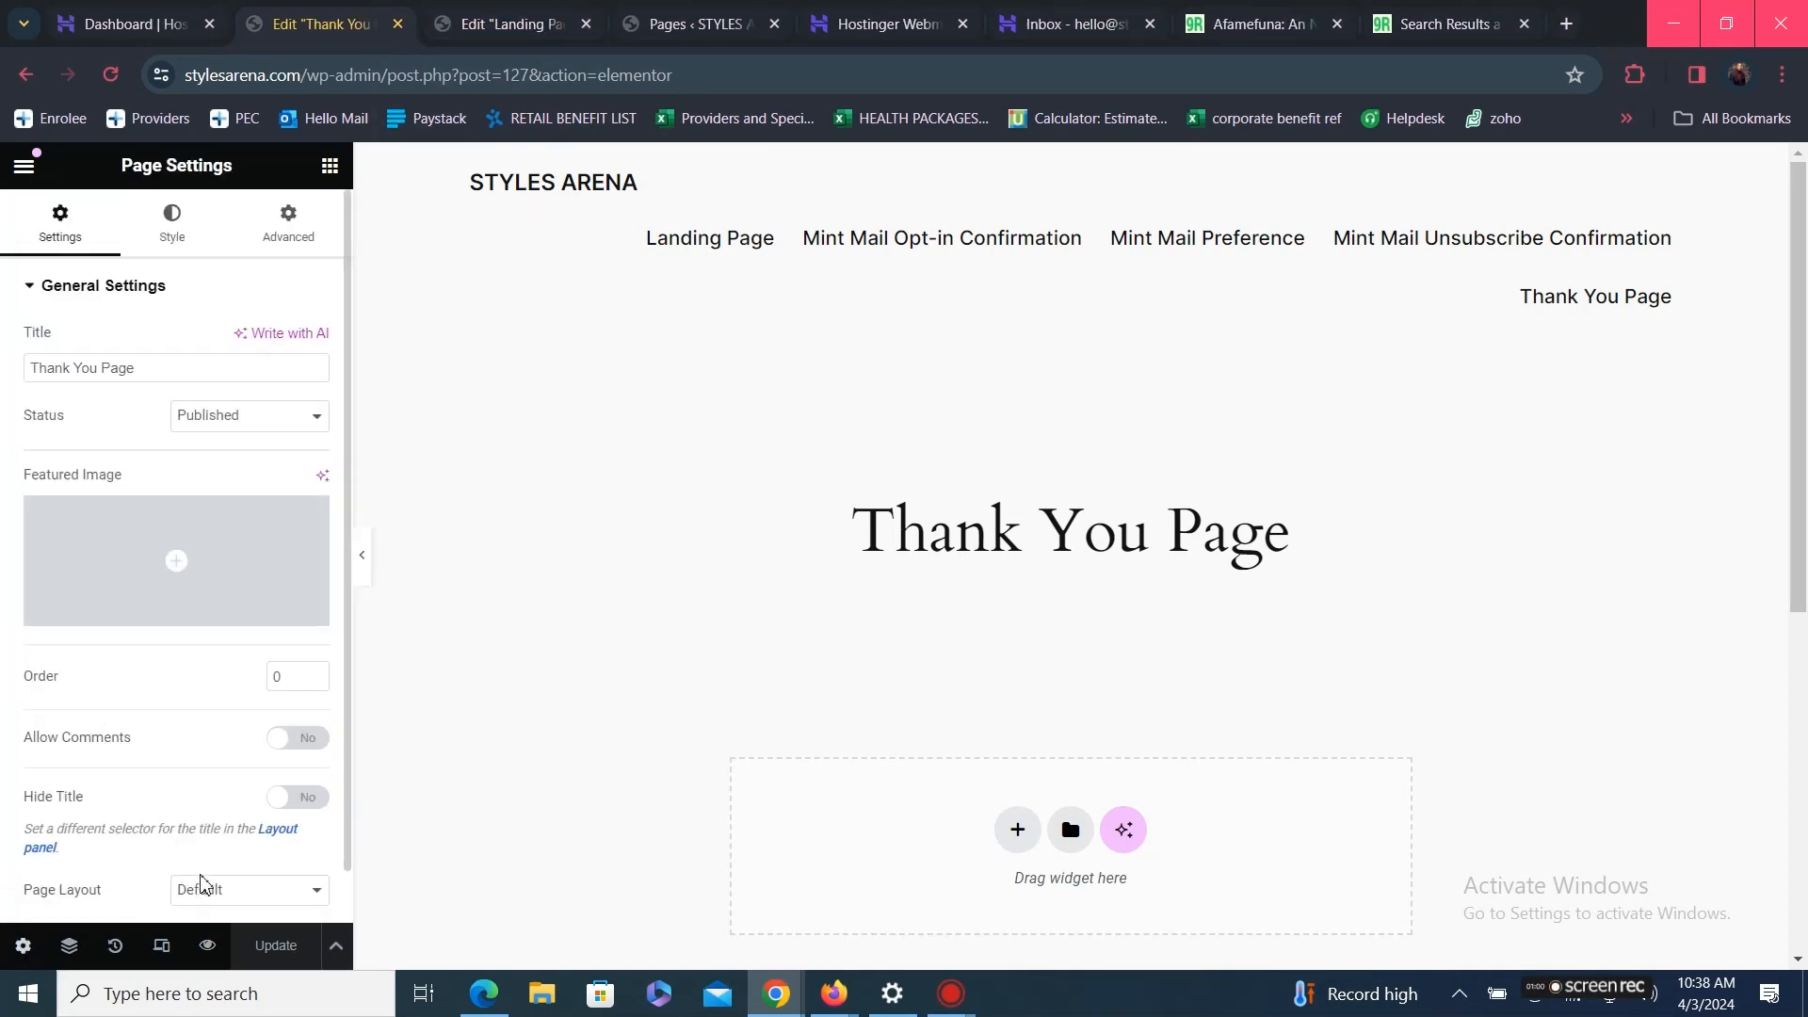
{"action": "left_click", "coordinate": [230, 892]}
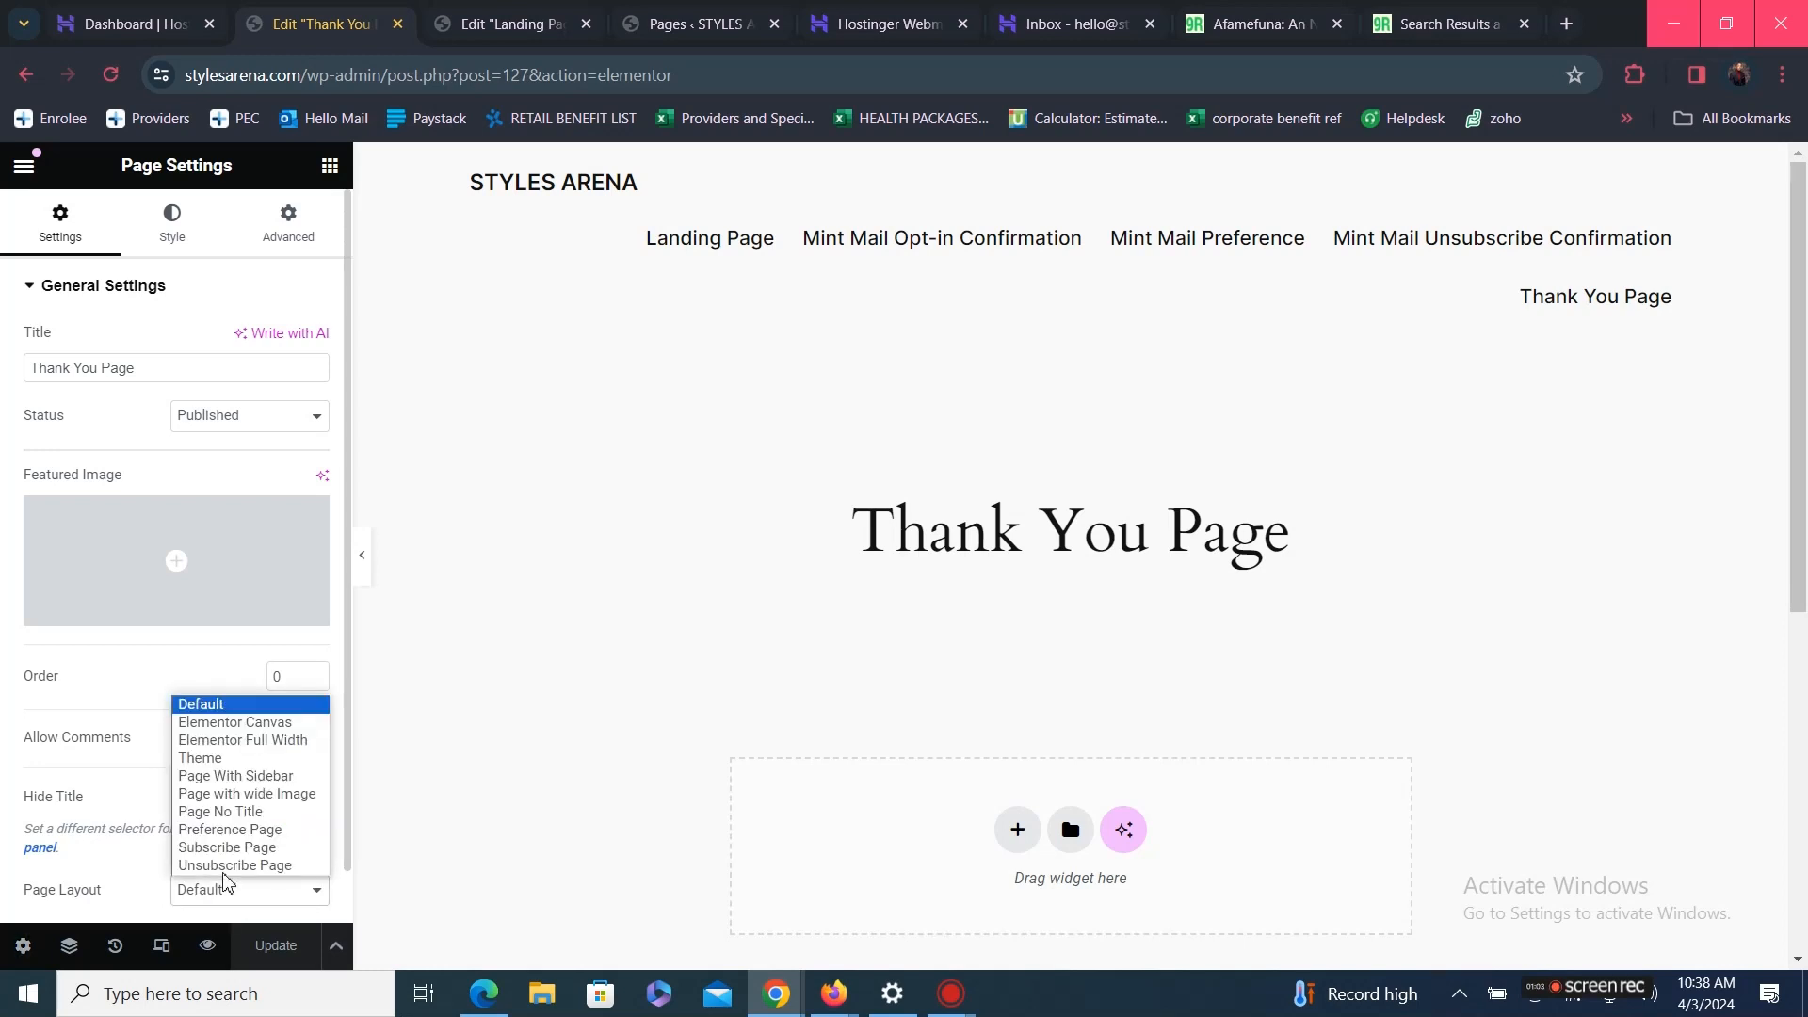
{"action": "left_click", "coordinate": [242, 722]}
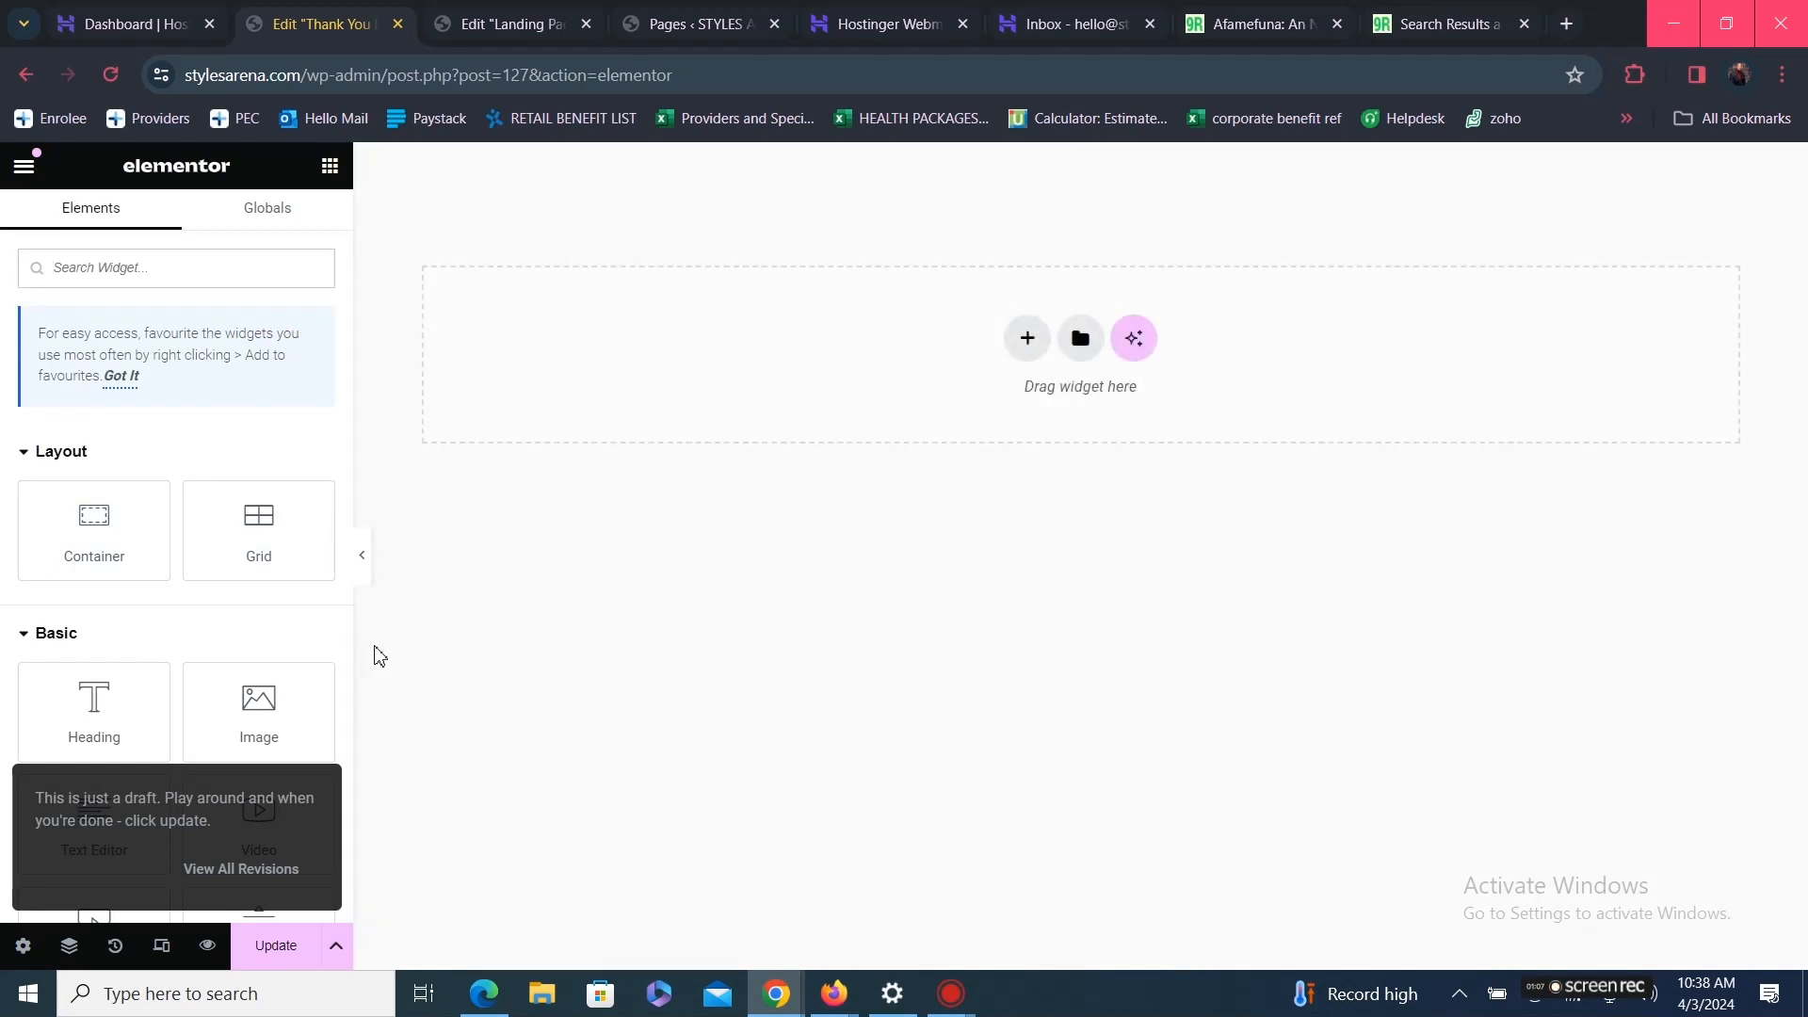
Add a Flexbox container with the single-column, downward-direction structure to the empty page
{"action": "left_click", "coordinate": [1030, 337]}
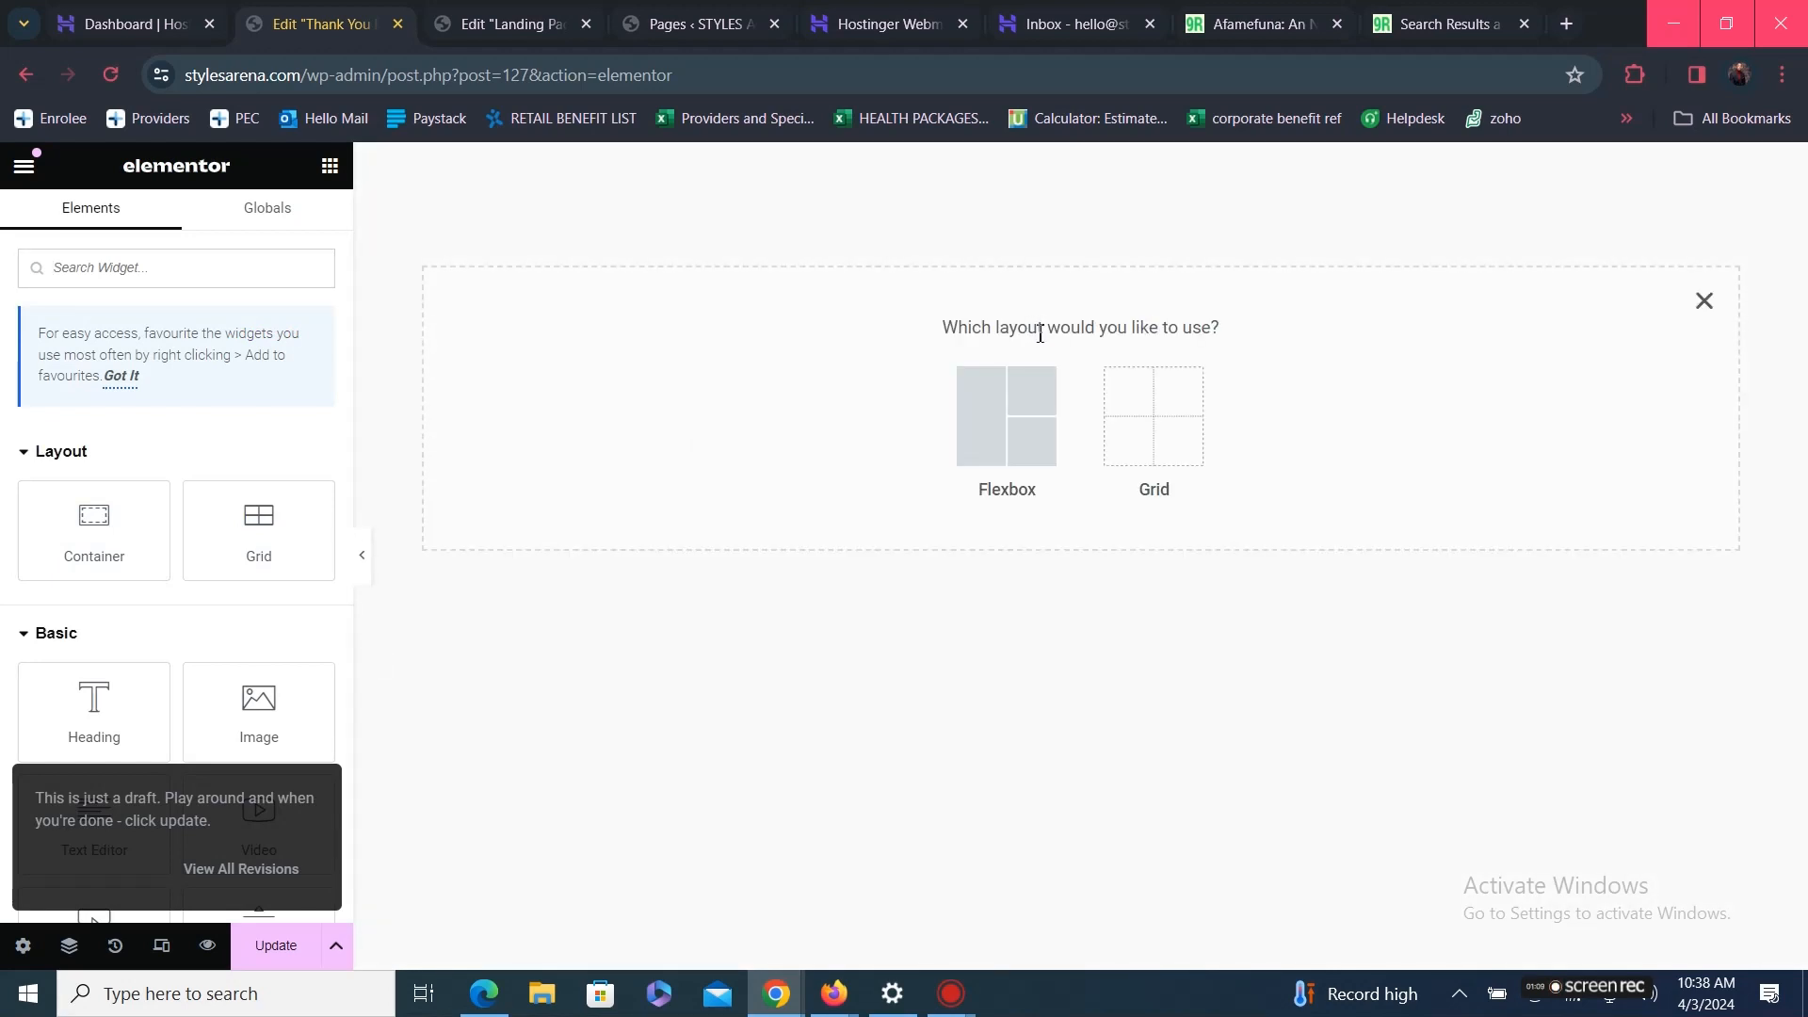
{"action": "left_click", "coordinate": [986, 410]}
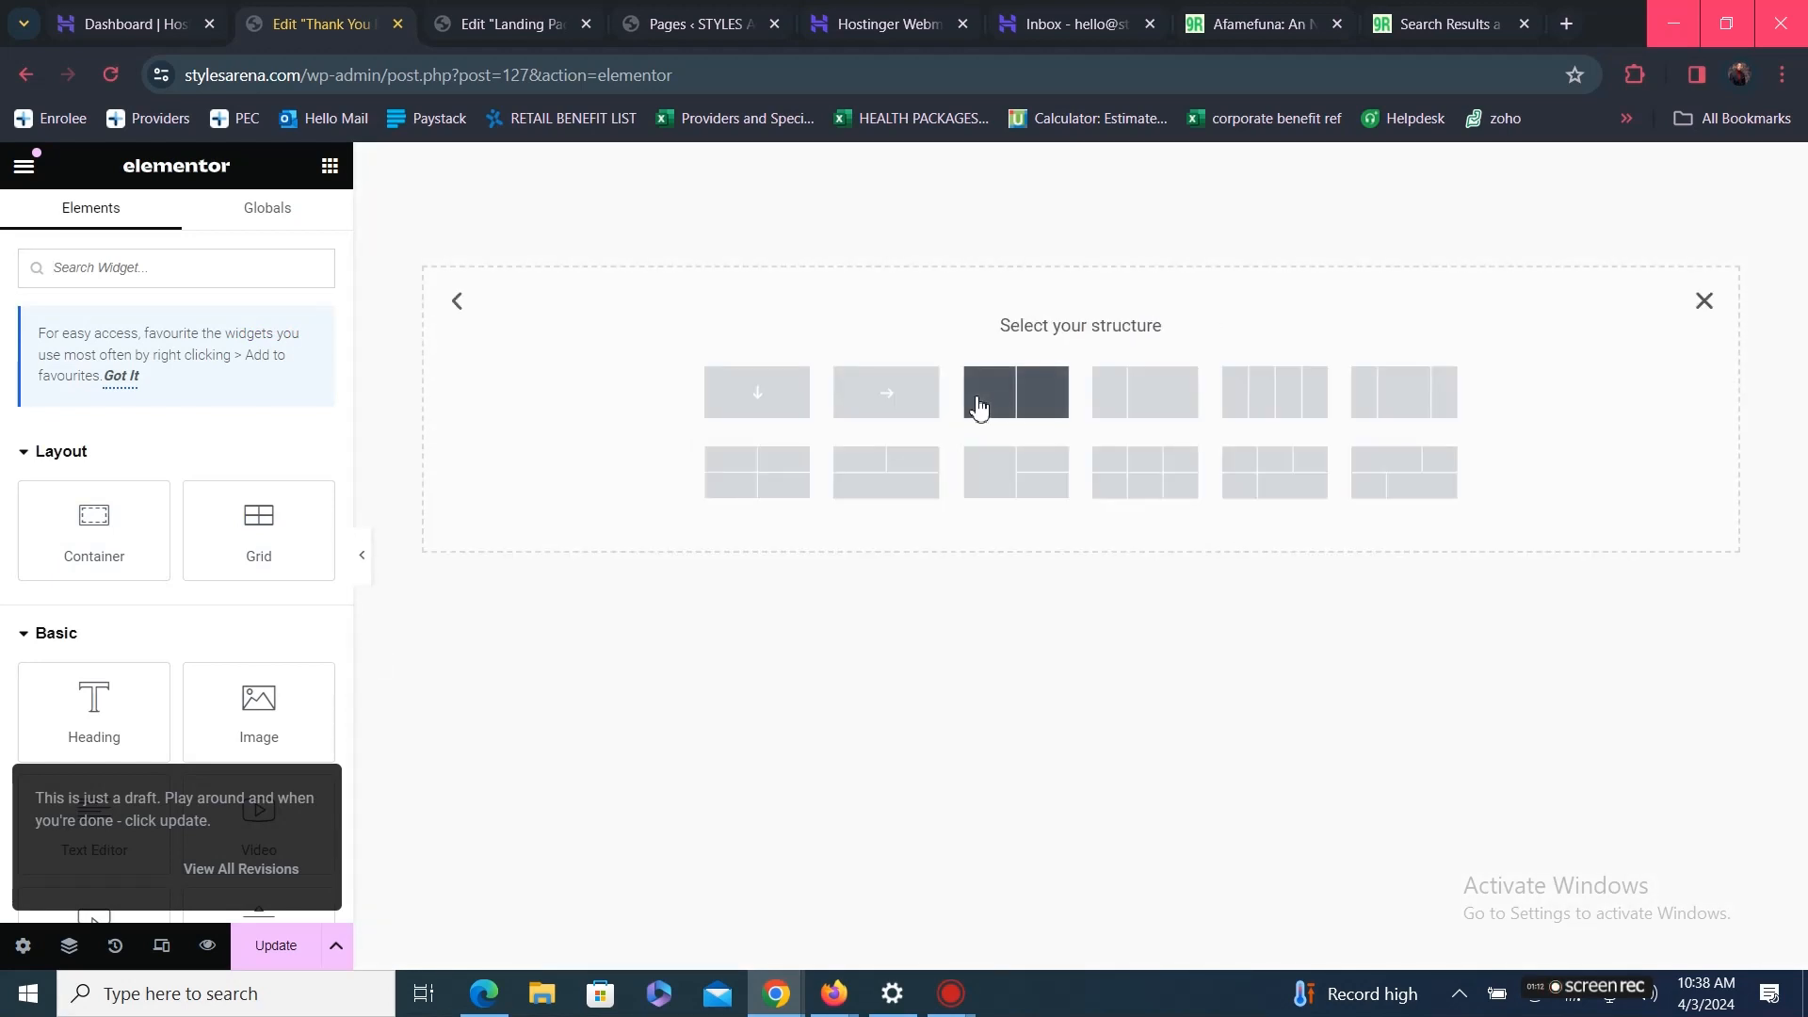
{"action": "left_click", "coordinate": [766, 392]}
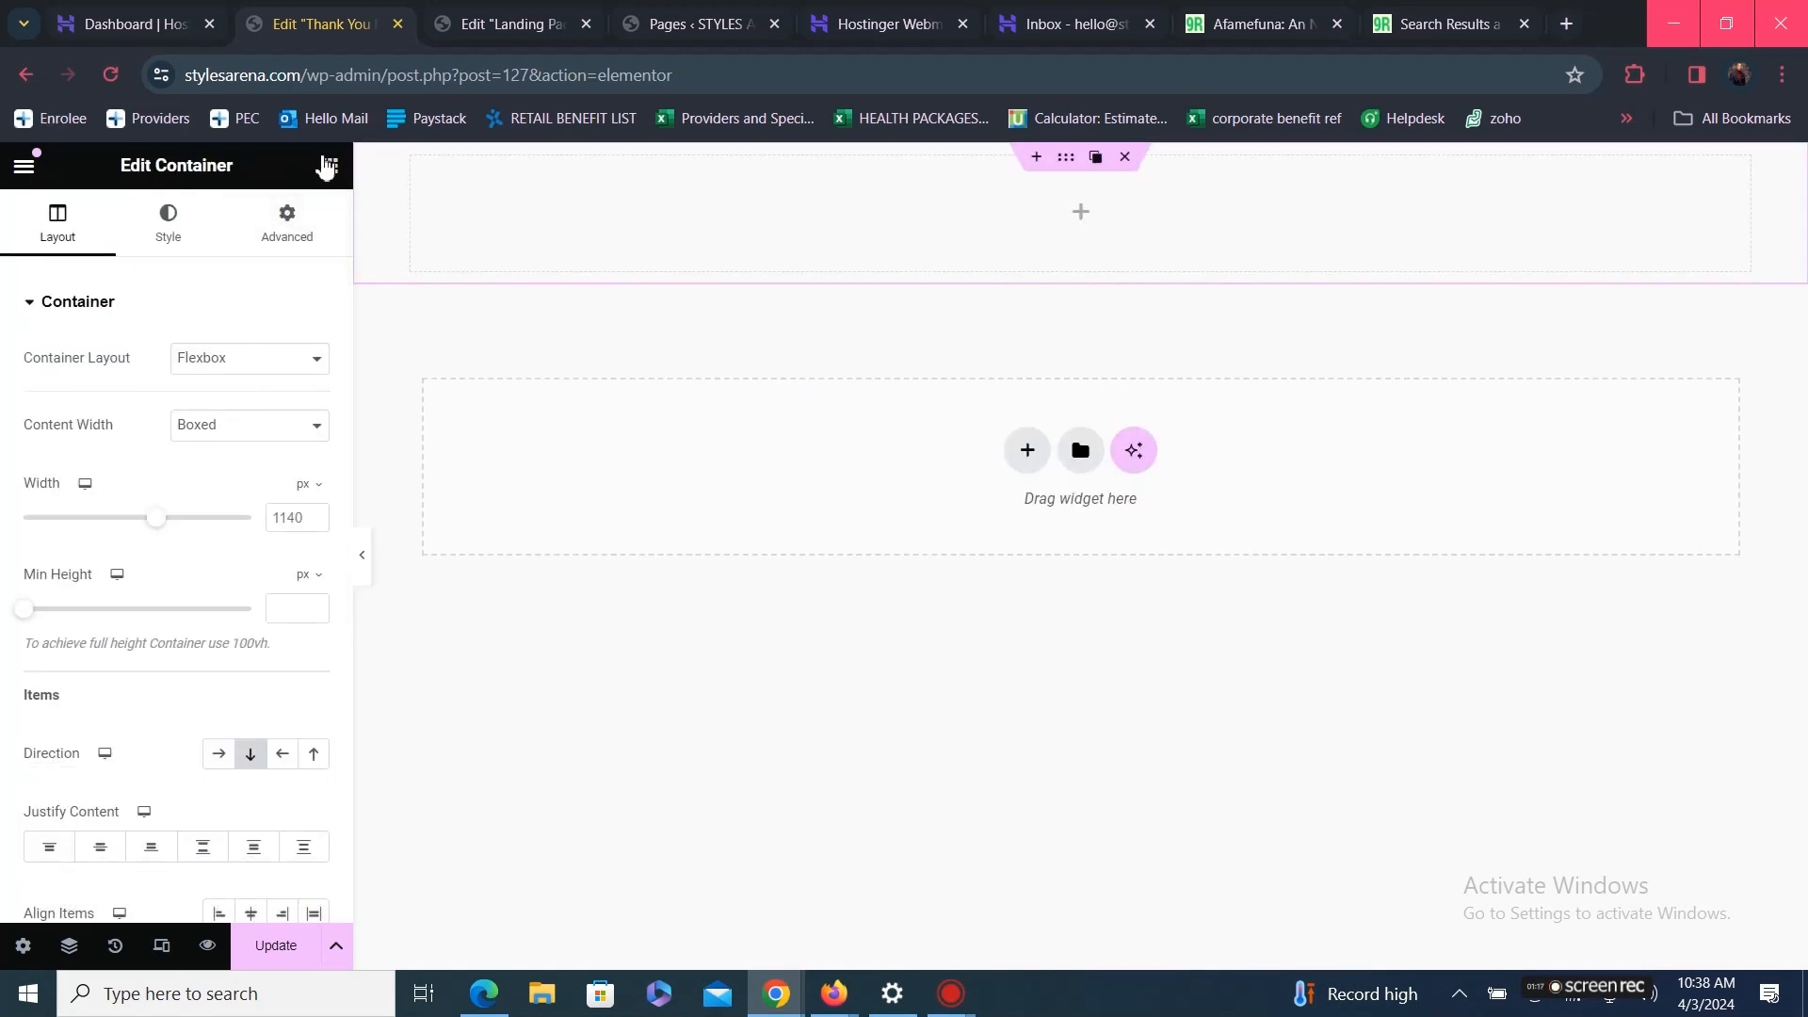
Set the new container's minimum height to 100 vh
{"action": "left_click", "coordinate": [326, 167]}
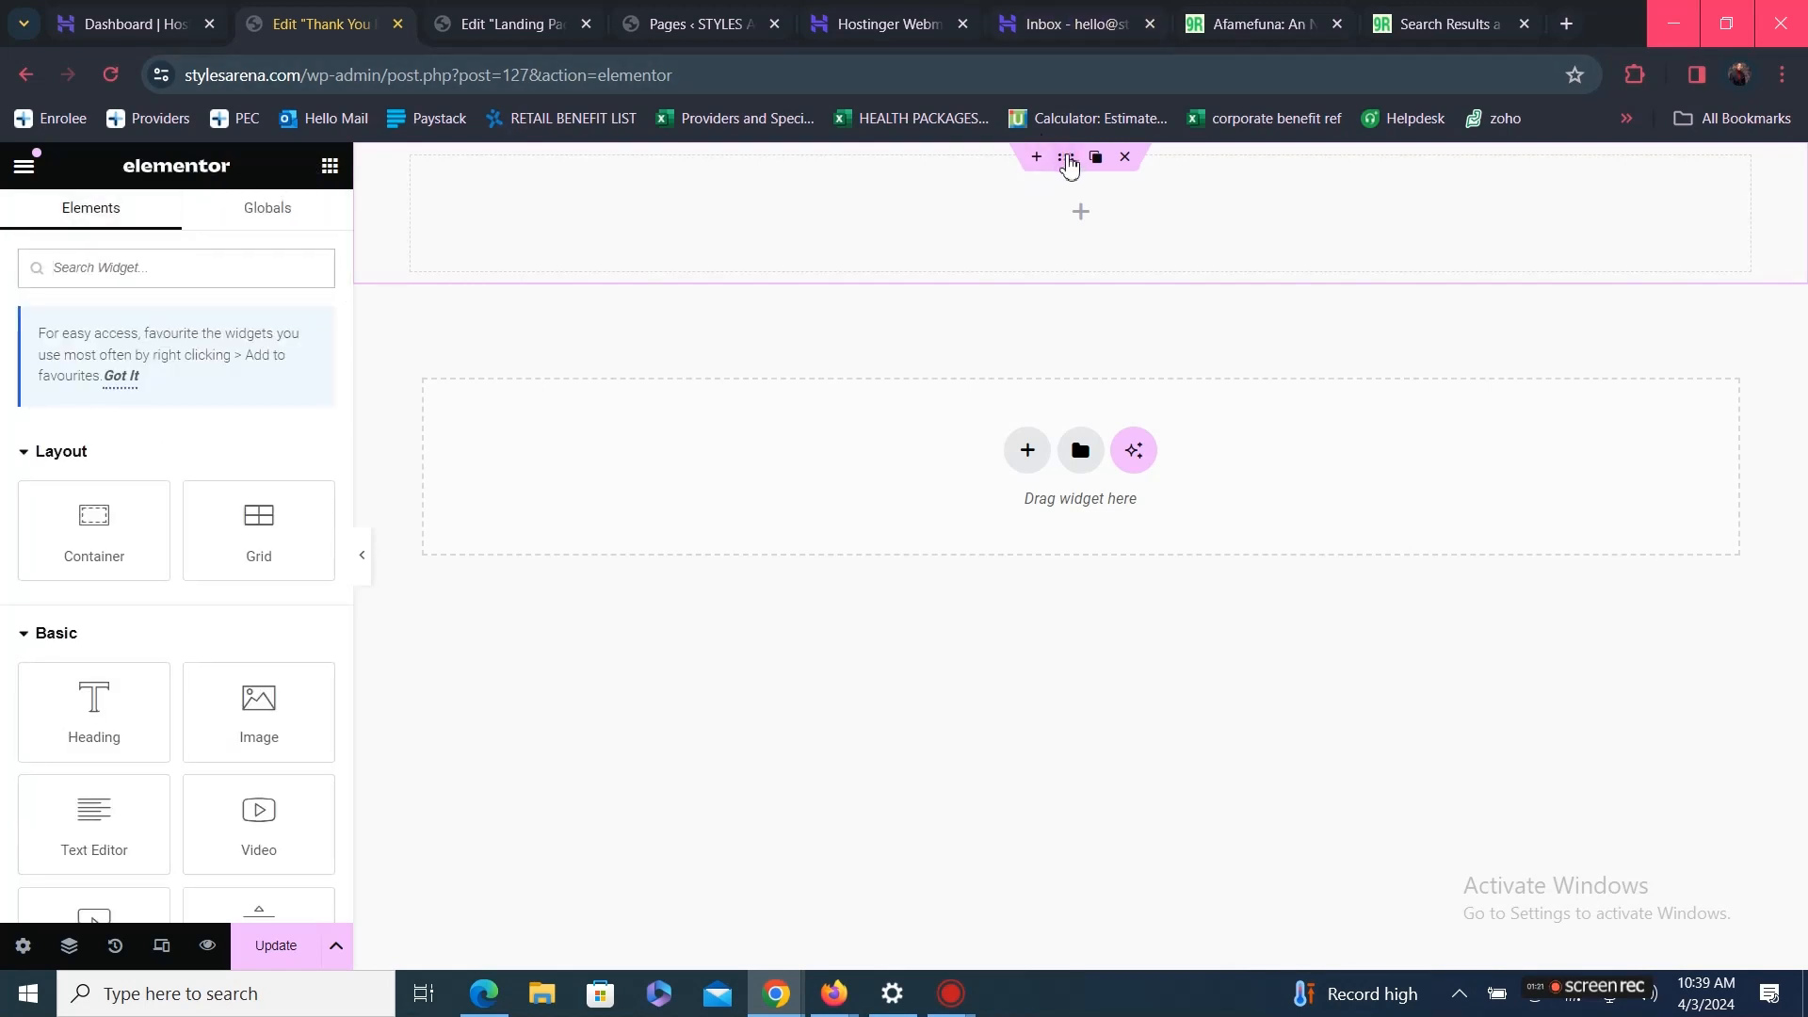
{"action": "left_click", "coordinate": [1067, 158]}
{"action": "left_click", "coordinate": [71, 249]}
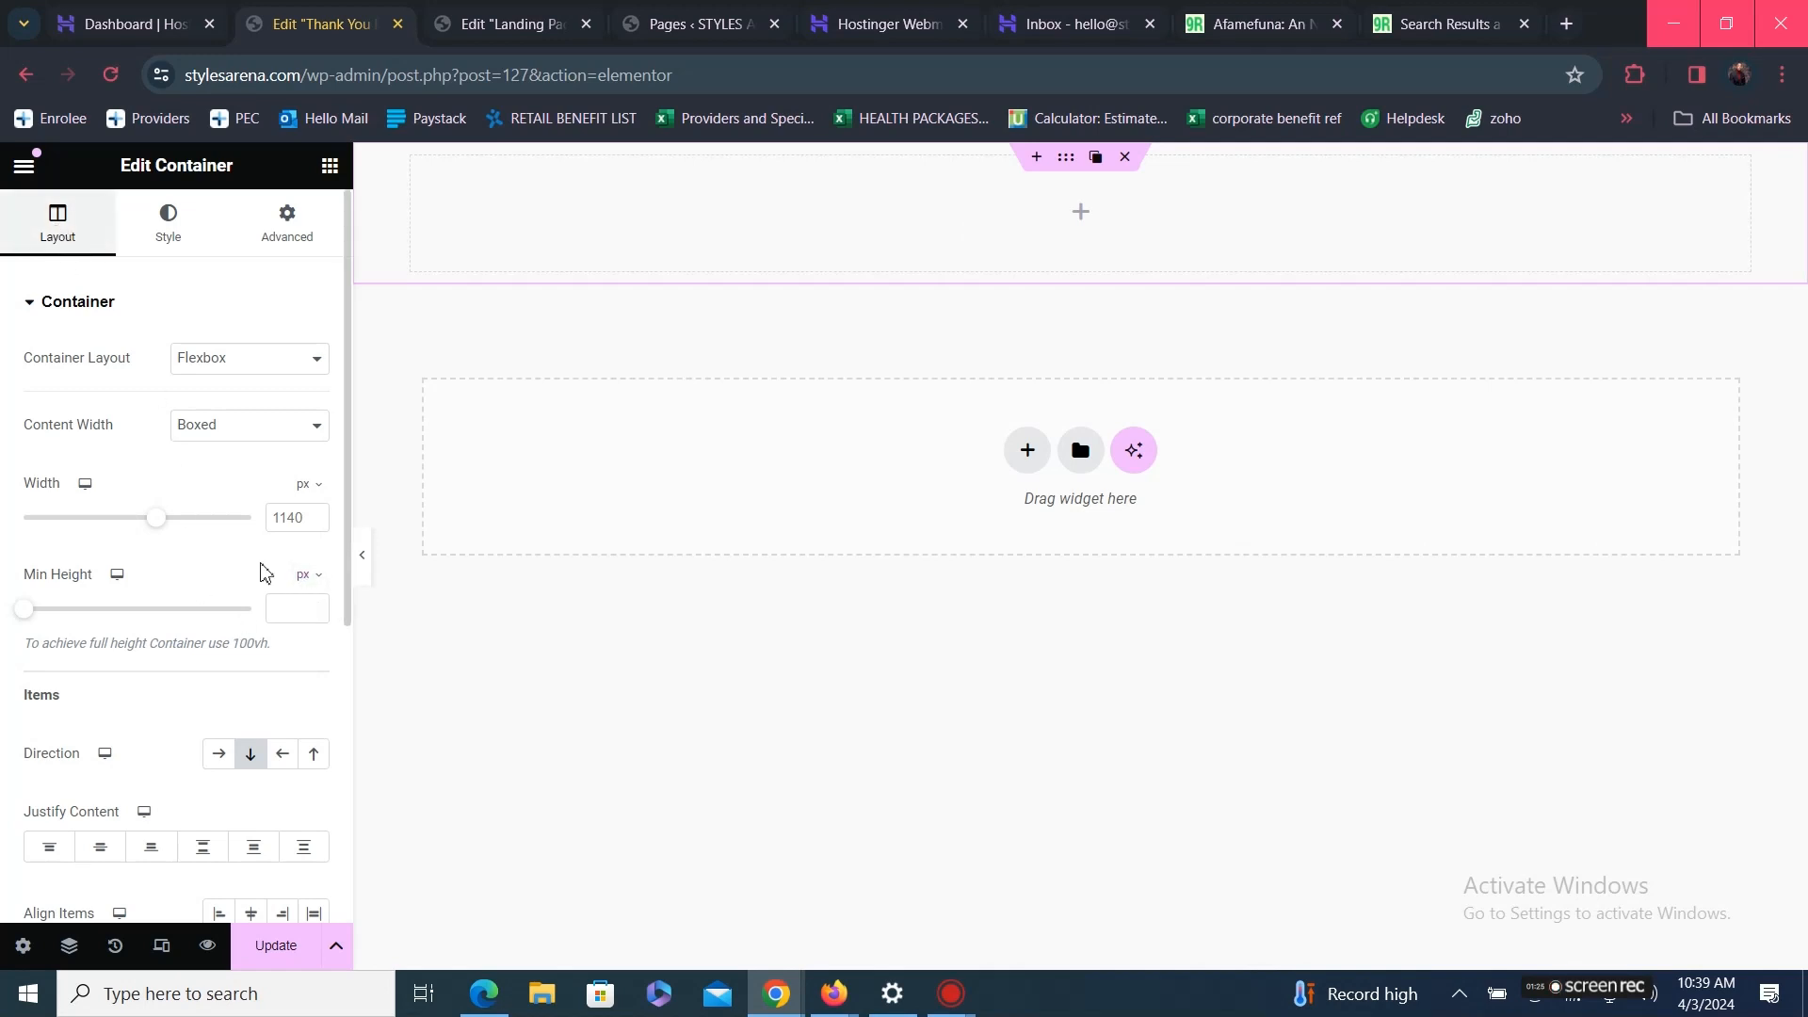
{"action": "left_click", "coordinate": [305, 584]}
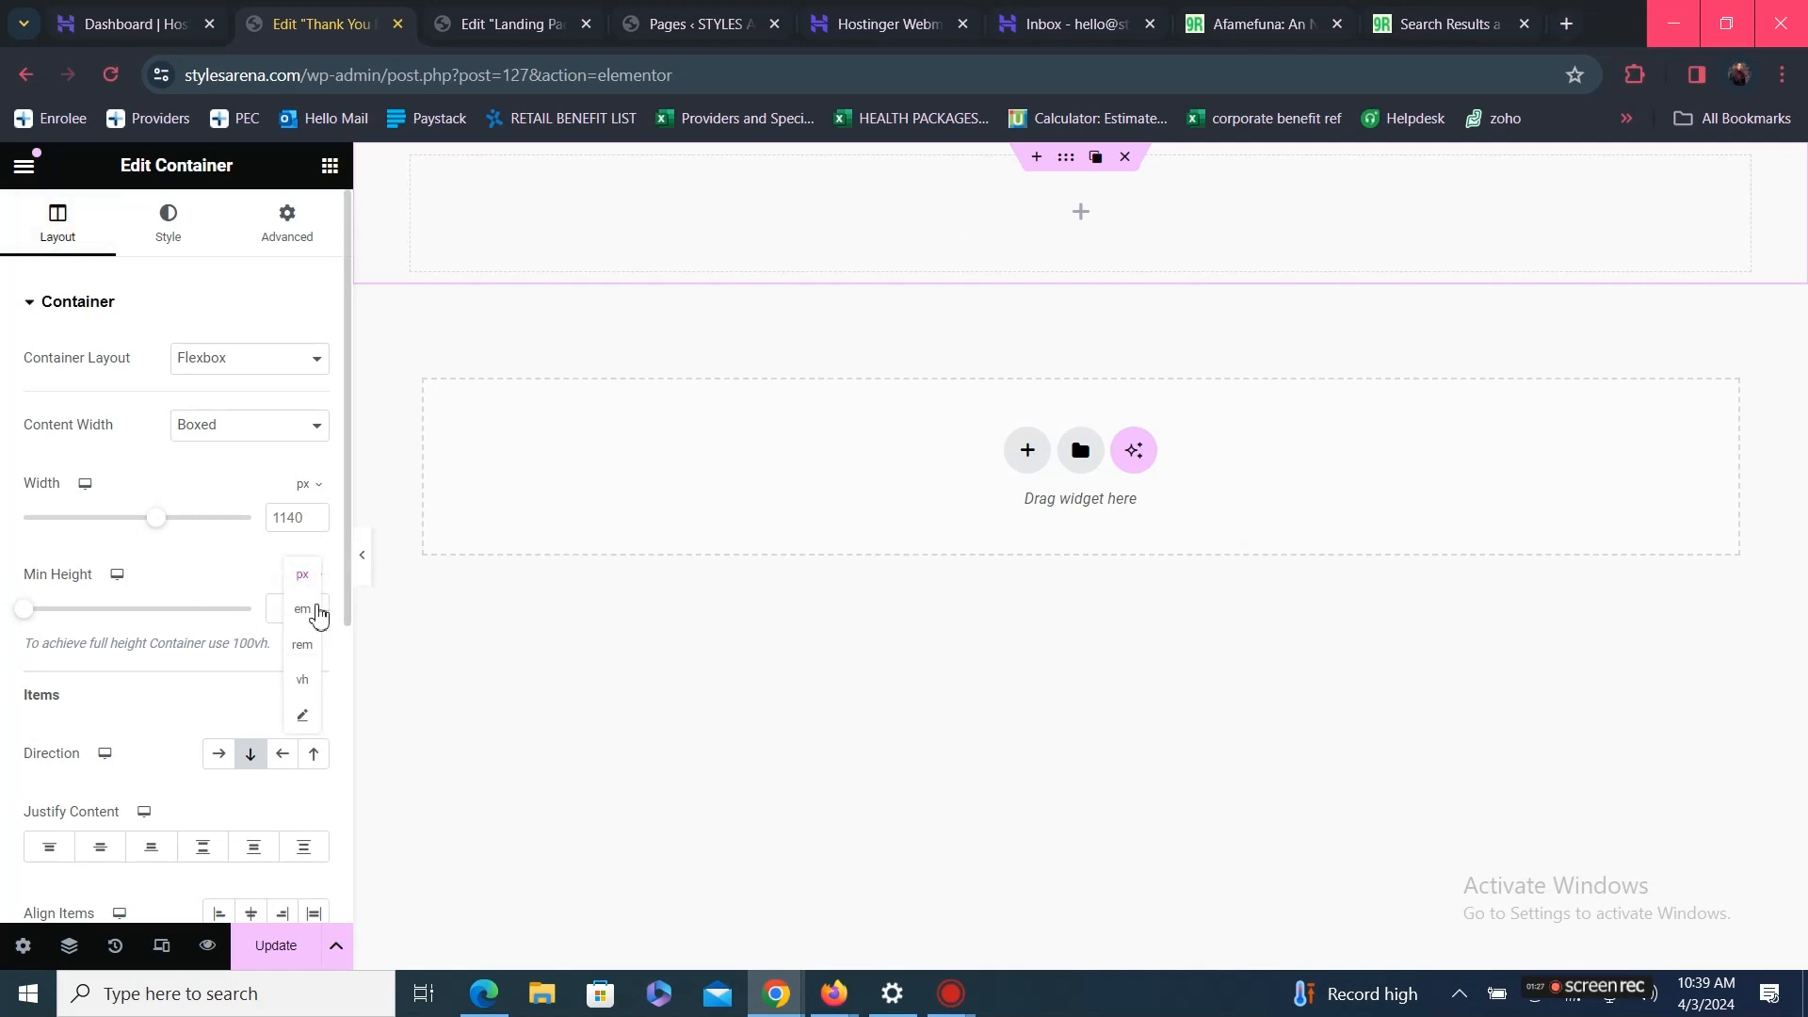
{"action": "left_click", "coordinate": [302, 679]}
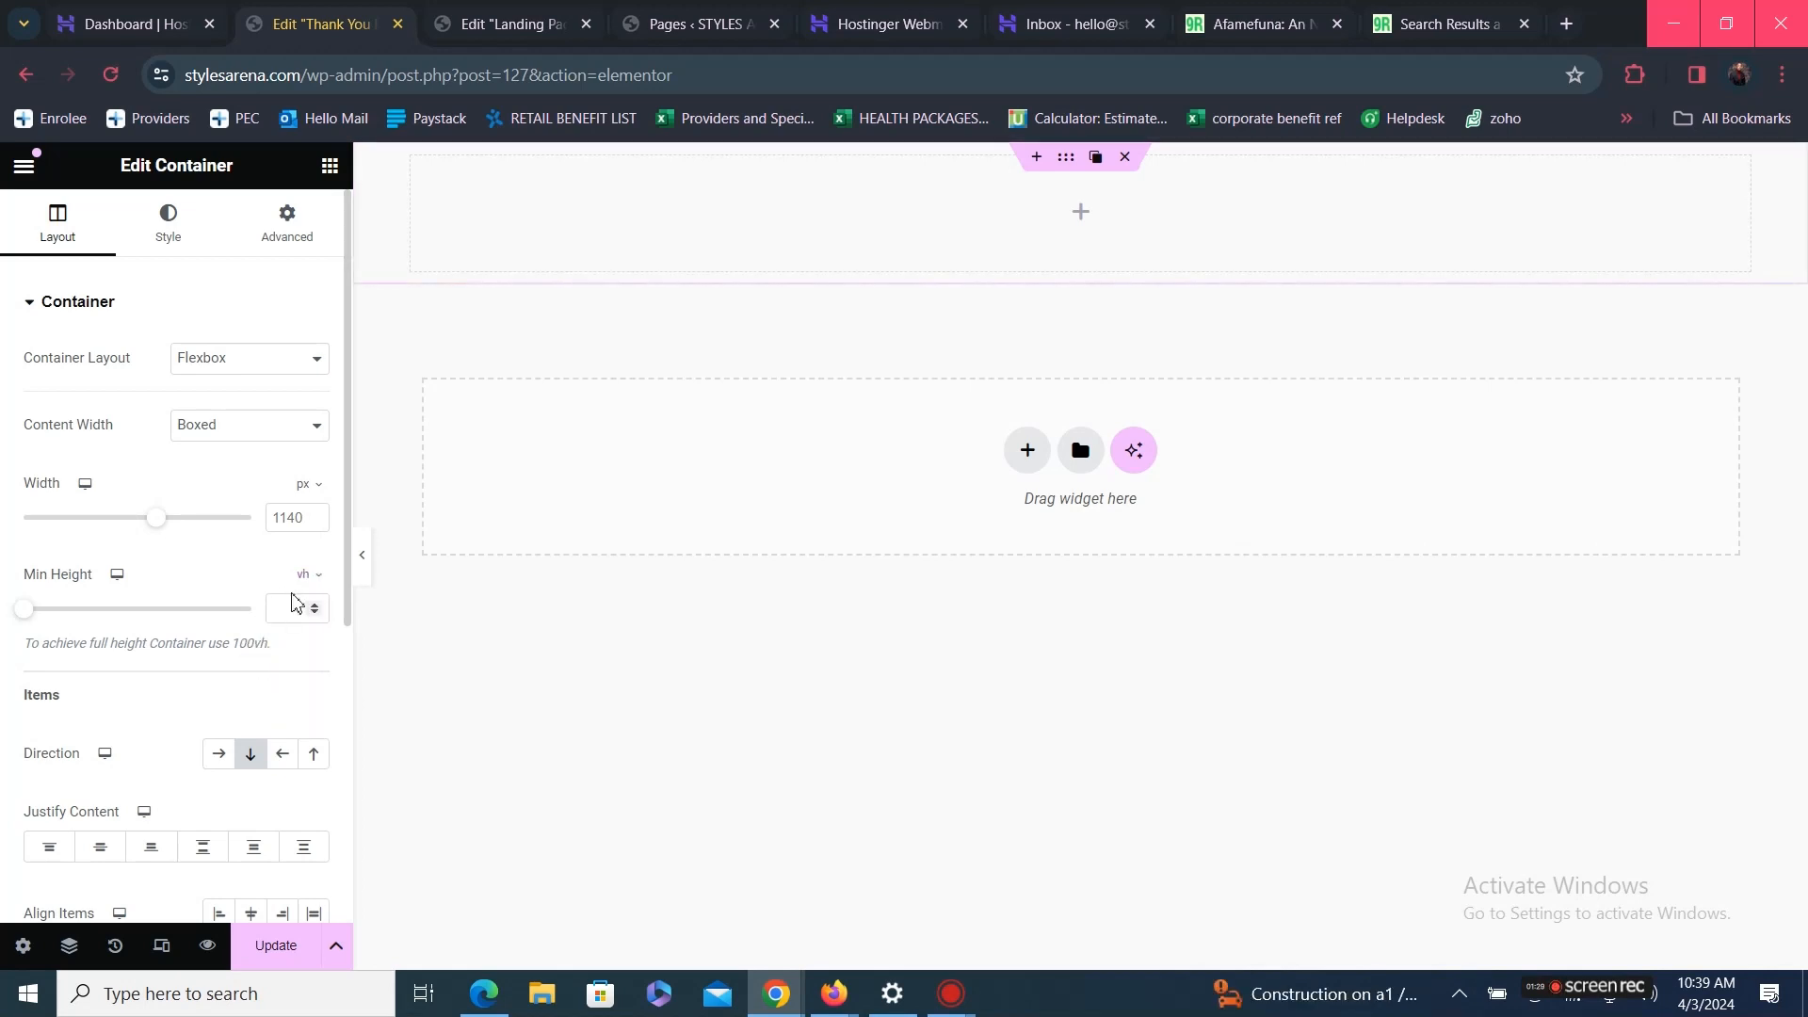
{"action": "left_click", "coordinate": [312, 602]}
{"action": "type", "text": "100"}
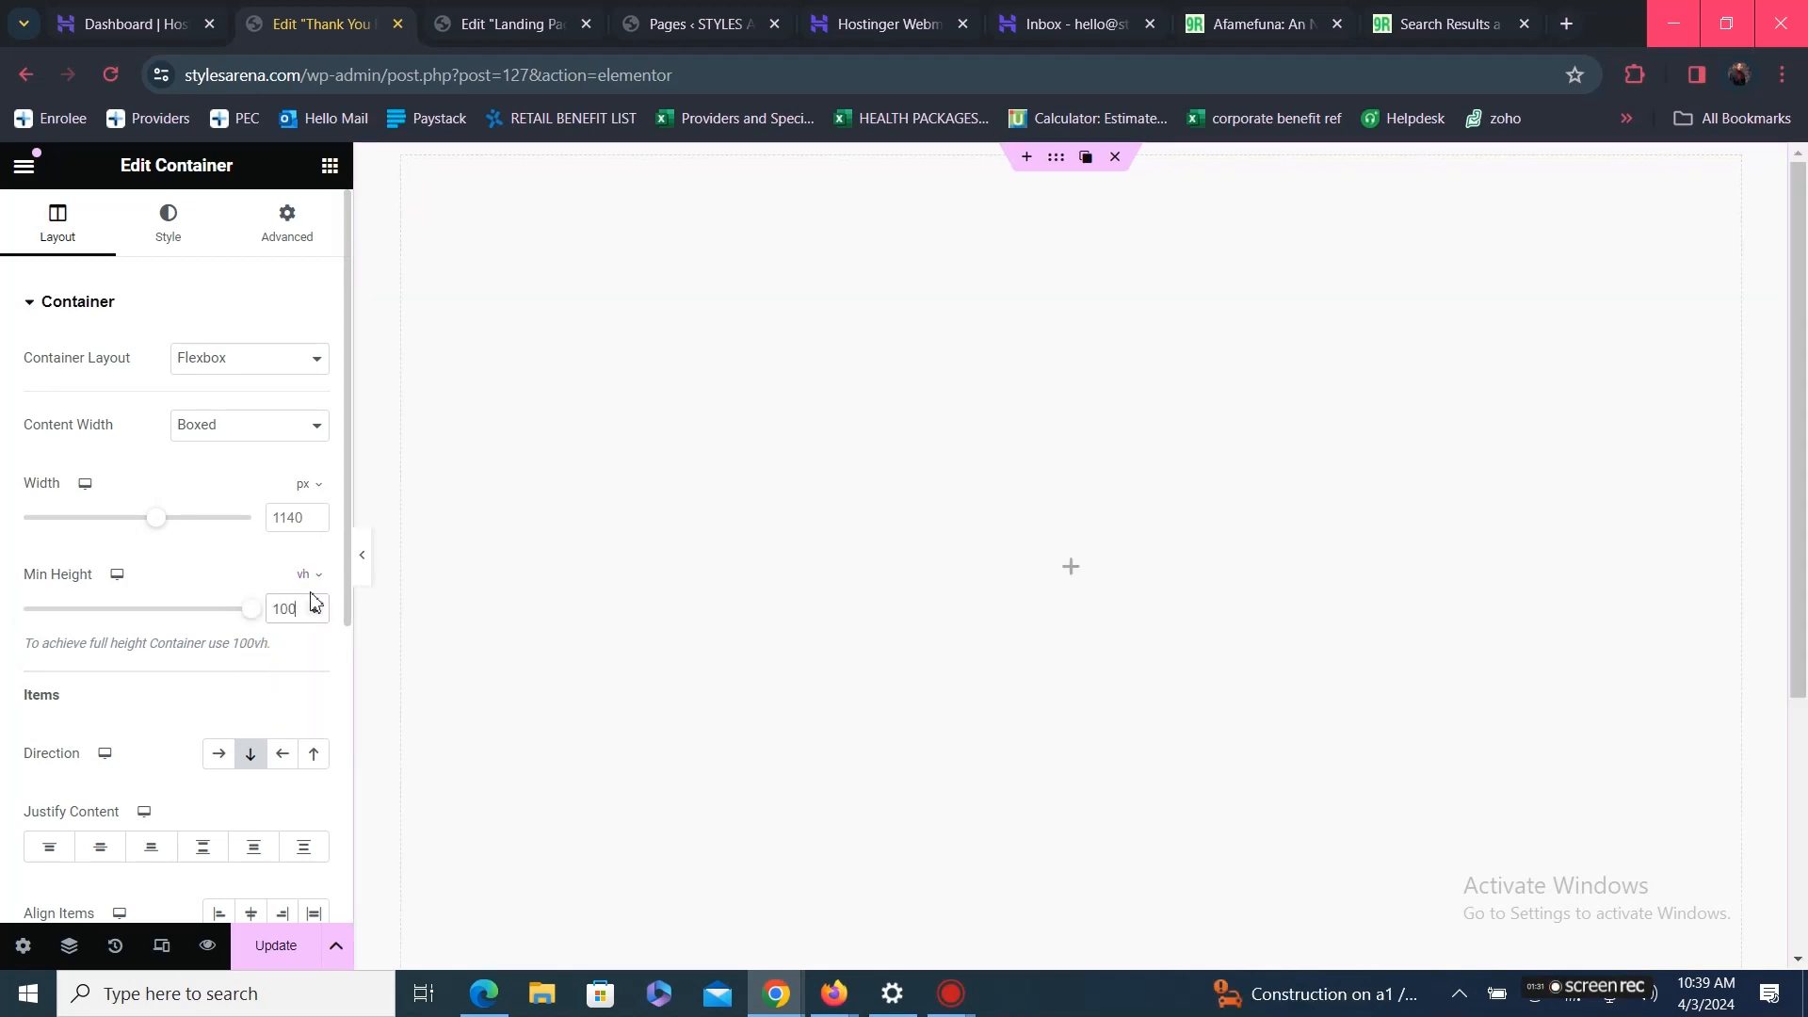
Justify the full-height container's content to the centre
{"action": "scroll", "coordinate": [216, 753], "scroll_direction": "down", "scroll_amount": 1}
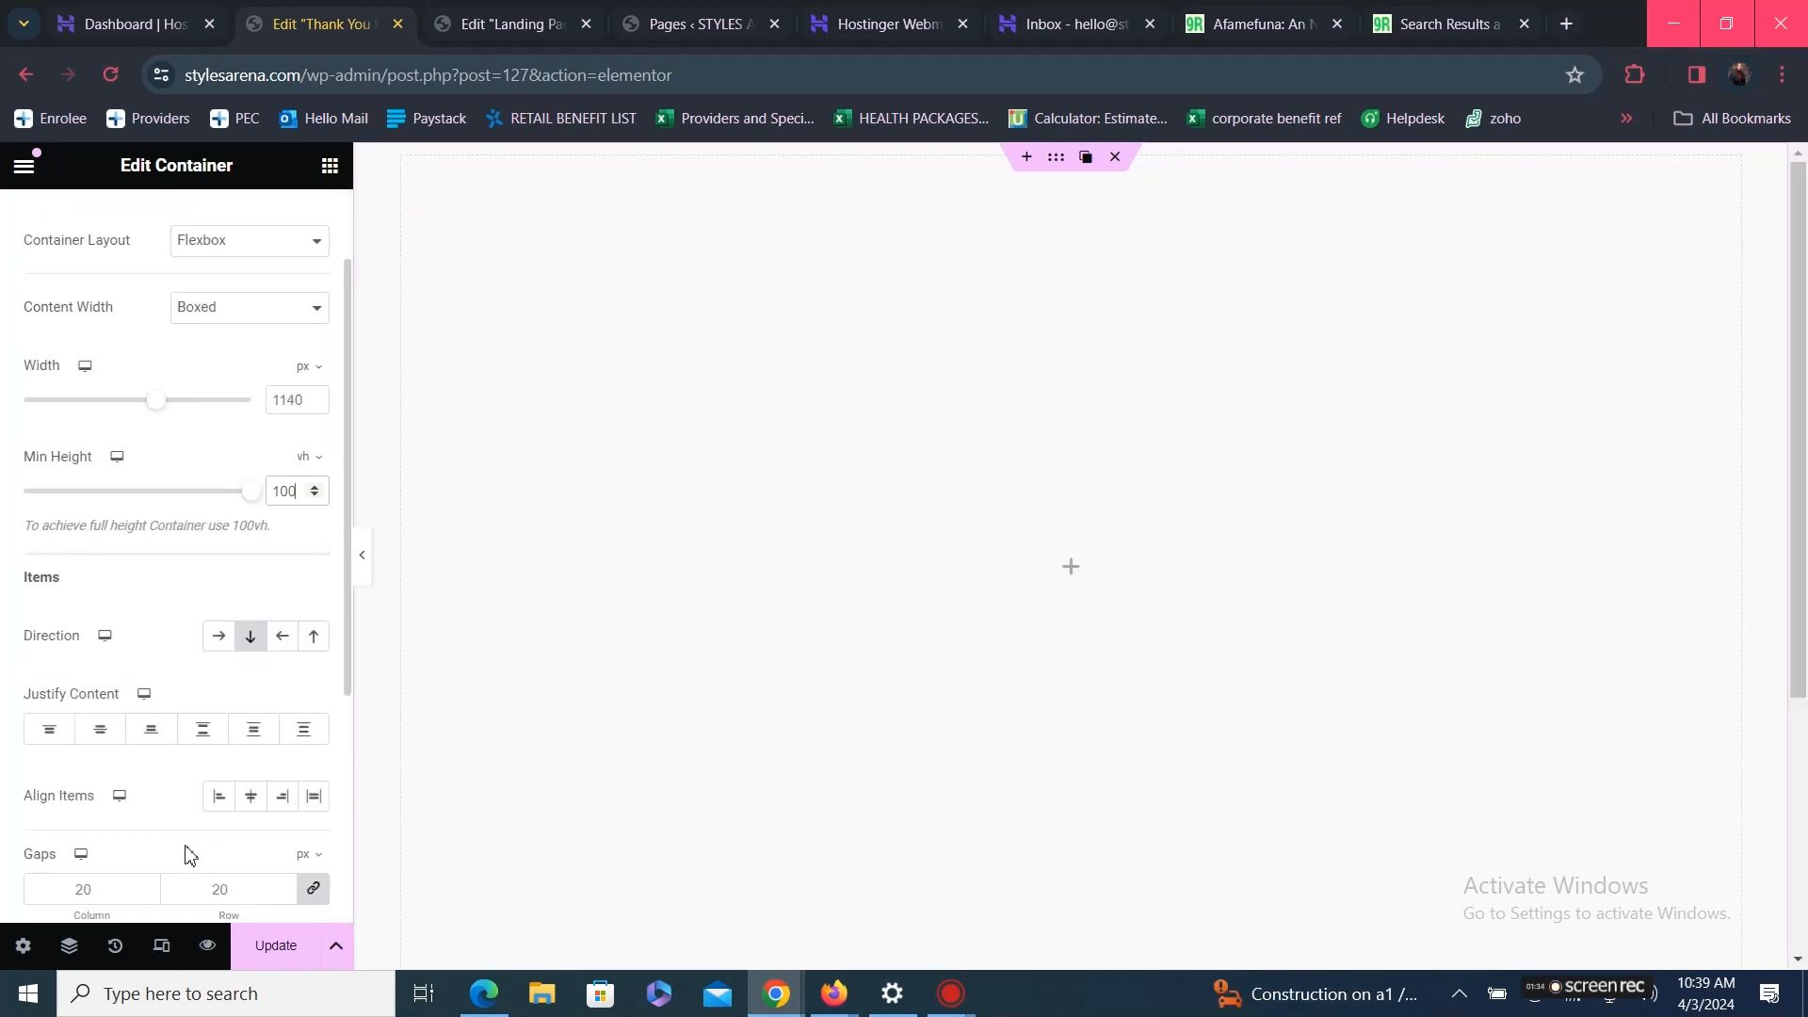
{"action": "left_click", "coordinate": [100, 733]}
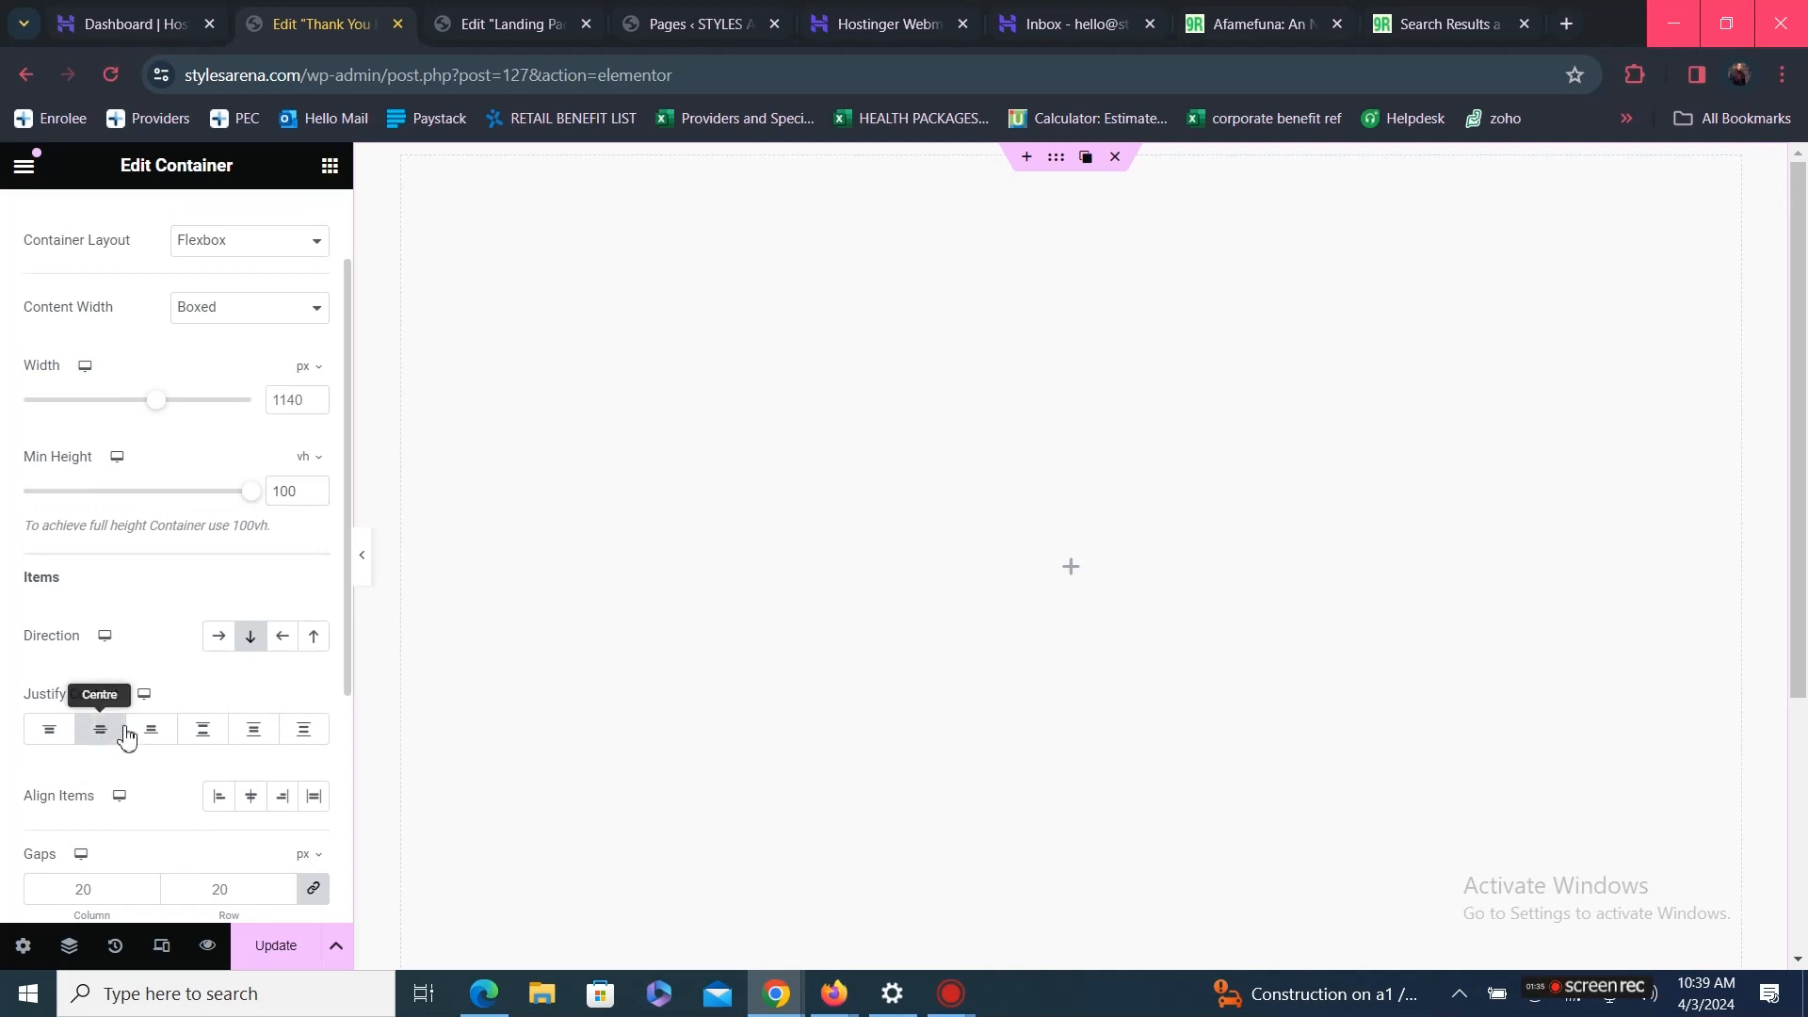
{"action": "scroll", "coordinate": [751, 419], "scroll_direction": "down", "scroll_amount": 1}
{"action": "scroll", "coordinate": [274, 370], "scroll_direction": "up", "scroll_amount": 1}
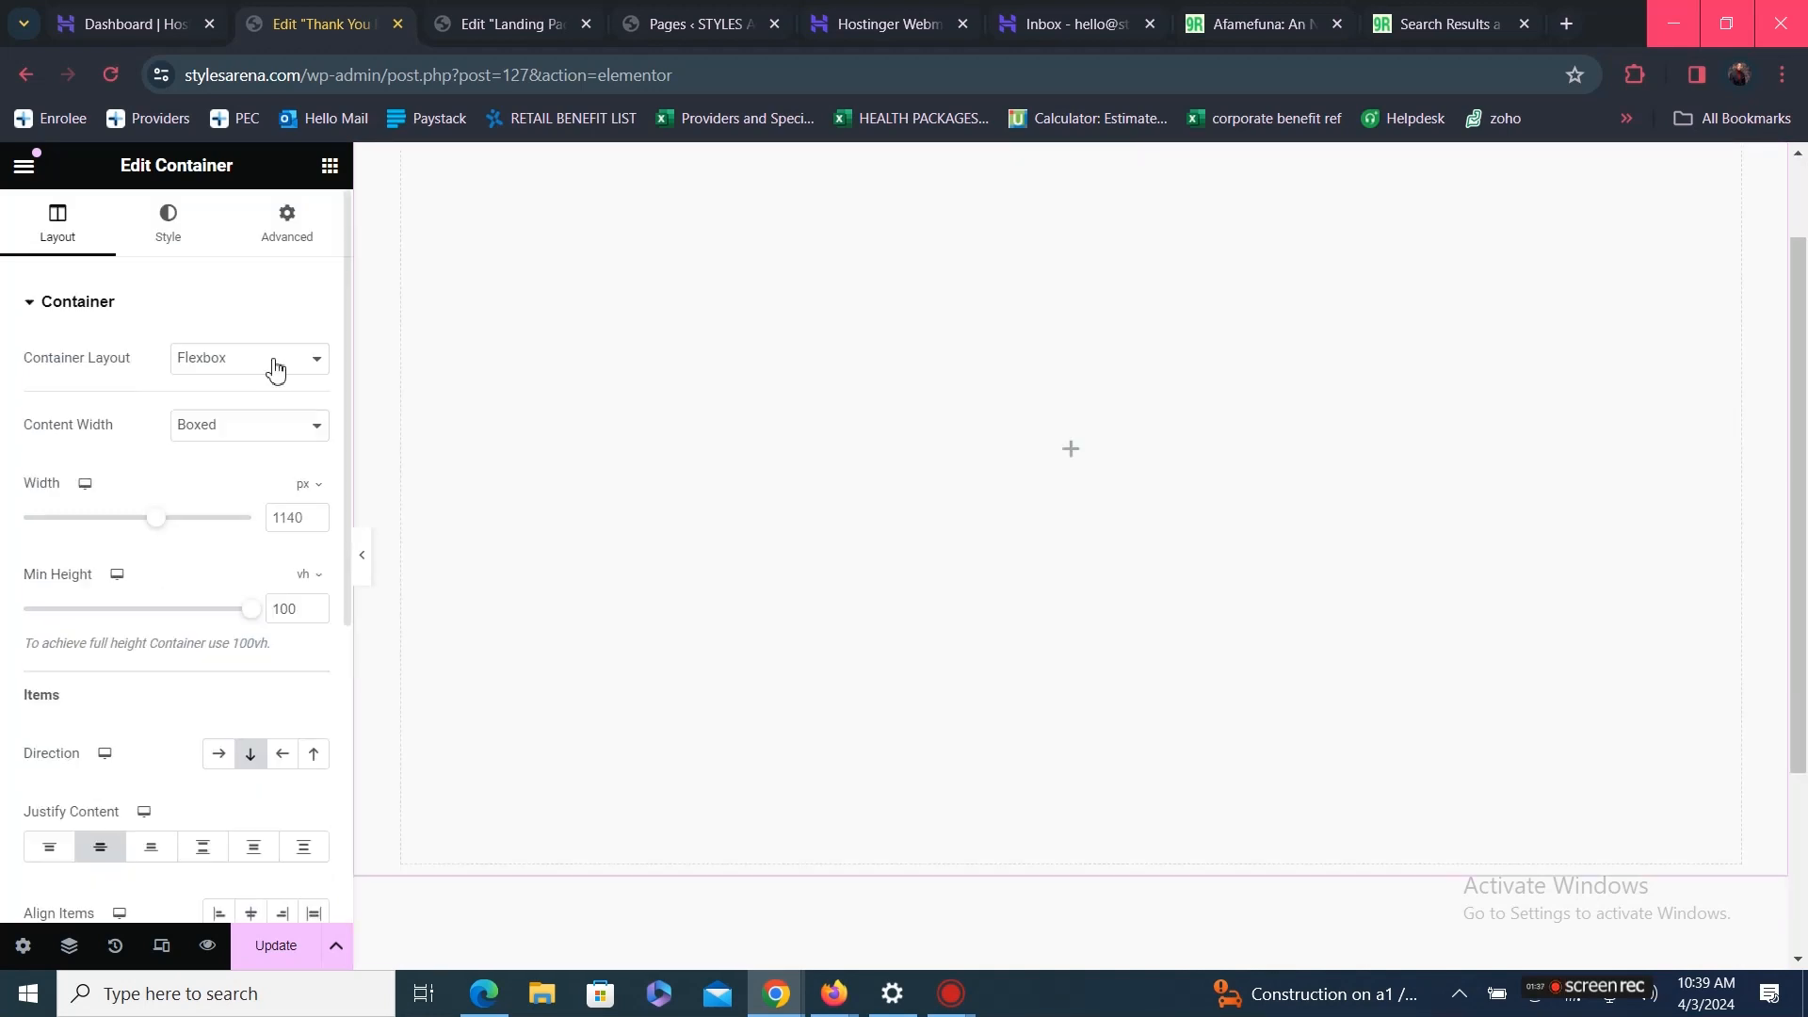
Add a nested container inside the full-height container and place a Heading widget in it
{"action": "left_click", "coordinate": [330, 166]}
{"action": "left_click_drag", "start_coordinate": [125, 525], "coordinate": [838, 455]}
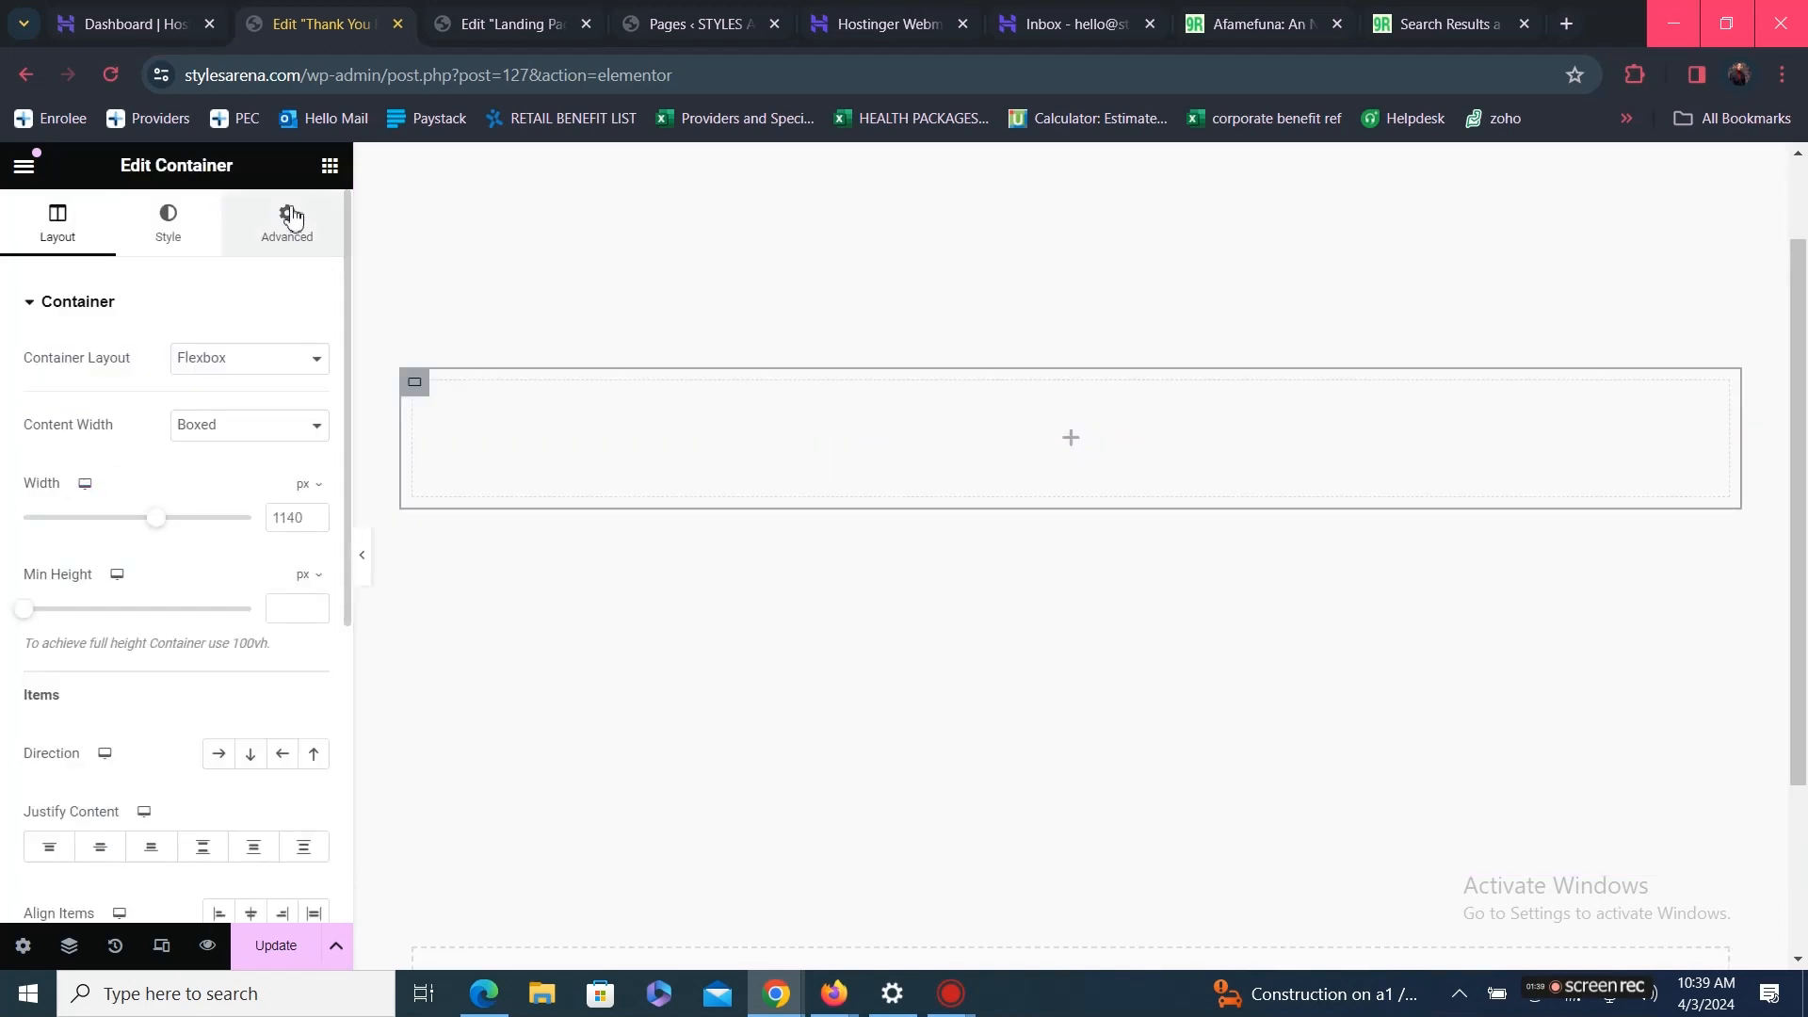
{"action": "left_click", "coordinate": [330, 166]}
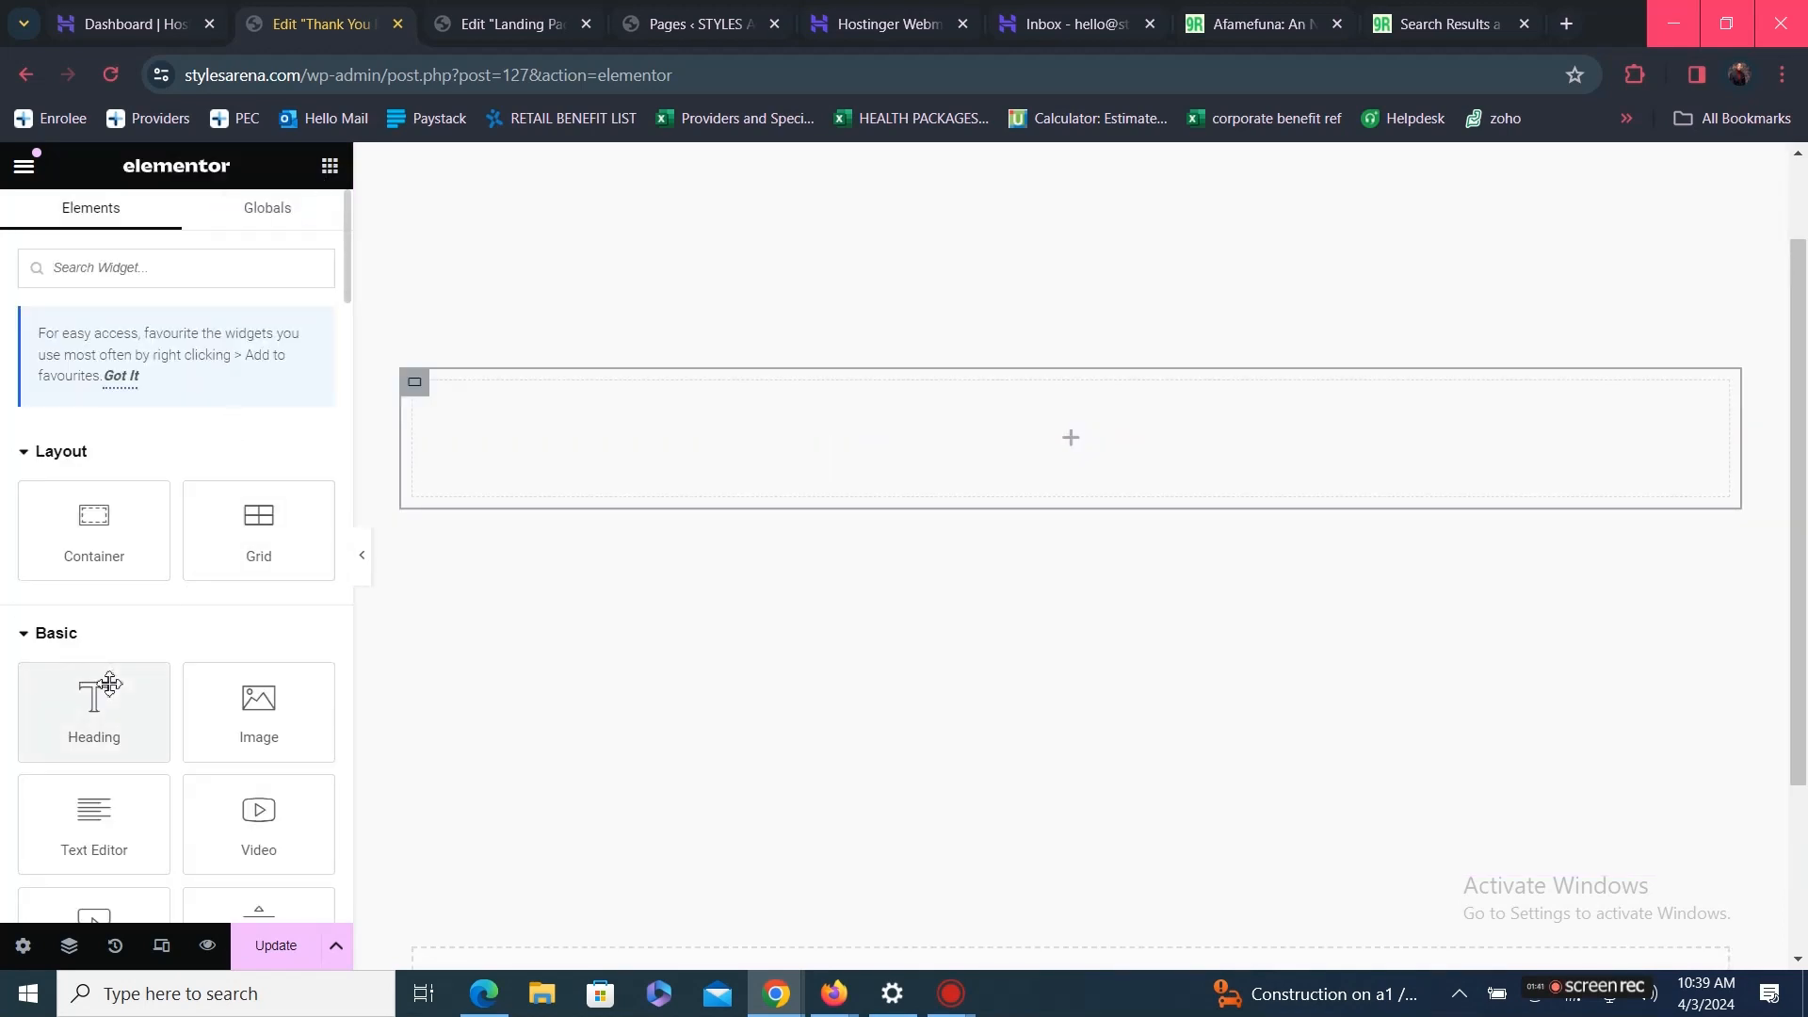
{"action": "left_click_drag", "start_coordinate": [109, 685], "coordinate": [1020, 419]}
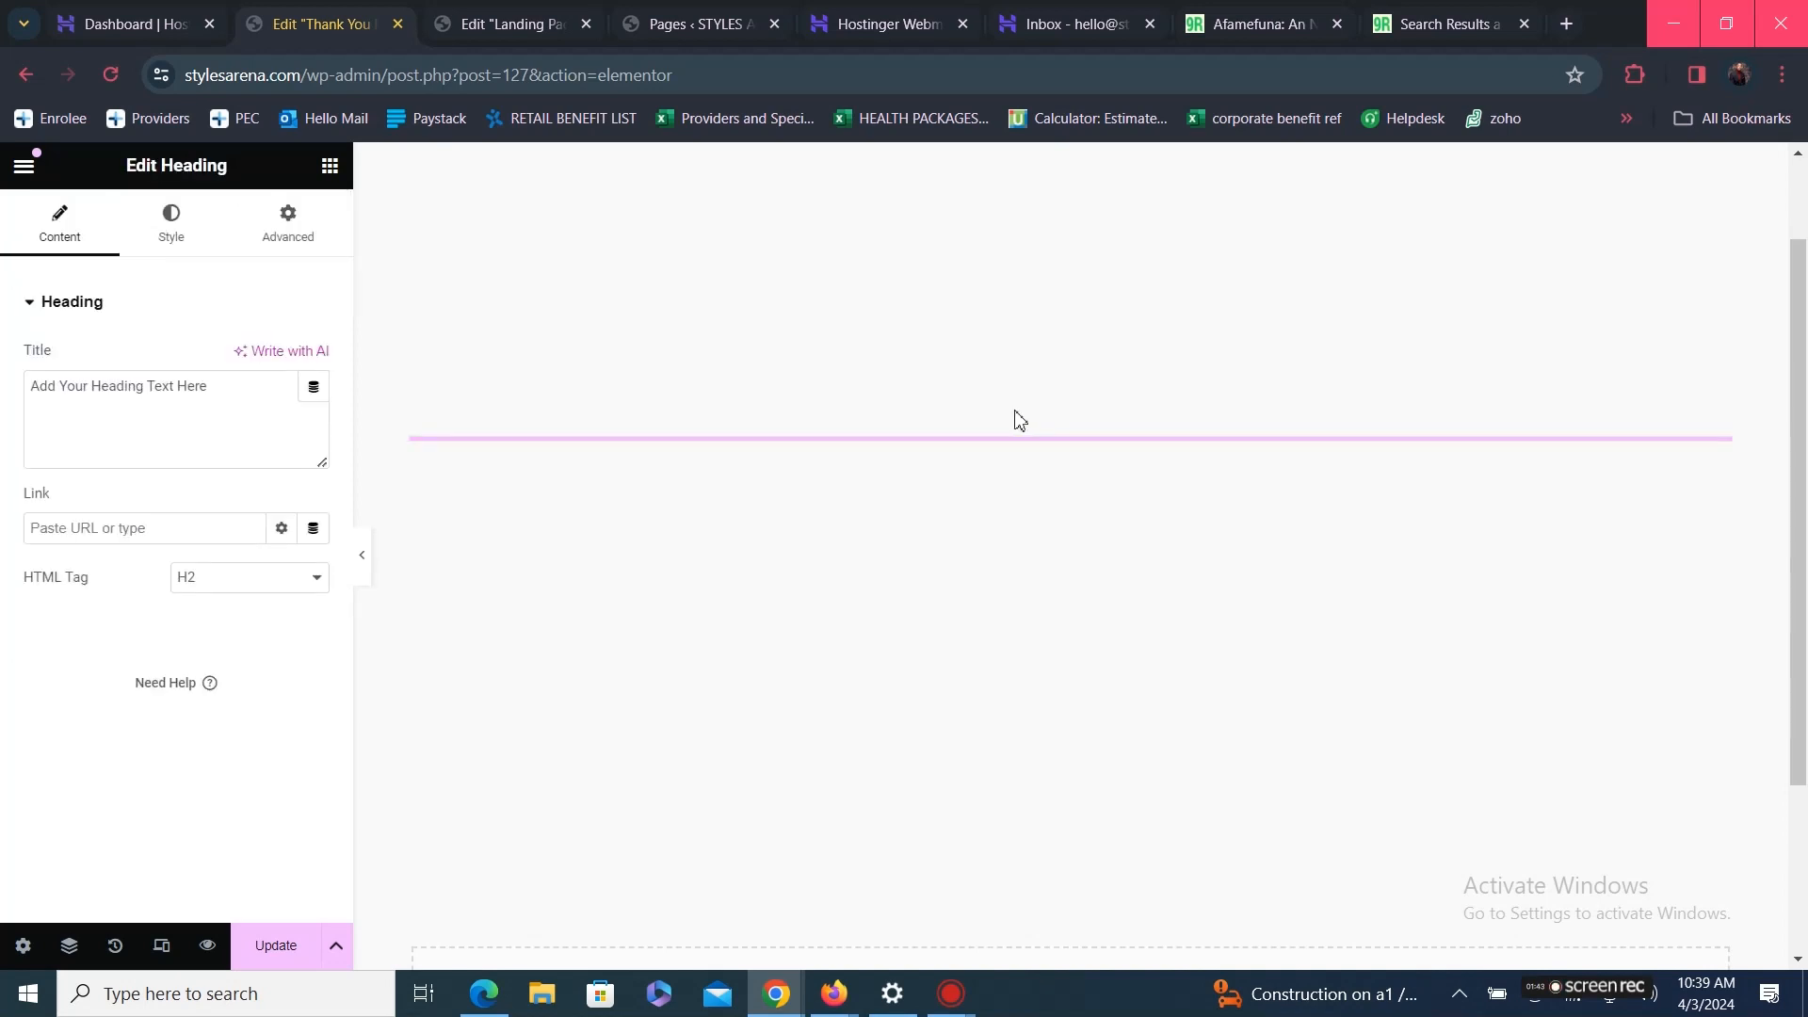
Replace the heading's placeholder title with "Congratulations!"
{"action": "left_click_drag", "start_coordinate": [242, 391], "coordinate": [1, 394]}
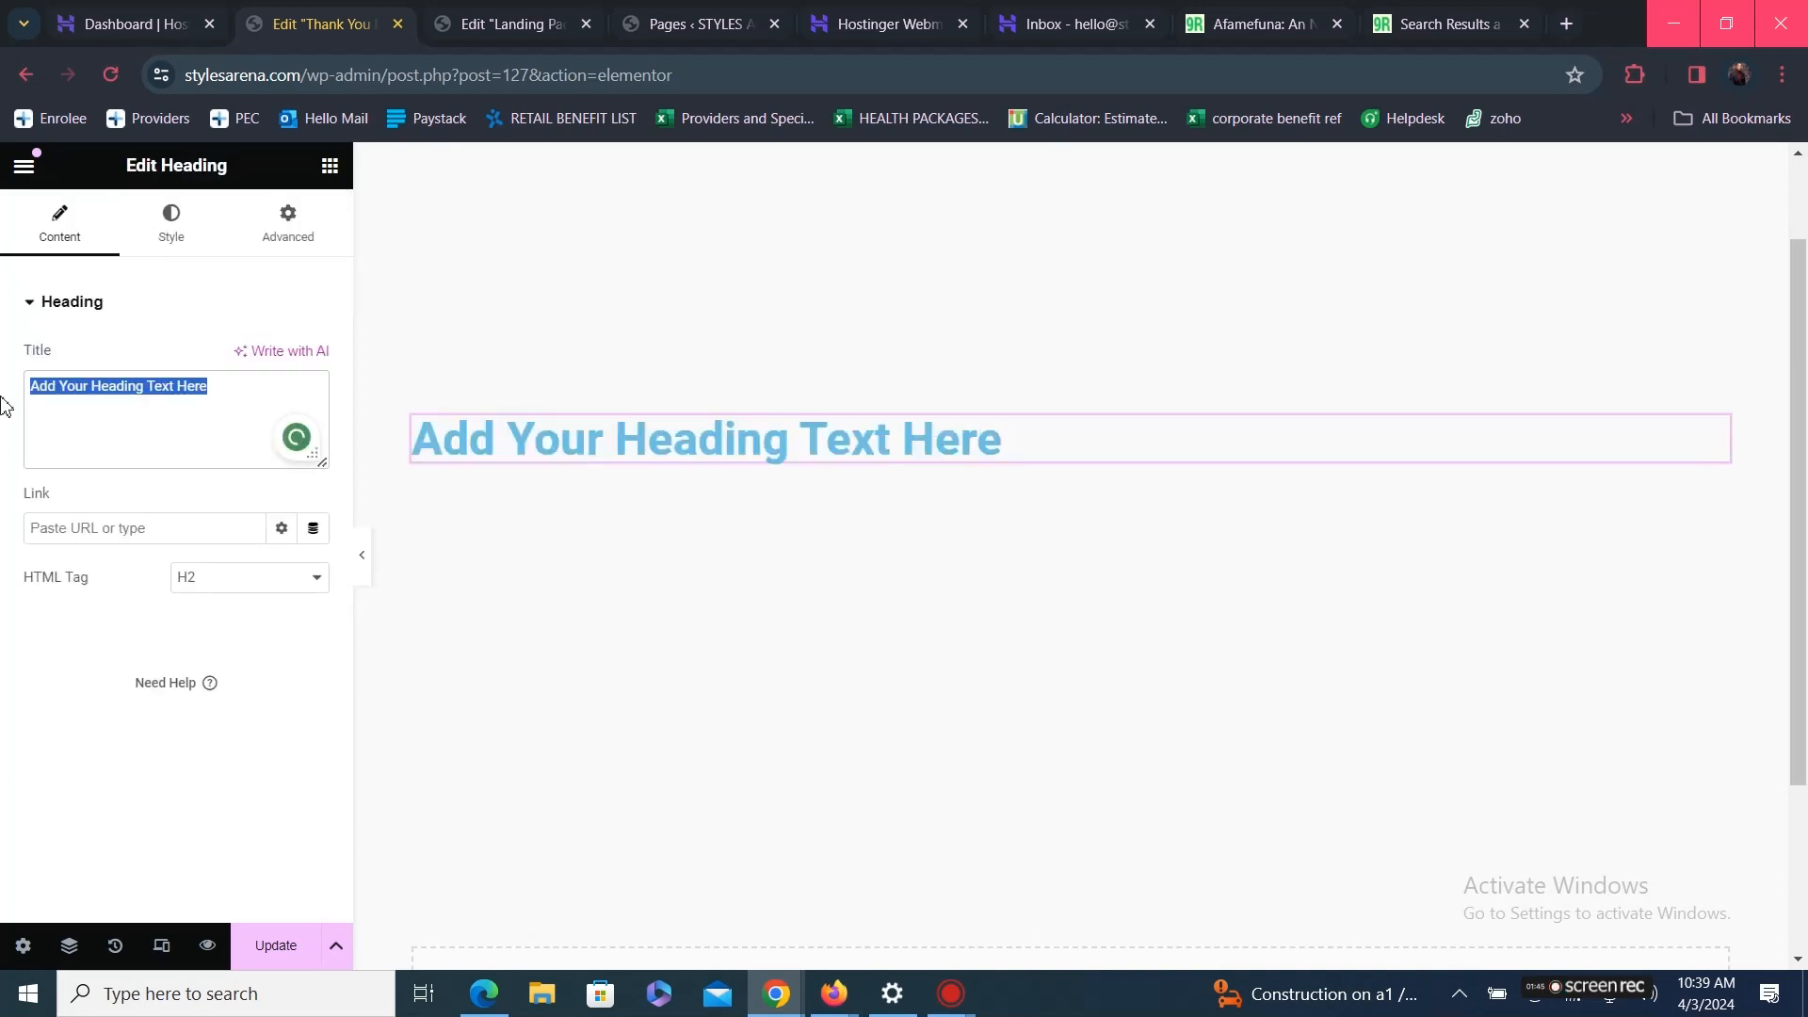
{"action": "type", "text": "CongrA"}
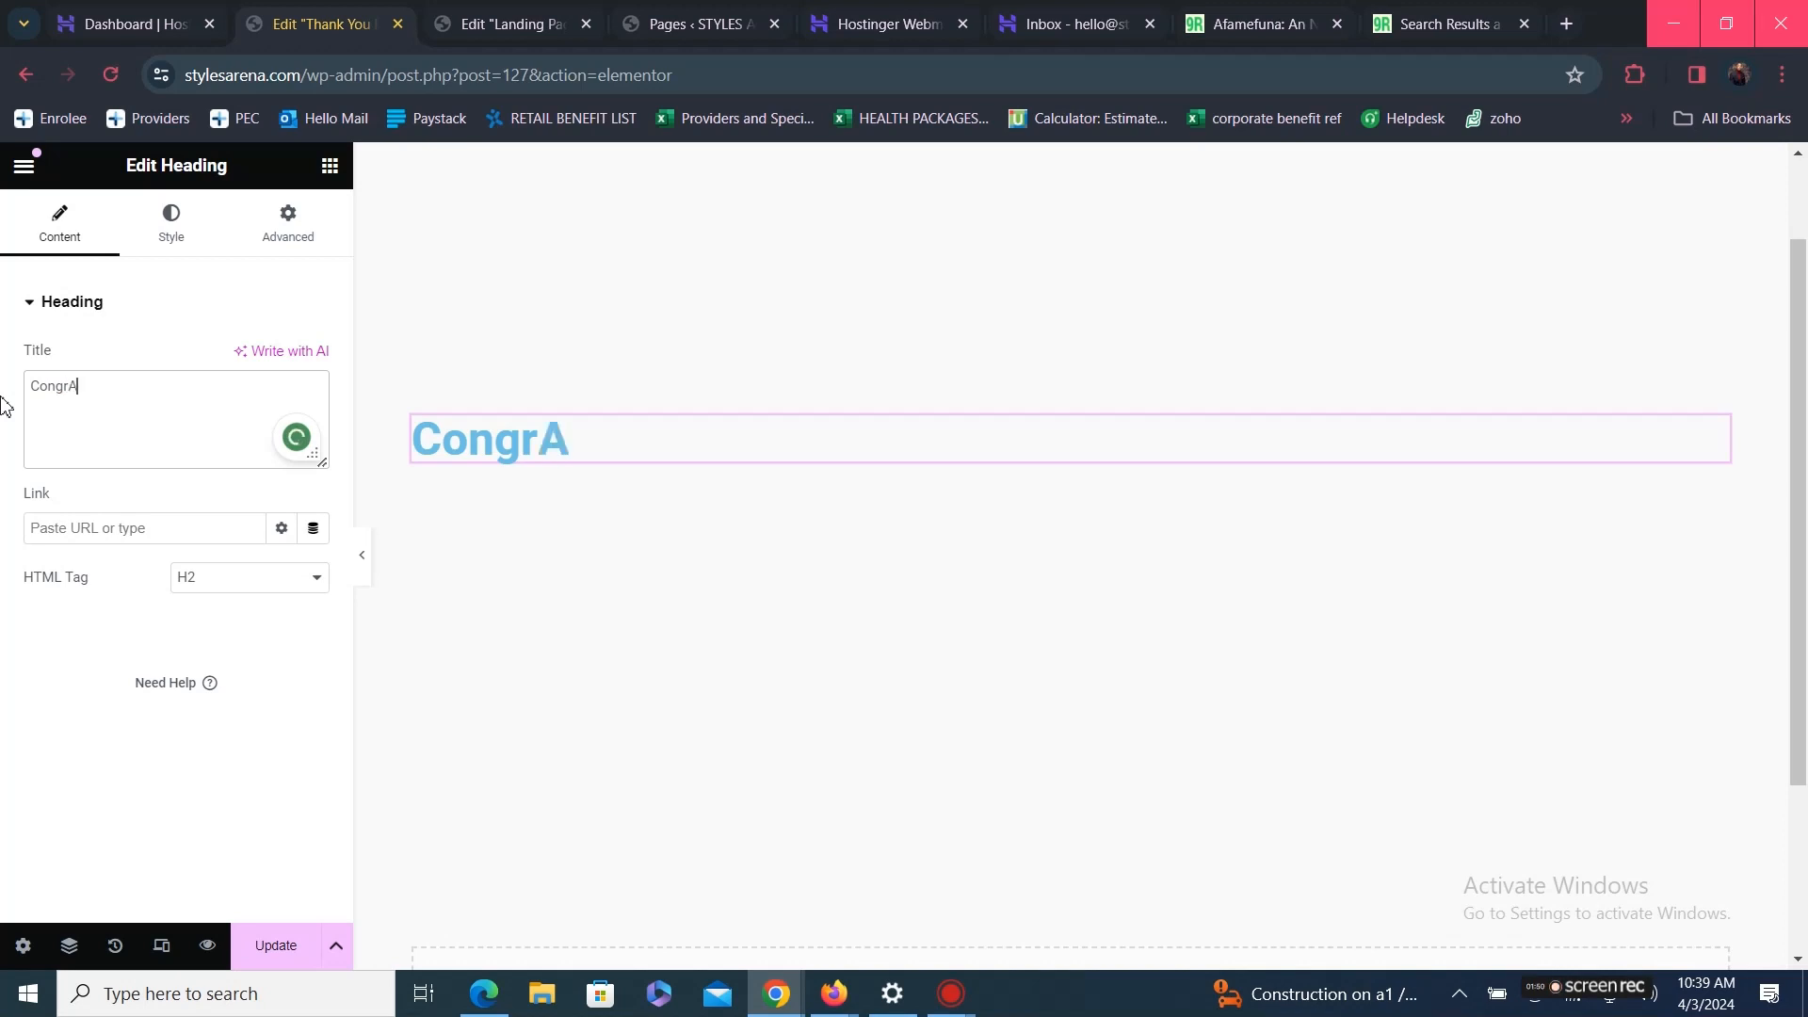
{"action": "key", "text": "BackSpace"}
{"action": "type", "text": "atulations!"}
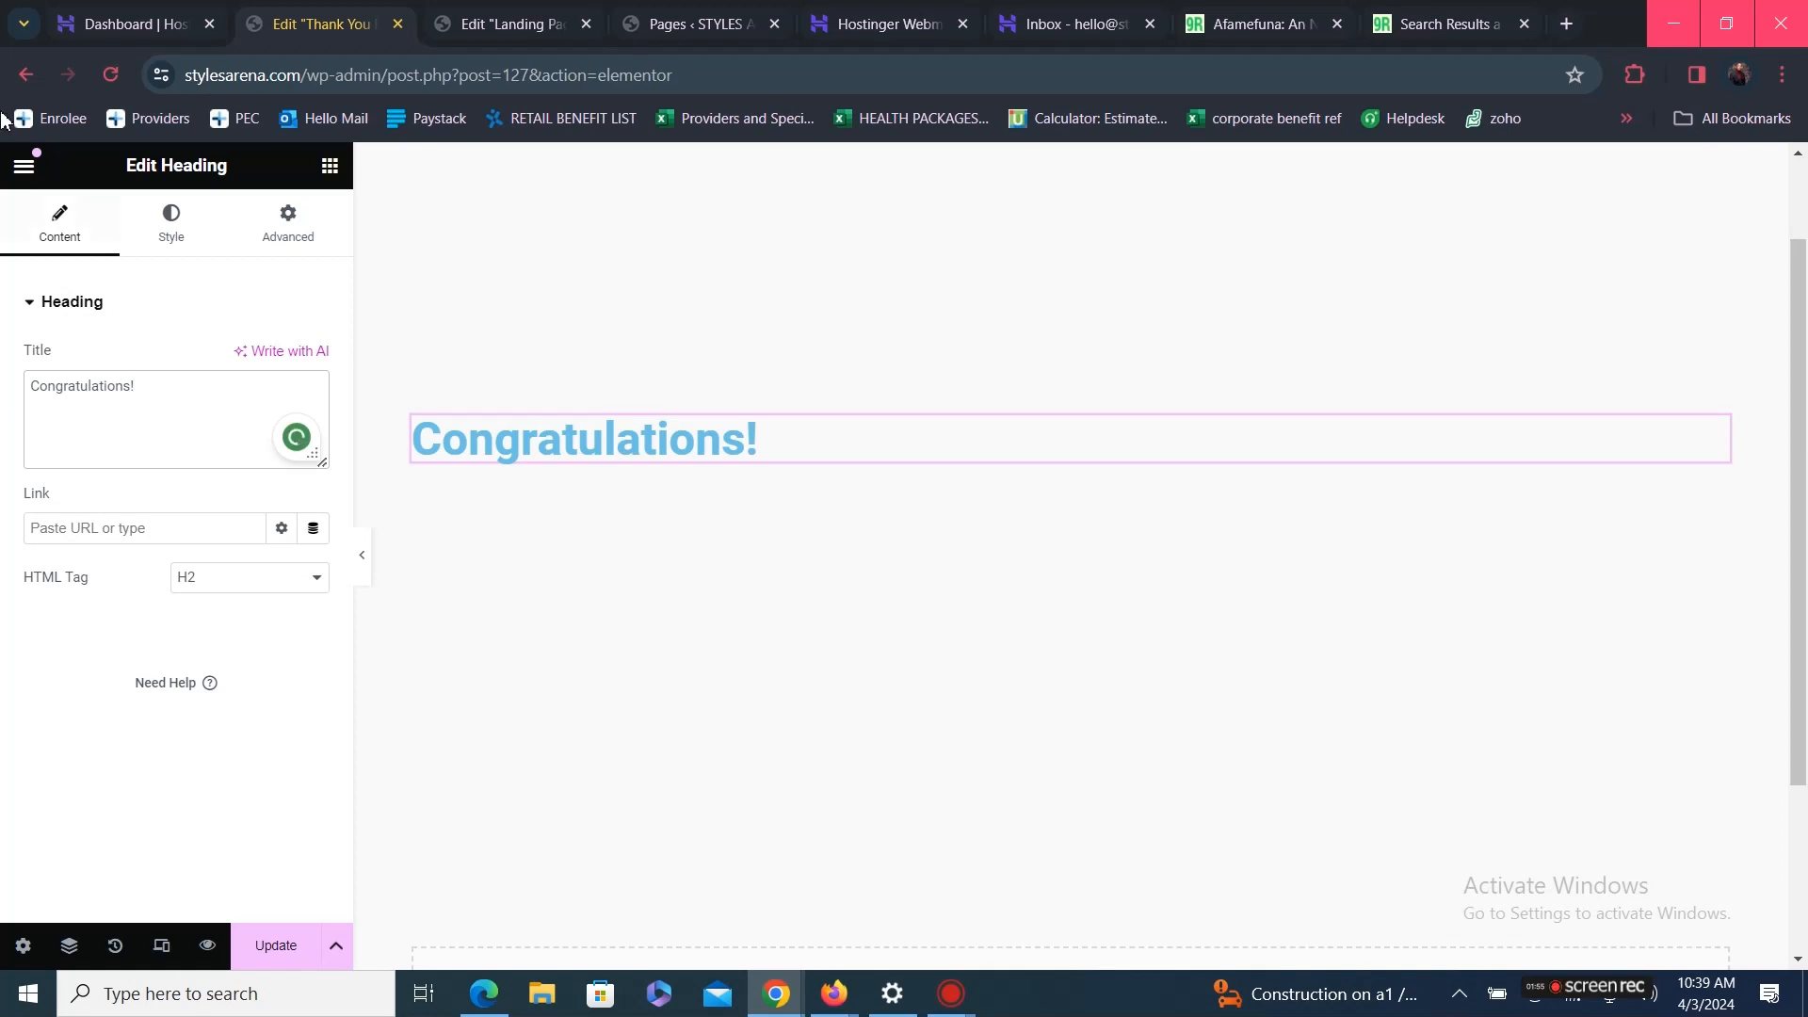
Style the "Congratulations!" heading with the global Dark purple text colour and centre alignment
{"action": "left_click", "coordinate": [171, 222]}
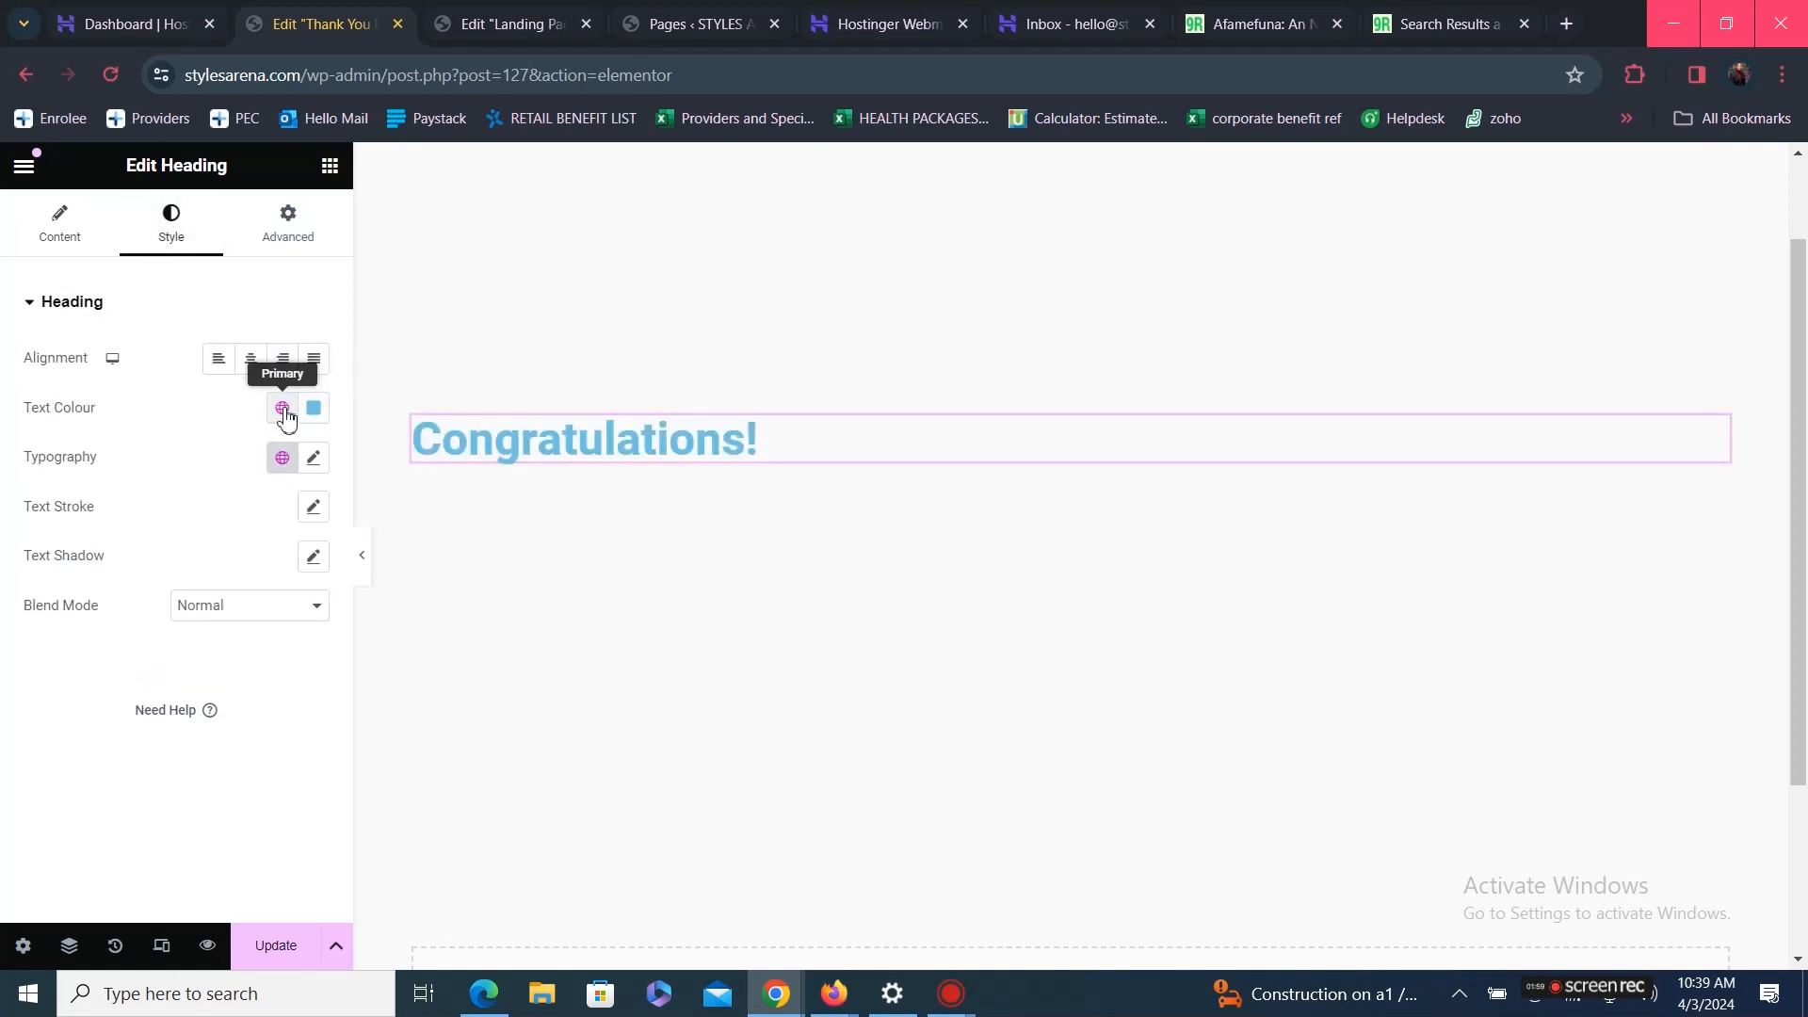
{"action": "left_click", "coordinate": [282, 409]}
{"action": "scroll", "coordinate": [231, 565], "scroll_direction": "down", "scroll_amount": 1}
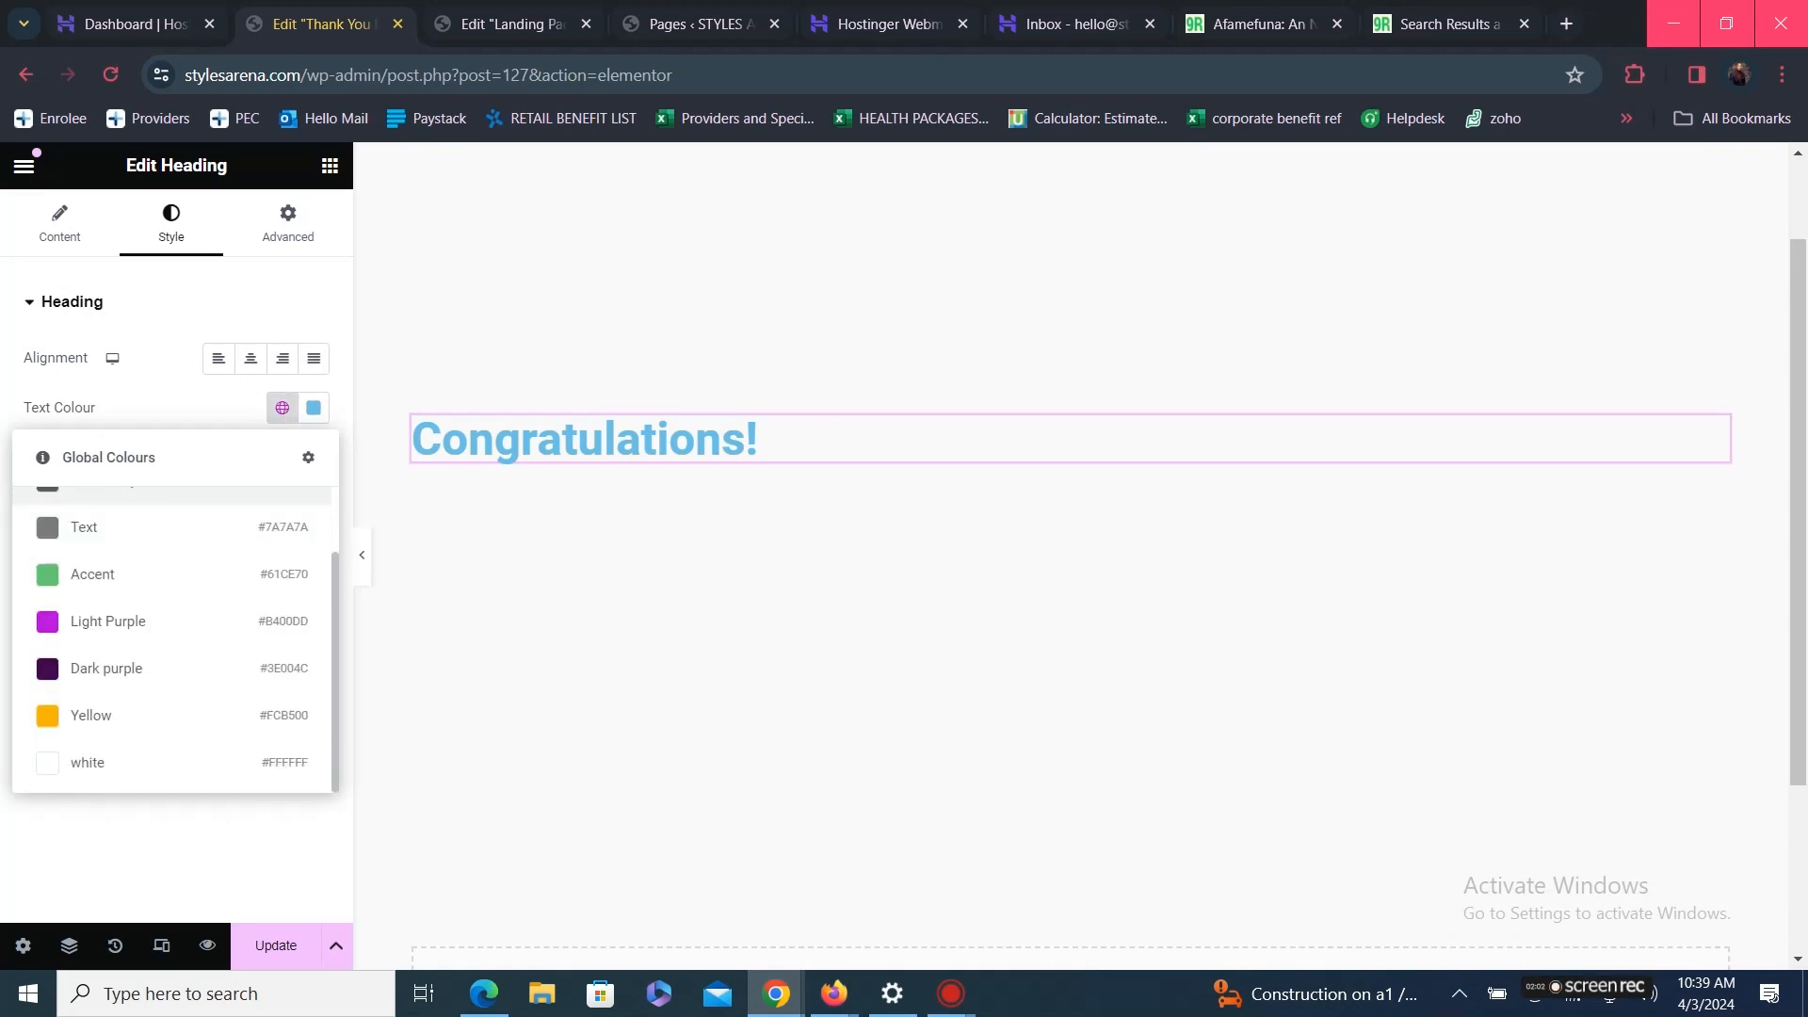
{"action": "scroll", "coordinate": [234, 562], "scroll_direction": "up", "scroll_amount": 1}
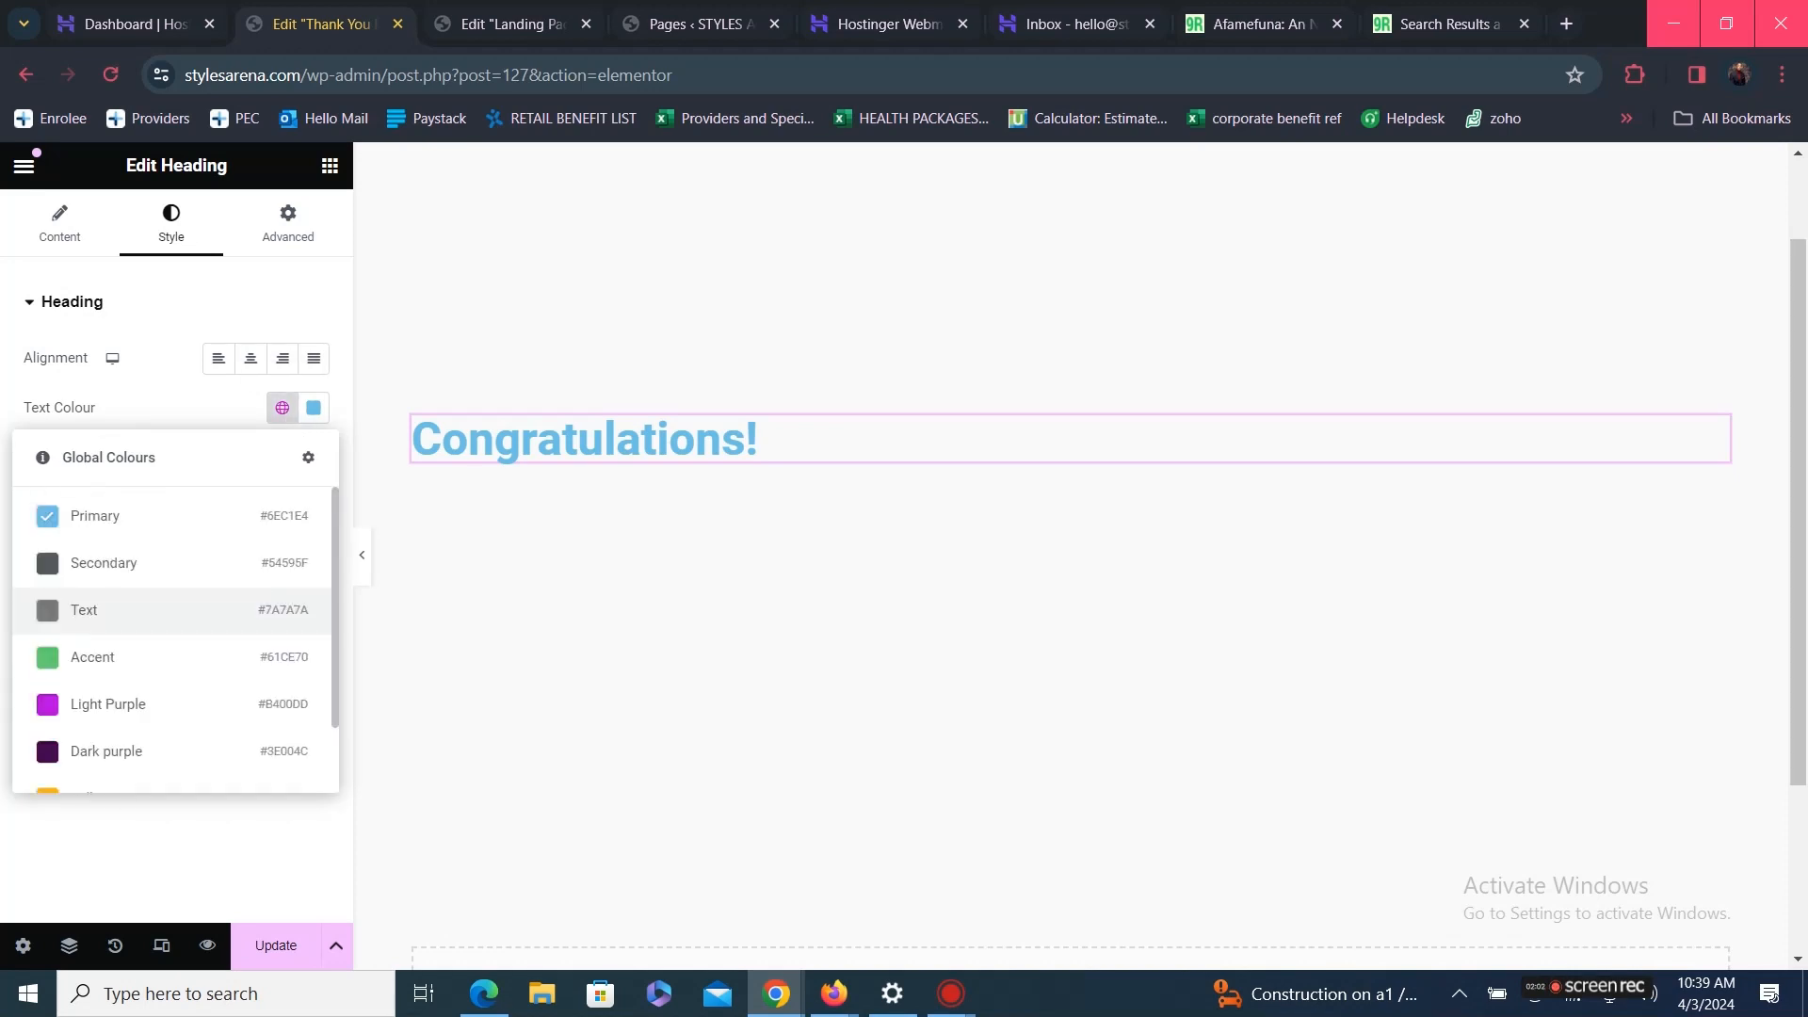
{"action": "left_click", "coordinate": [121, 750]}
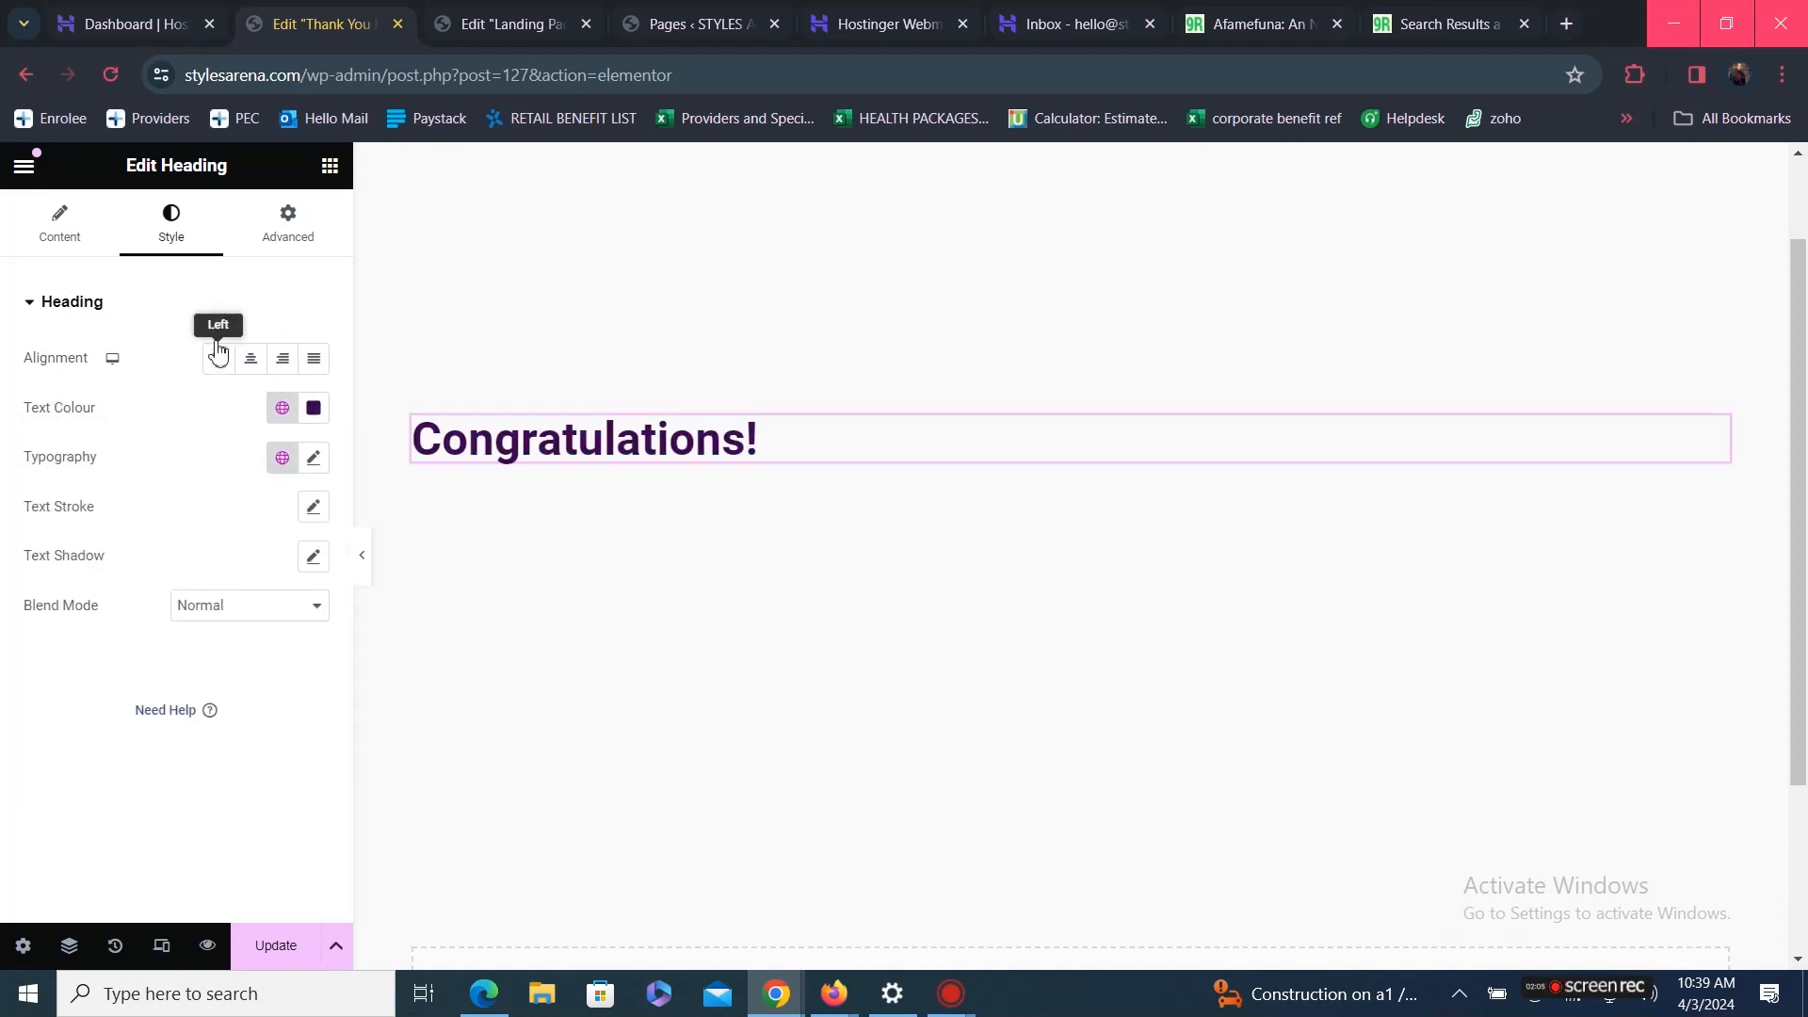
{"action": "left_click", "coordinate": [251, 359]}
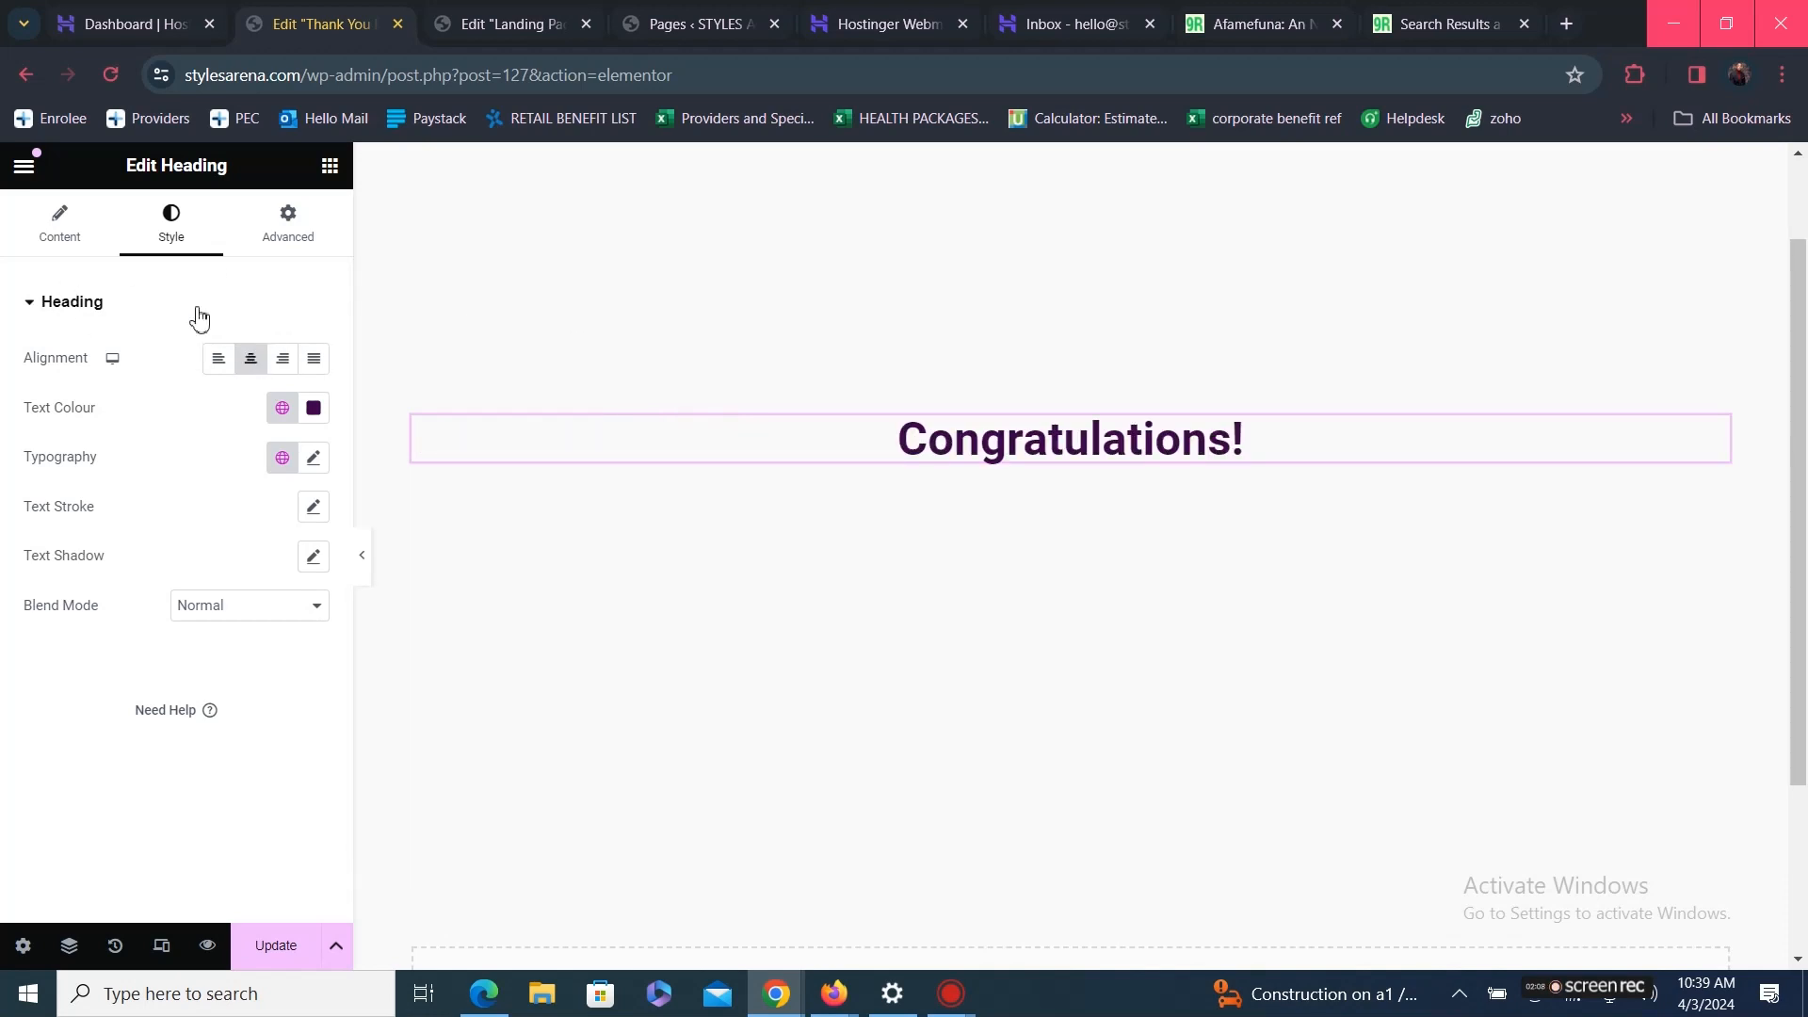
Add a Heading widget directly below "Congratulations!" and title it "Your Form has been Susscessfully Submitted."
{"action": "left_click", "coordinate": [330, 168]}
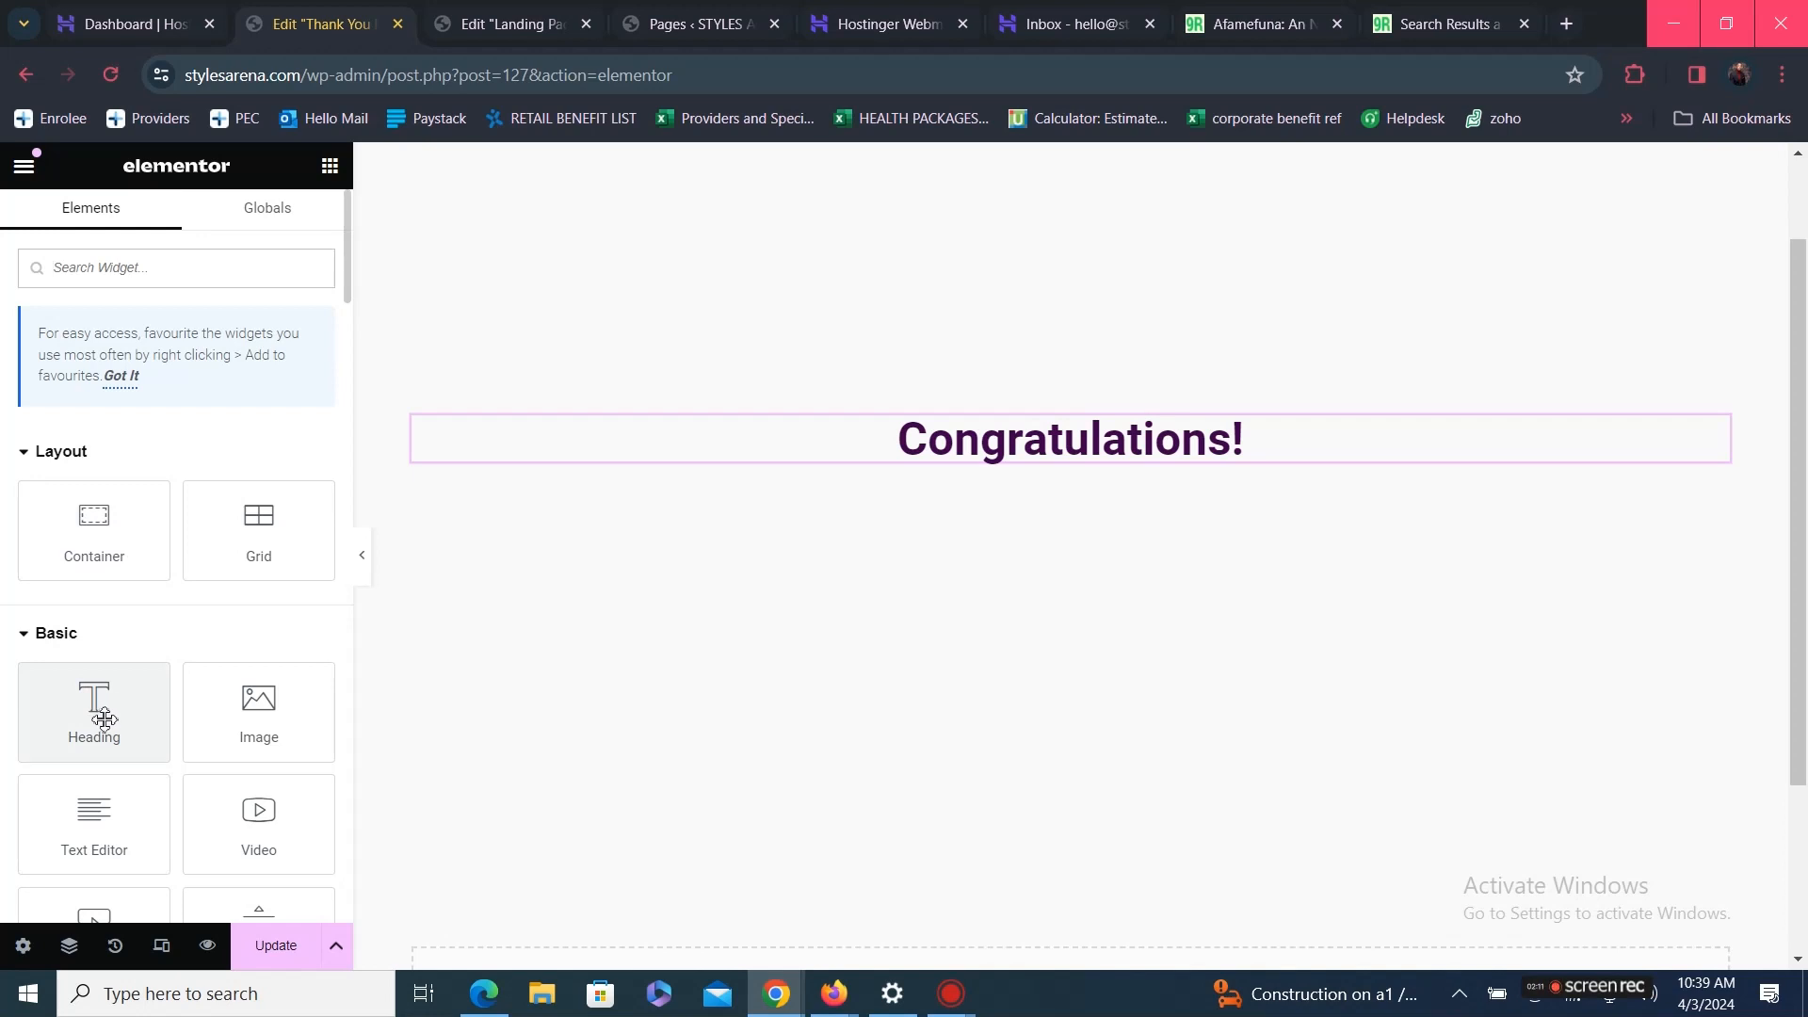
{"action": "left_click_drag", "start_coordinate": [107, 720], "coordinate": [593, 468]}
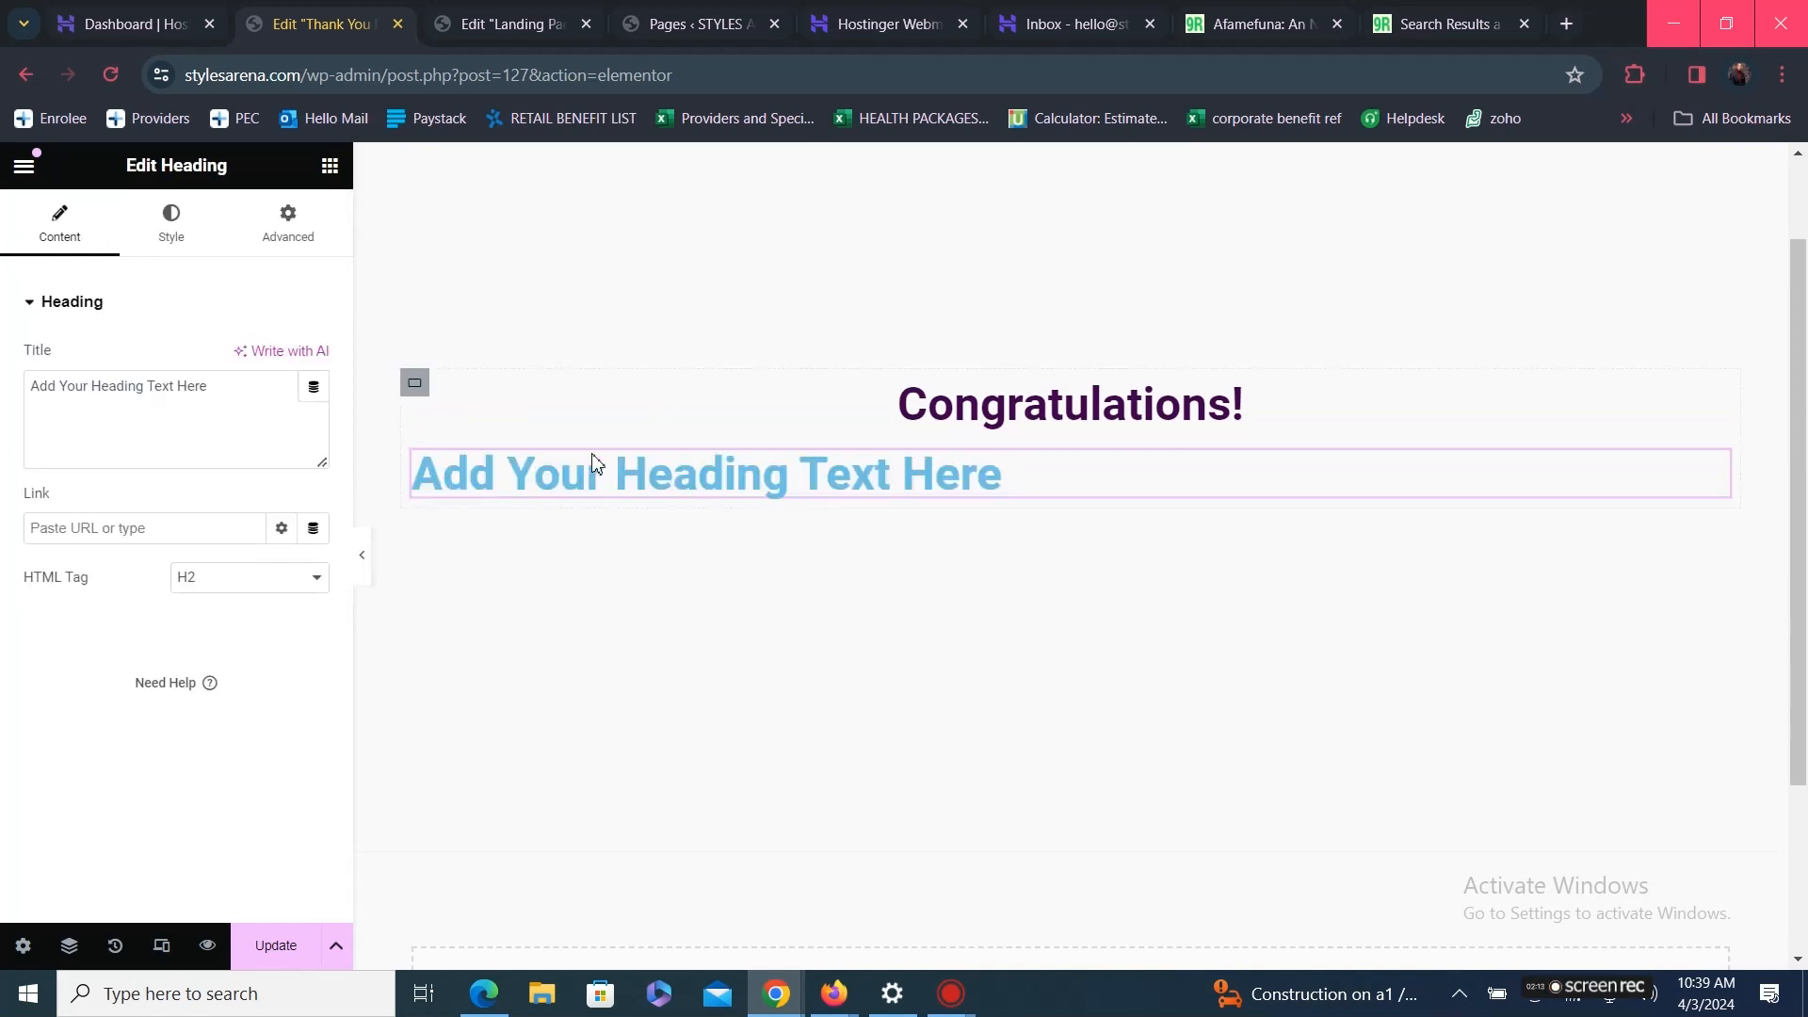
{"action": "triple_click", "coordinate": [151, 386]}
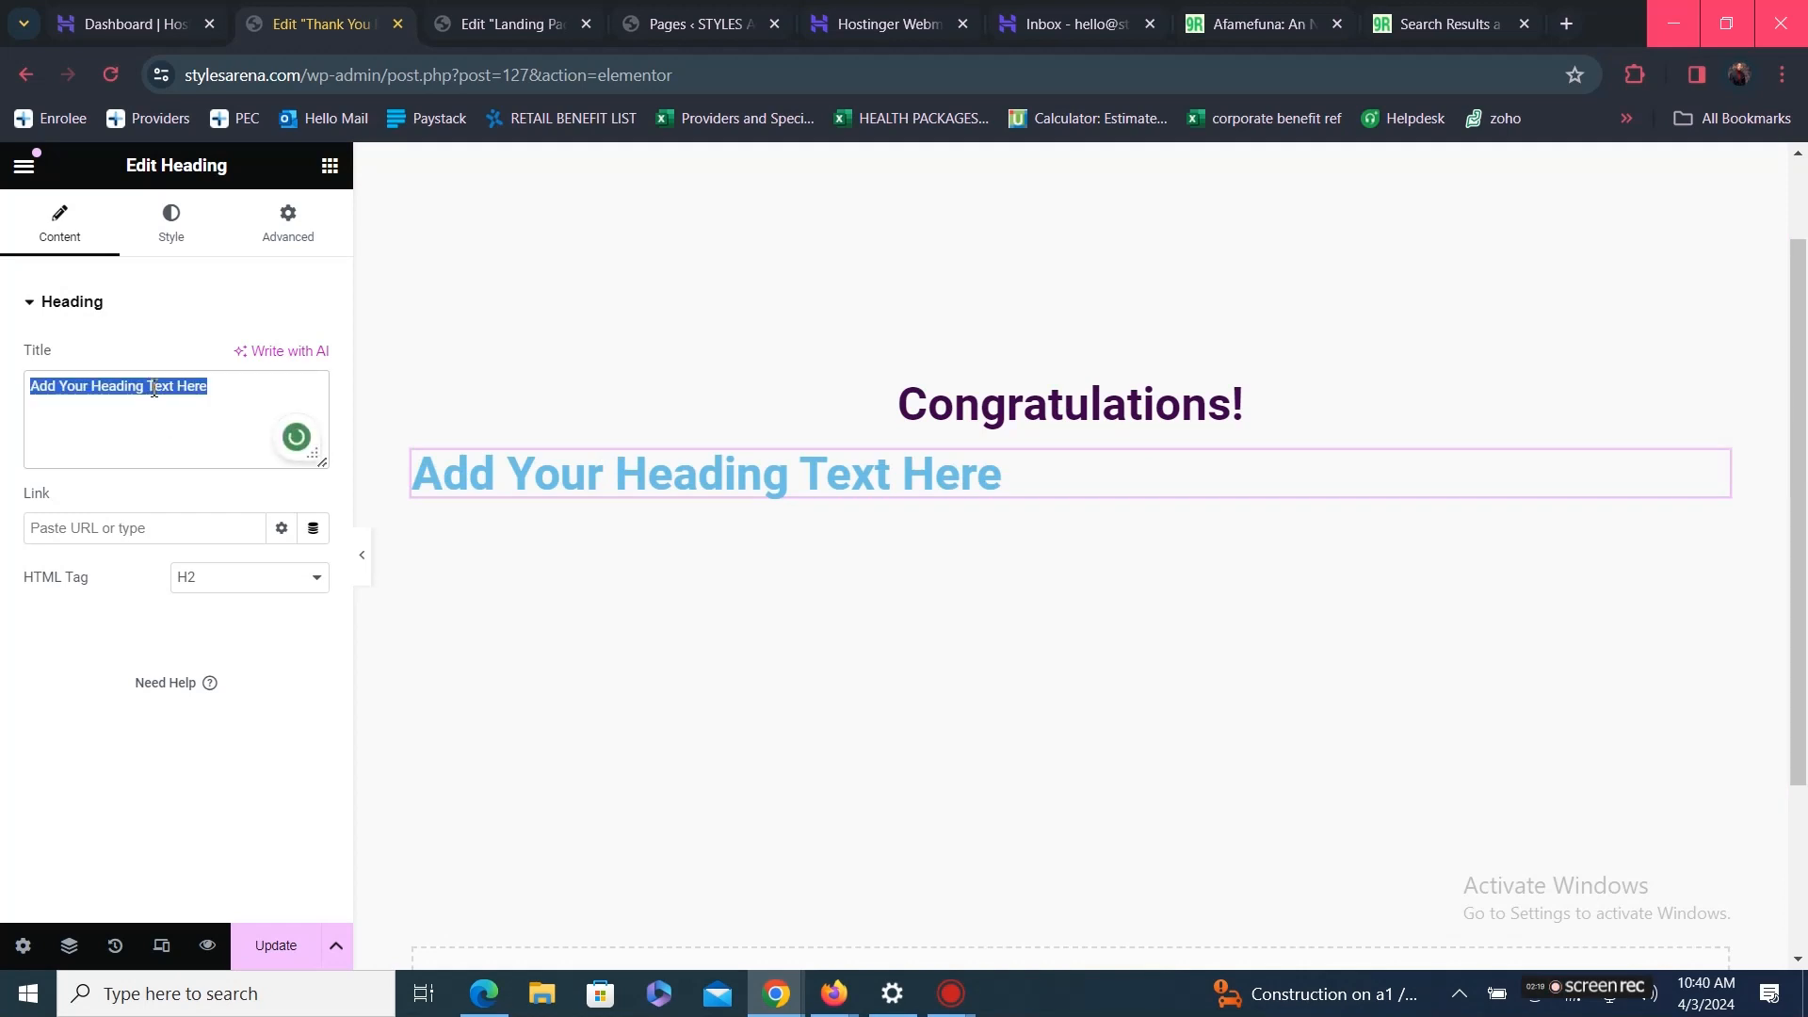
{"action": "type", "text": "Ypu"}
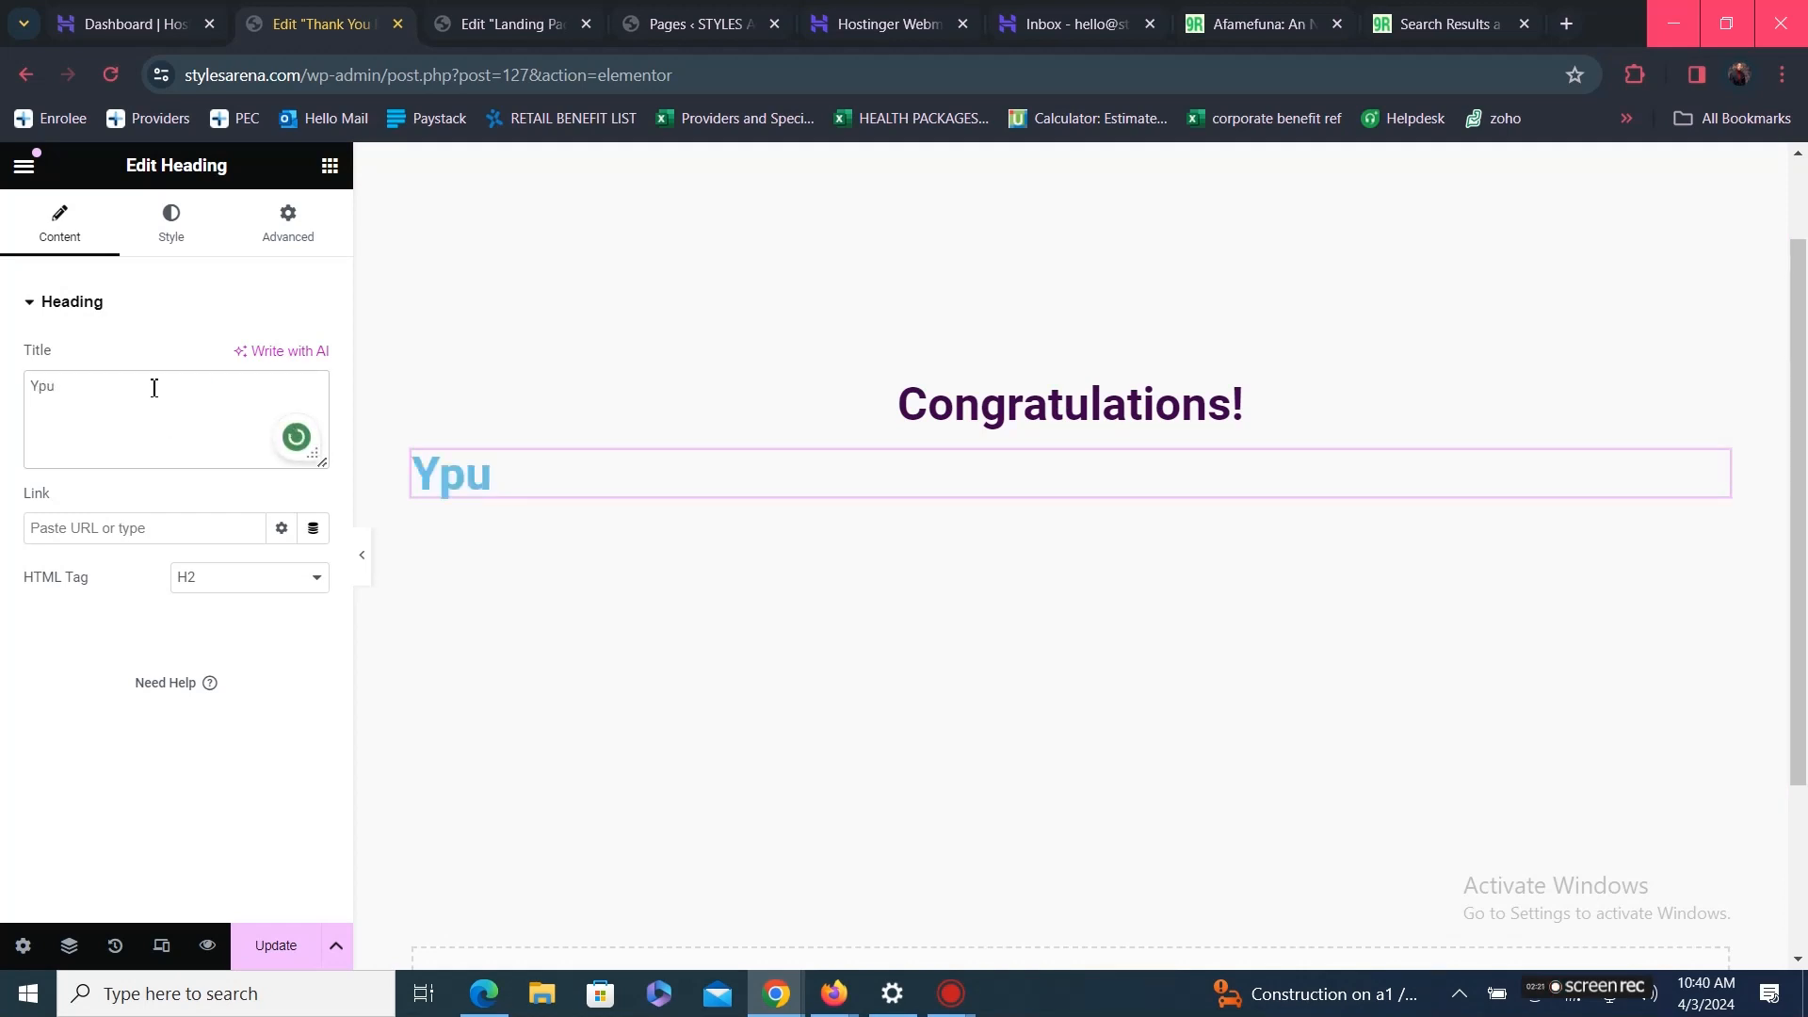
{"action": "key", "text": "BackSpace"}
{"action": "type", "text": "our For"}
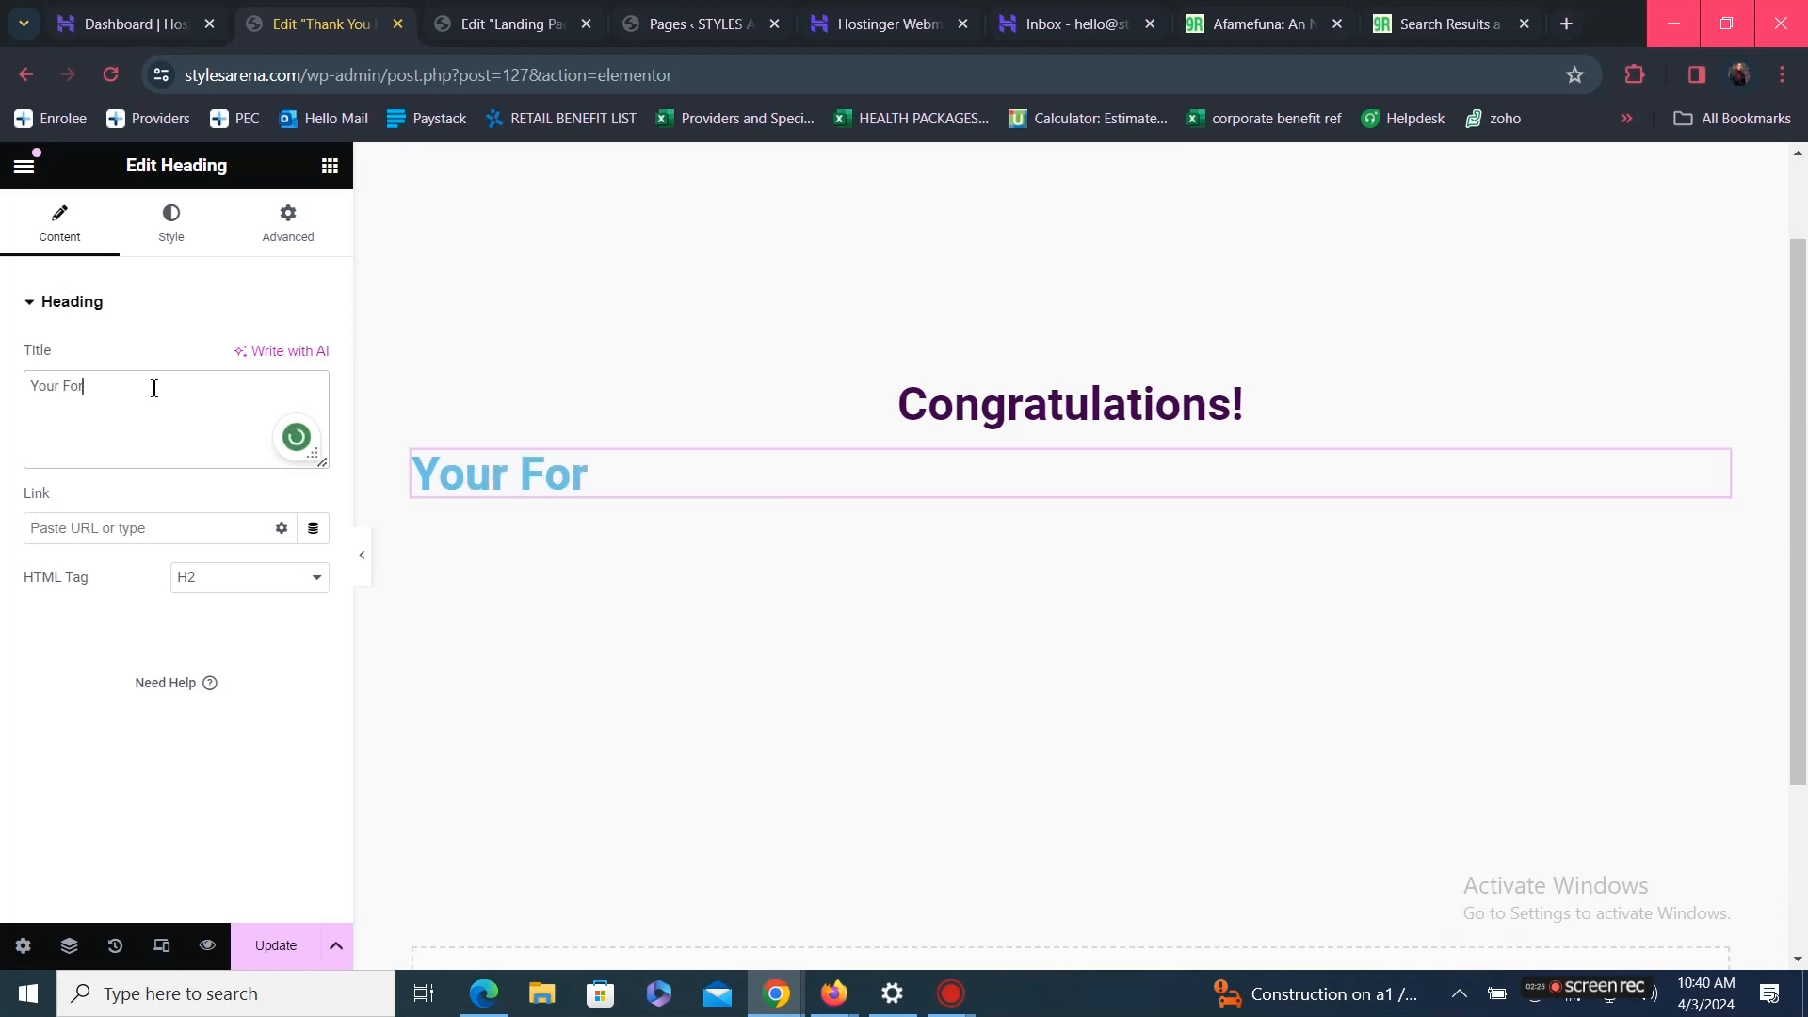
{"action": "type", "text": "m ha"}
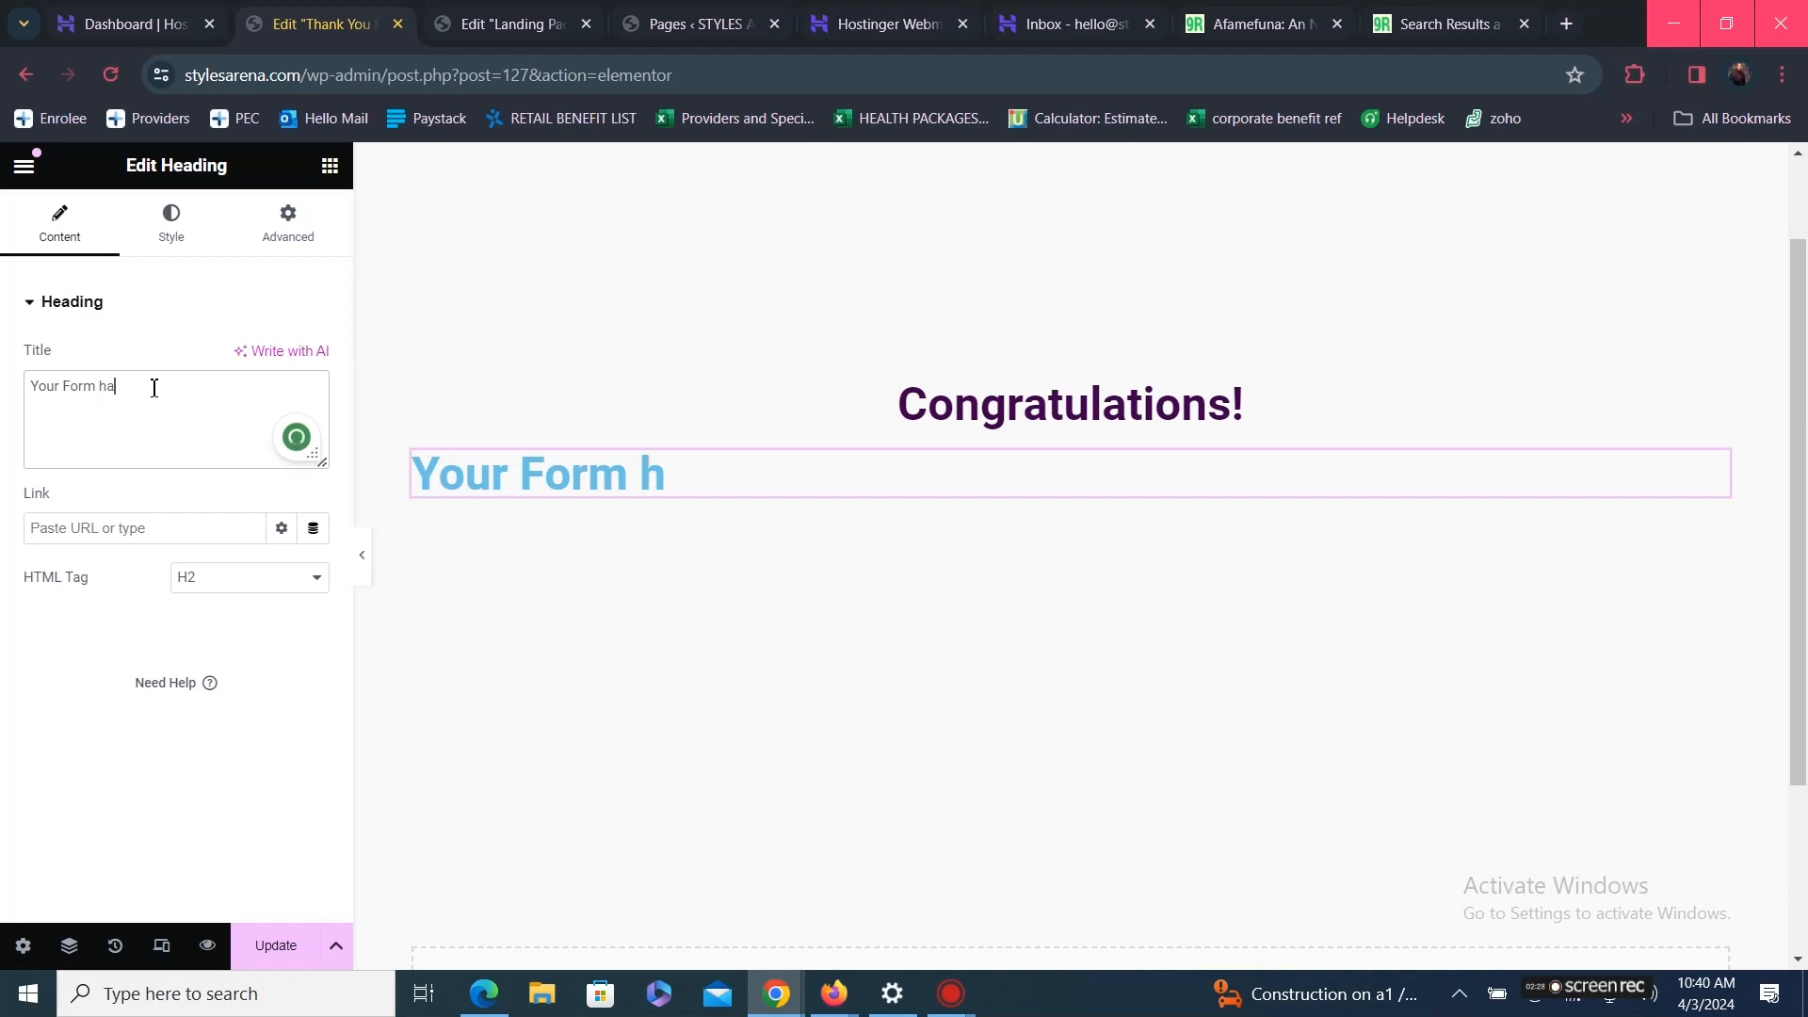
{"action": "type", "text": " been S"}
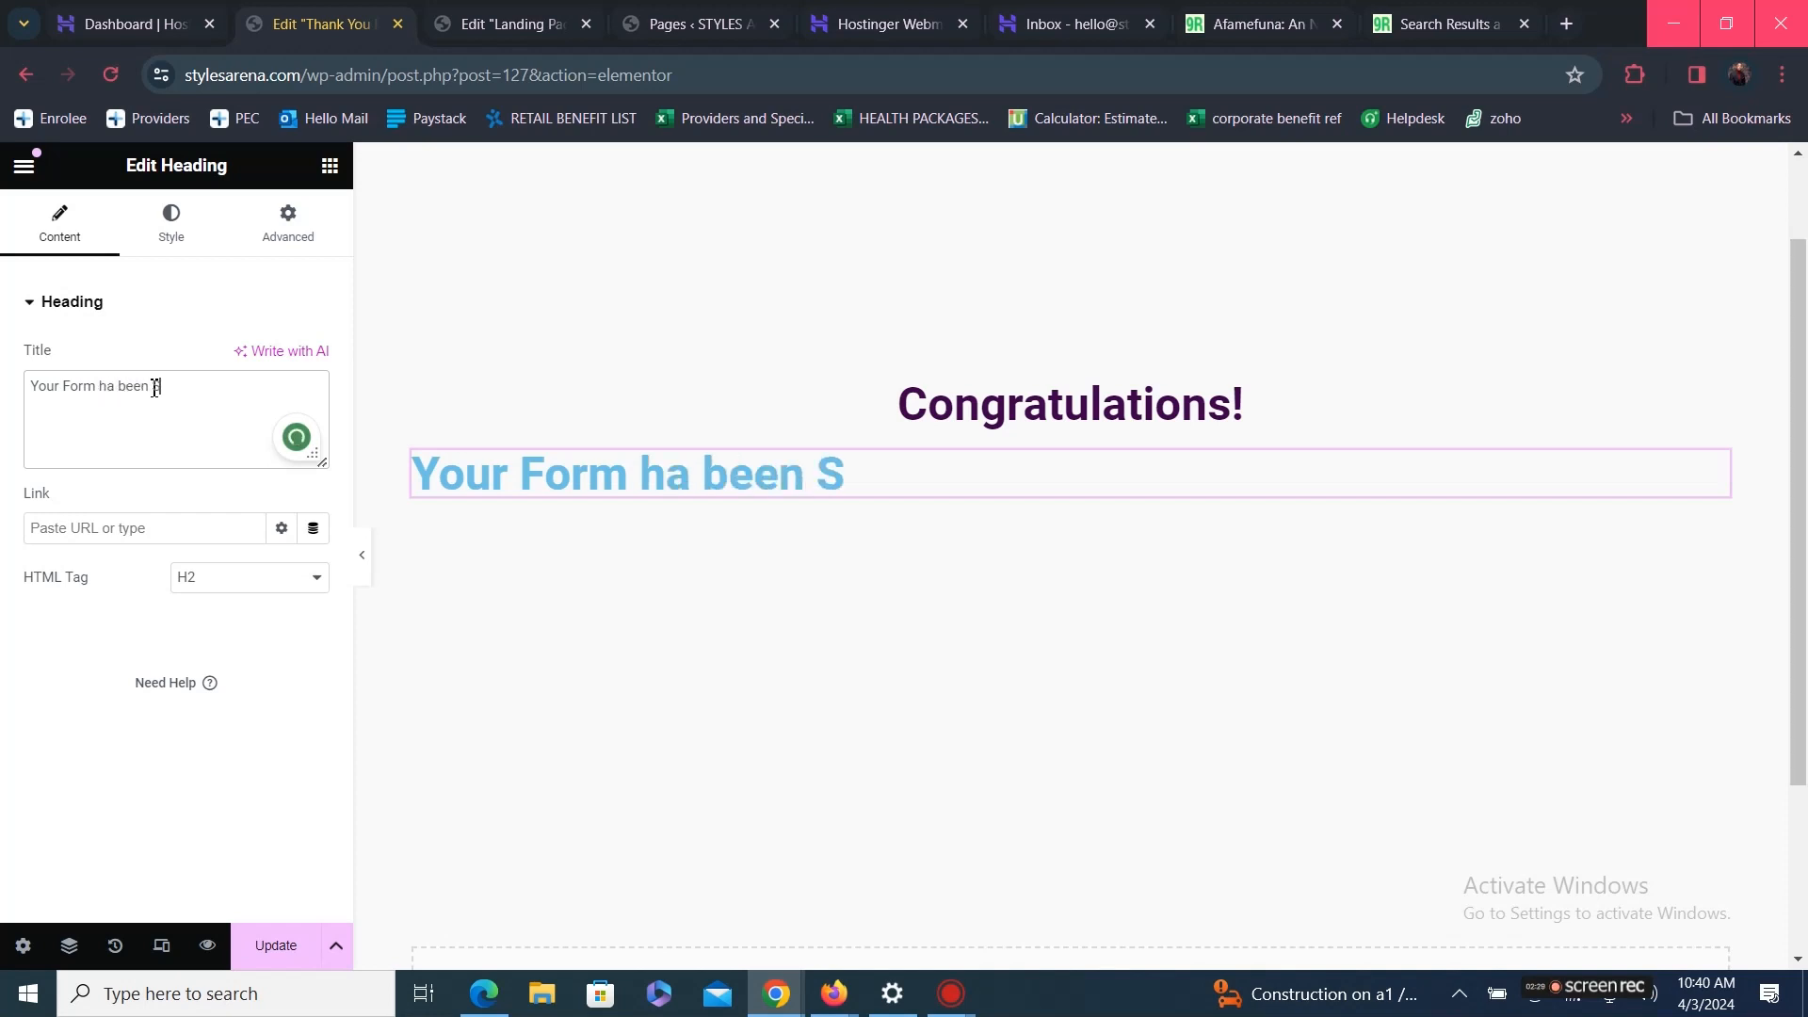
{"action": "type", "text": "usscesf"}
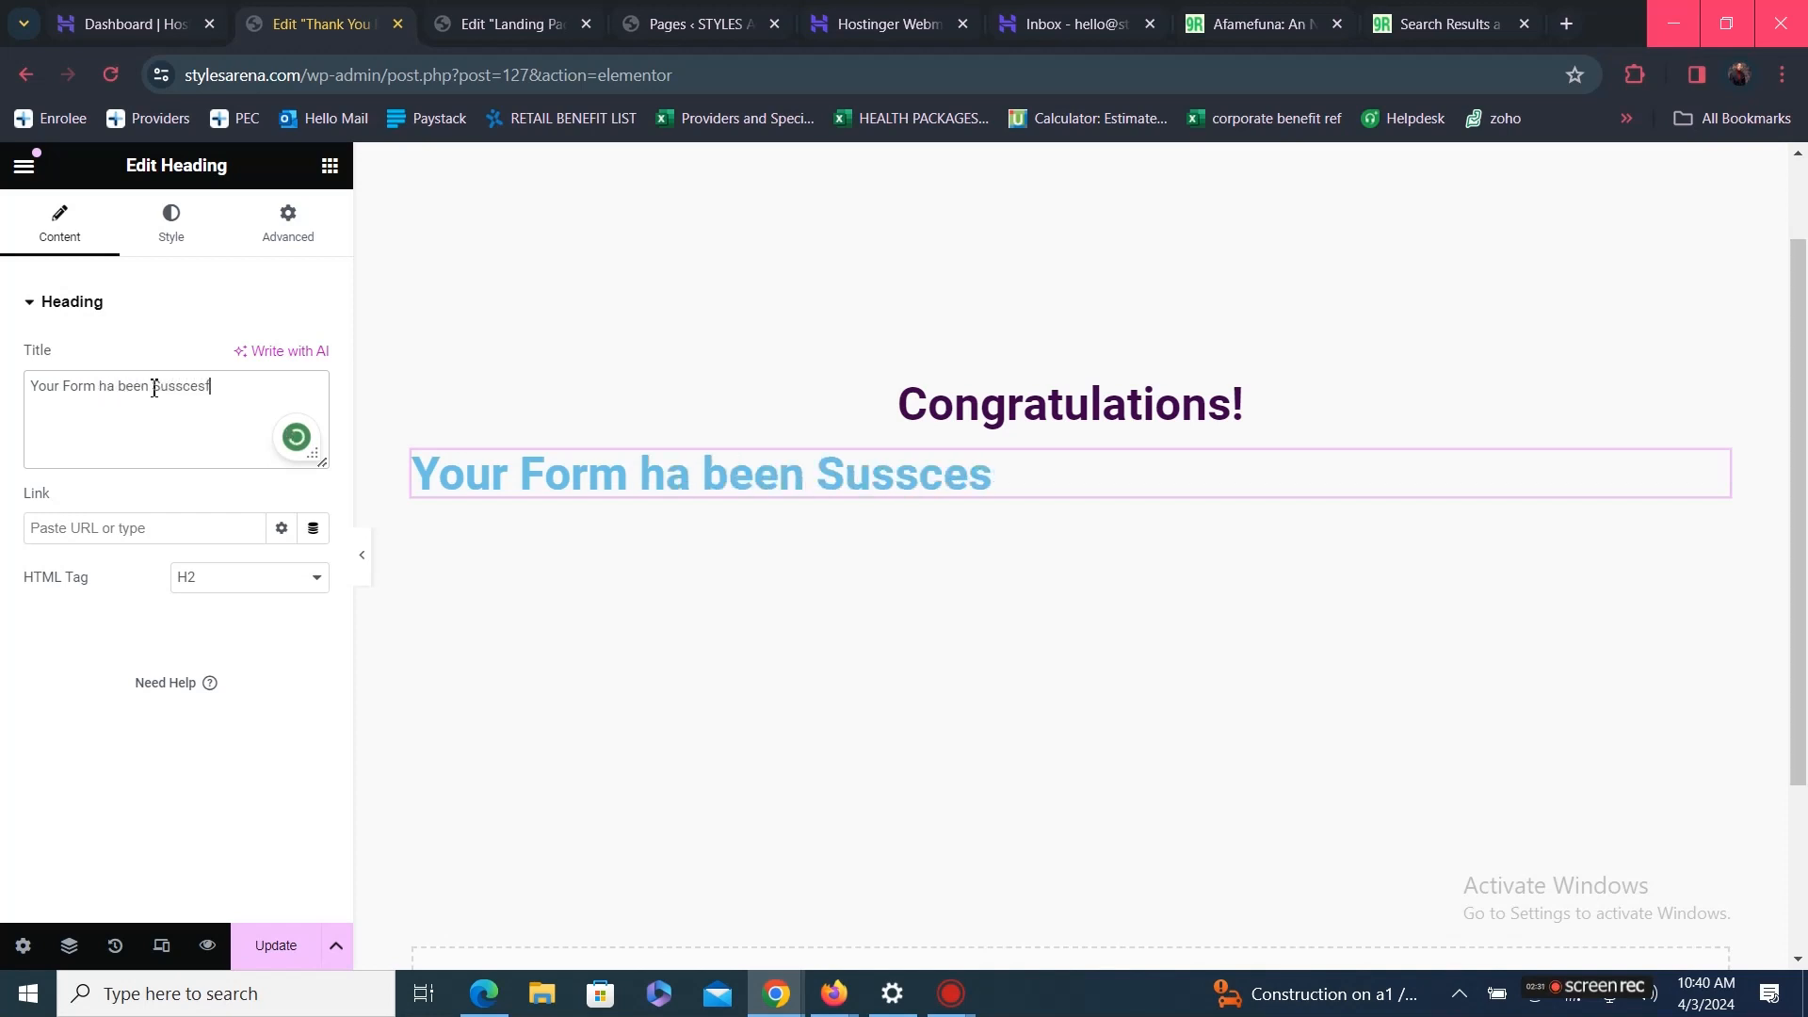
{"action": "key", "text": "BackSpace"}
{"action": "type", "text": "s"}
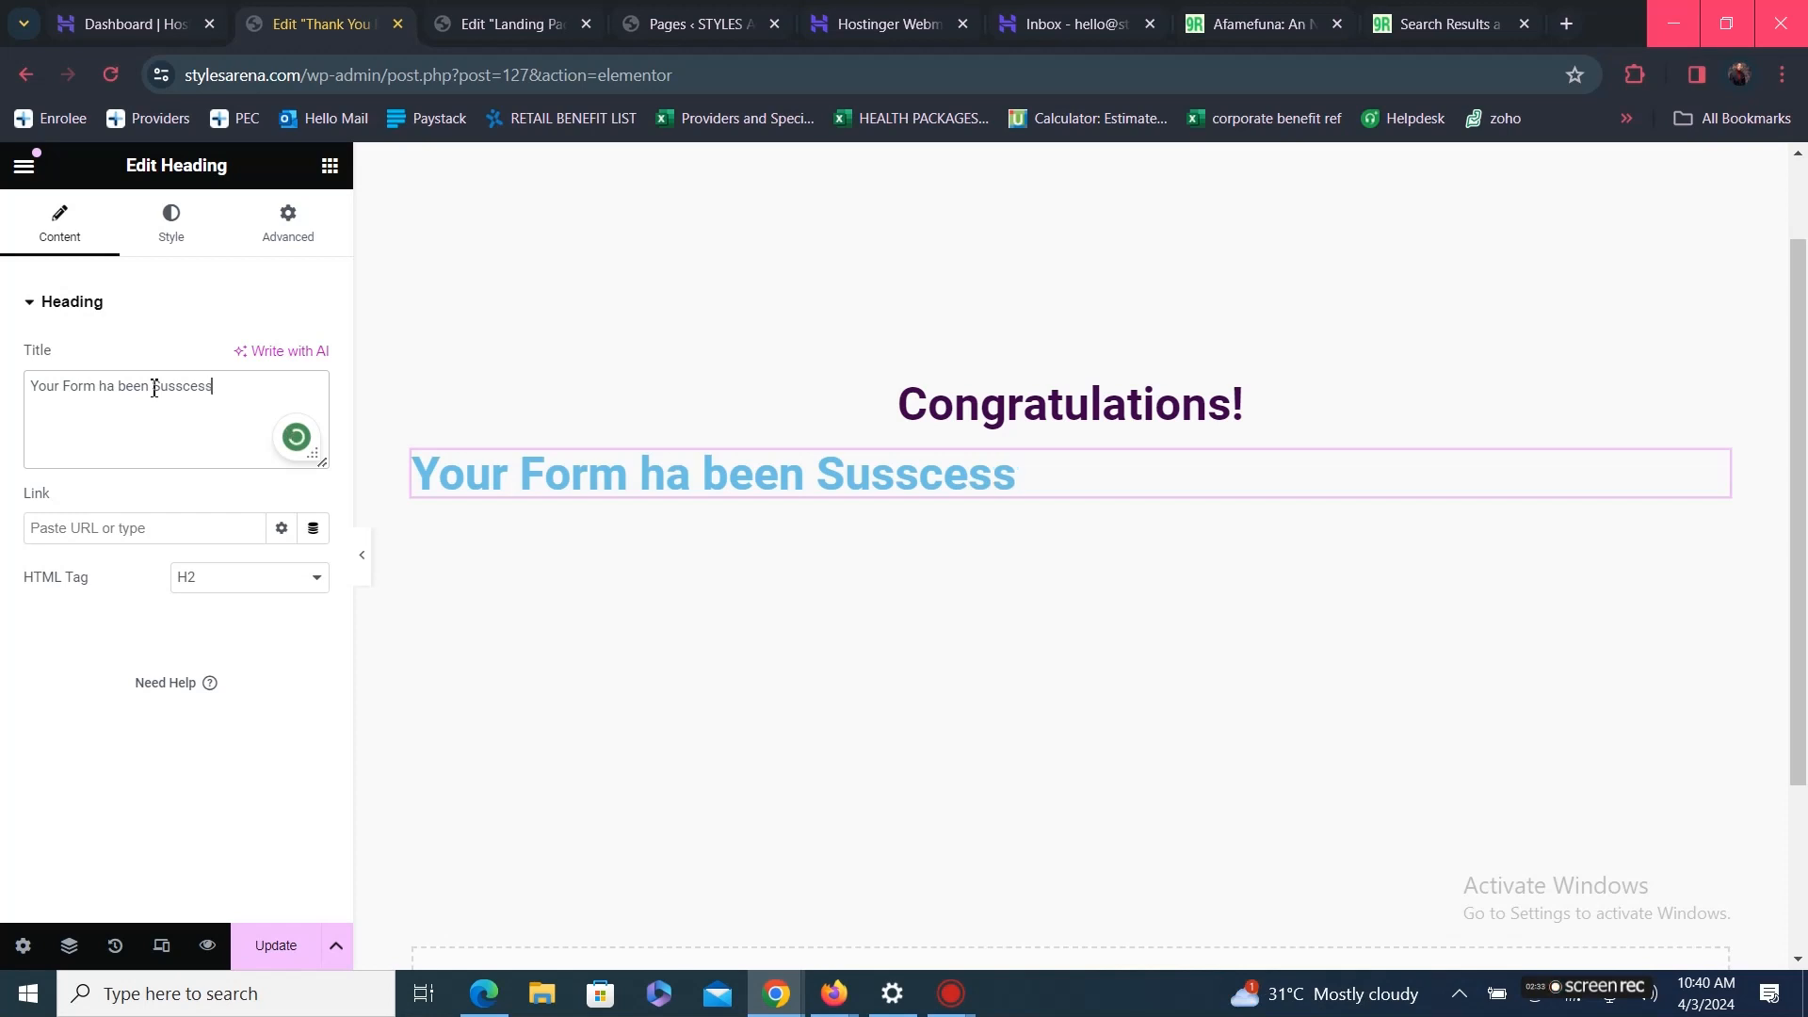
{"action": "type", "text": "fullllу"}
{"action": "key", "text": "BackSpace"}
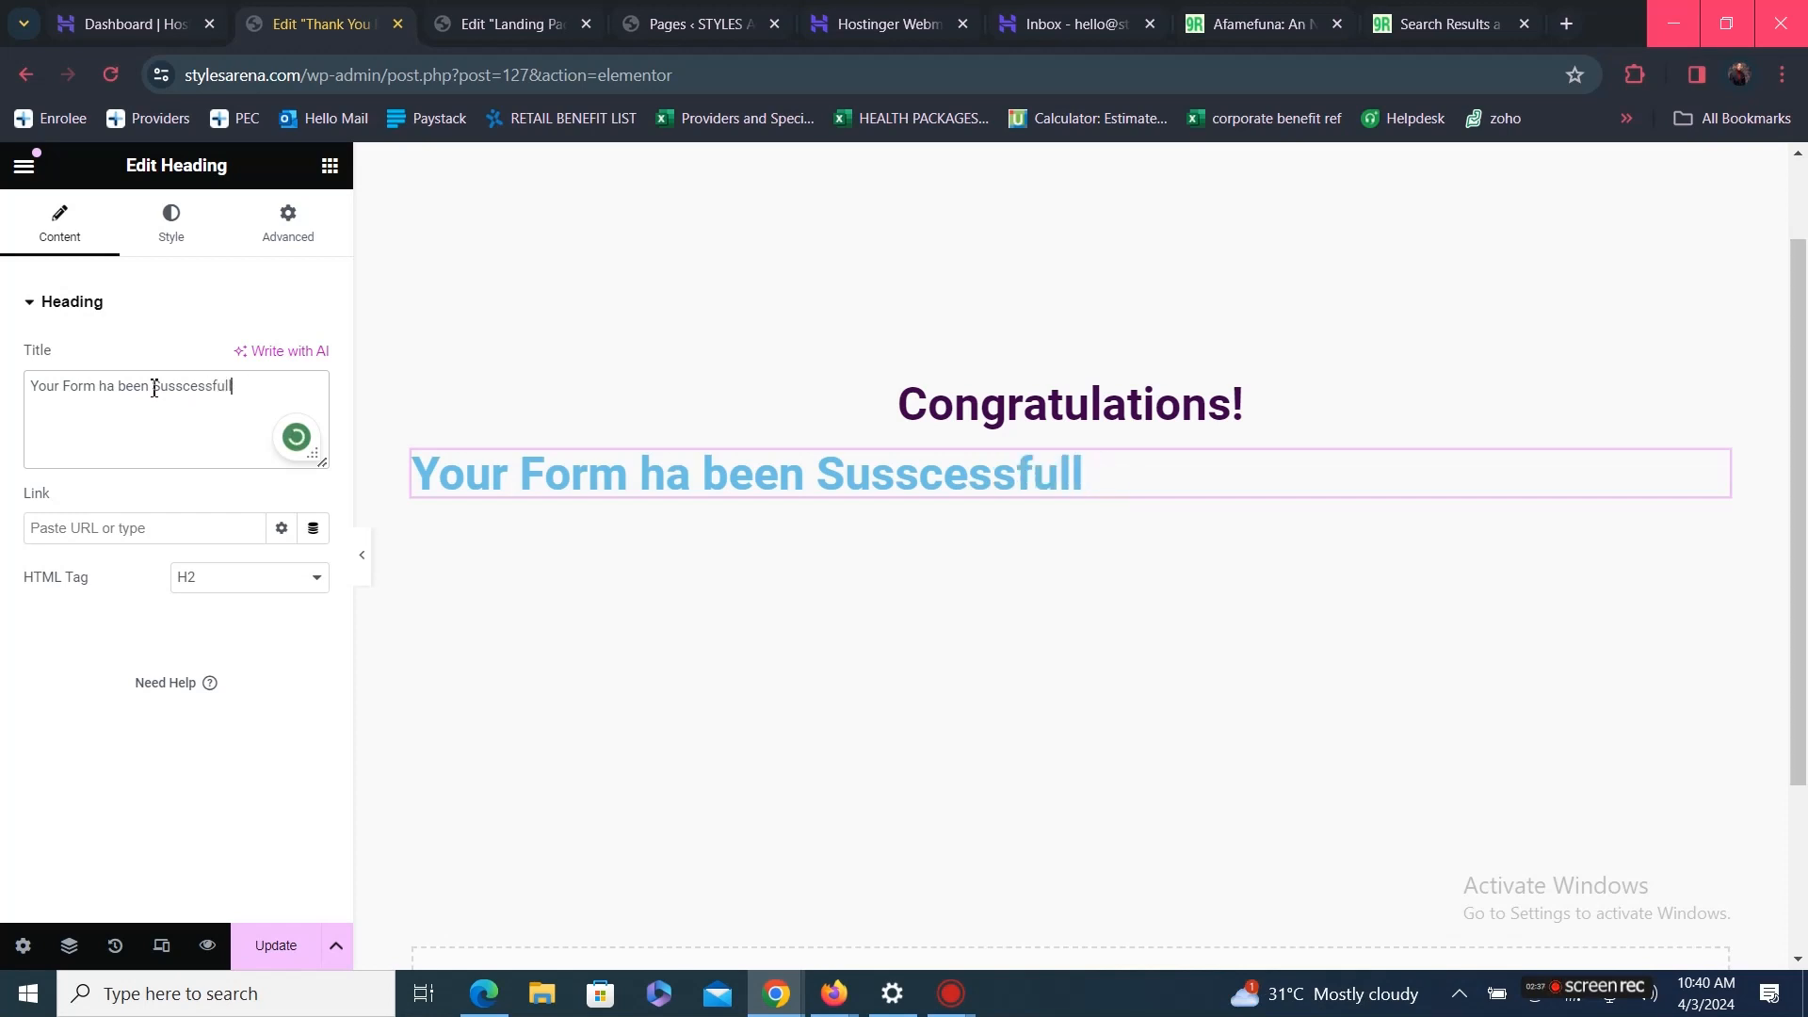
{"action": "type", "text": "y Su"}
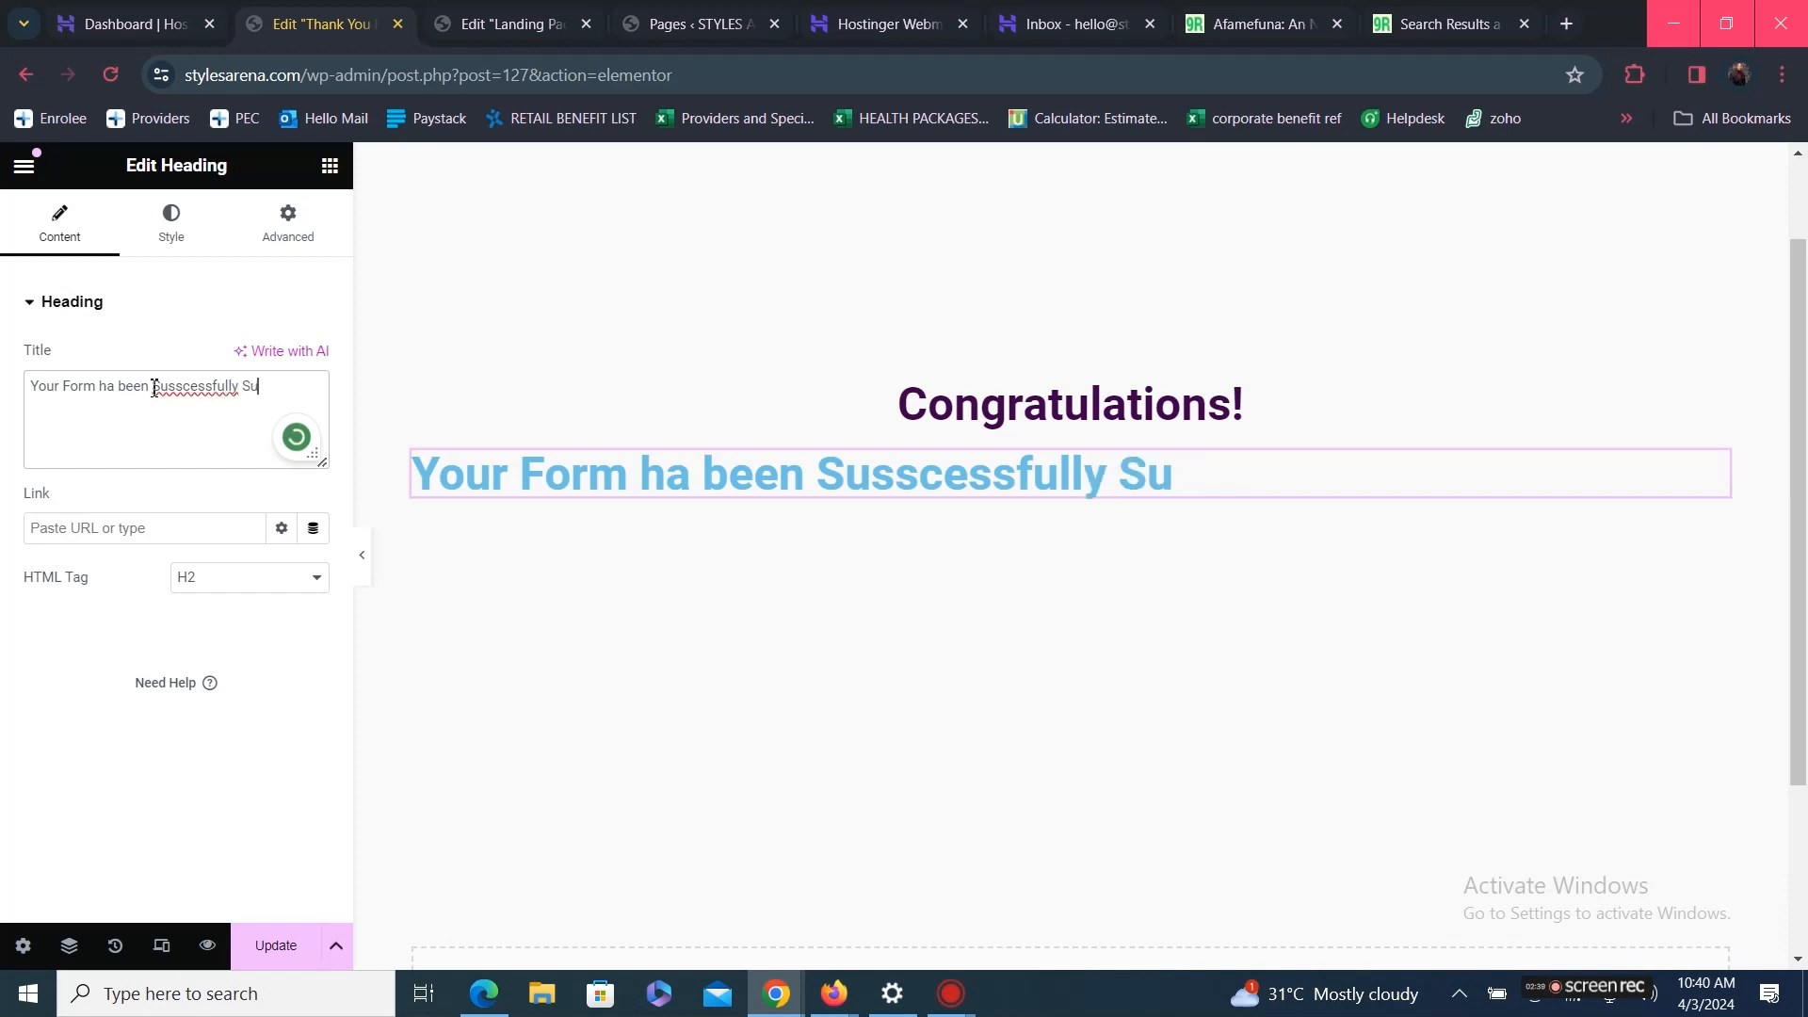
{"action": "type", "text": "bmitted."}
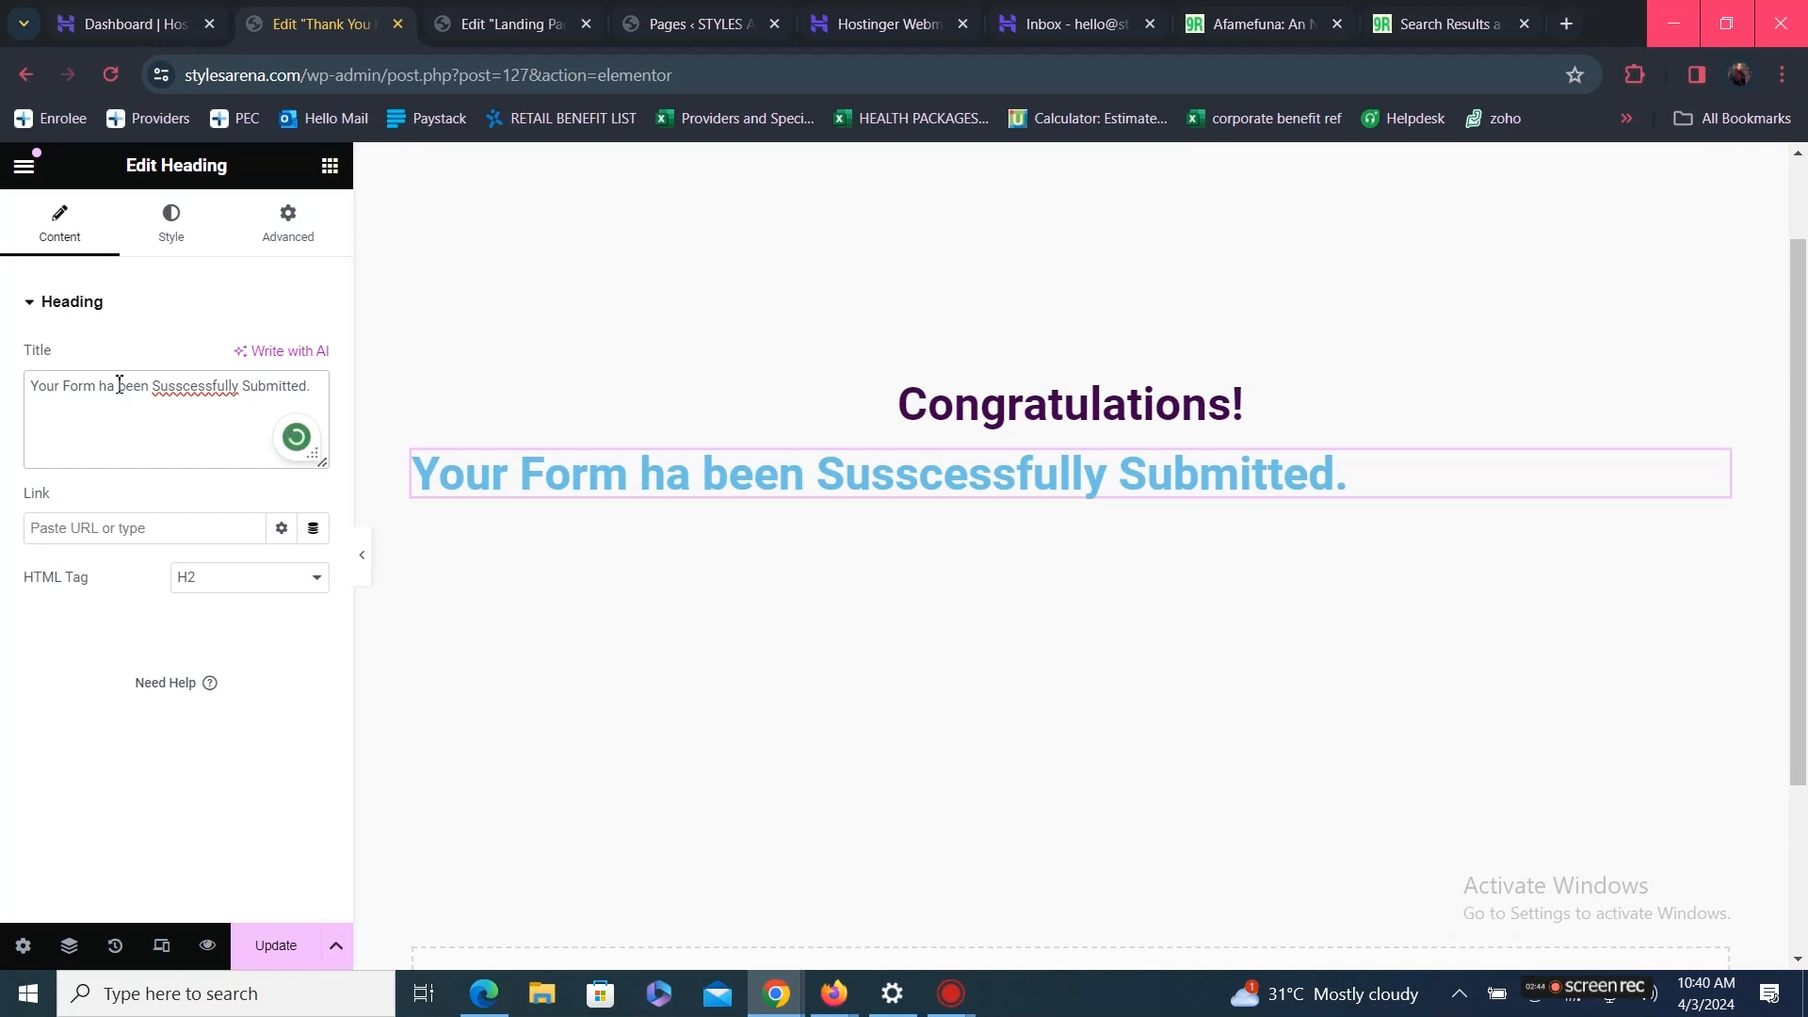
{"action": "type", "text": "s"}
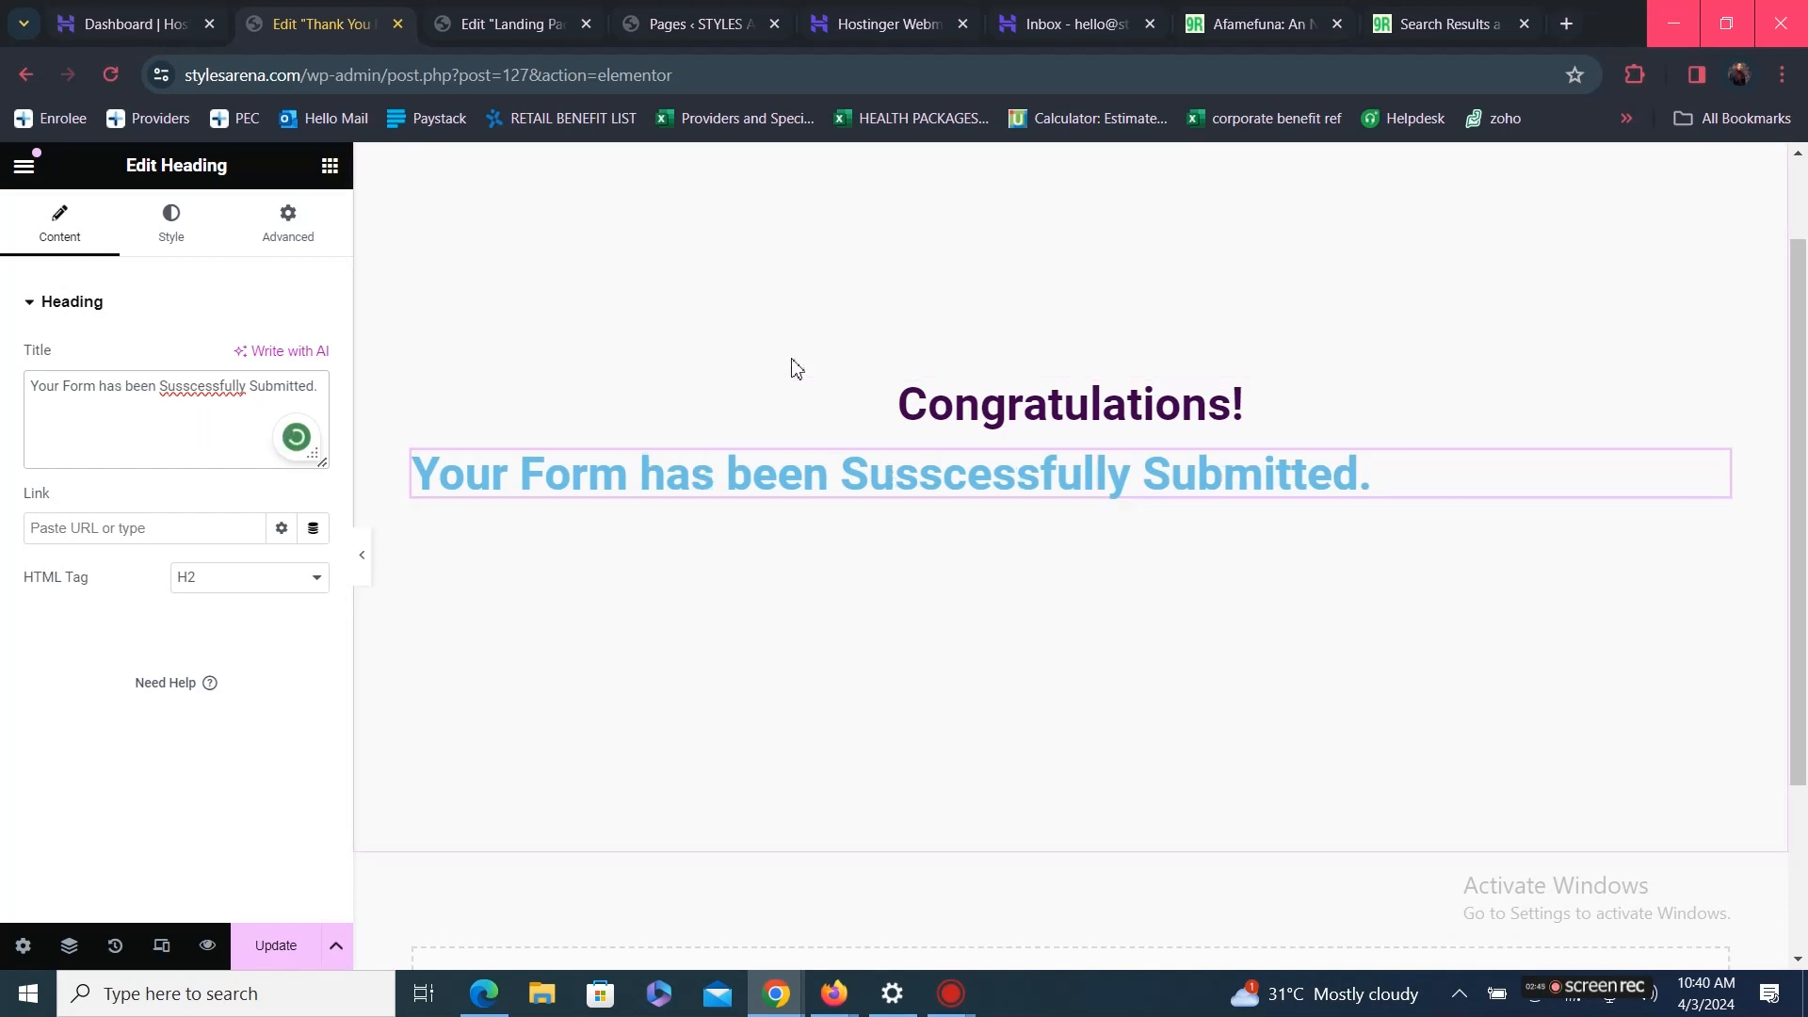
Style the form-submitted heading with centre alignment, the global Dark purple text colour and the global Poppins font
{"action": "left_click", "coordinate": [148, 227]}
{"action": "left_click", "coordinate": [261, 367]}
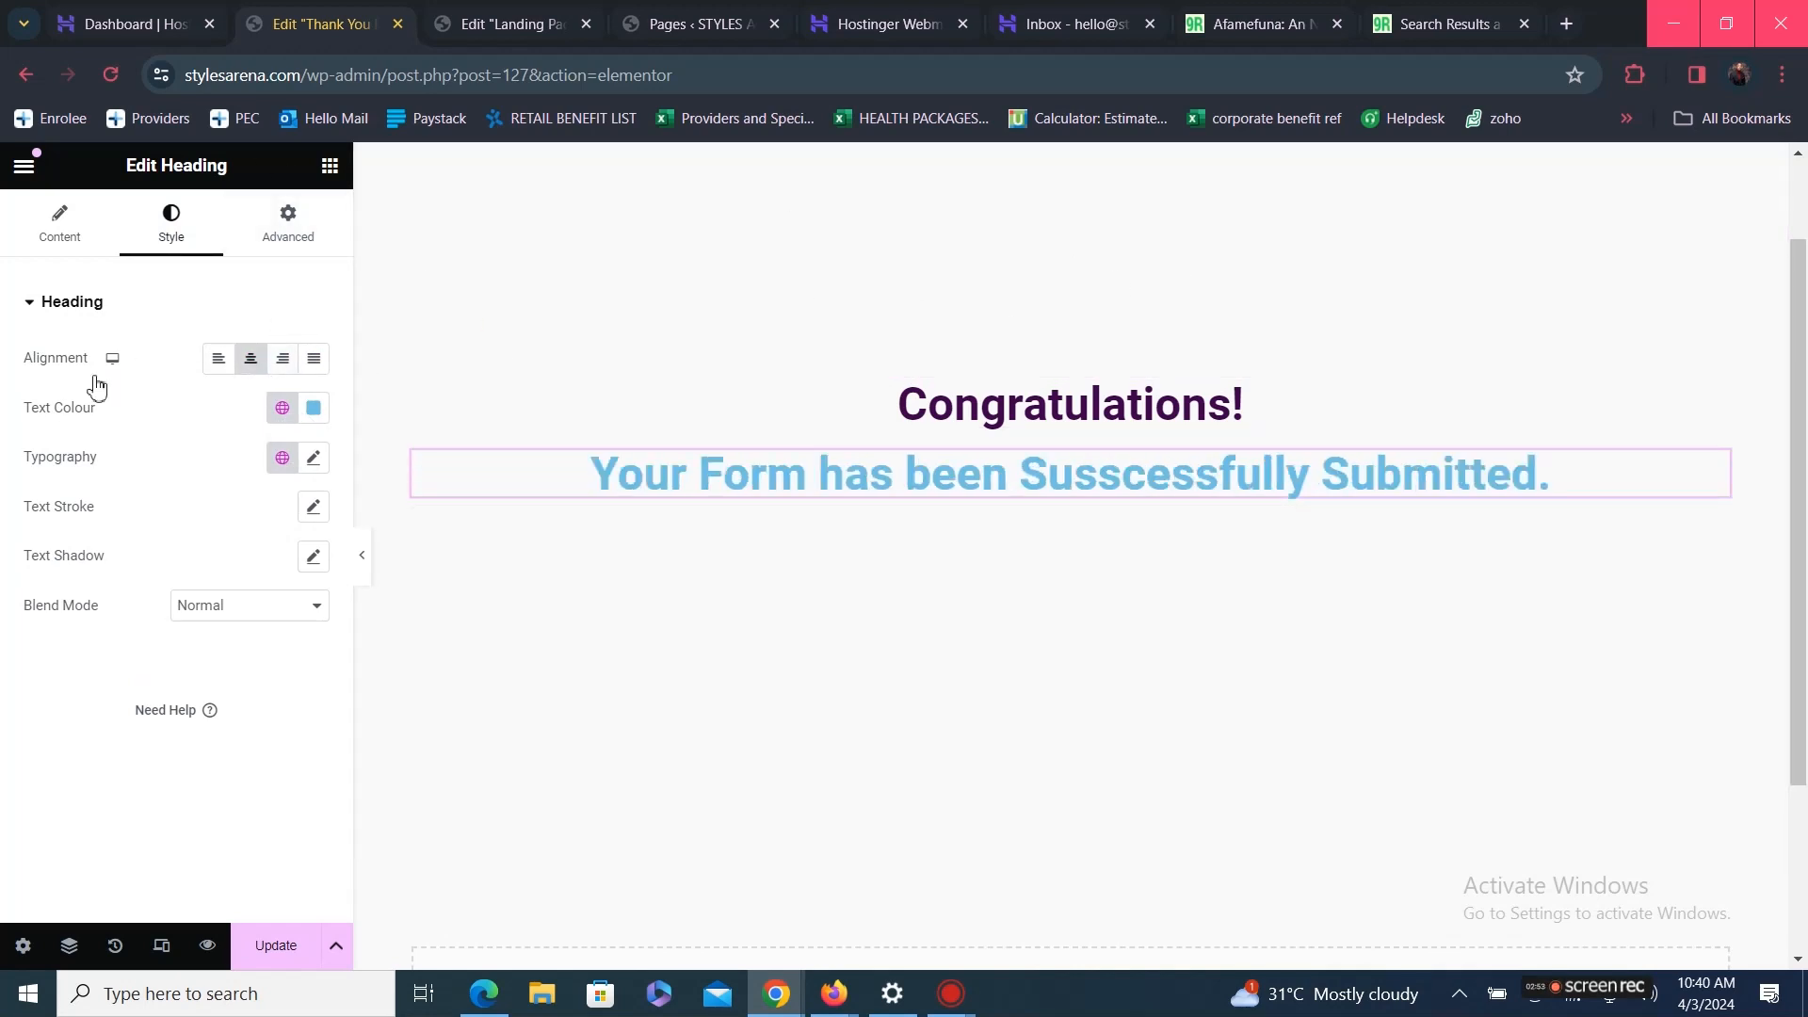
{"action": "left_click", "coordinate": [283, 407]}
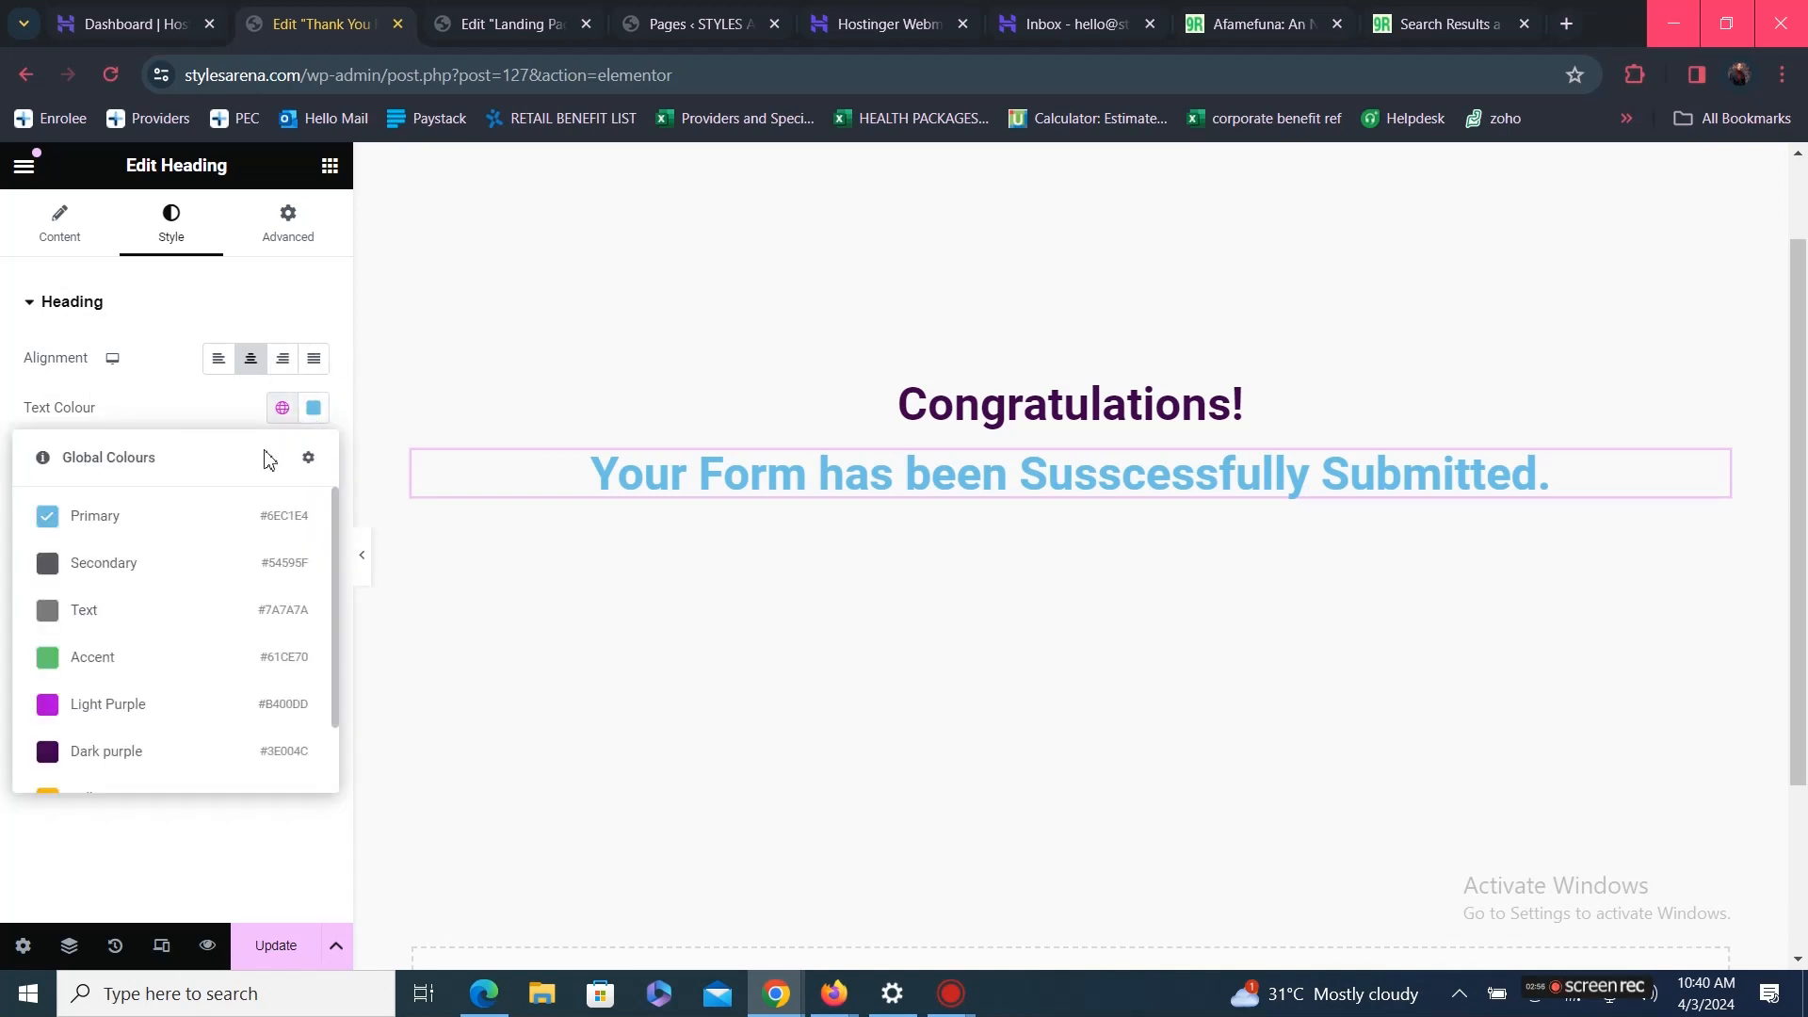
{"action": "left_click", "coordinate": [99, 752]}
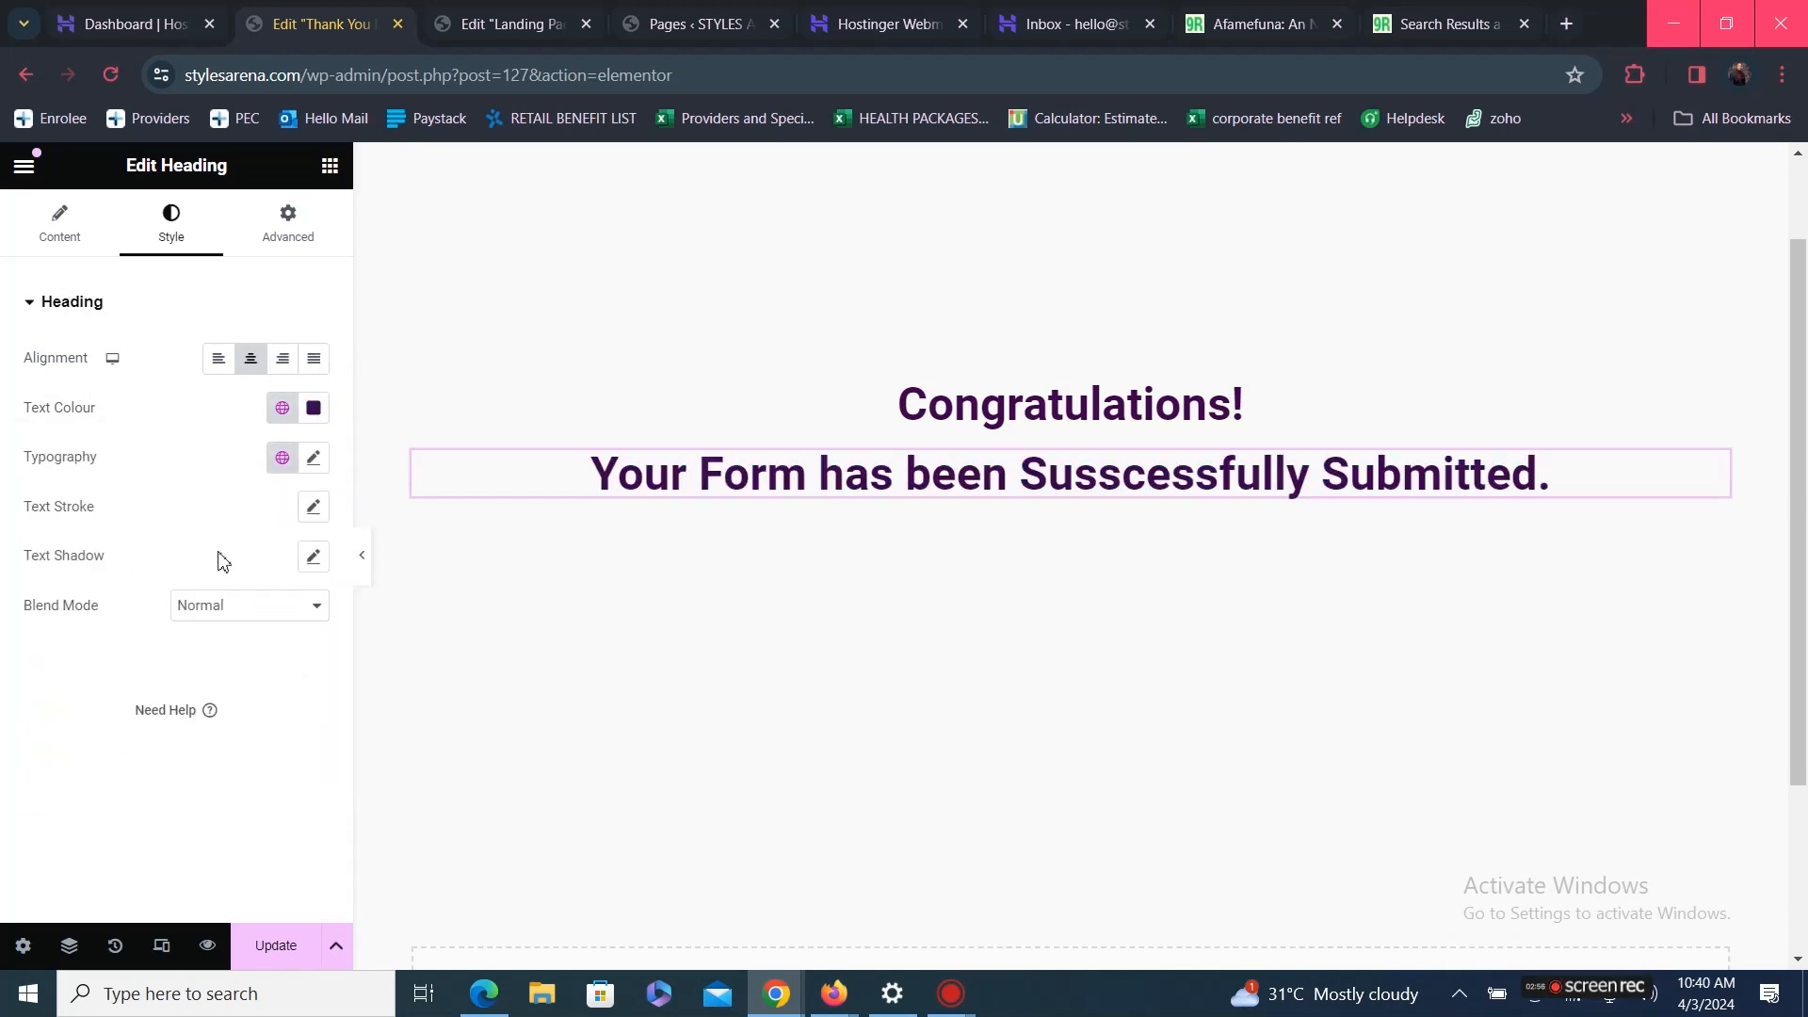
{"action": "left_click", "coordinate": [282, 457]}
{"action": "left_click", "coordinate": [109, 745]}
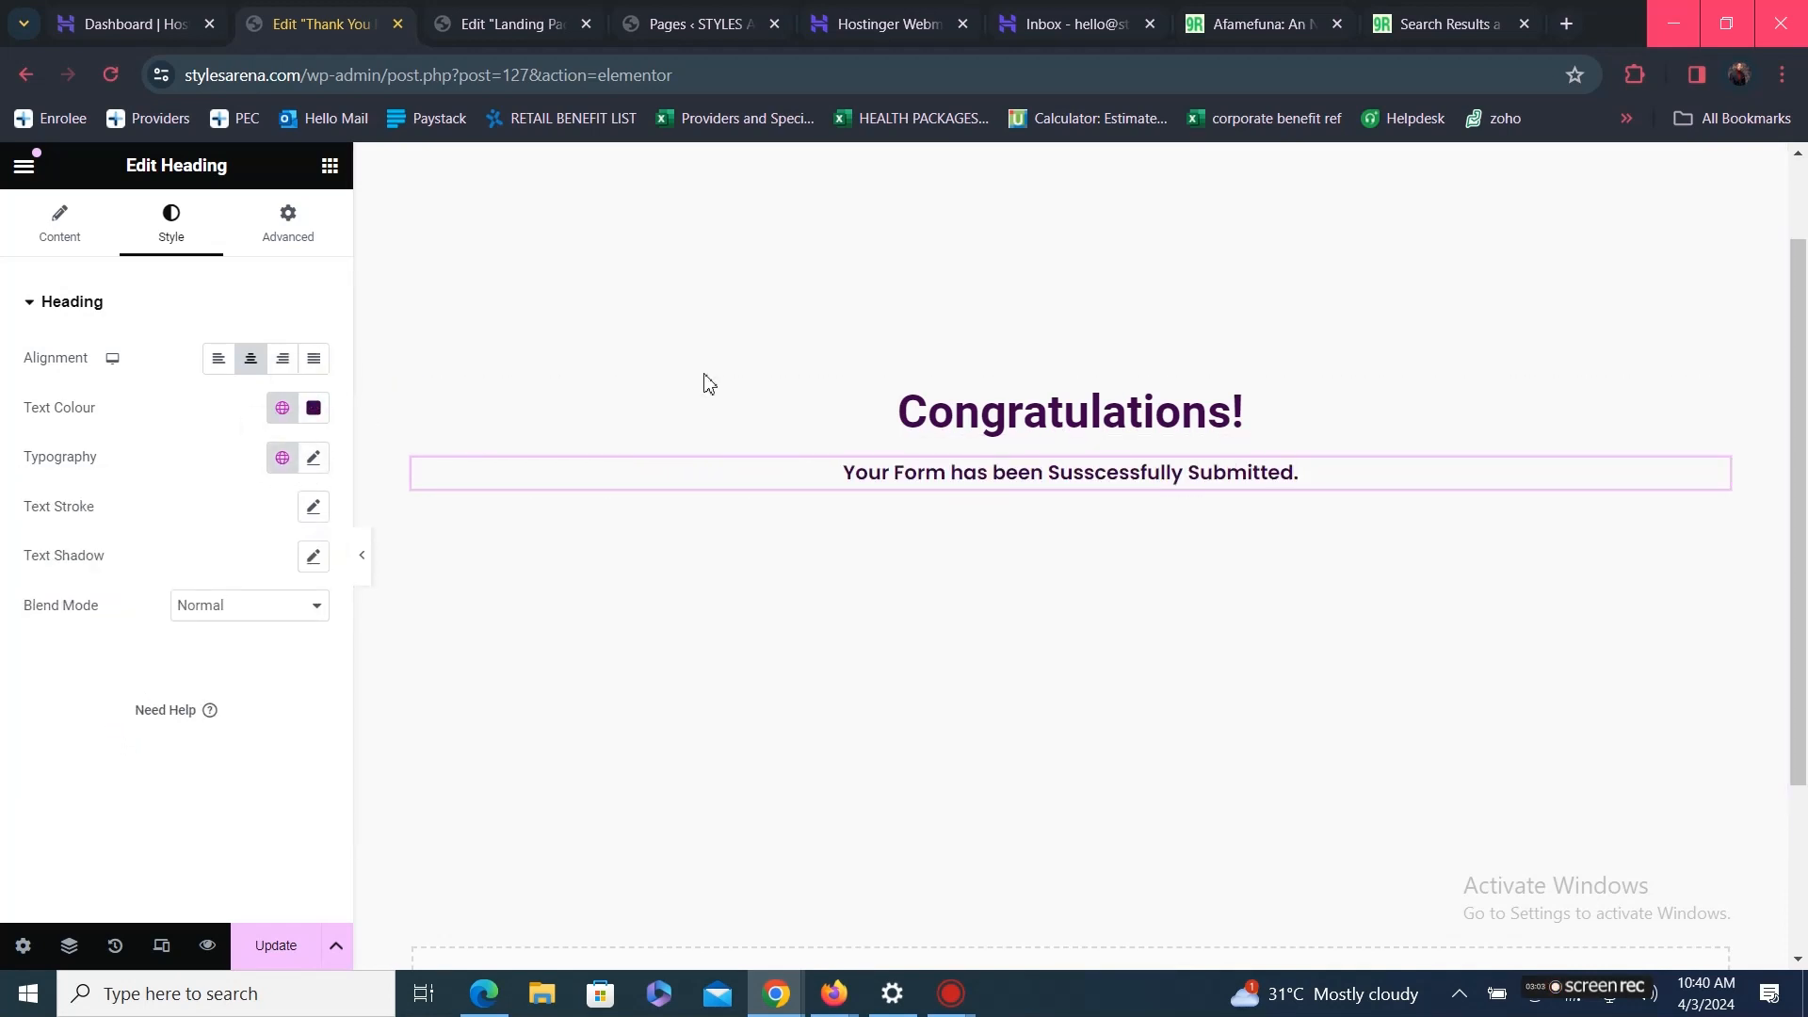
Apply the global Poppins font to the "Congratulations!" heading and open its custom typography settings
{"action": "left_click", "coordinate": [1716, 404]}
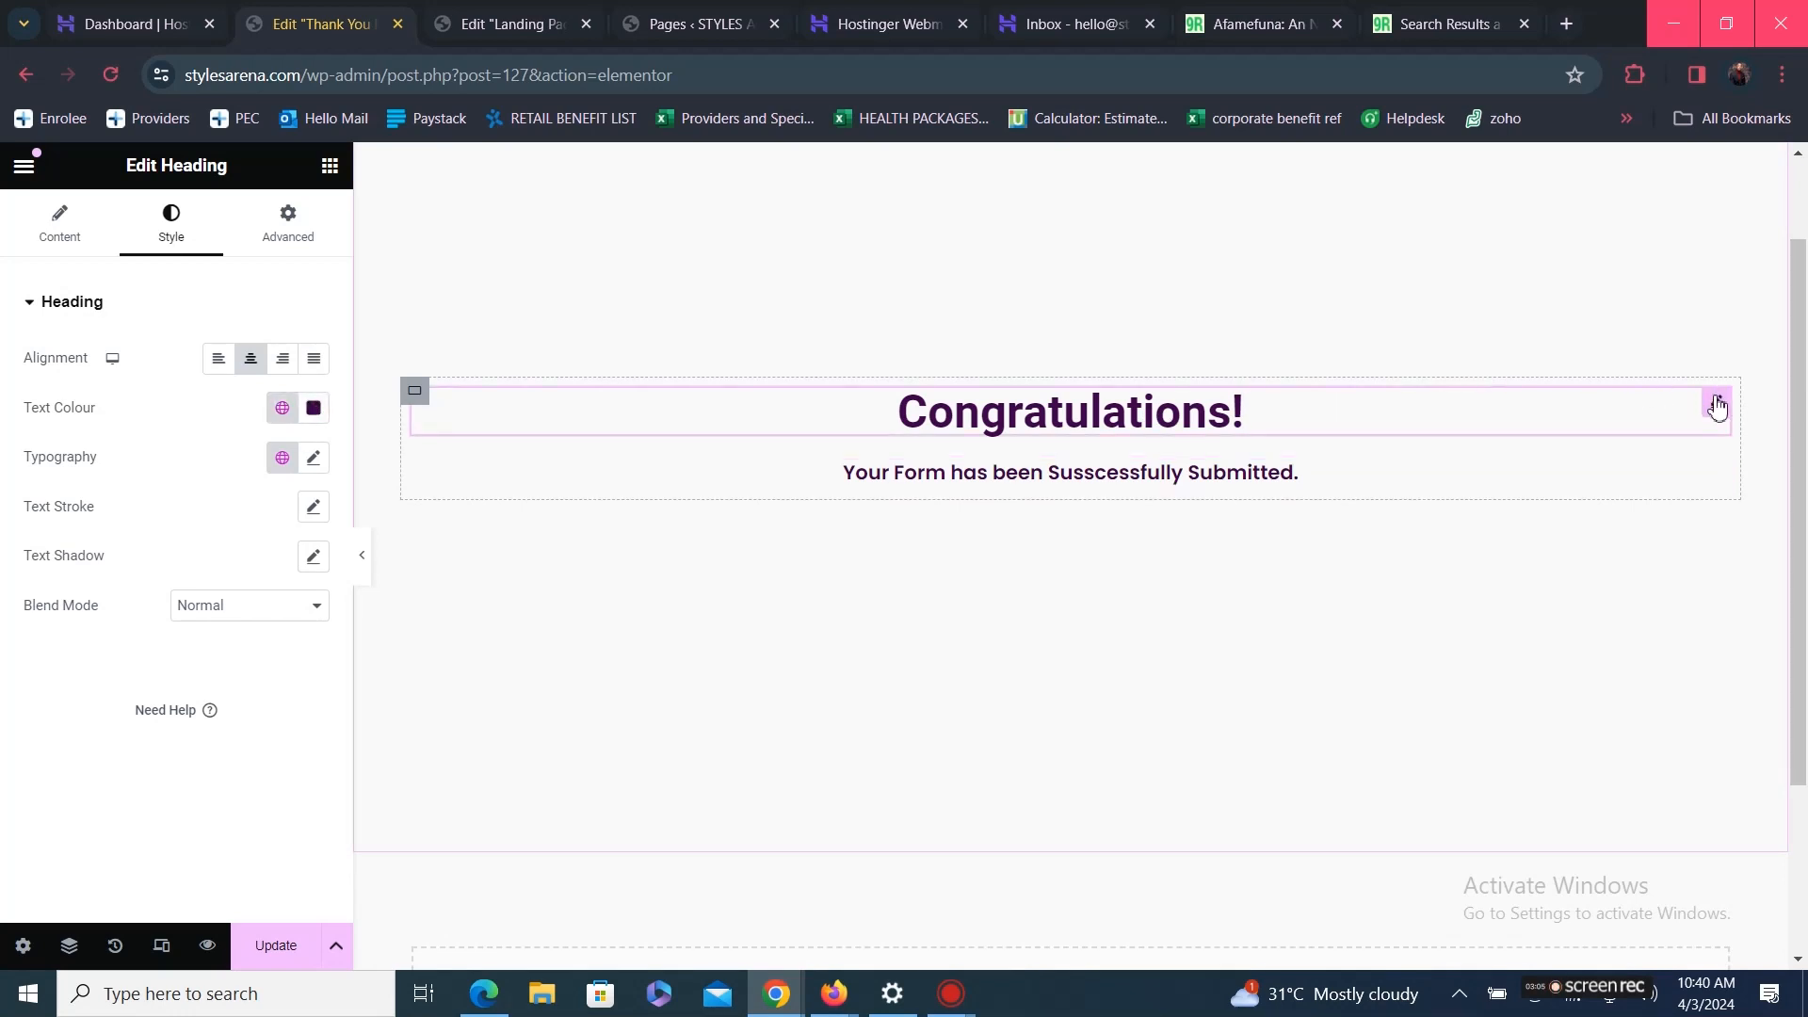
{"action": "left_click", "coordinate": [282, 459]}
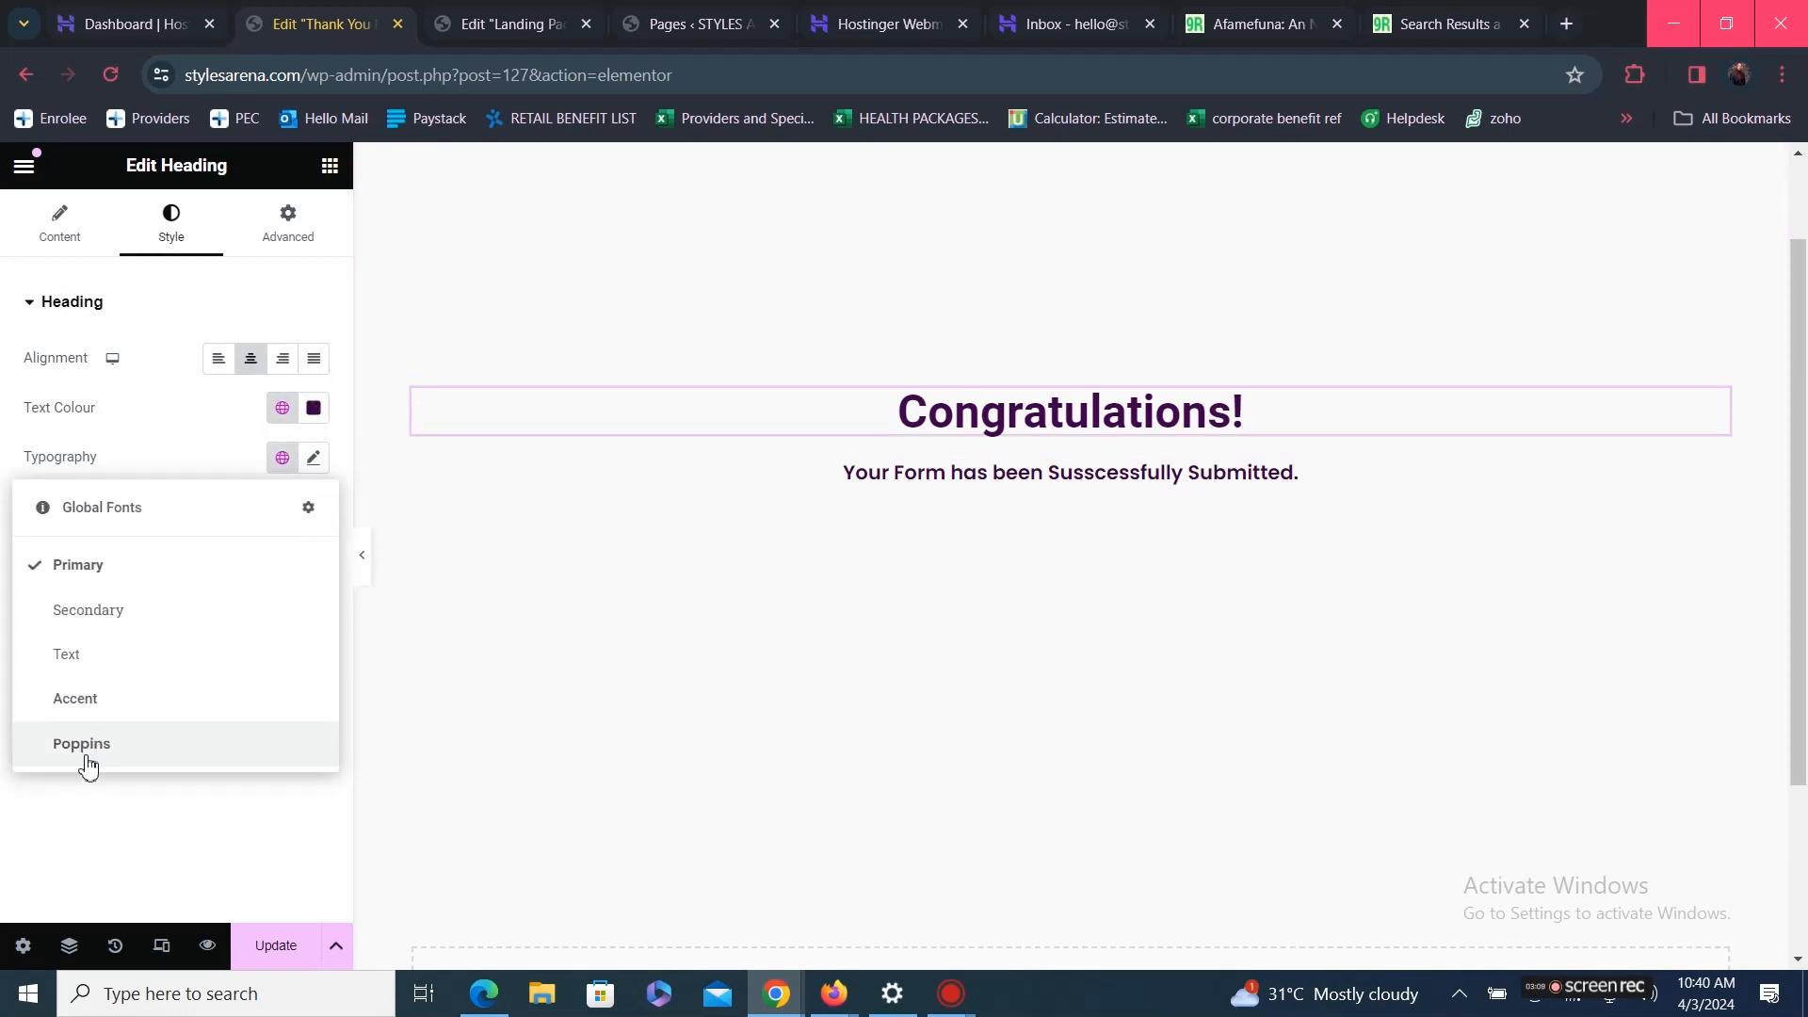
{"action": "left_click", "coordinate": [89, 745]}
{"action": "left_click", "coordinate": [313, 457]}
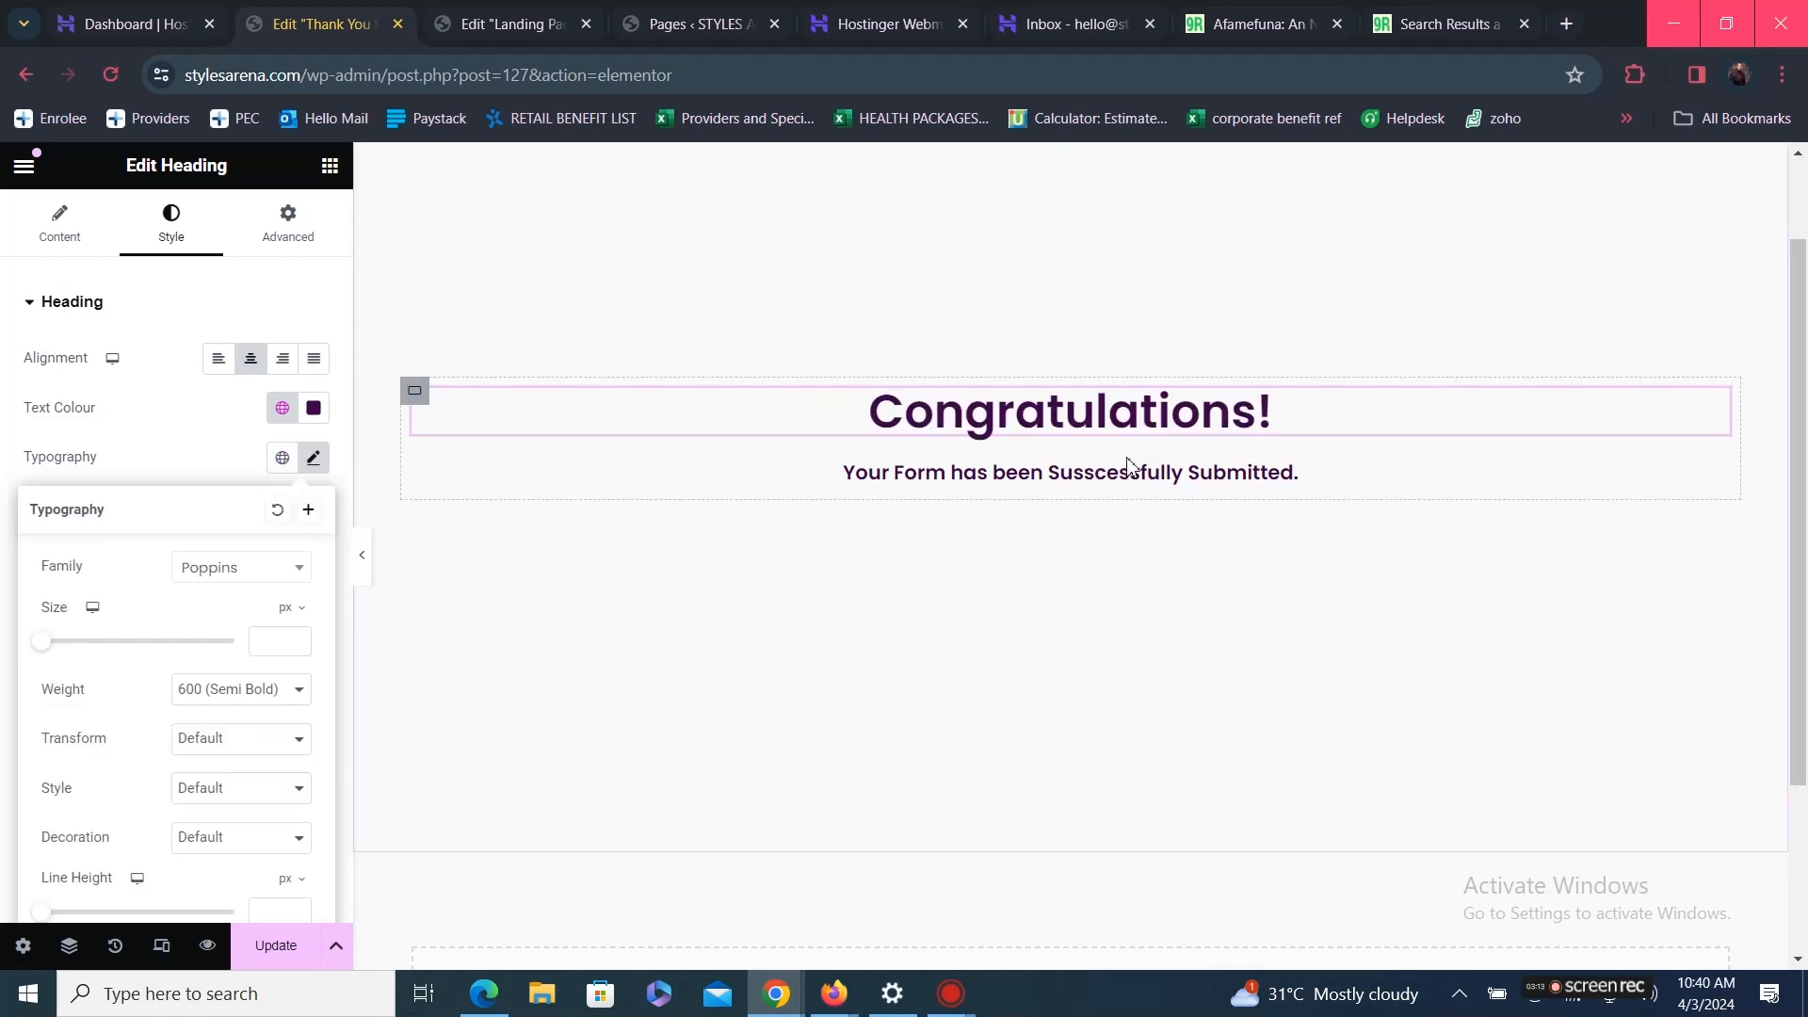
Duplicate the form-submitted heading beneath "Congratulations!"
{"action": "left_click", "coordinate": [883, 472]}
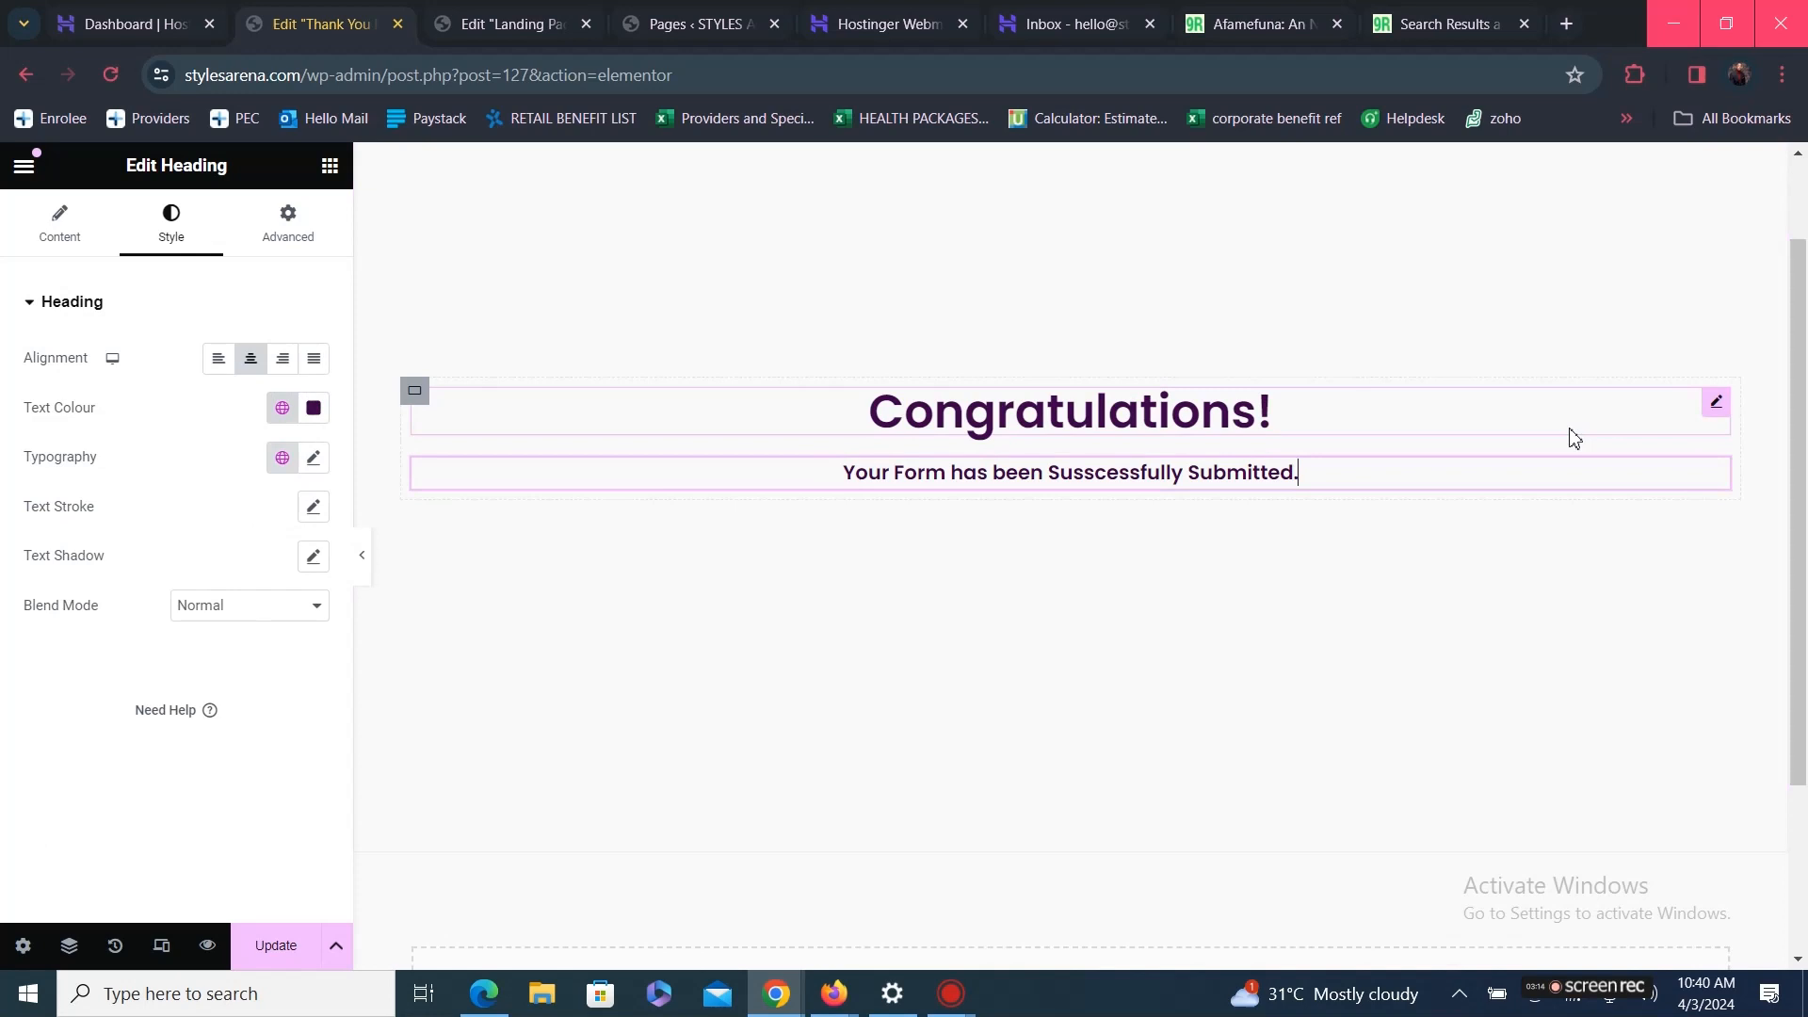
{"action": "left_click", "coordinate": [1718, 473]}
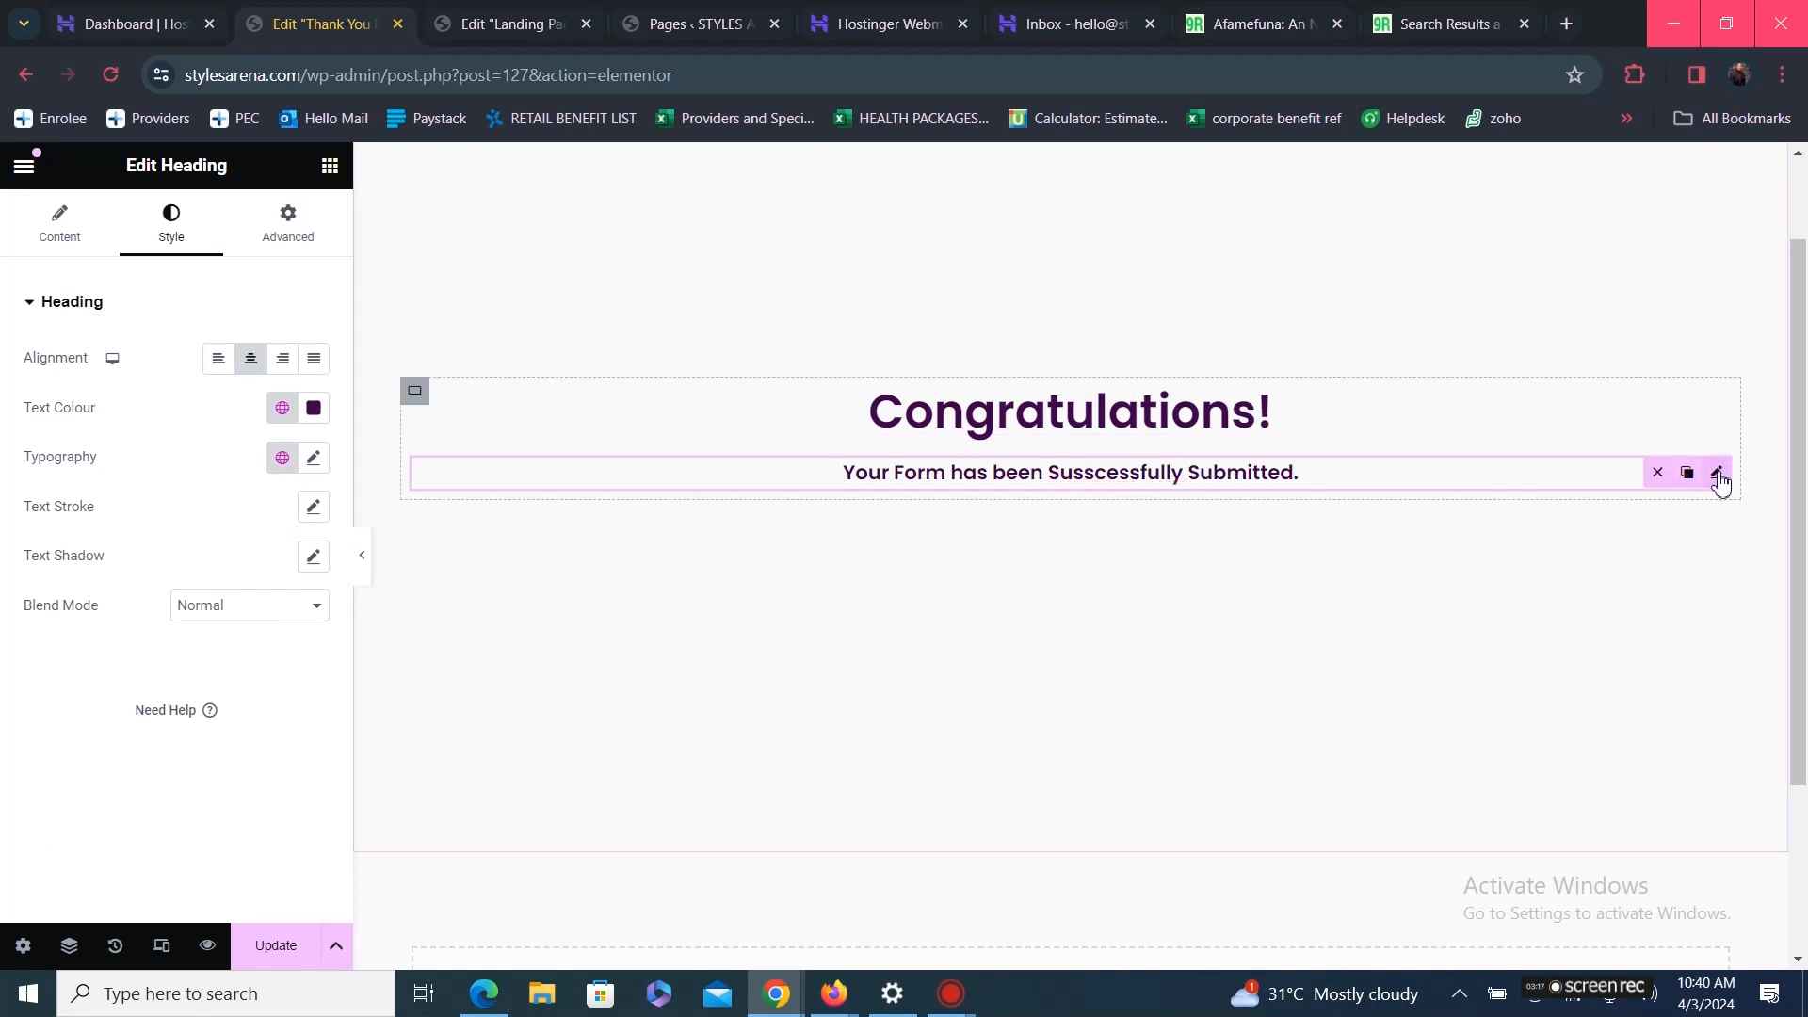
{"action": "left_click", "coordinate": [1686, 472]}
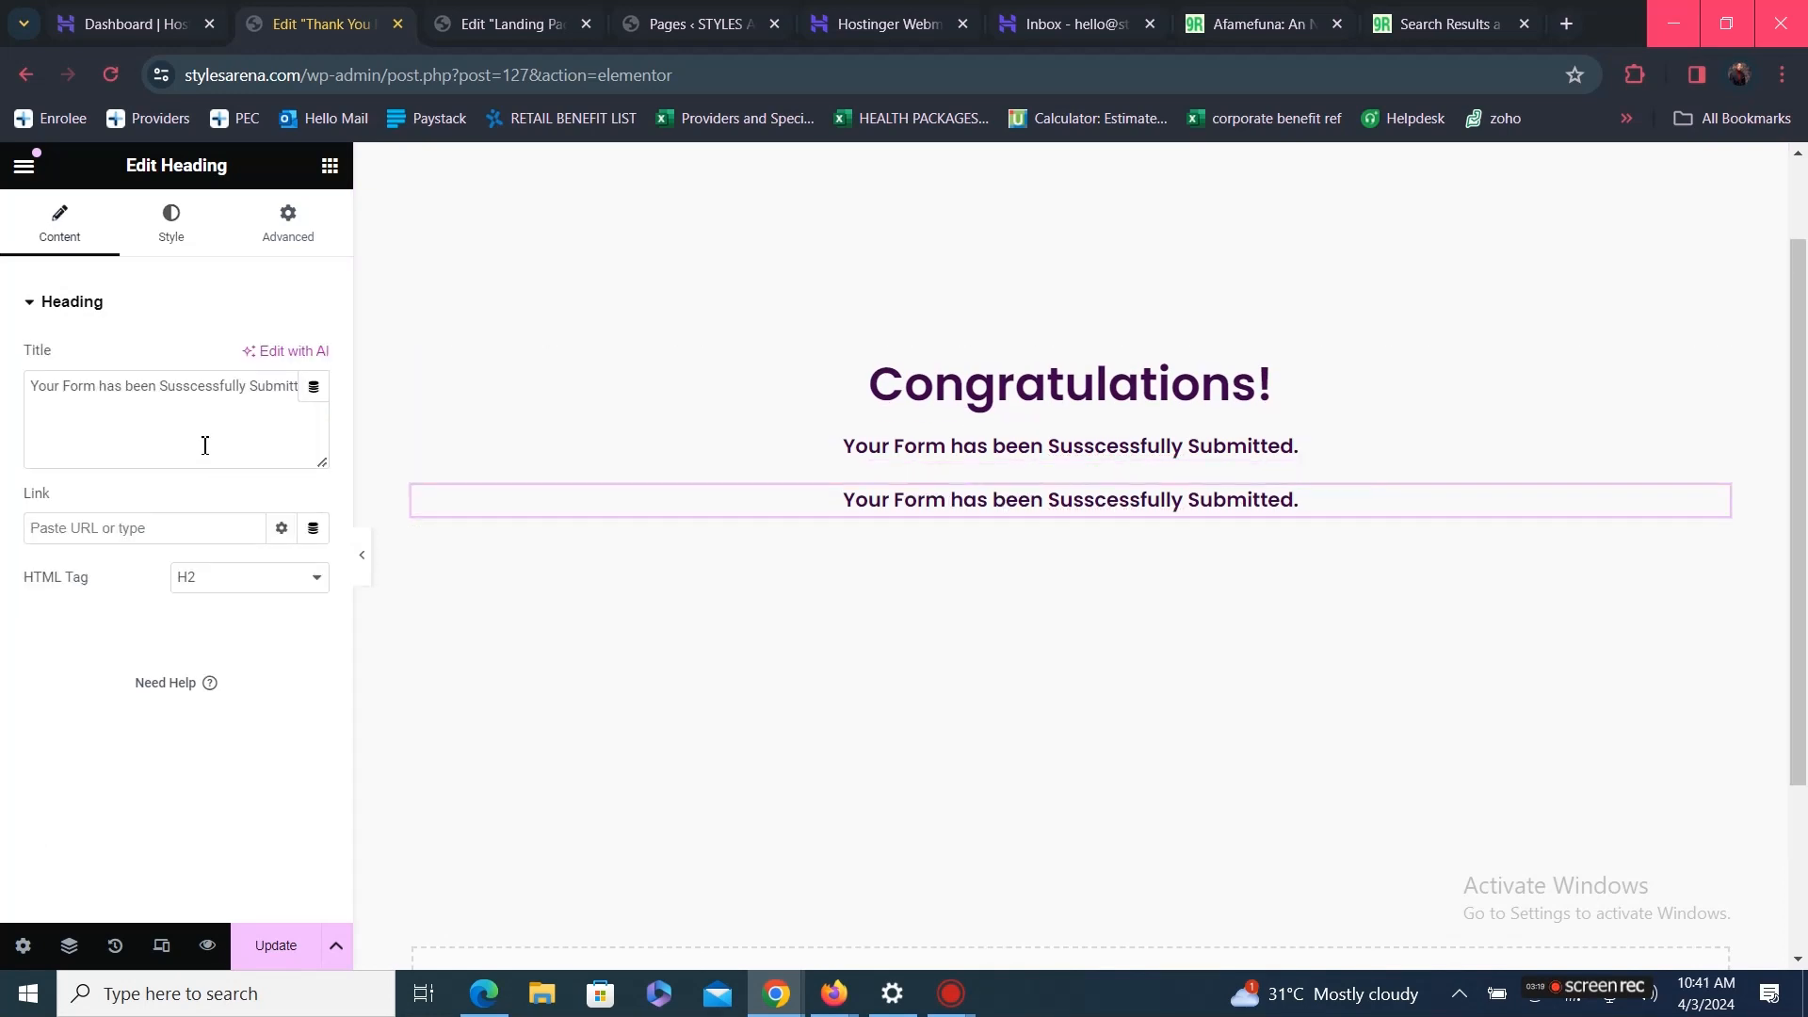
Retitle the duplicated heading at the end of the container as "Kindly Check Your Mailbox for Your Coupon Code" and preview the page
{"action": "triple_click", "coordinate": [197, 377]}
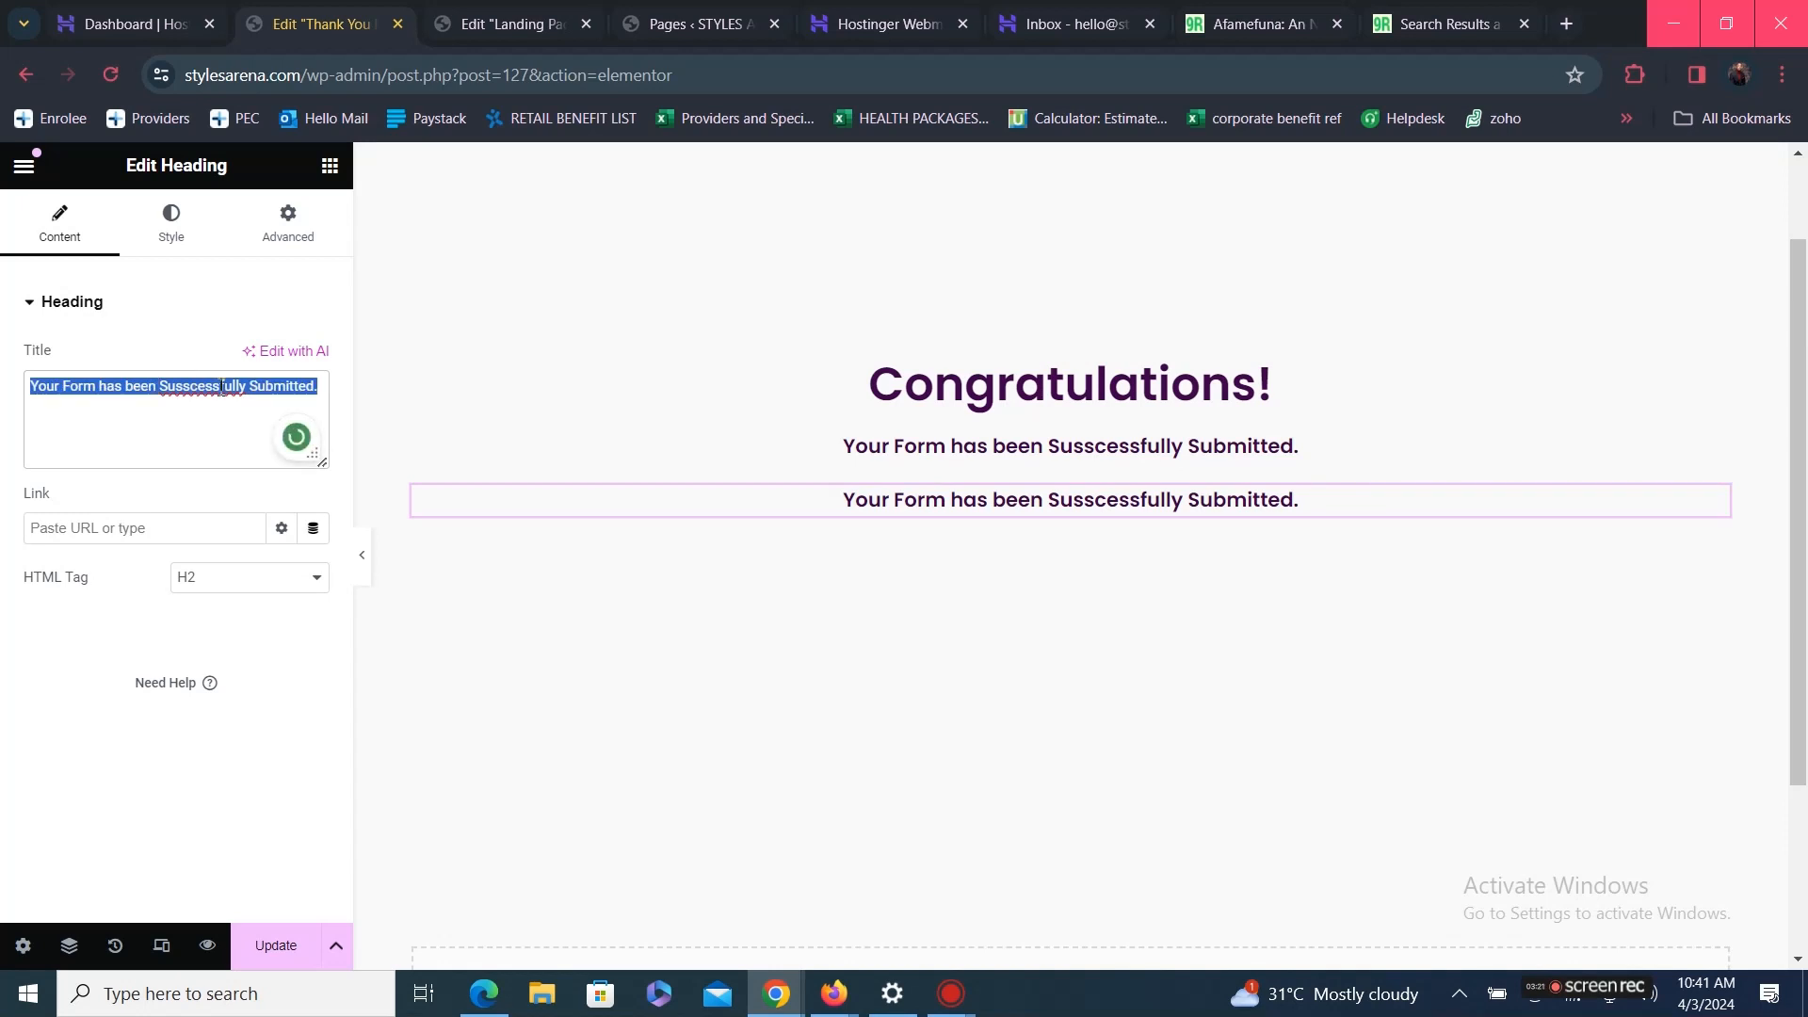
{"action": "type", "text": "Kindy"}
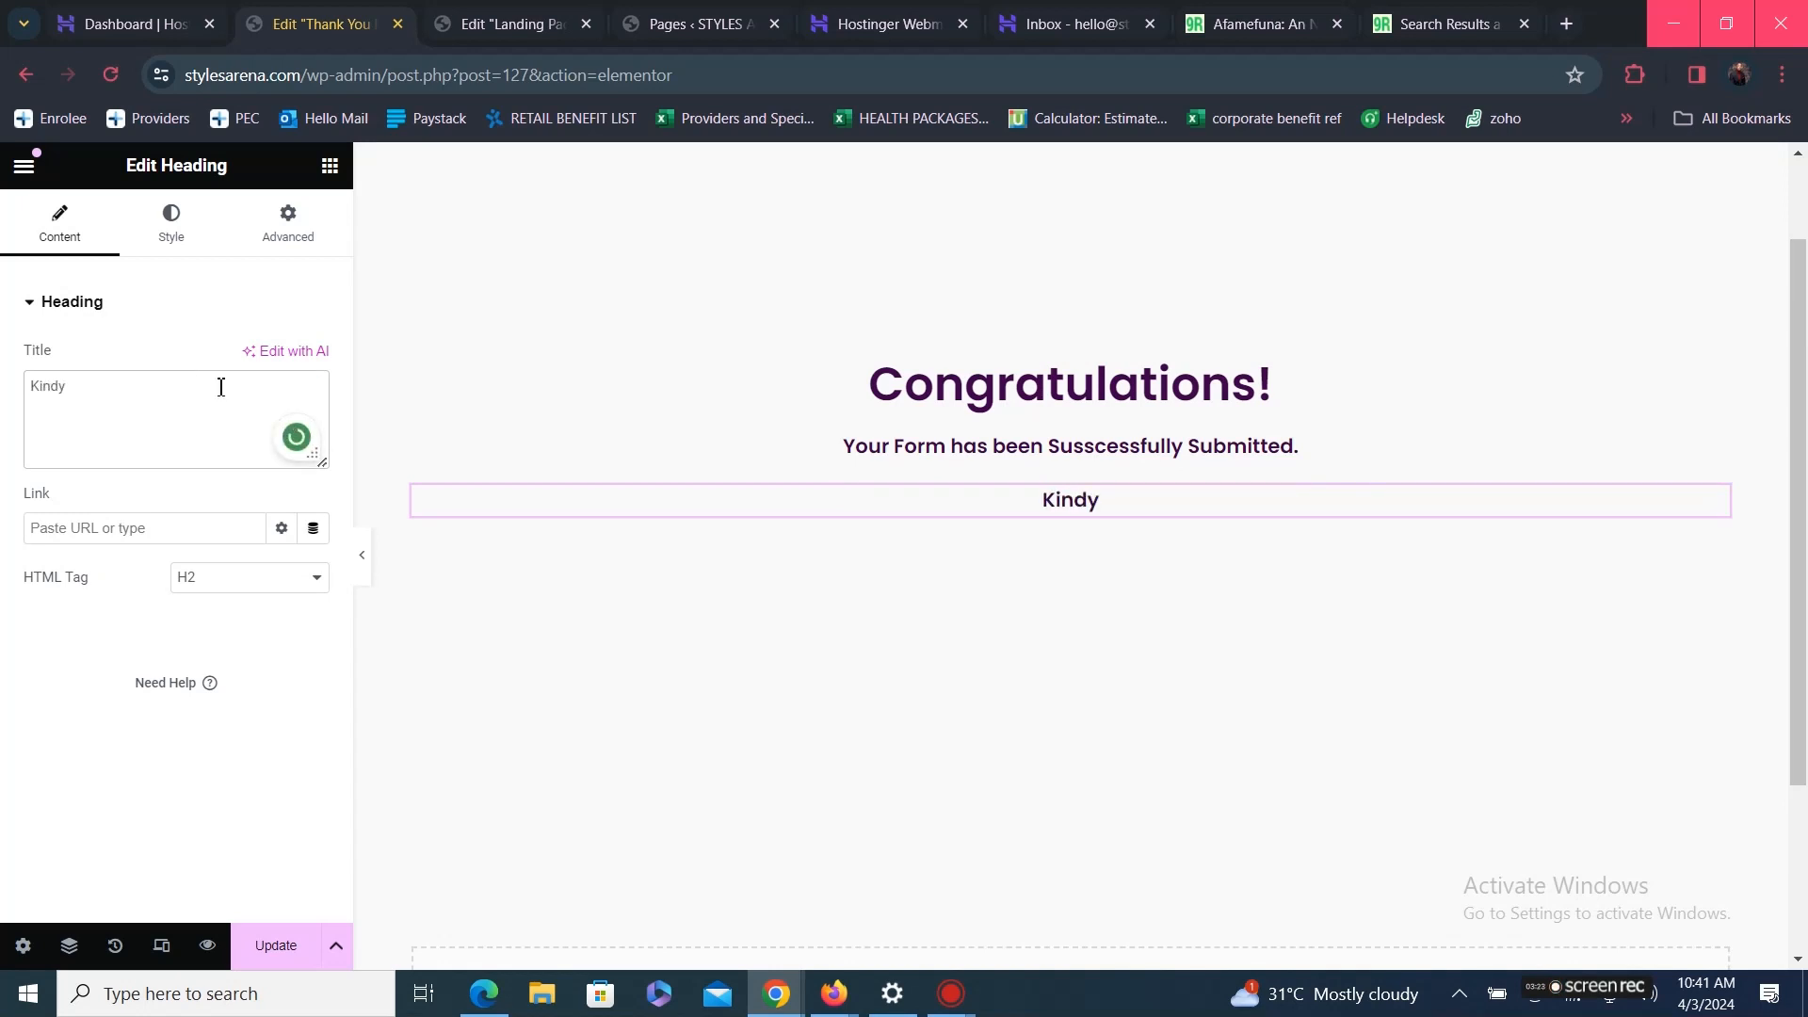
{"action": "type", "text": "ly"}
{"action": "key", "text": "BackSpace"}
{"action": "key", "text": "BackSpace"}
{"action": "key", "text": "BackSpace"}
{"action": "key", "text": "BackSpace"}
{"action": "type", "text": "ly chec"}
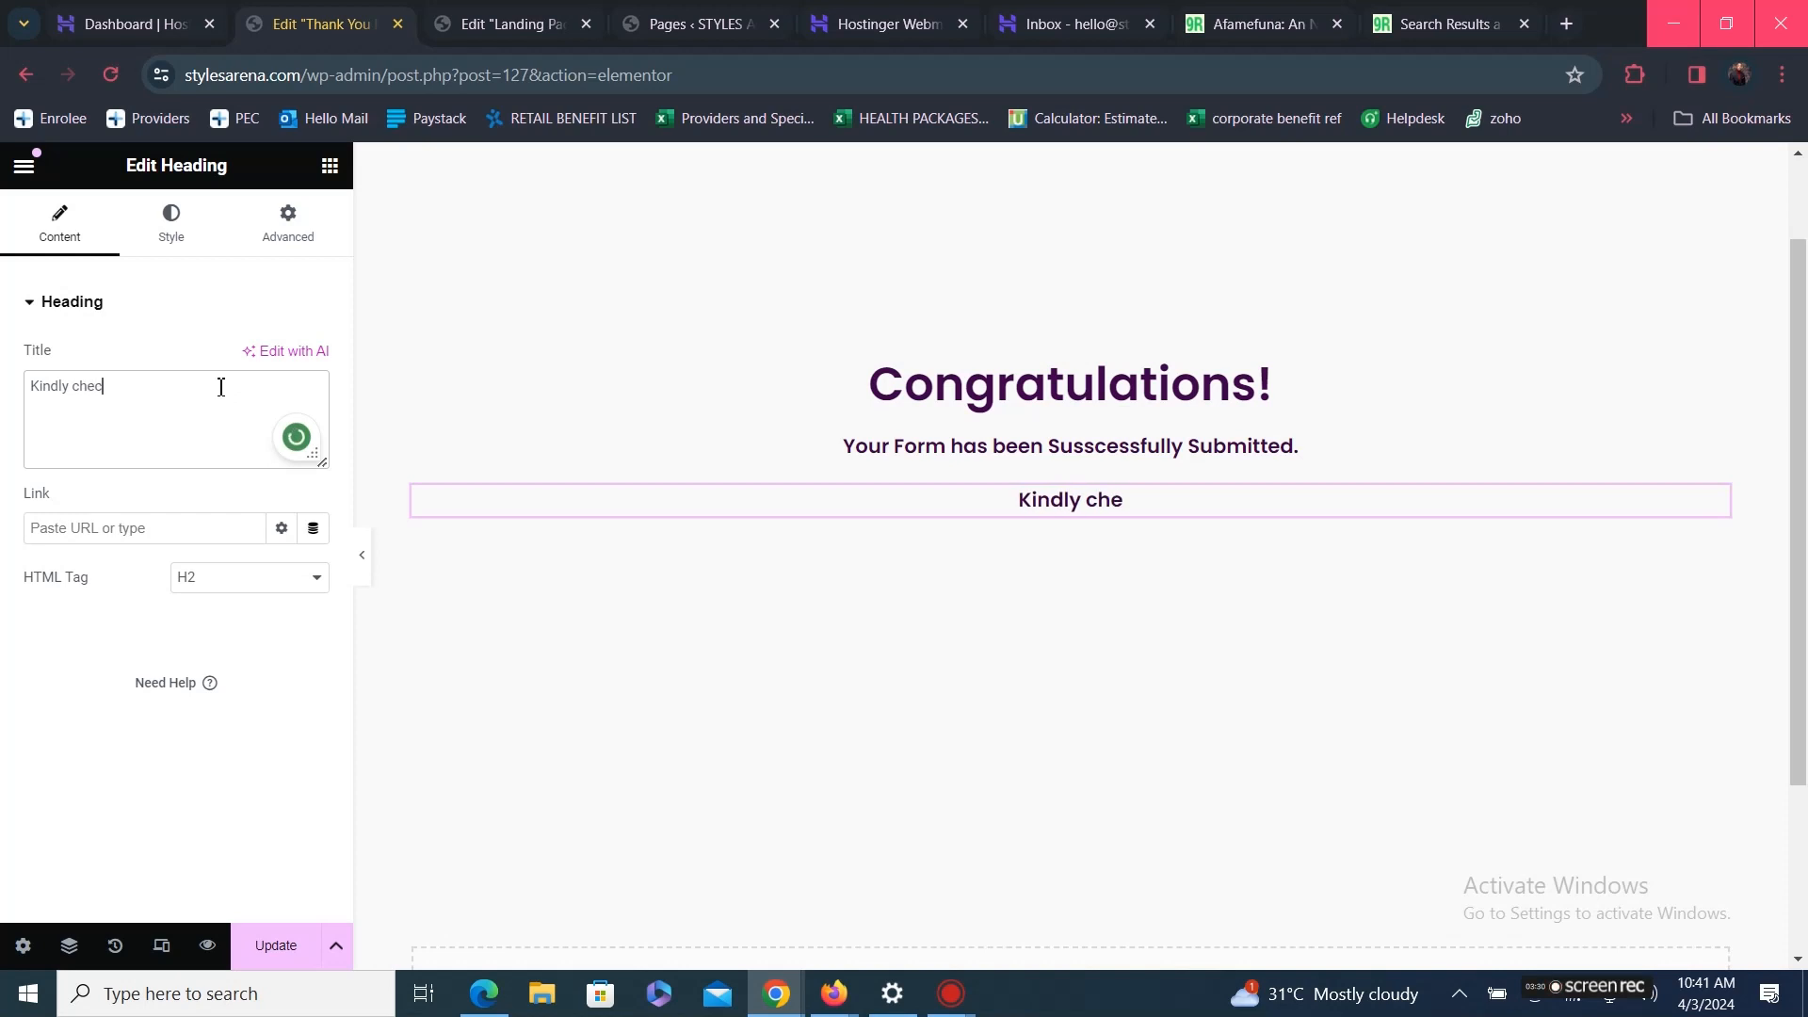
{"action": "type", "text": "k youe"}
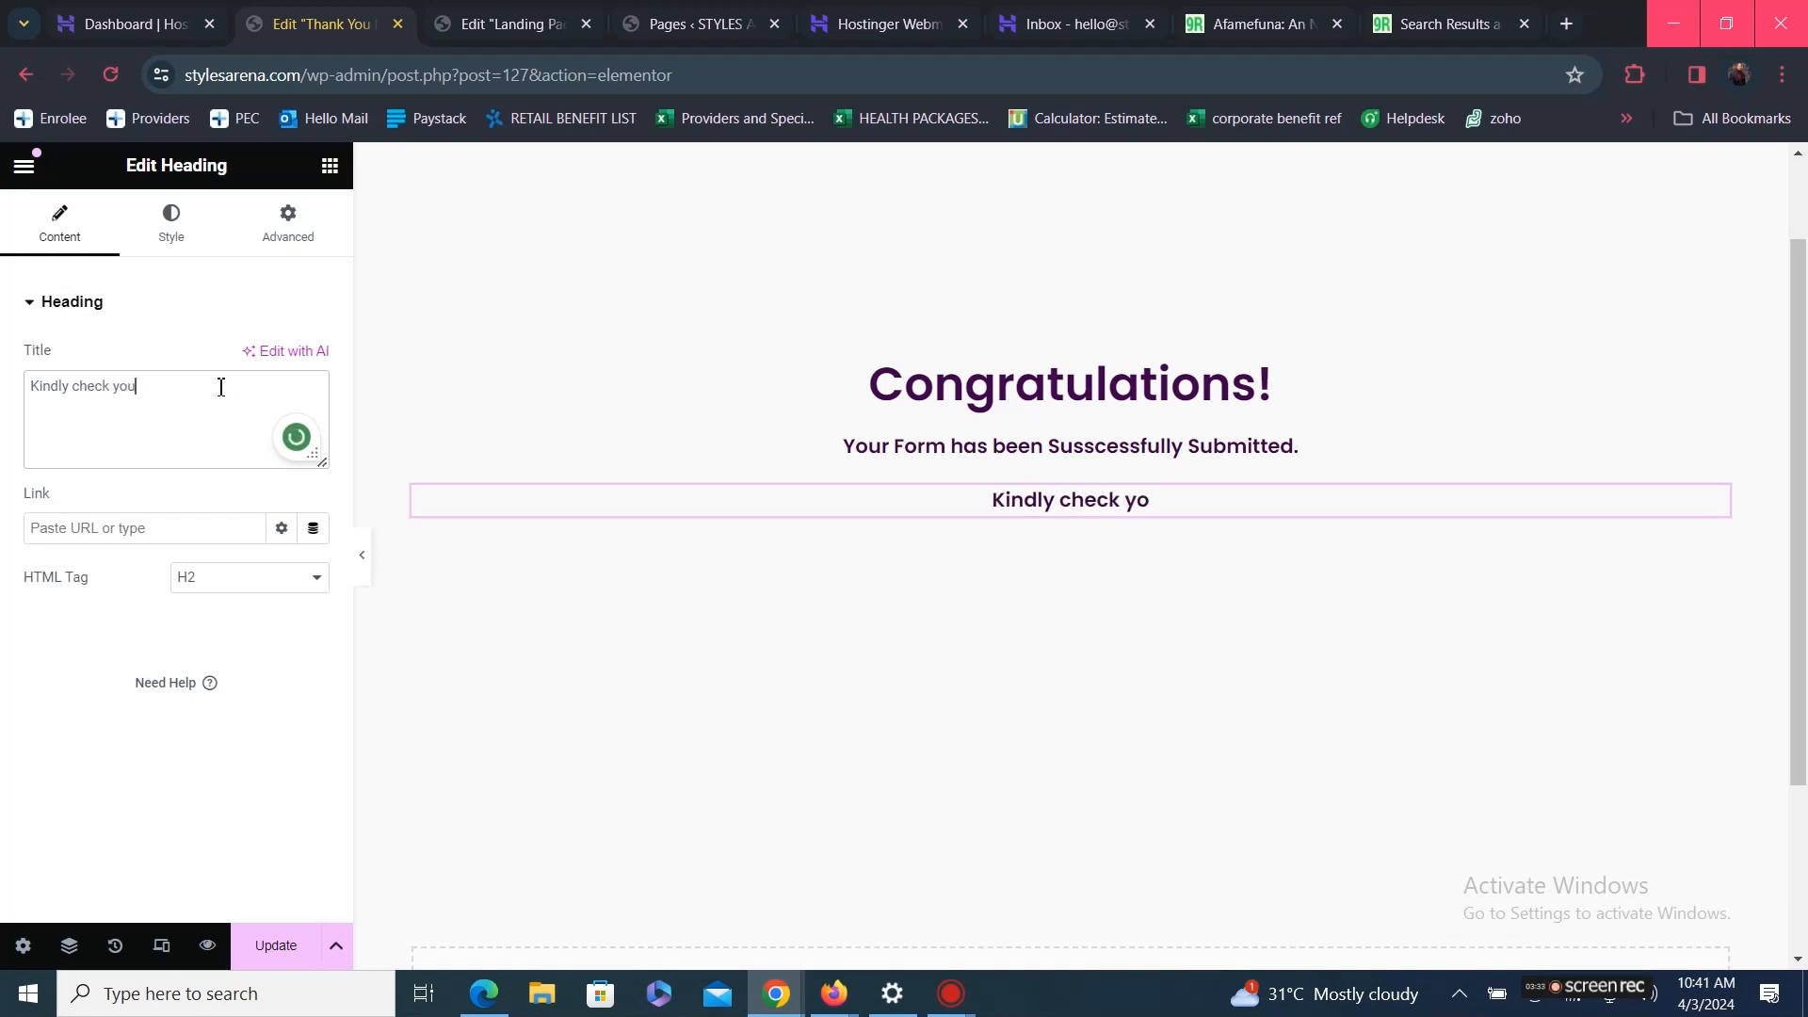
{"action": "key", "text": "BackSpace"}
{"action": "key", "text": "BackSpace"}
{"action": "key", "text": "BackSpace"}
{"action": "key", "text": "BackSpace"}
{"action": "key", "text": "BackSpace"}
{"action": "key", "text": "BackSpace"}
{"action": "key", "text": "BackSpace"}
{"action": "key", "text": "BackSpace"}
{"action": "key", "text": "BackSpace"}
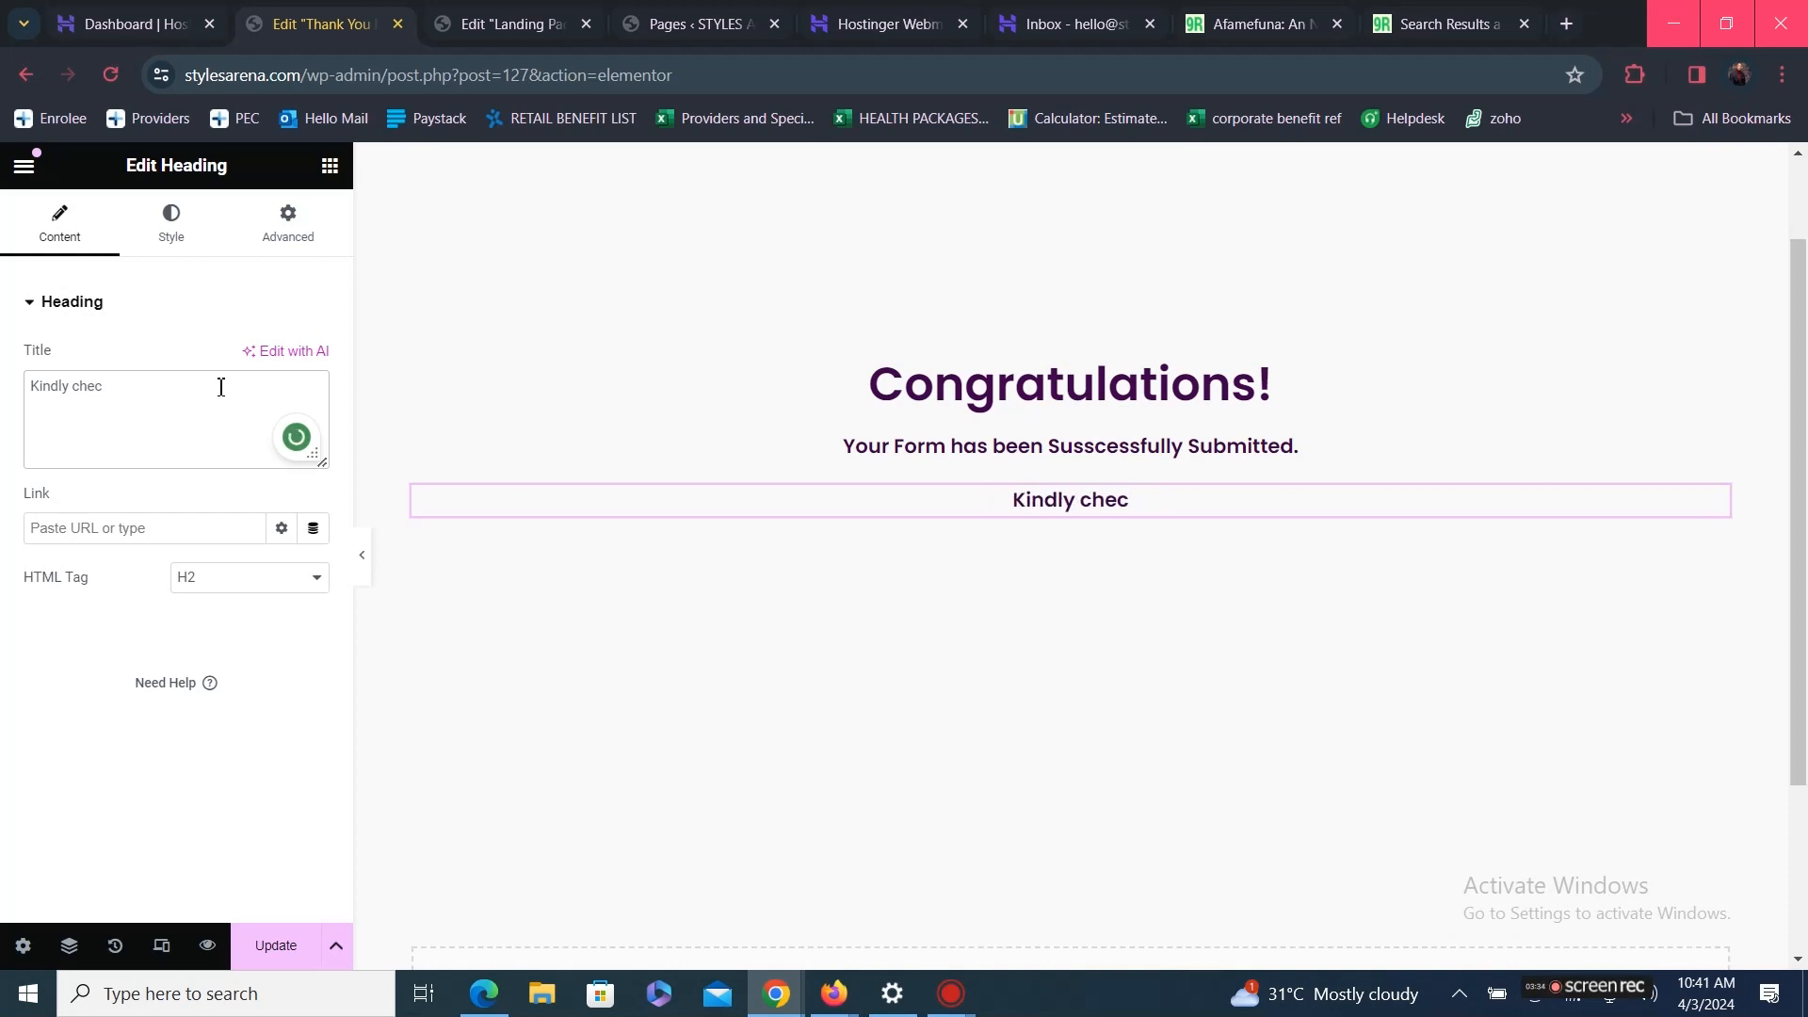
{"action": "key", "text": "BackSpace"}
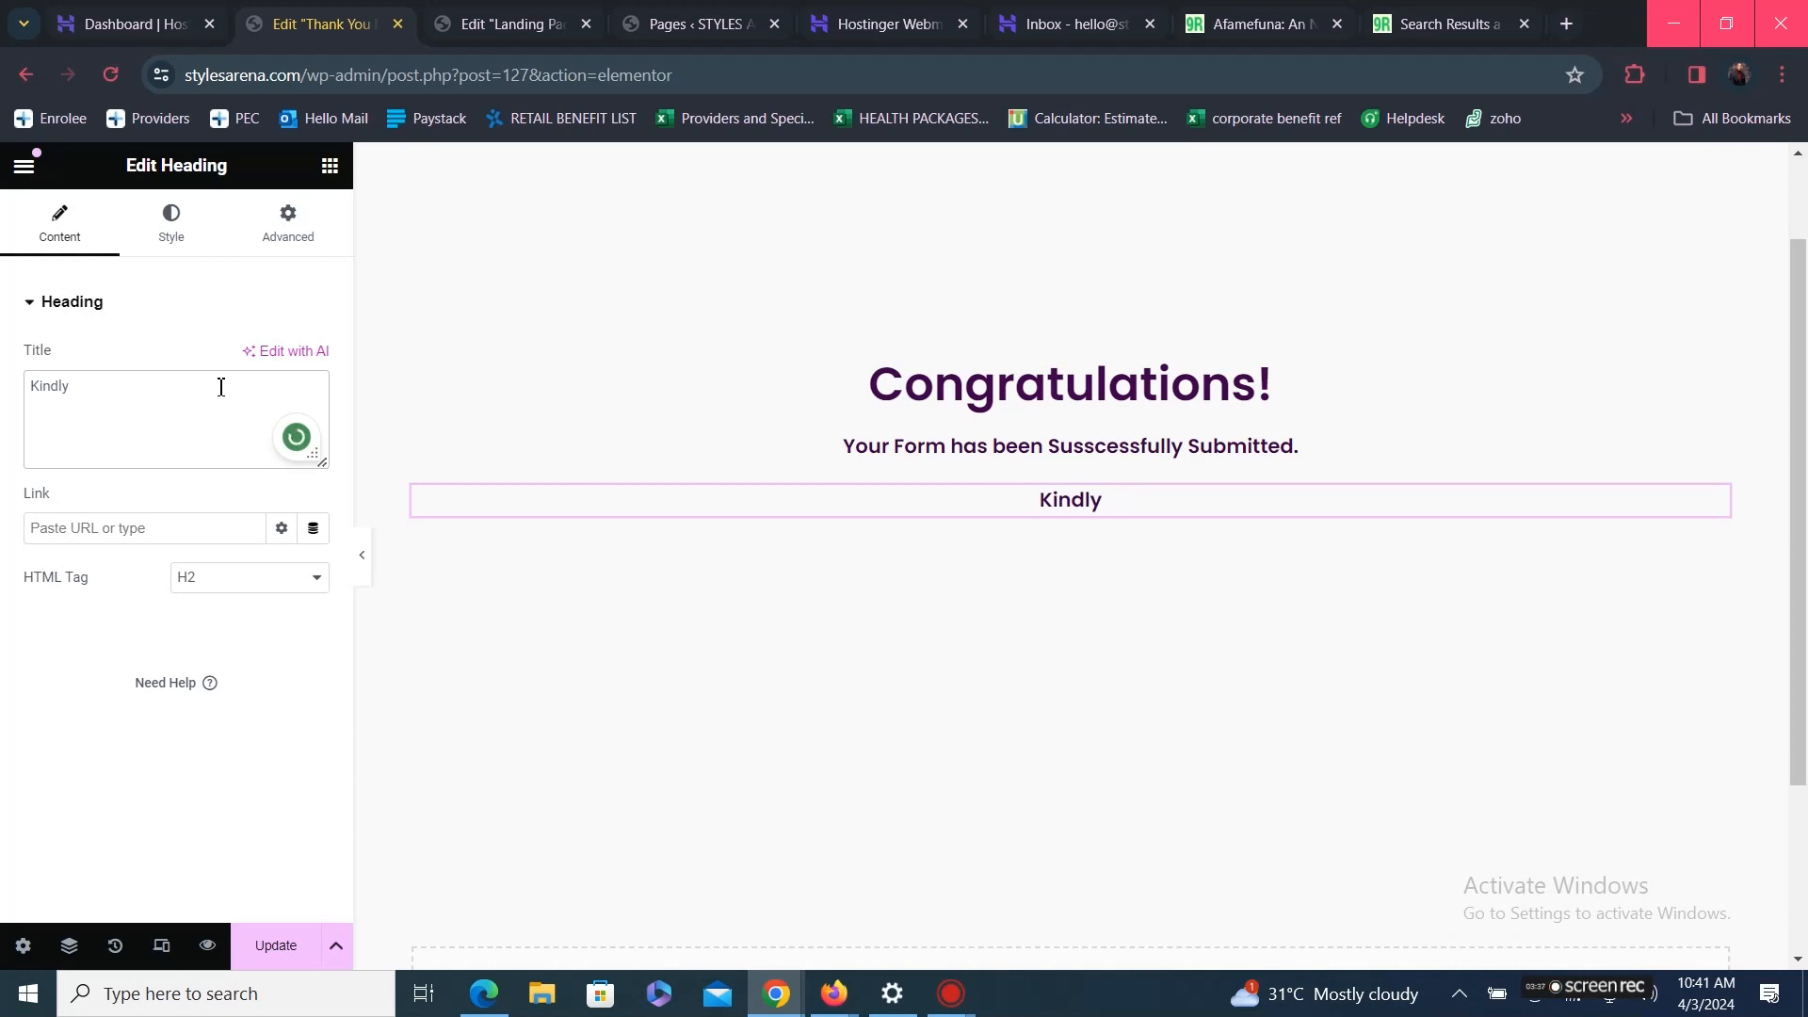
{"action": "type", "text": "Check"}
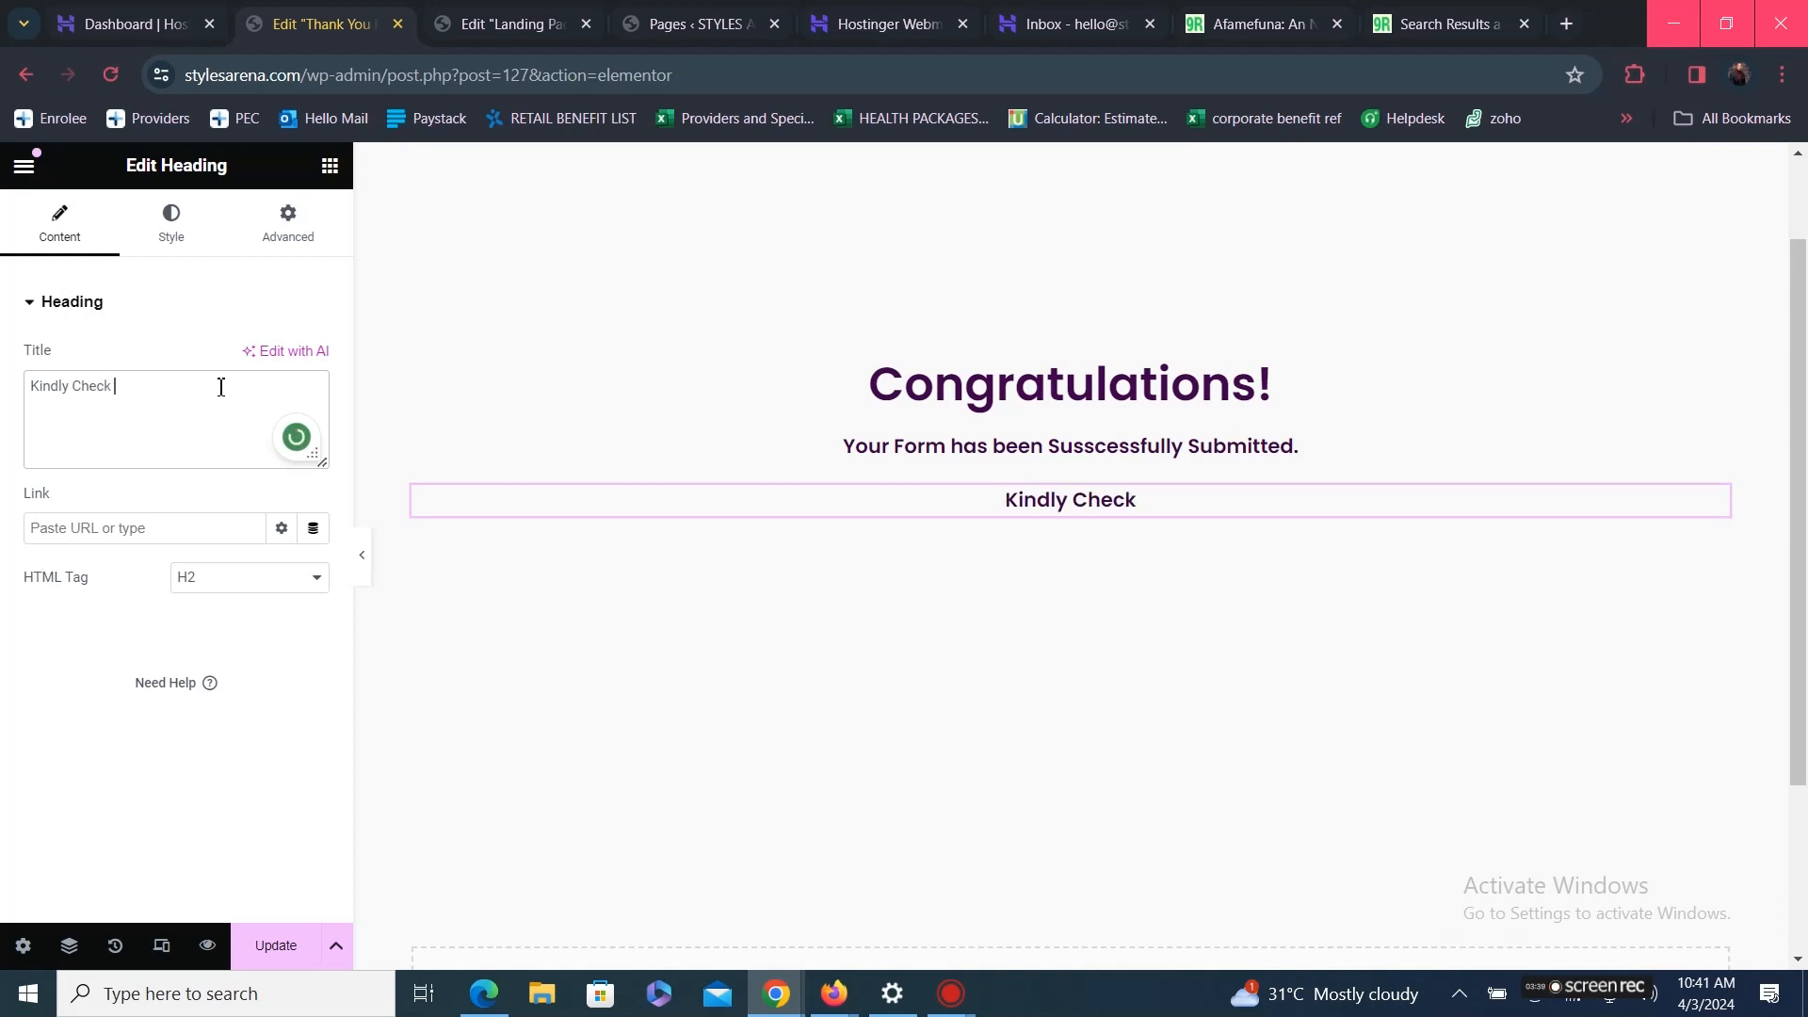
{"action": "type", "text": " Y"}
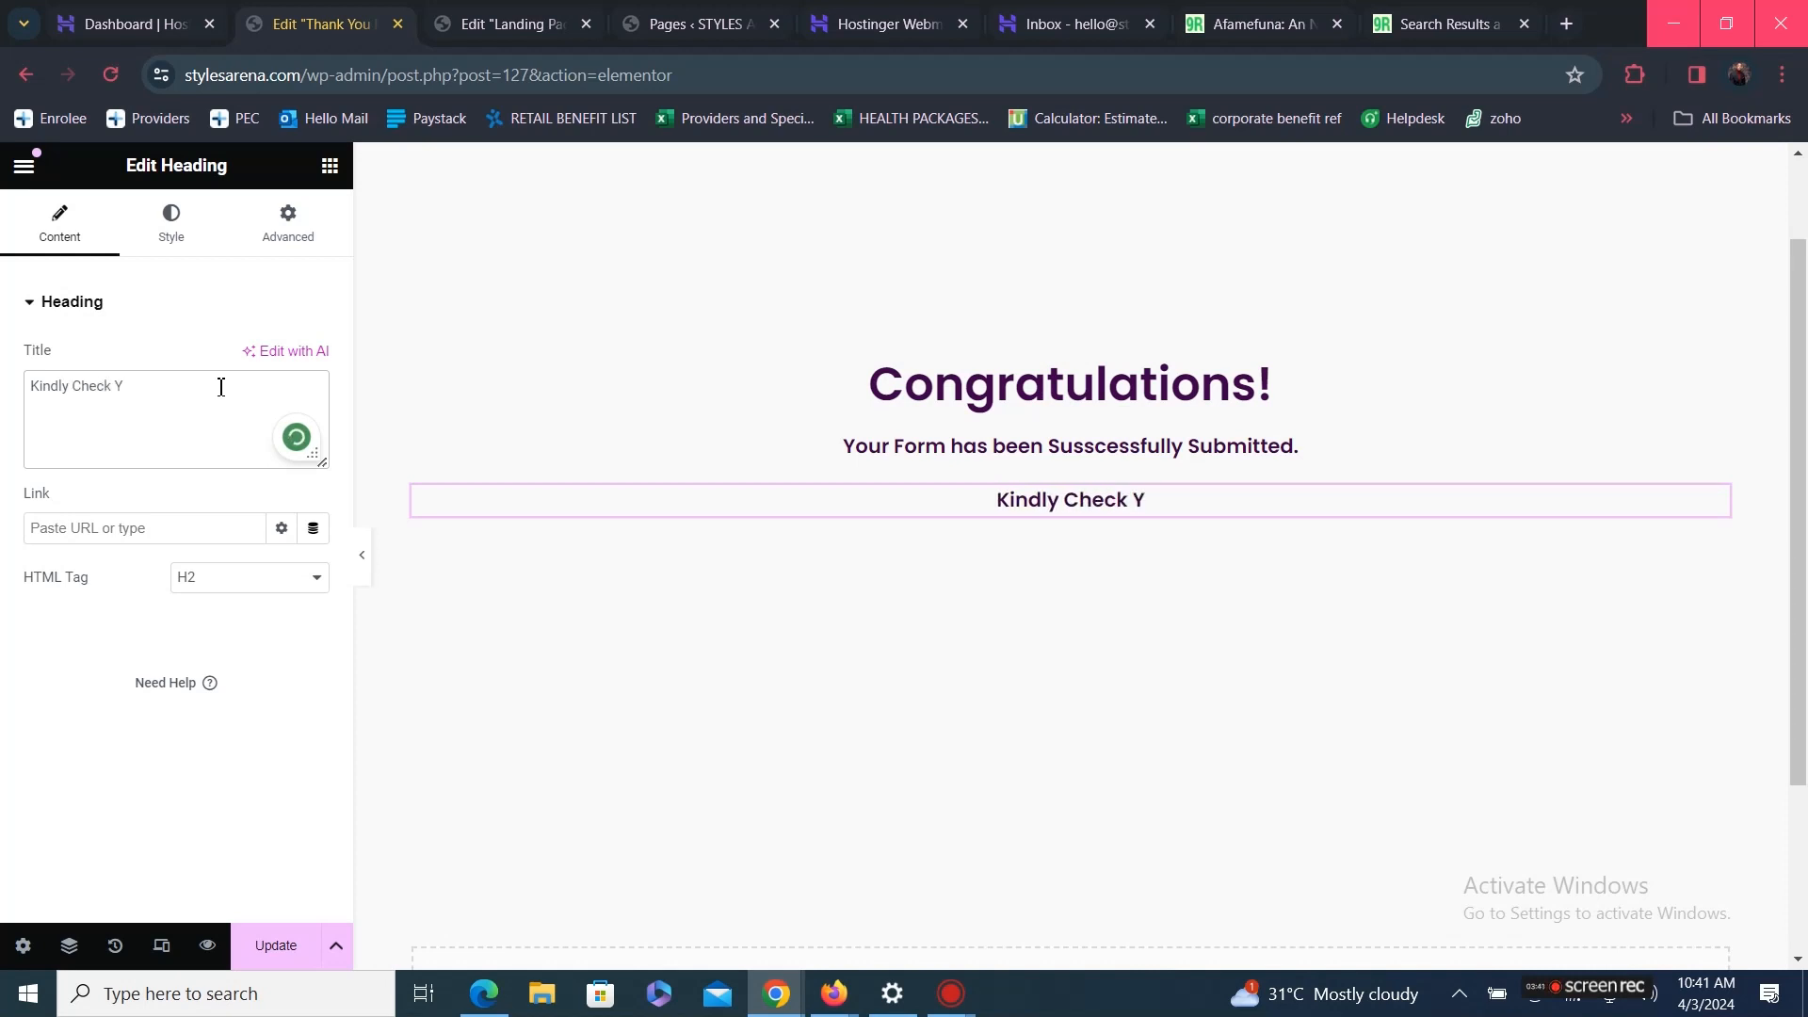
{"action": "type", "text": "our Ma"}
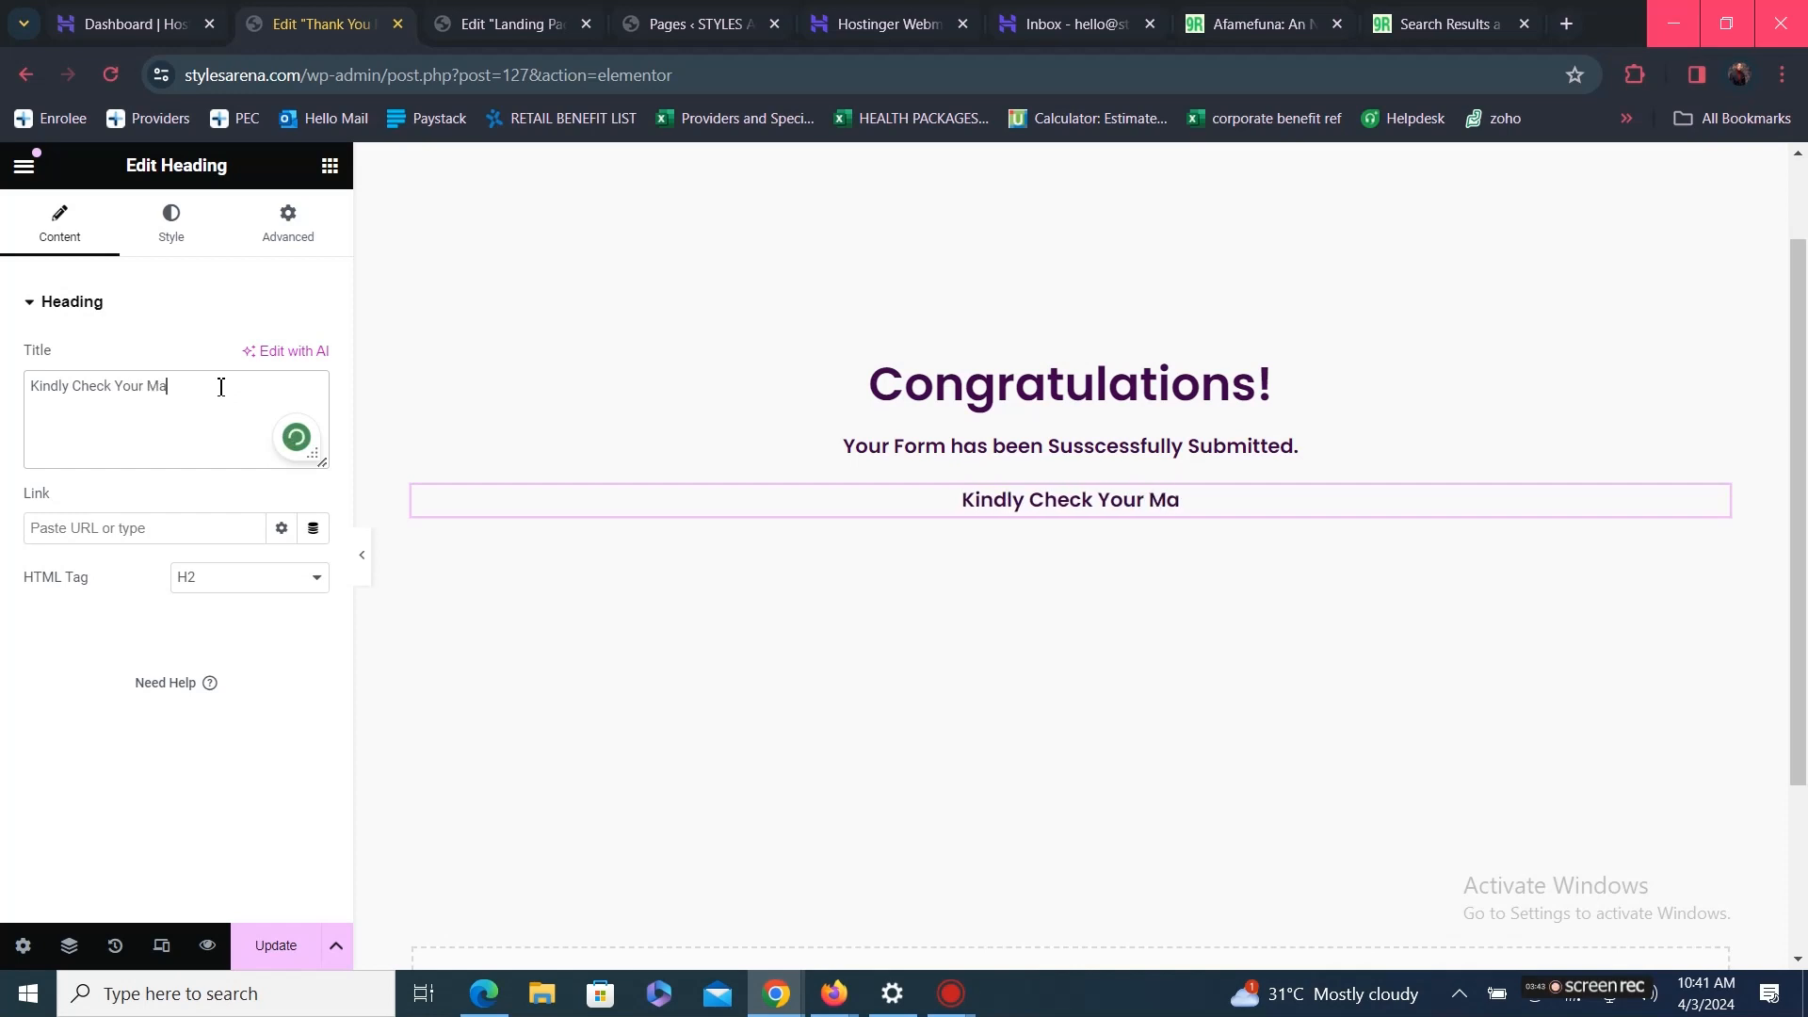
{"action": "type", "text": "ilboc"}
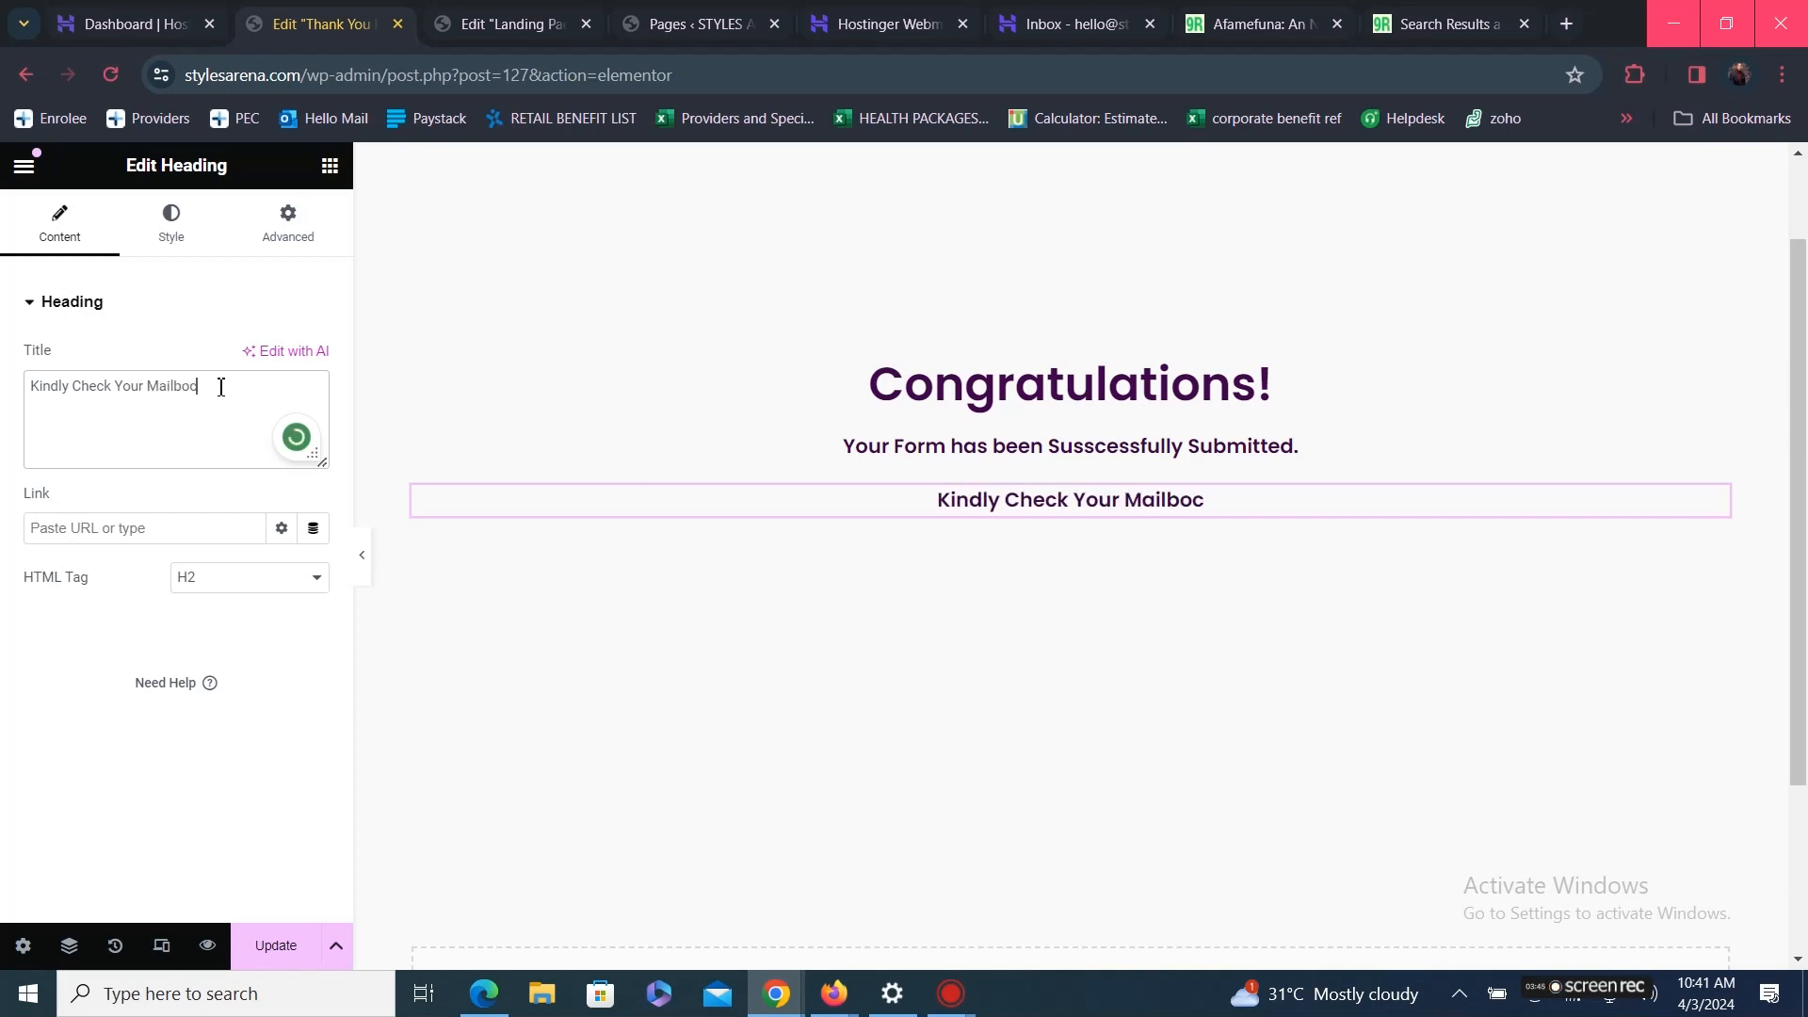
{"action": "key", "text": "BackSpace"}
{"action": "type", "text": "x fo"}
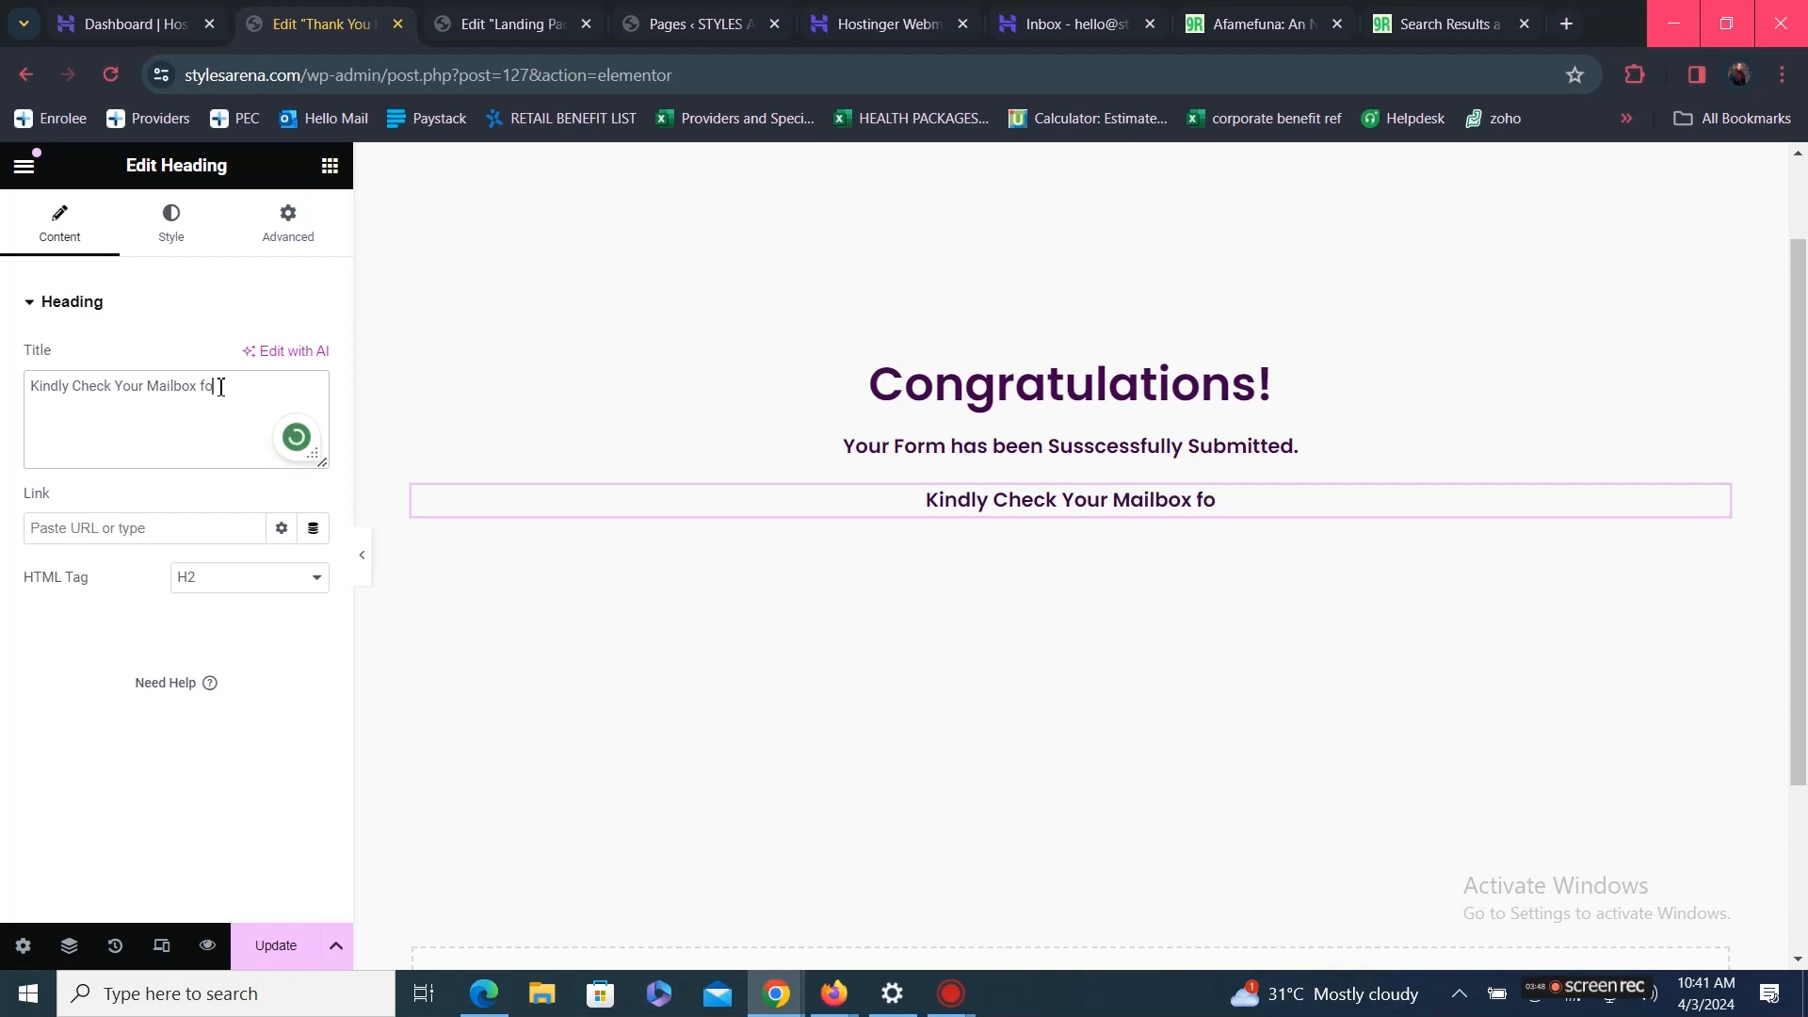
{"action": "type", "text": "r Your"}
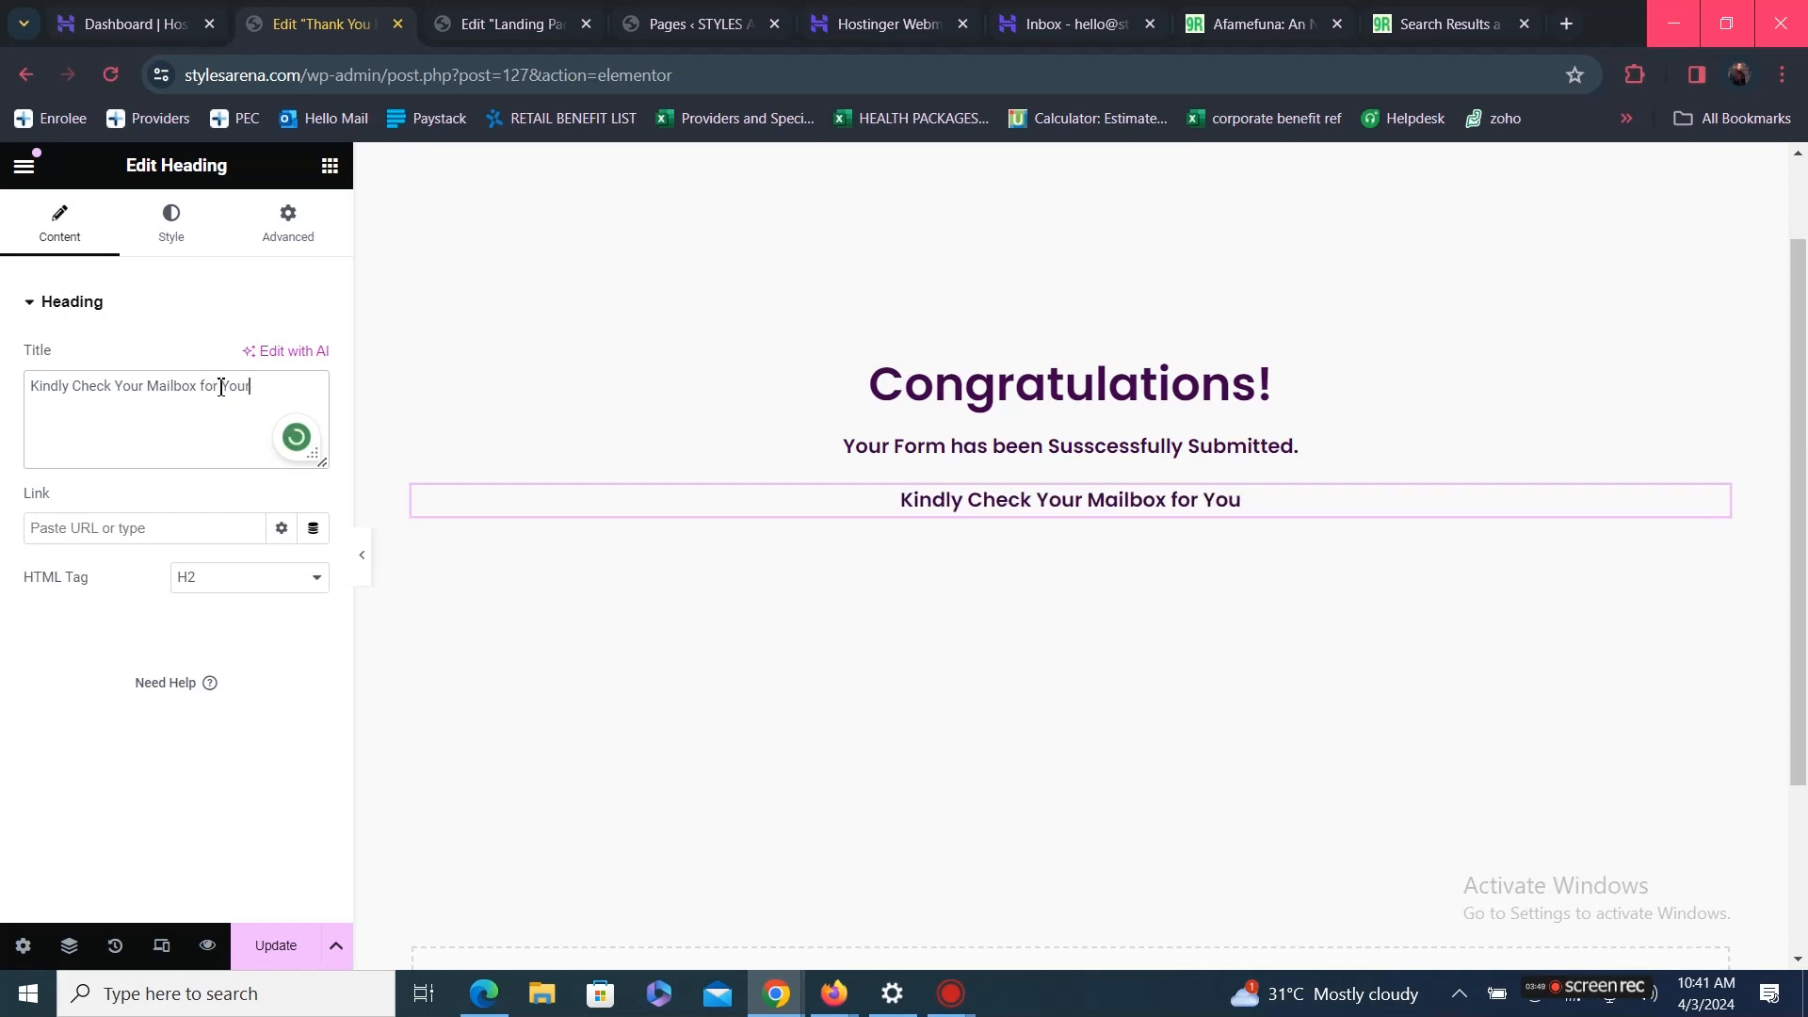
{"action": "type", "text": " Coupon"}
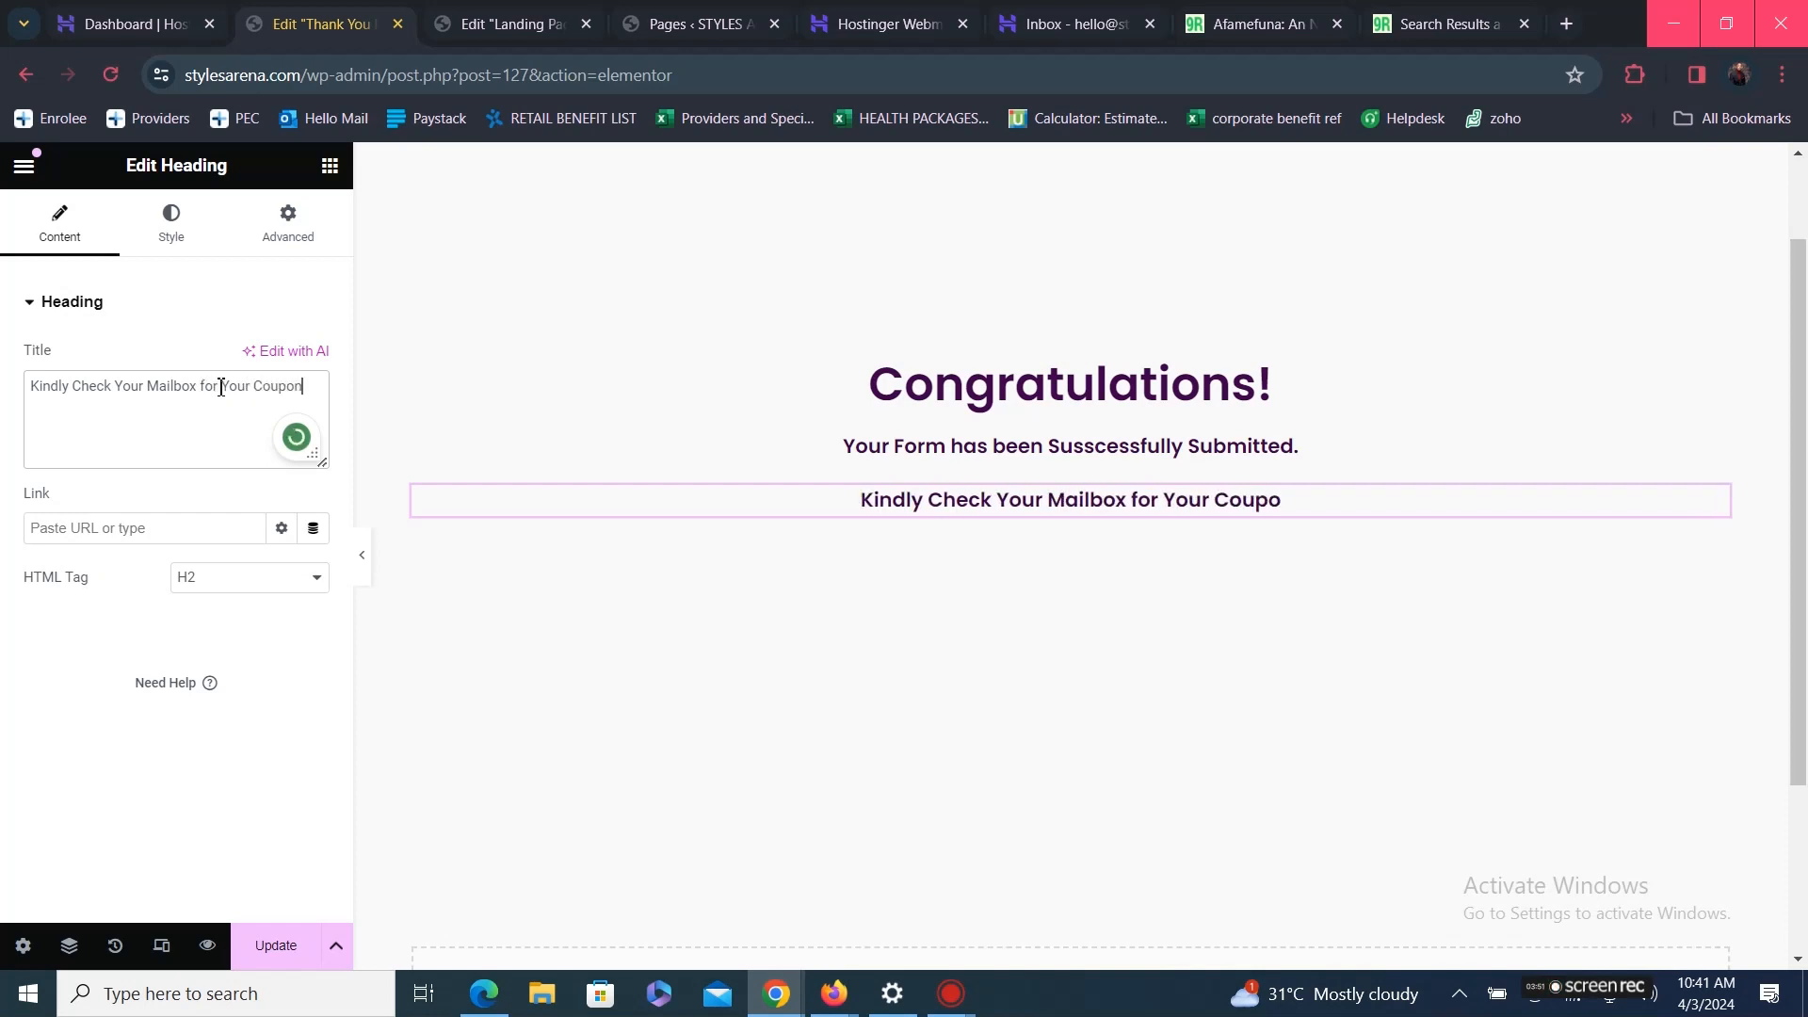
{"action": "type", "text": " Code"}
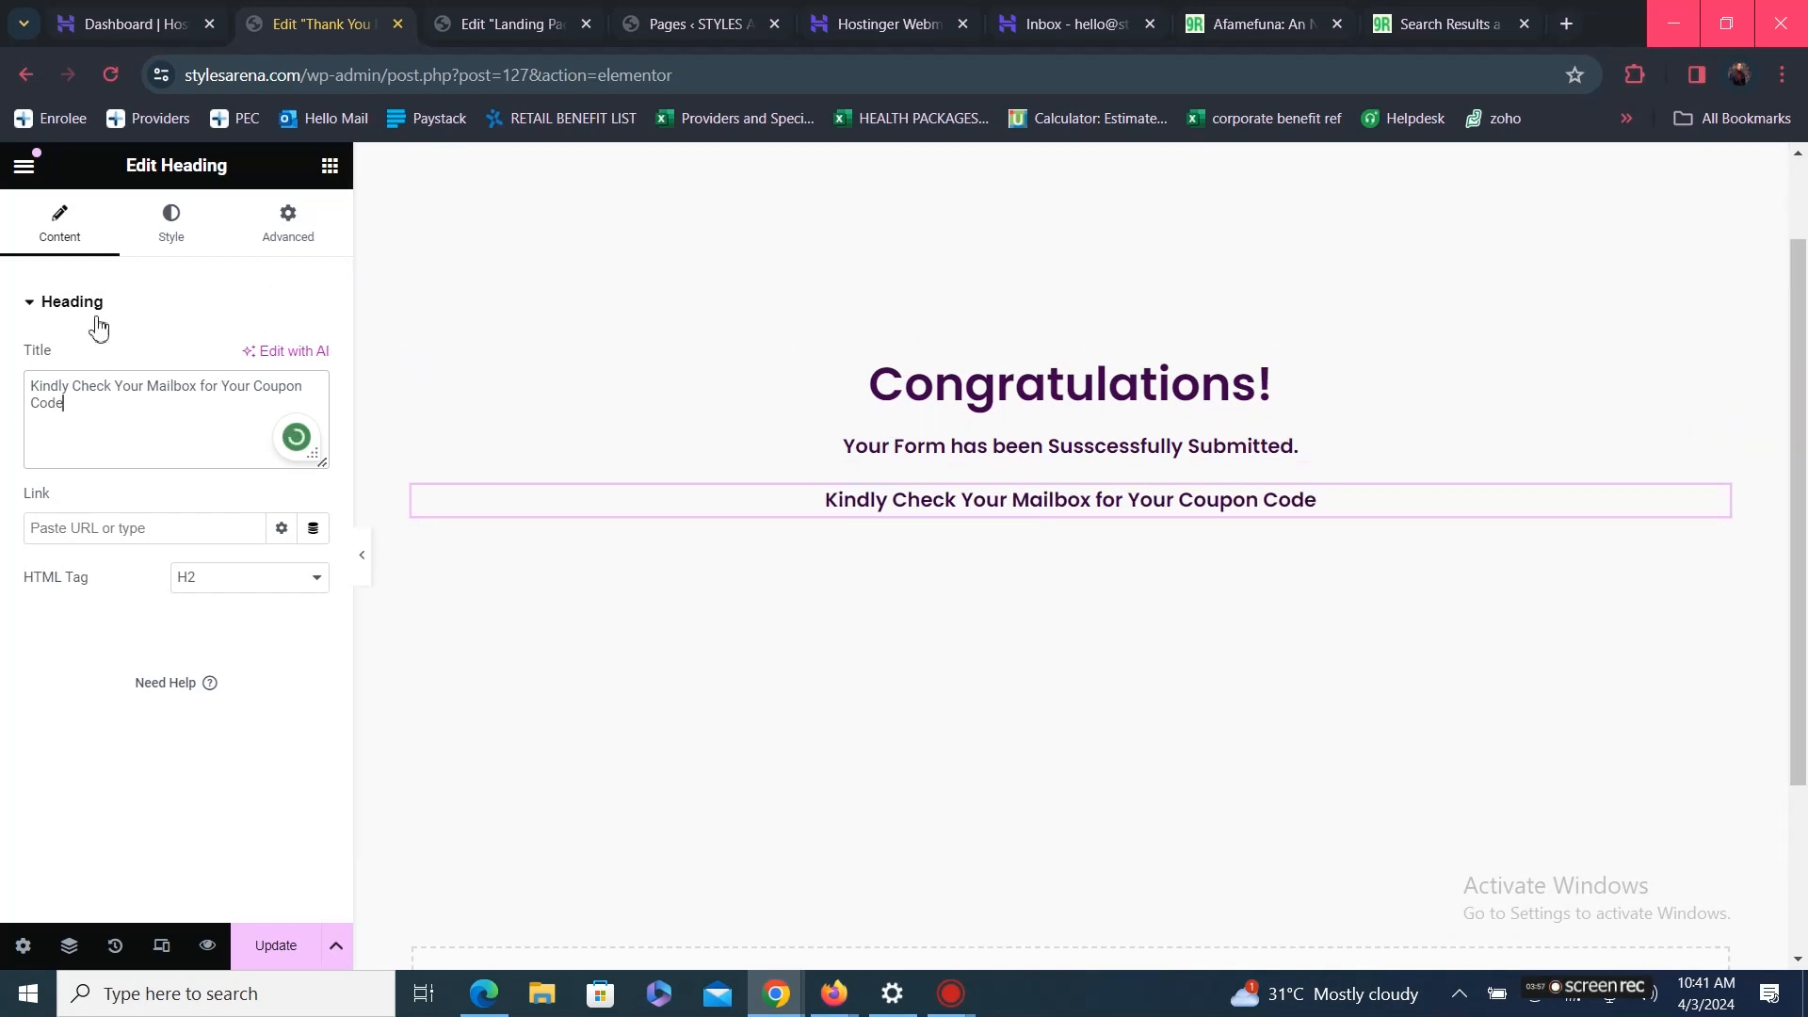
{"action": "left_click", "coordinate": [364, 559]}
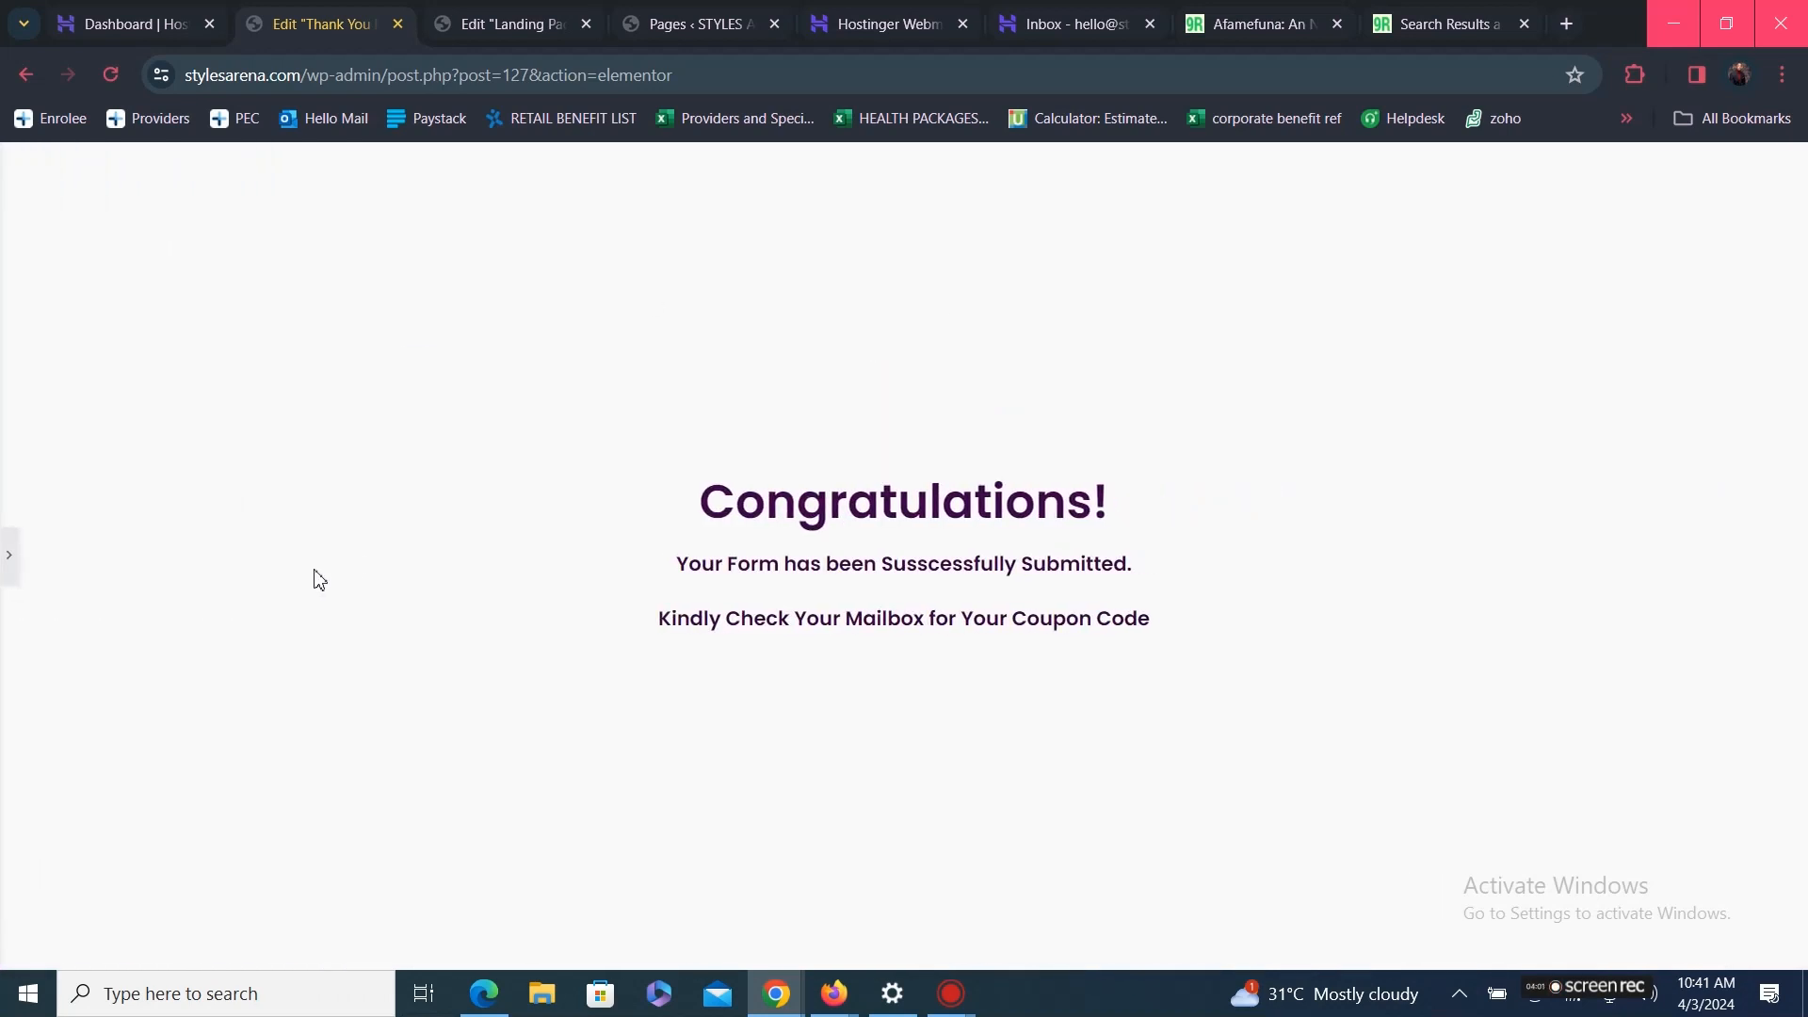
{"action": "left_click", "coordinate": [14, 565]}
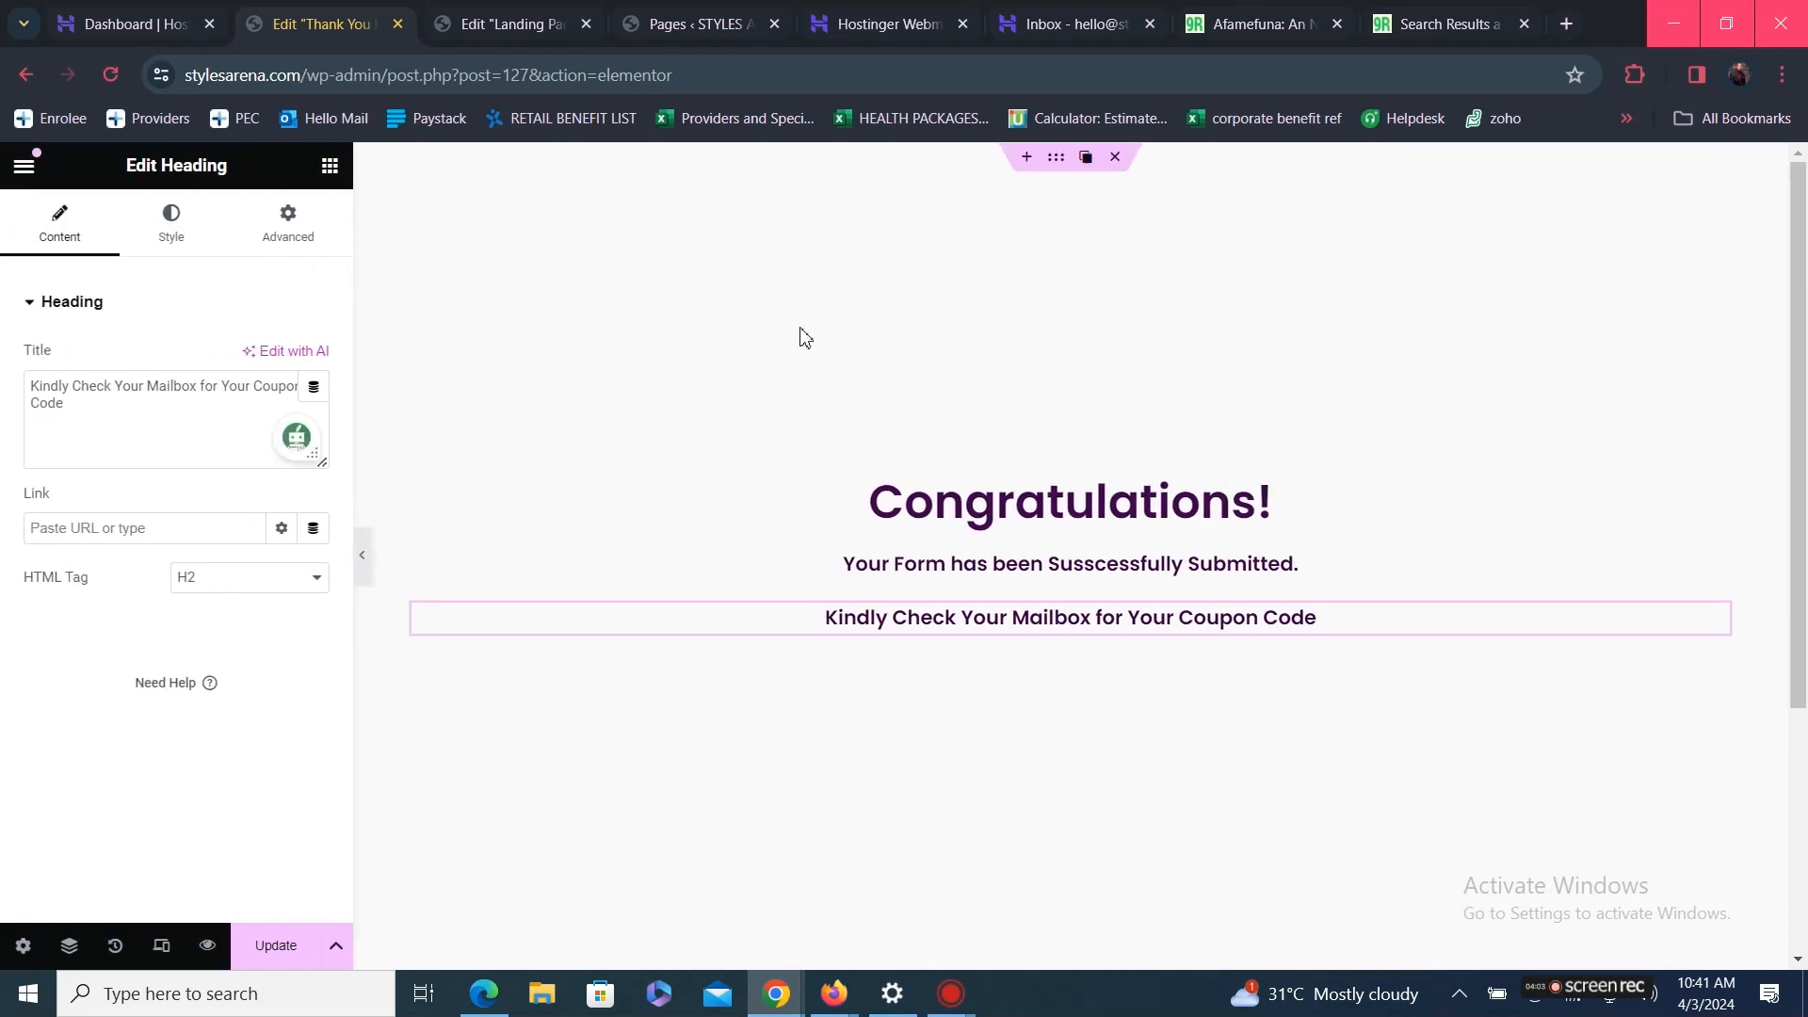
Give the container holding the headings a gradient background from the global Light Purple to the global Dark purple
{"action": "left_click", "coordinate": [1055, 157]}
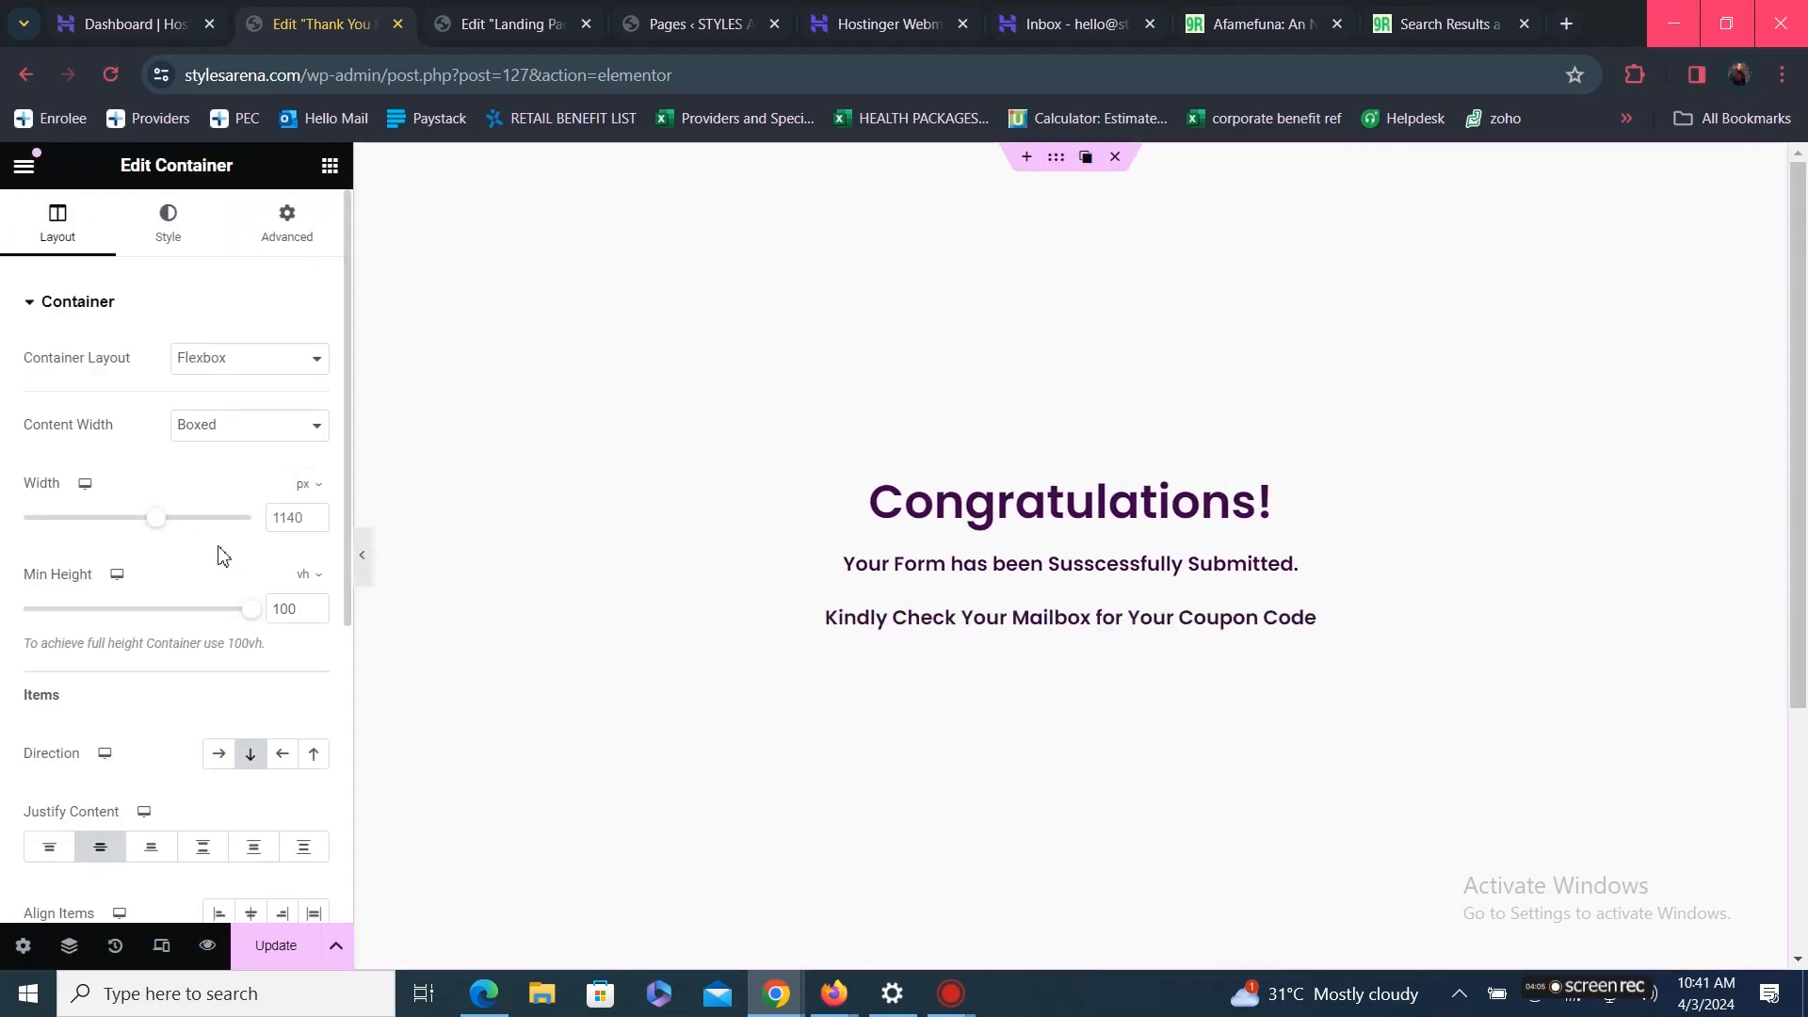
{"action": "left_click", "coordinate": [181, 246]}
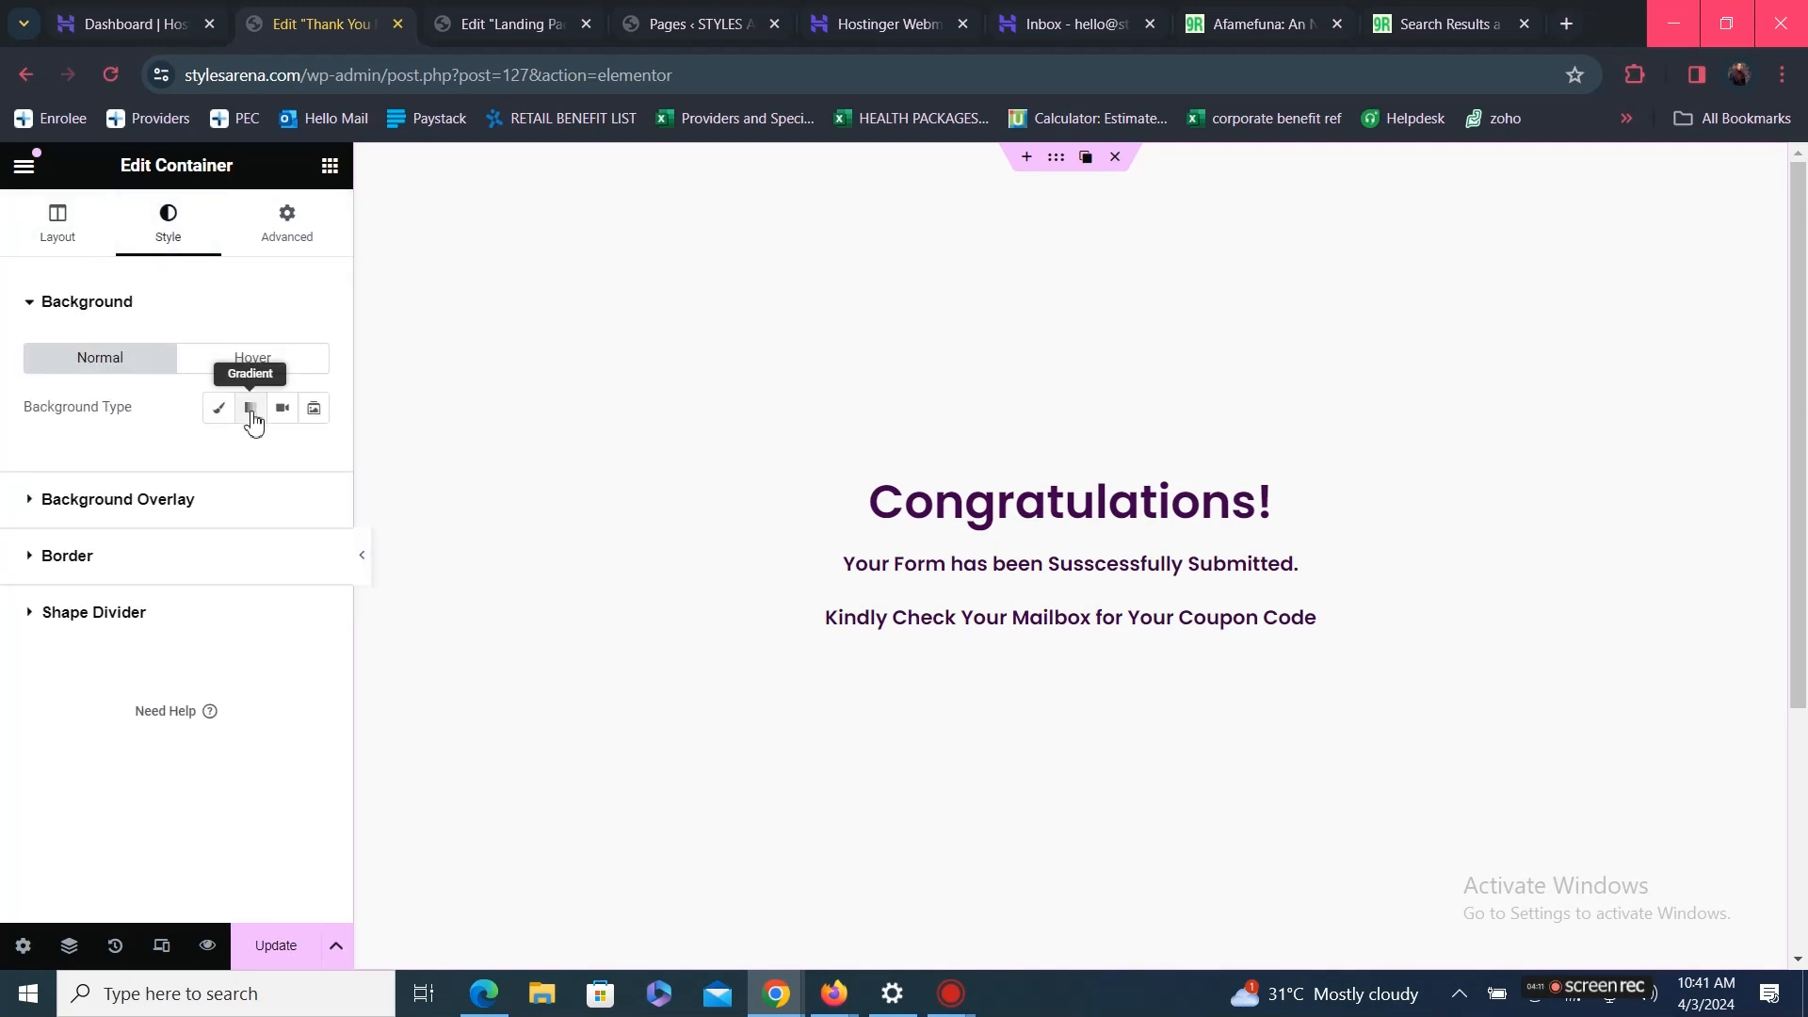
{"action": "left_click", "coordinate": [249, 413]}
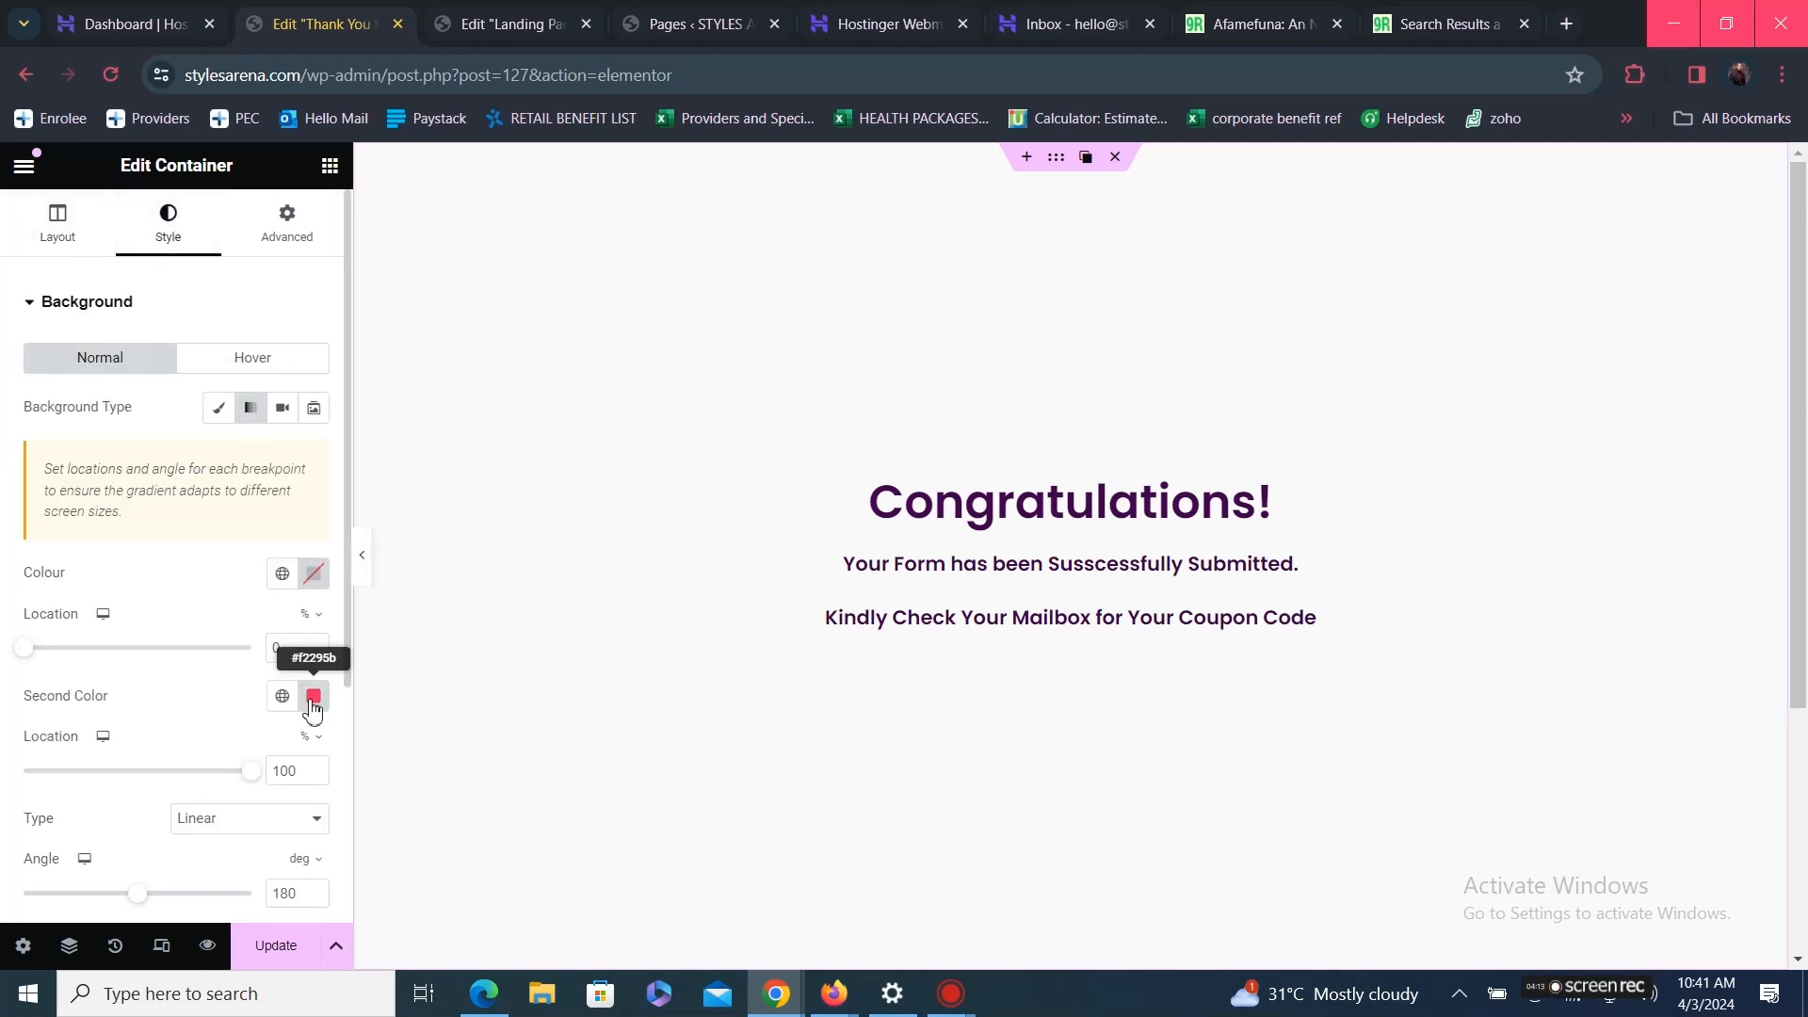
{"action": "left_click", "coordinate": [283, 580]}
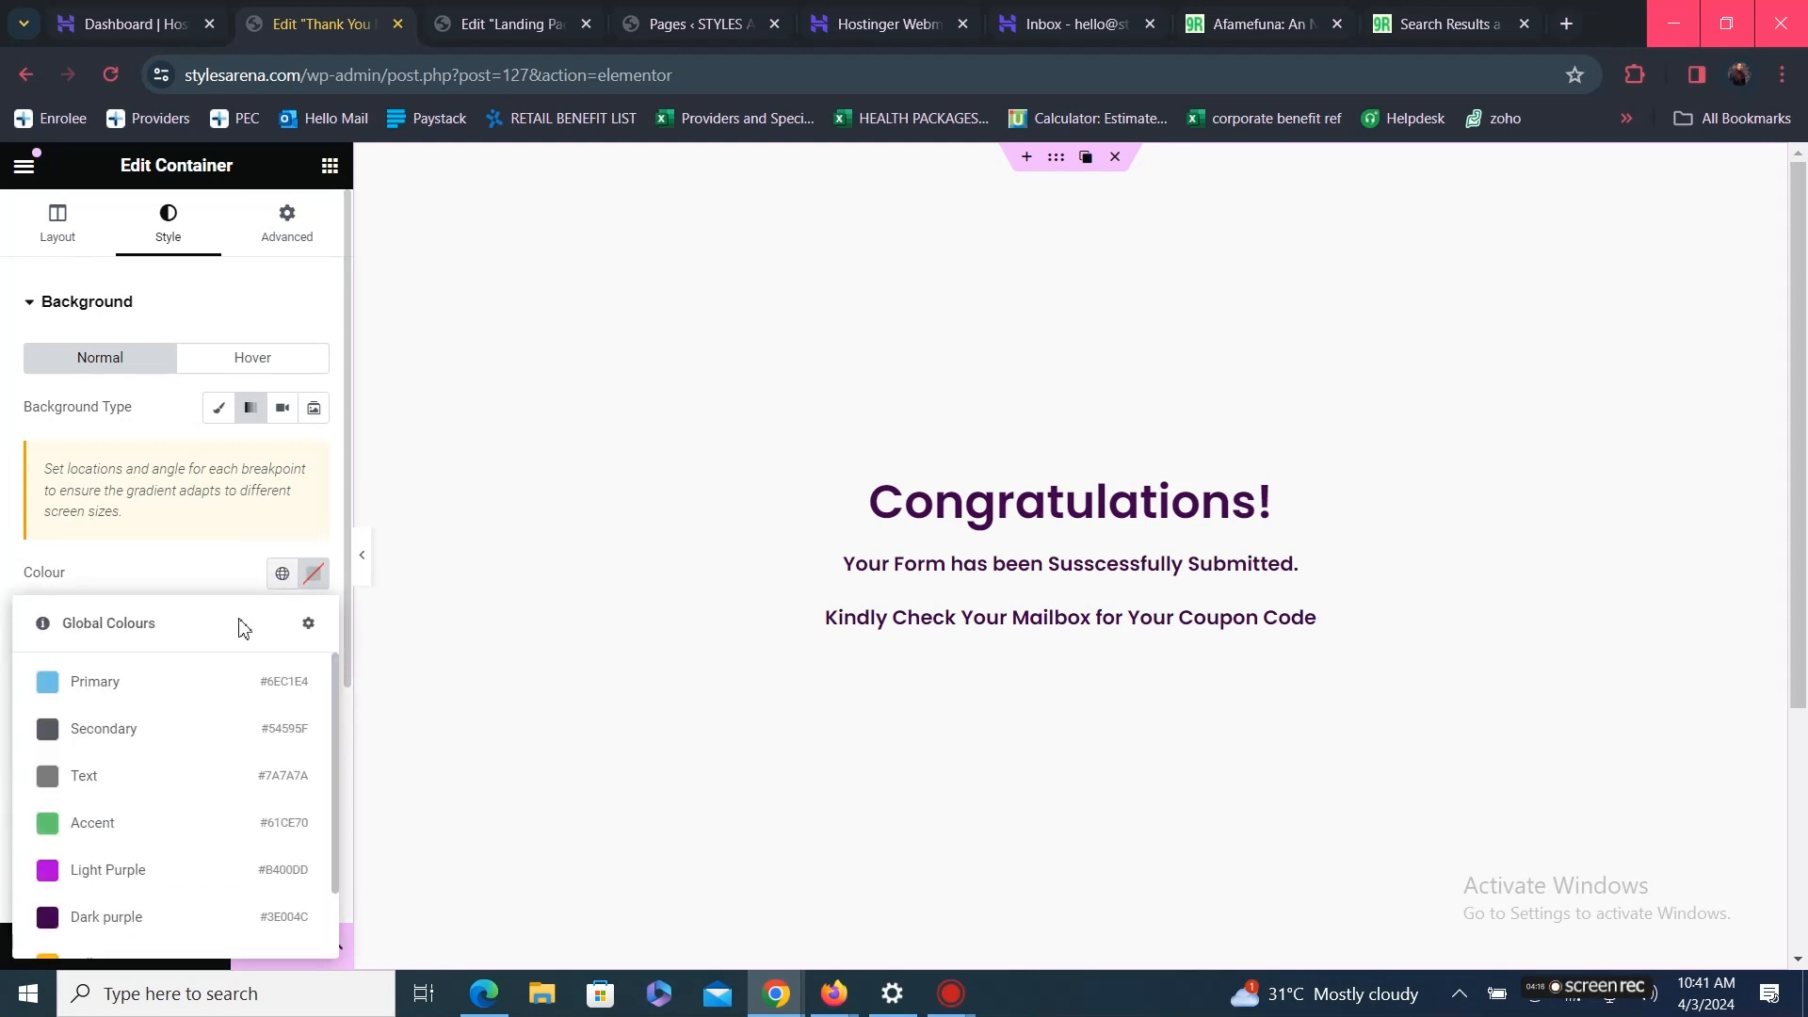
{"action": "left_click", "coordinate": [116, 877]}
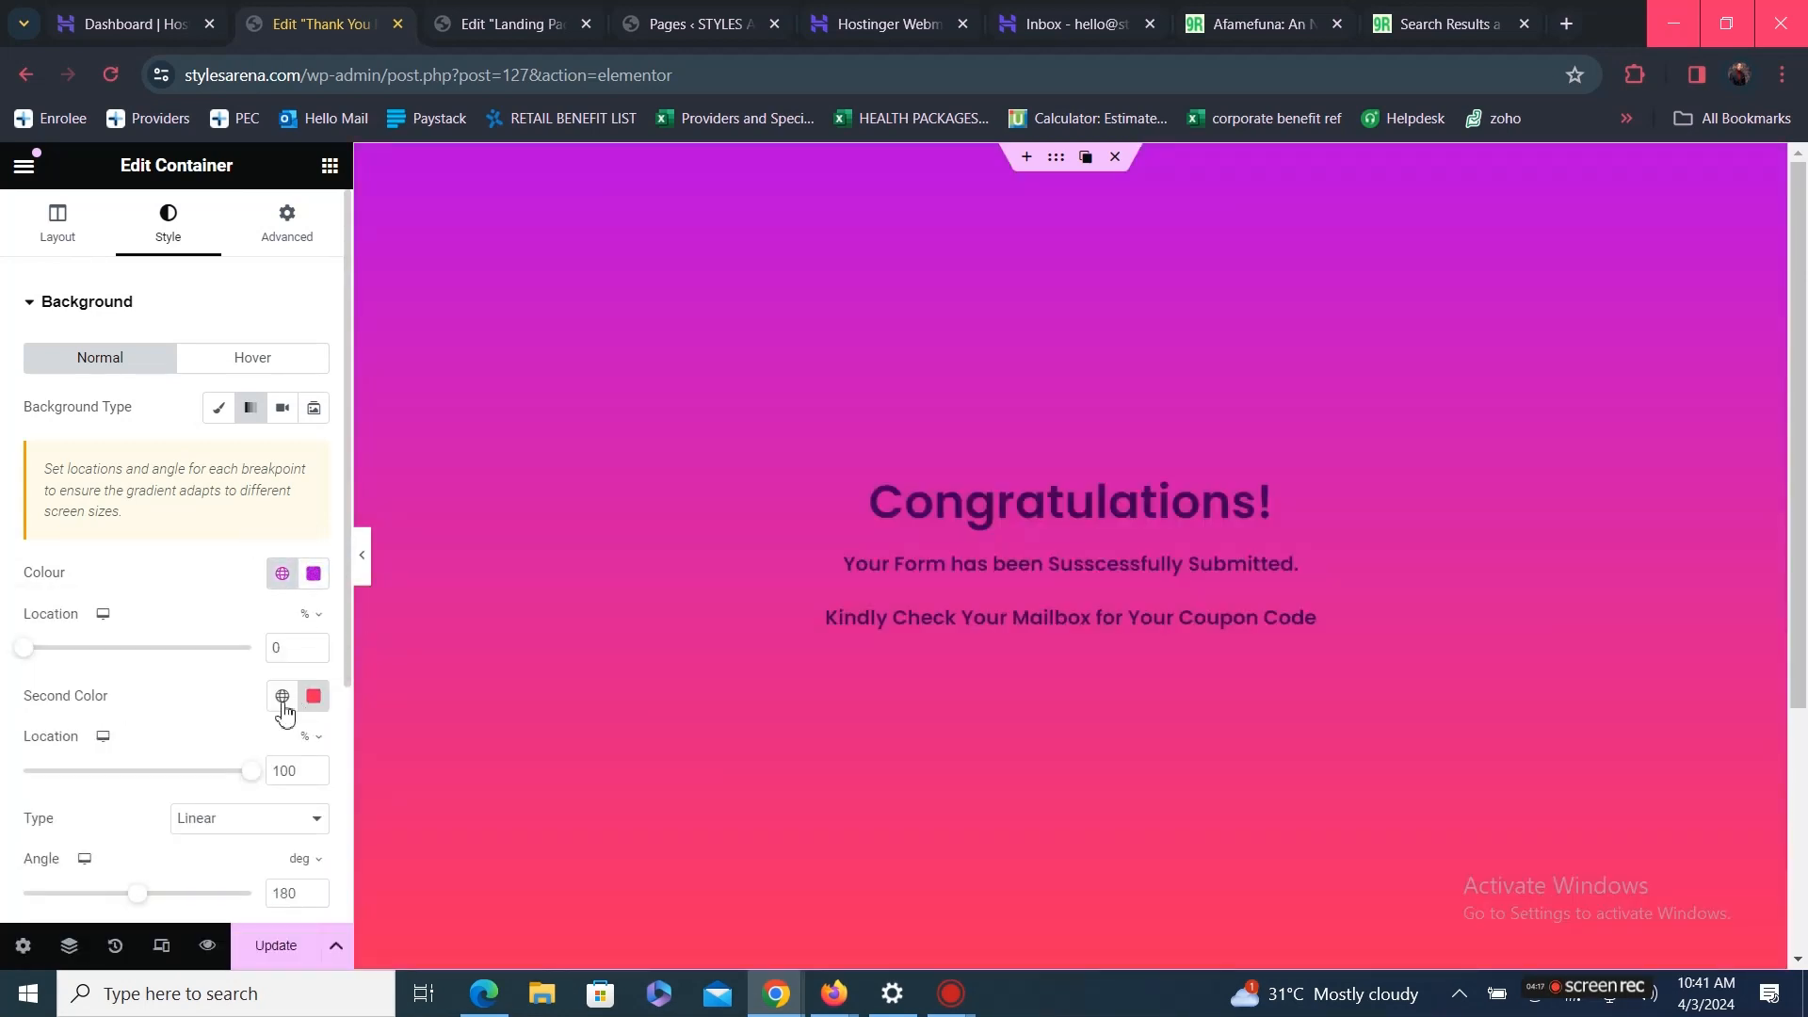
{"action": "left_click", "coordinate": [282, 699]}
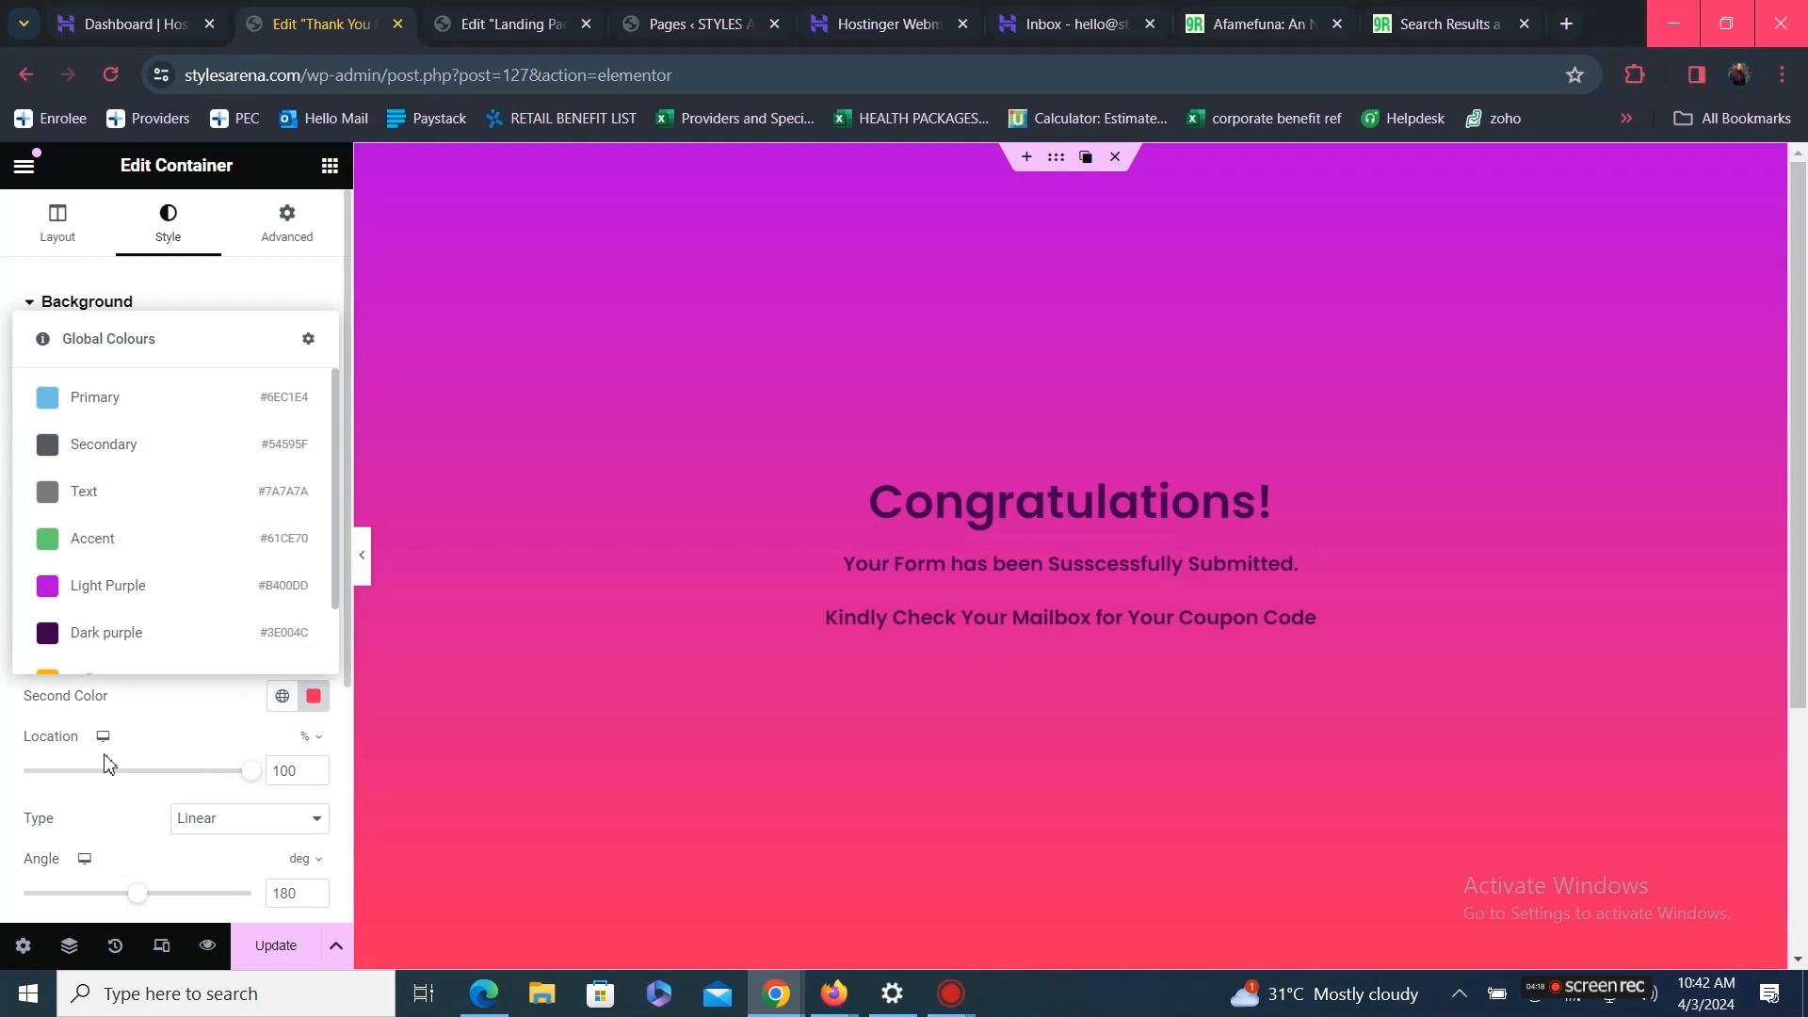
{"action": "left_click", "coordinate": [69, 631]}
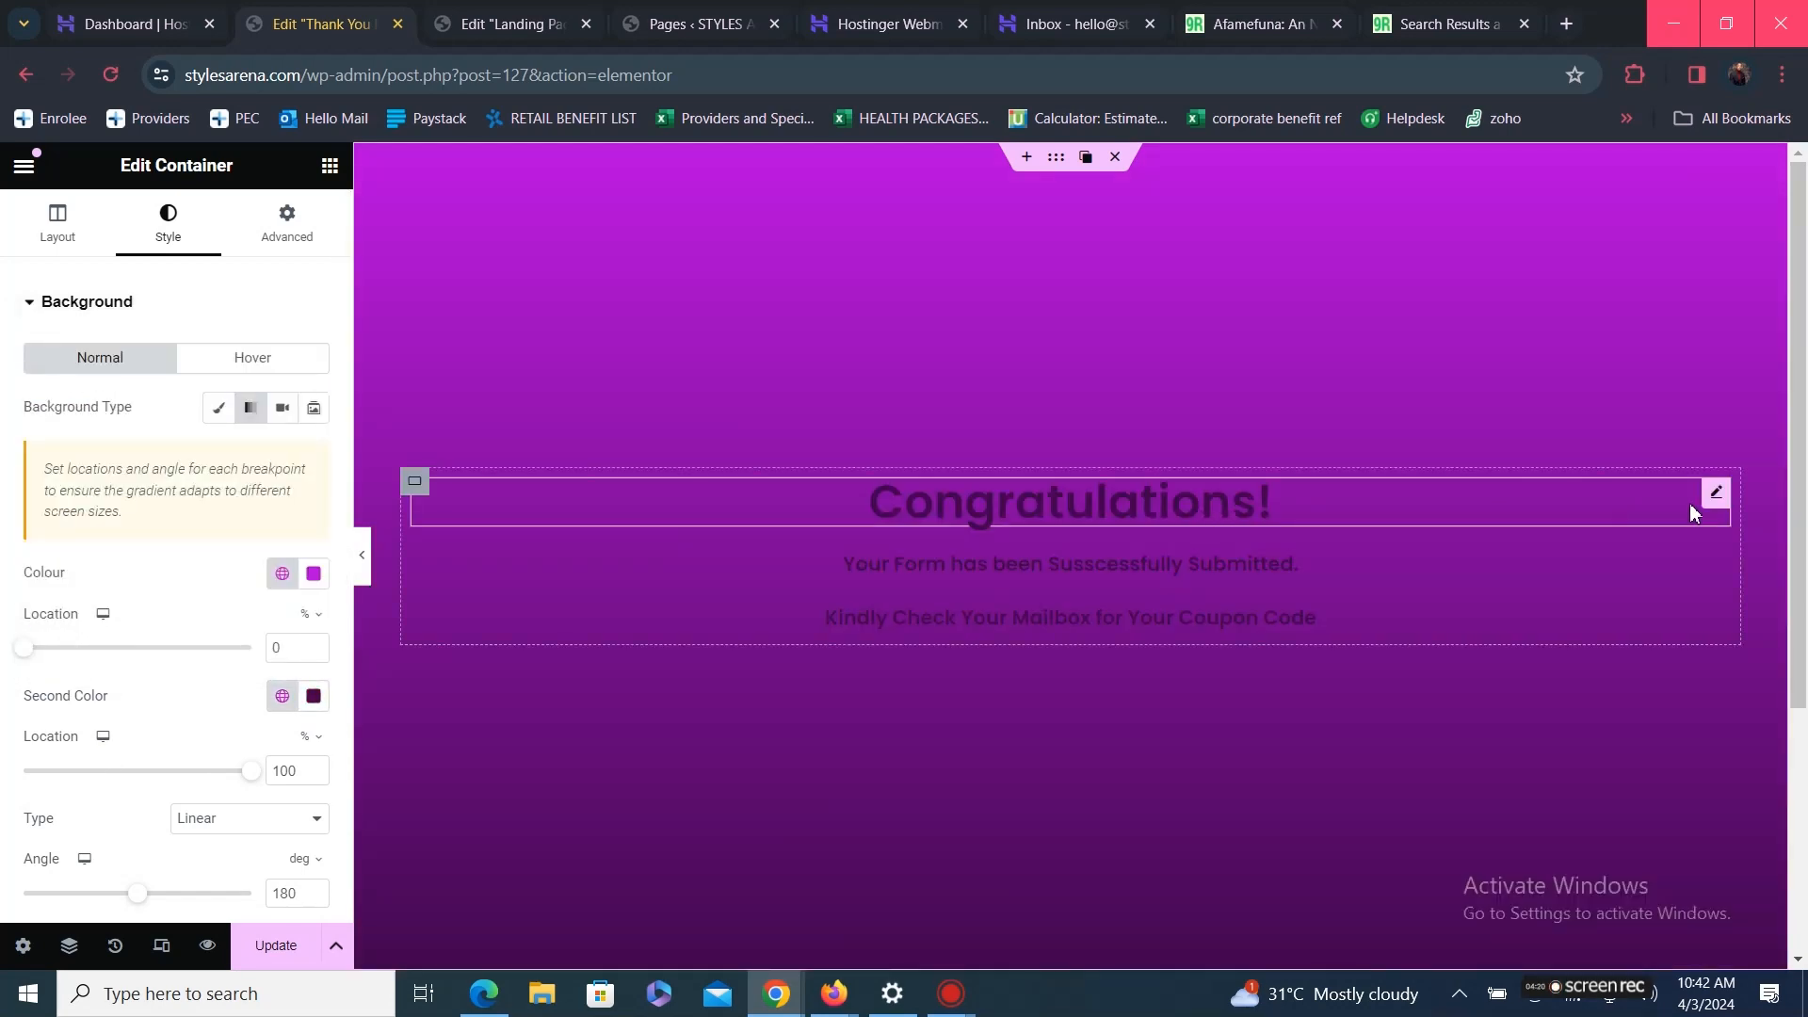
Change the "Congratulations!" heading's text colour to the global white
{"action": "left_click", "coordinate": [1713, 493]}
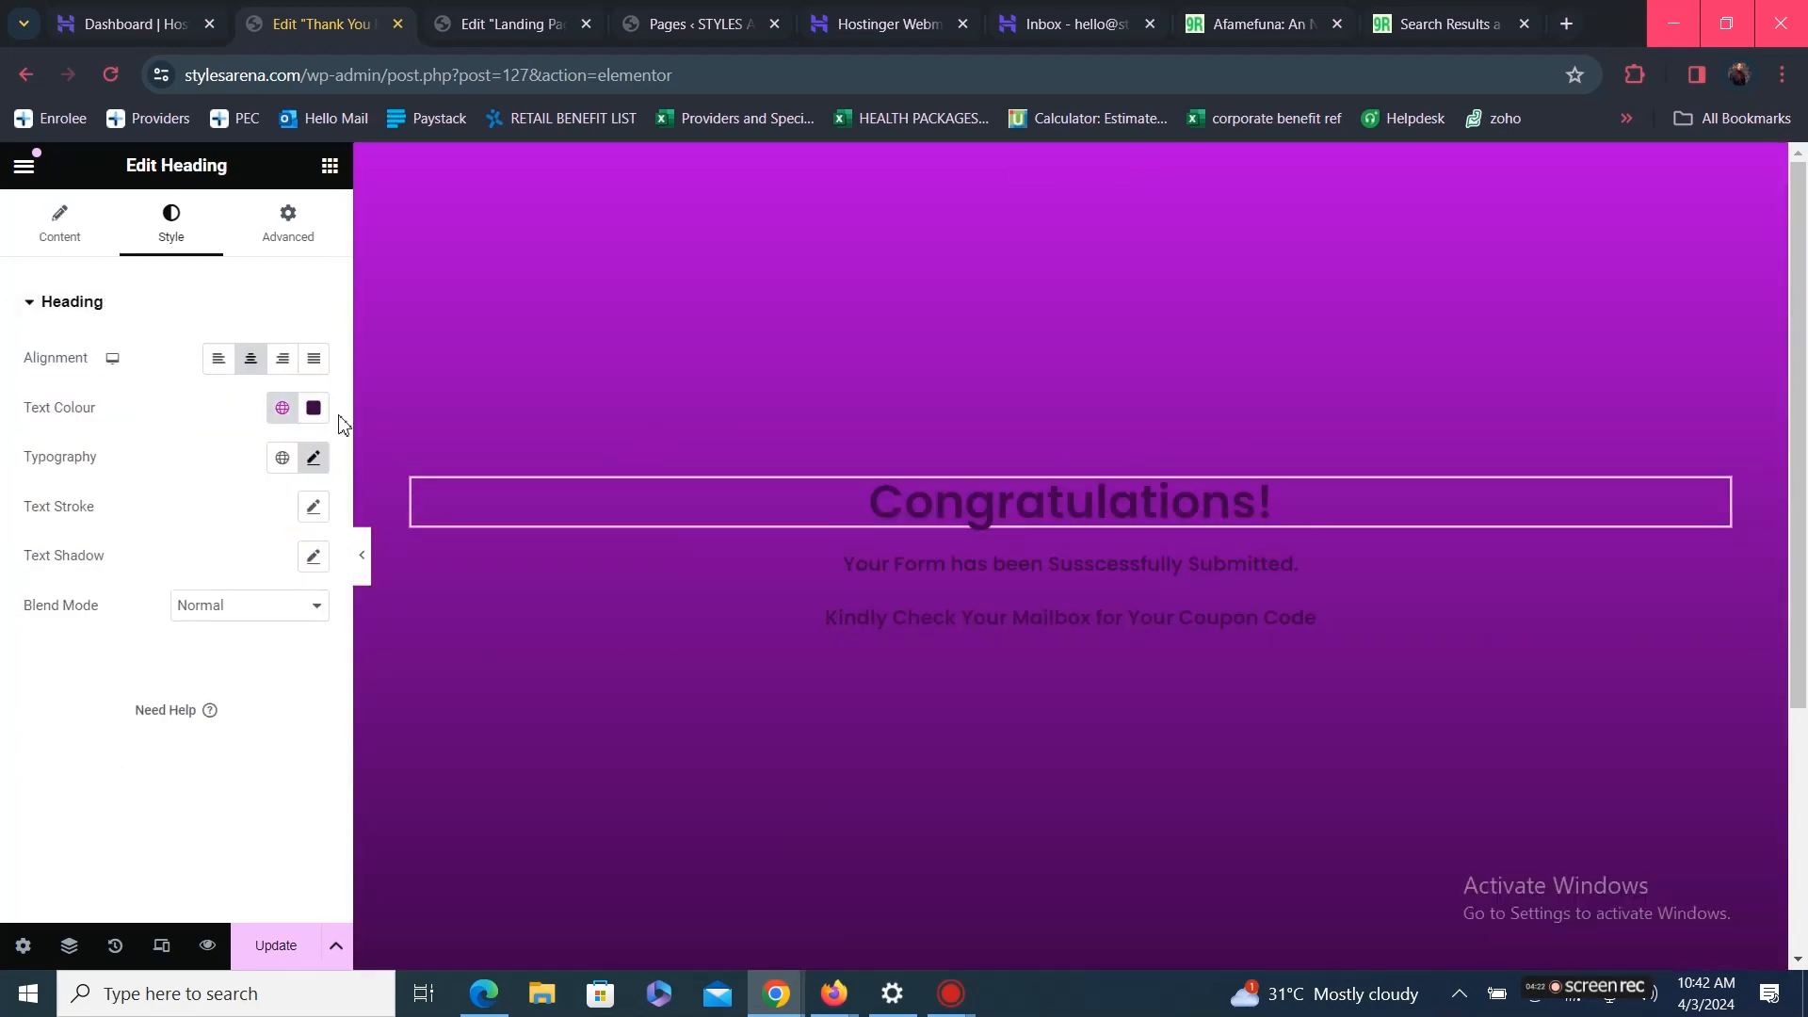
{"action": "left_click", "coordinate": [282, 407]}
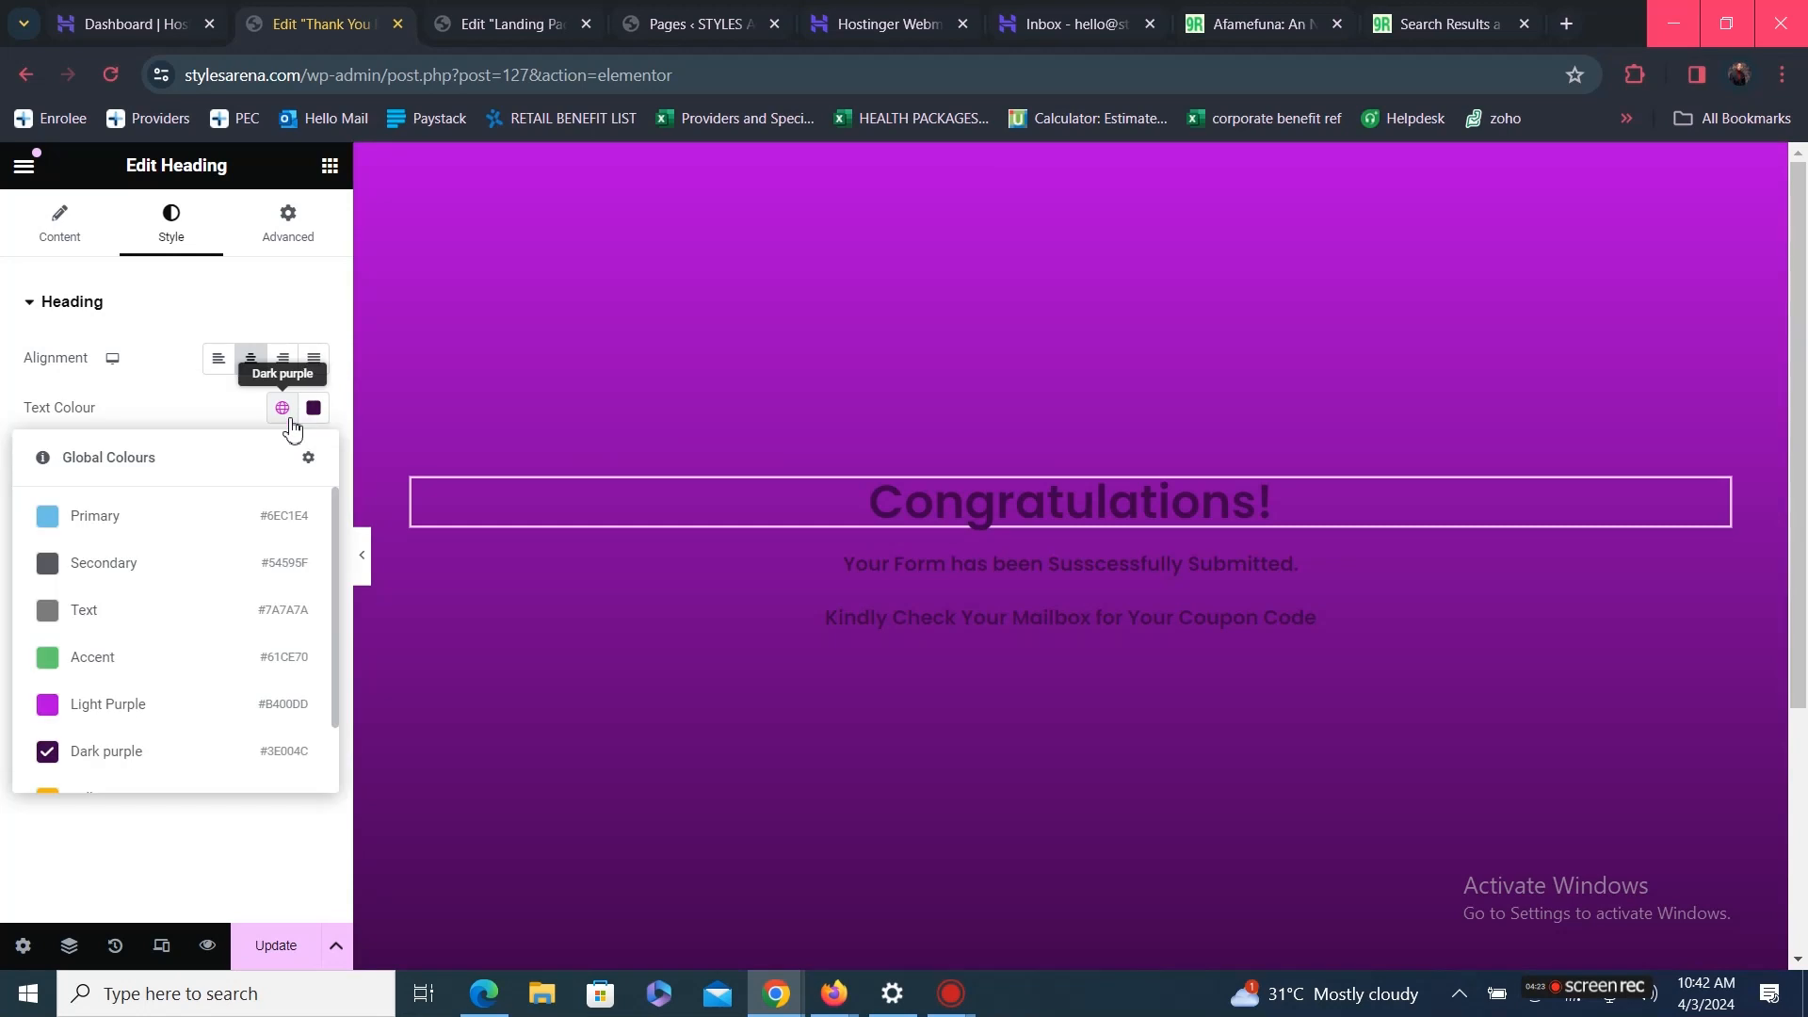
{"action": "scroll", "coordinate": [132, 770], "scroll_direction": "down", "scroll_amount": 1}
{"action": "left_click", "coordinate": [145, 753]}
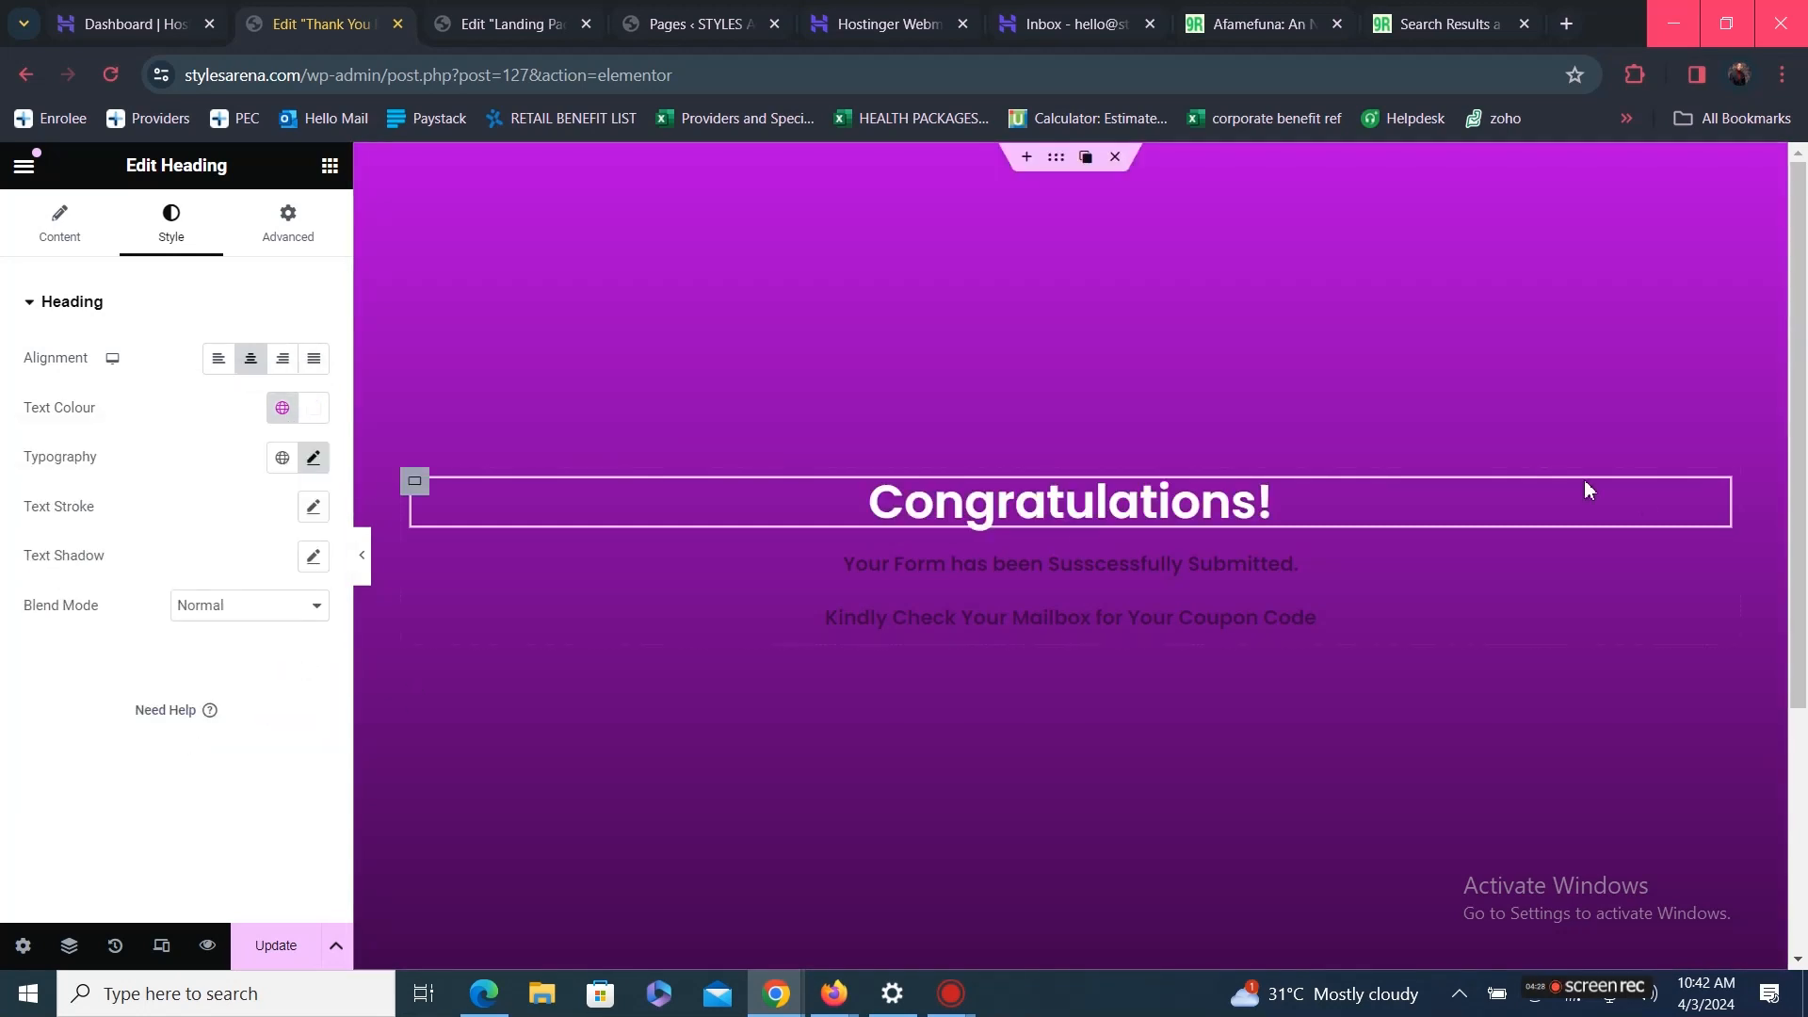
Change the form-submitted heading's text colour to the global white
{"action": "left_click", "coordinate": [1715, 562]}
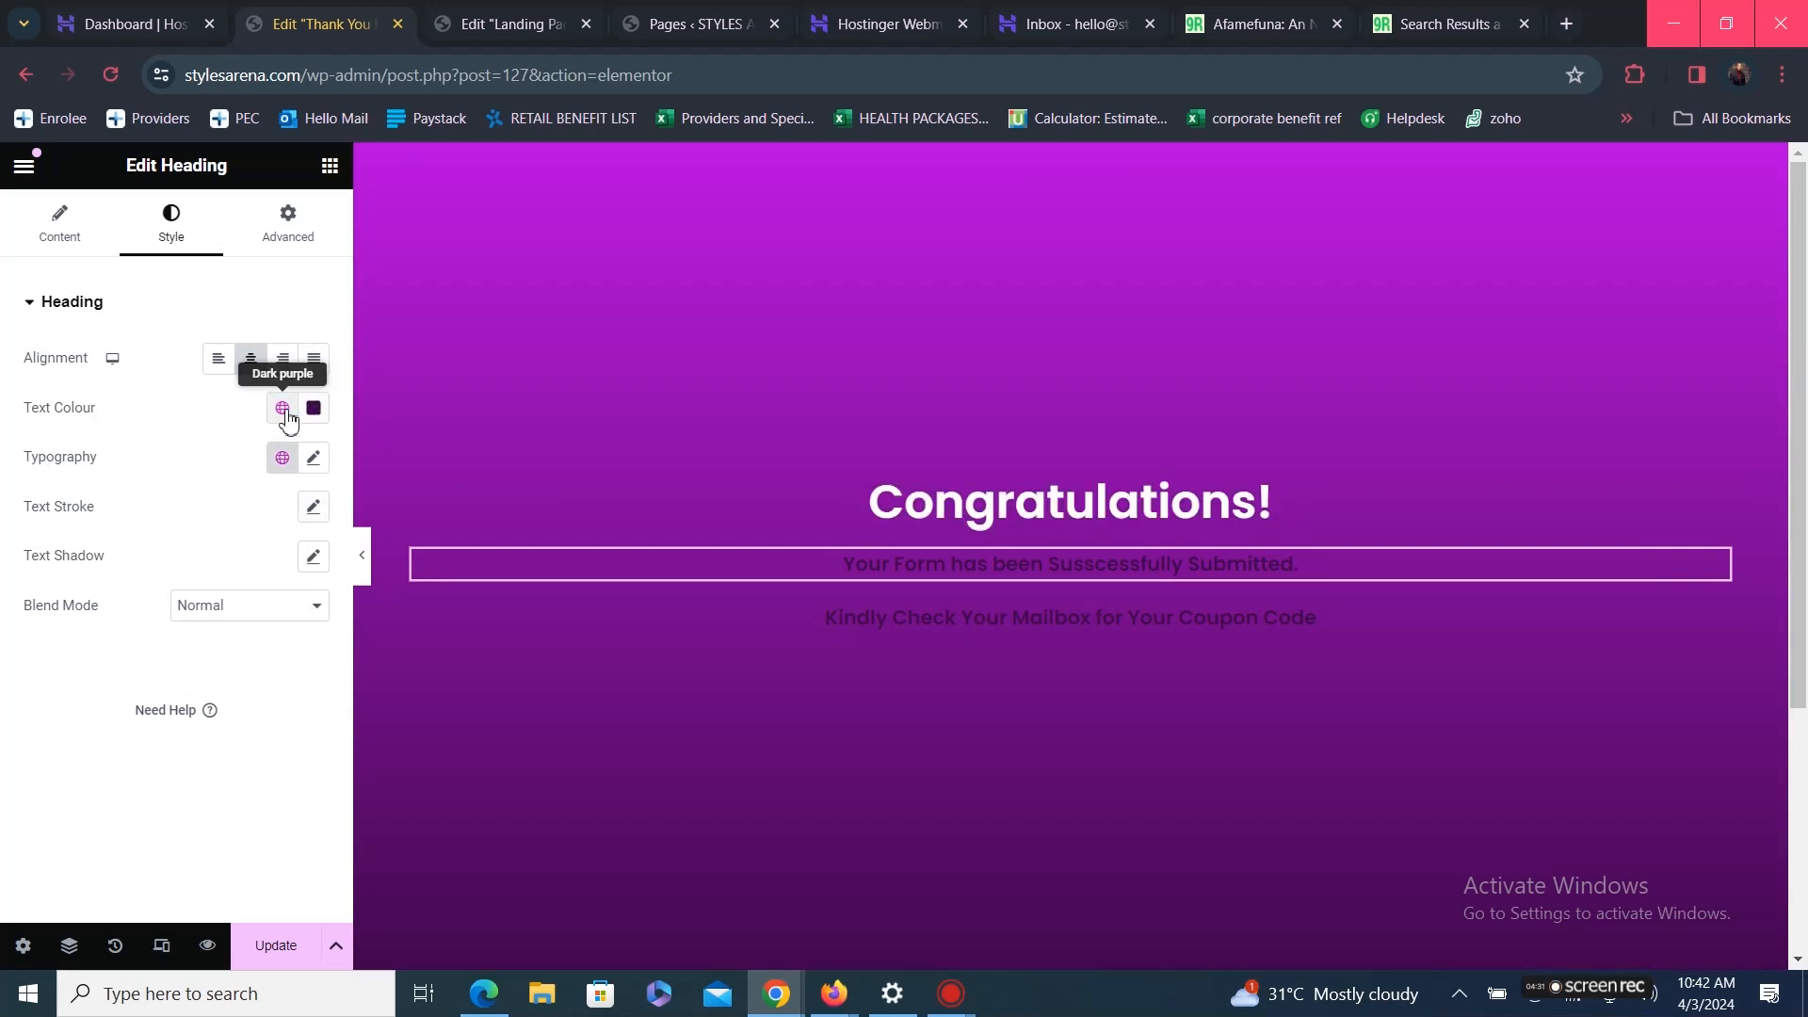
{"action": "left_click", "coordinate": [281, 406]}
{"action": "scroll", "coordinate": [133, 794], "scroll_direction": "down", "scroll_amount": 1}
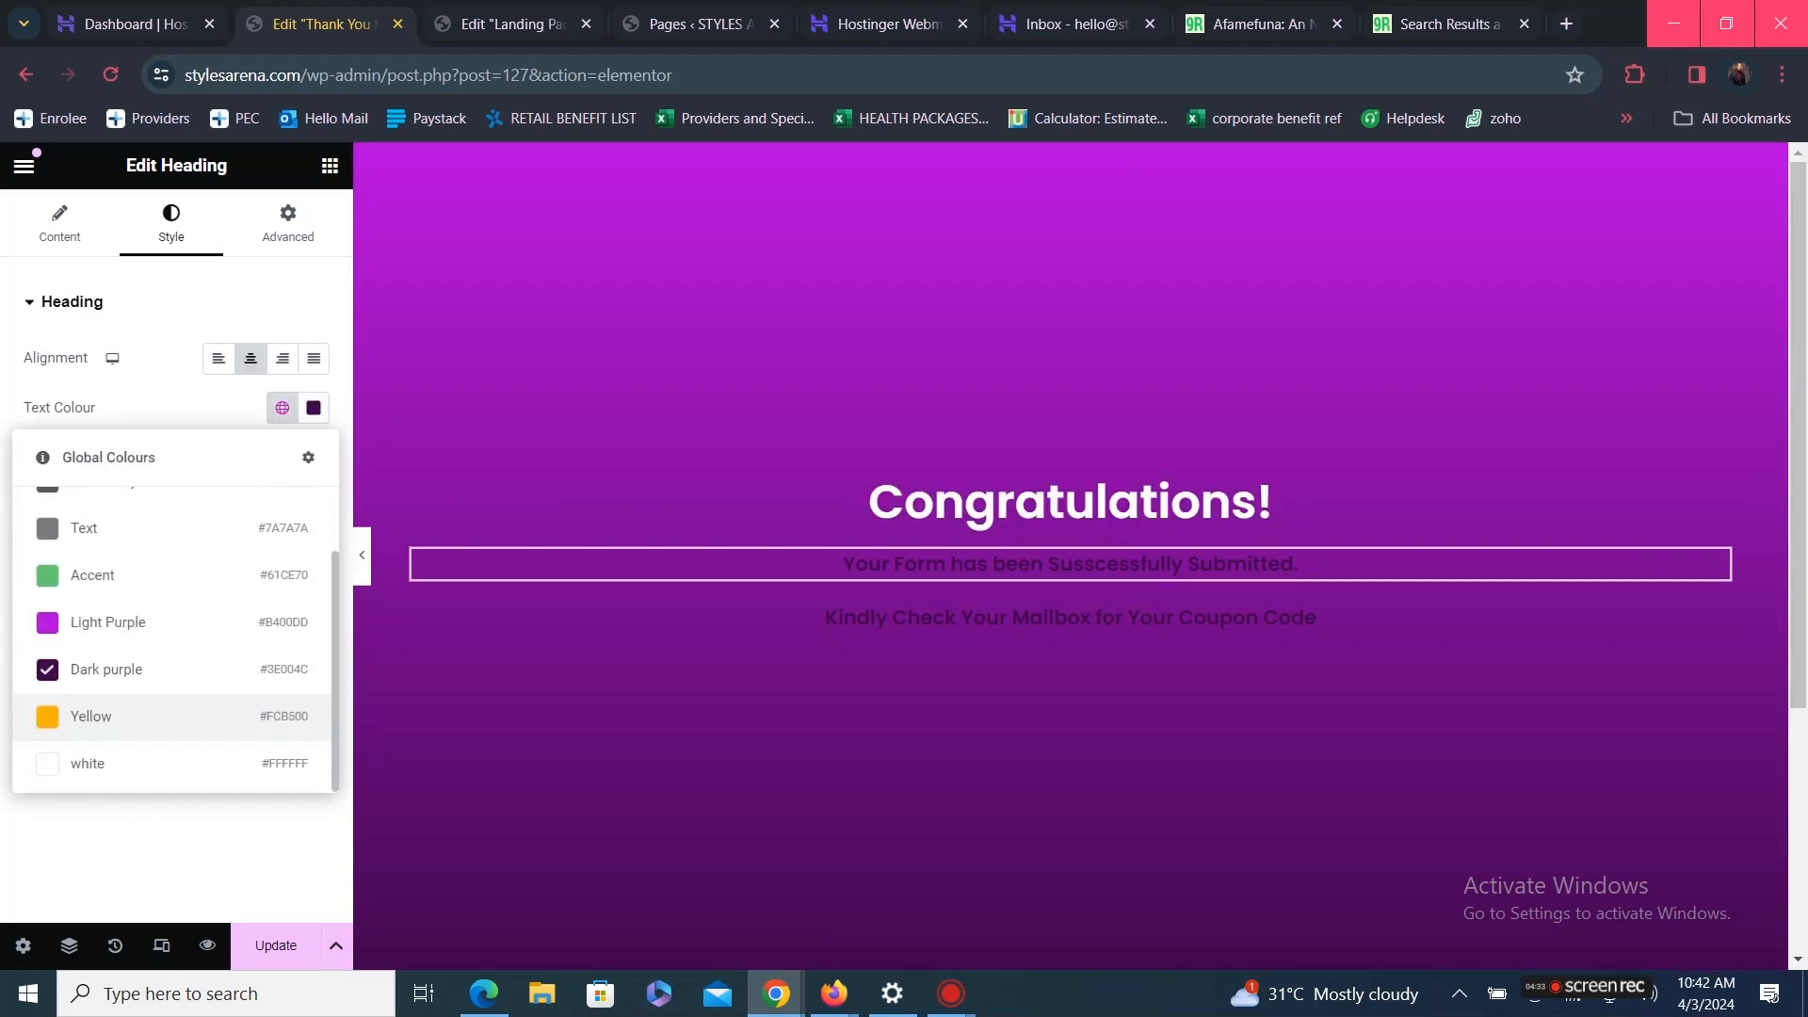
{"action": "left_click", "coordinate": [174, 763]}
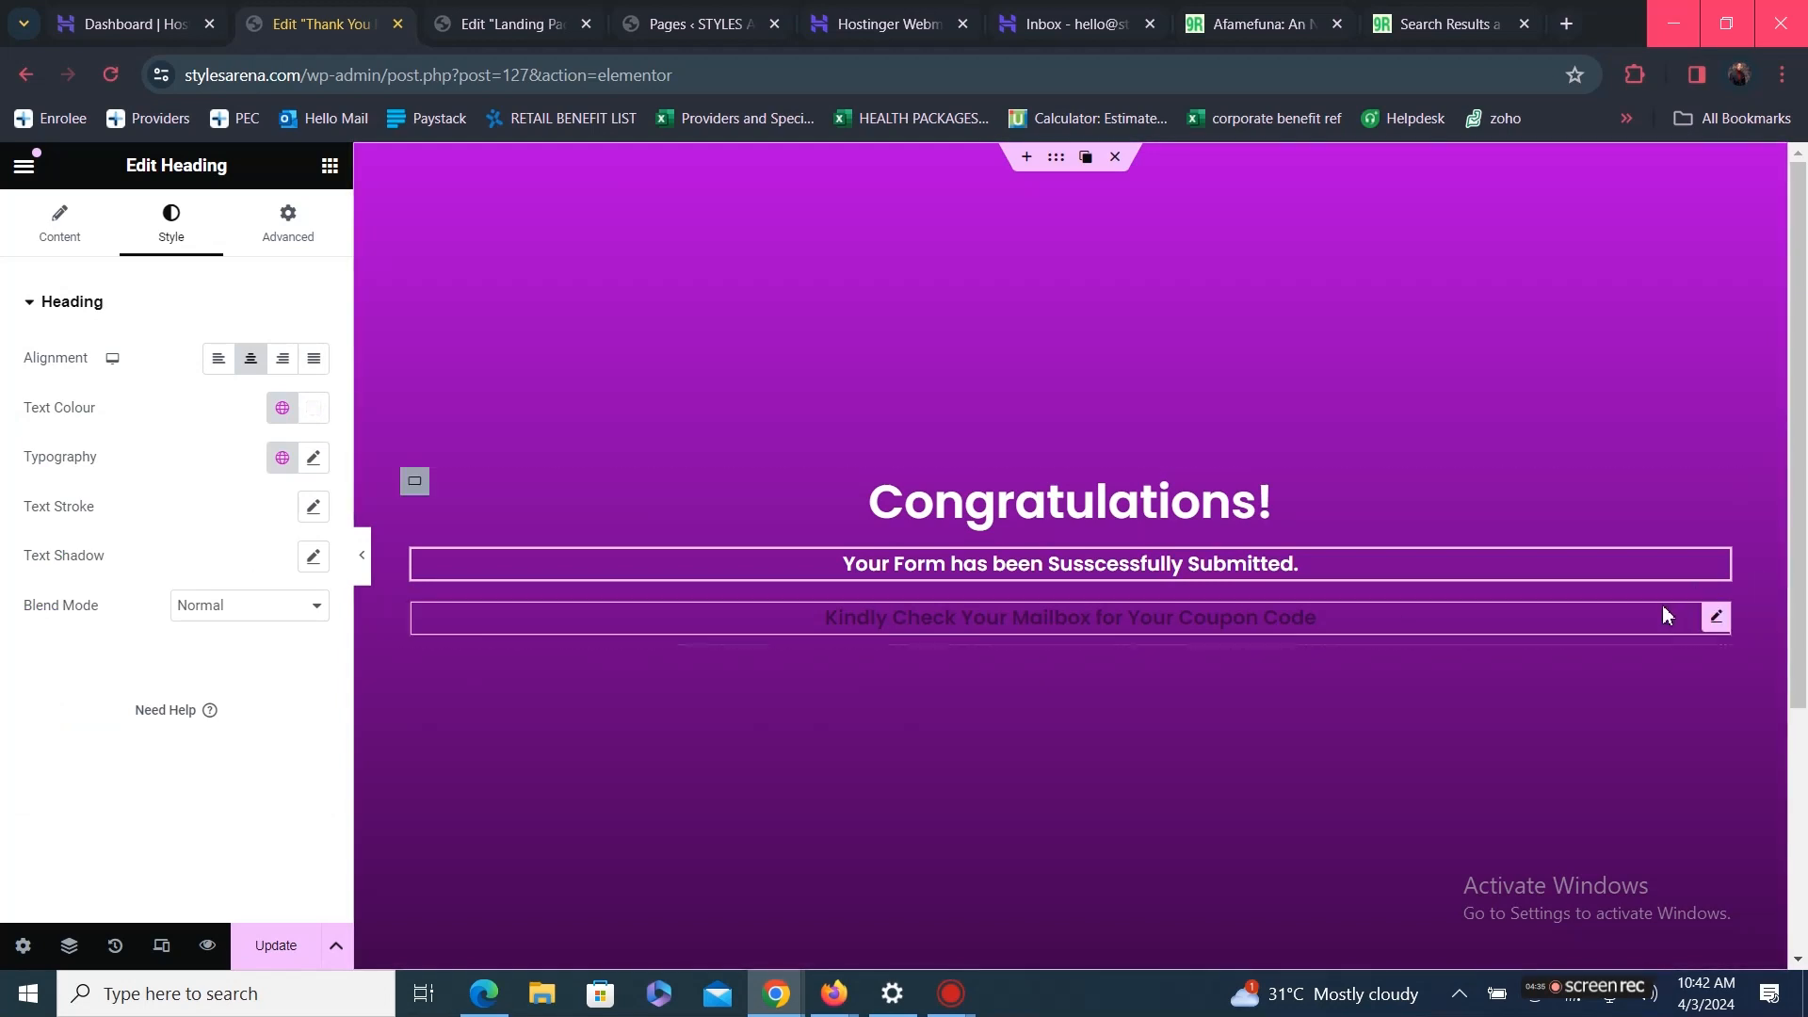
Change the coupon code heading's text colour to the global white and save the thank-you page update
{"action": "left_click", "coordinate": [1714, 619]}
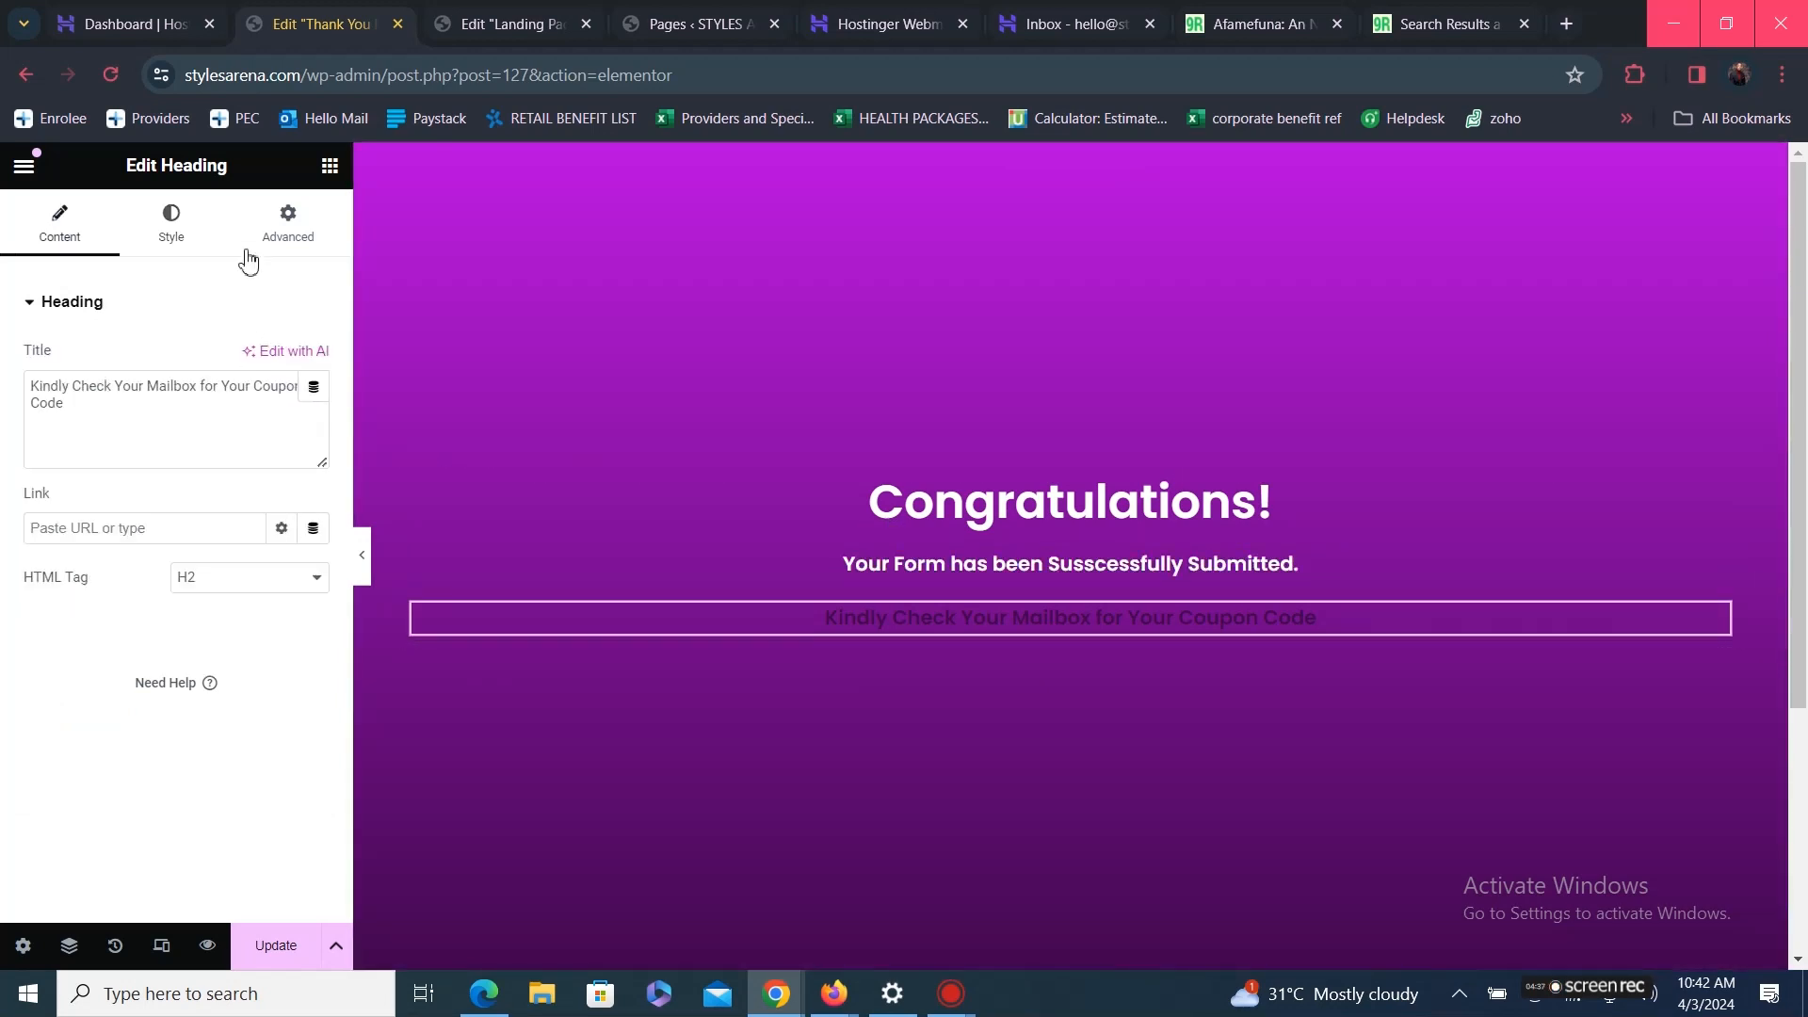
{"action": "left_click", "coordinate": [175, 242]}
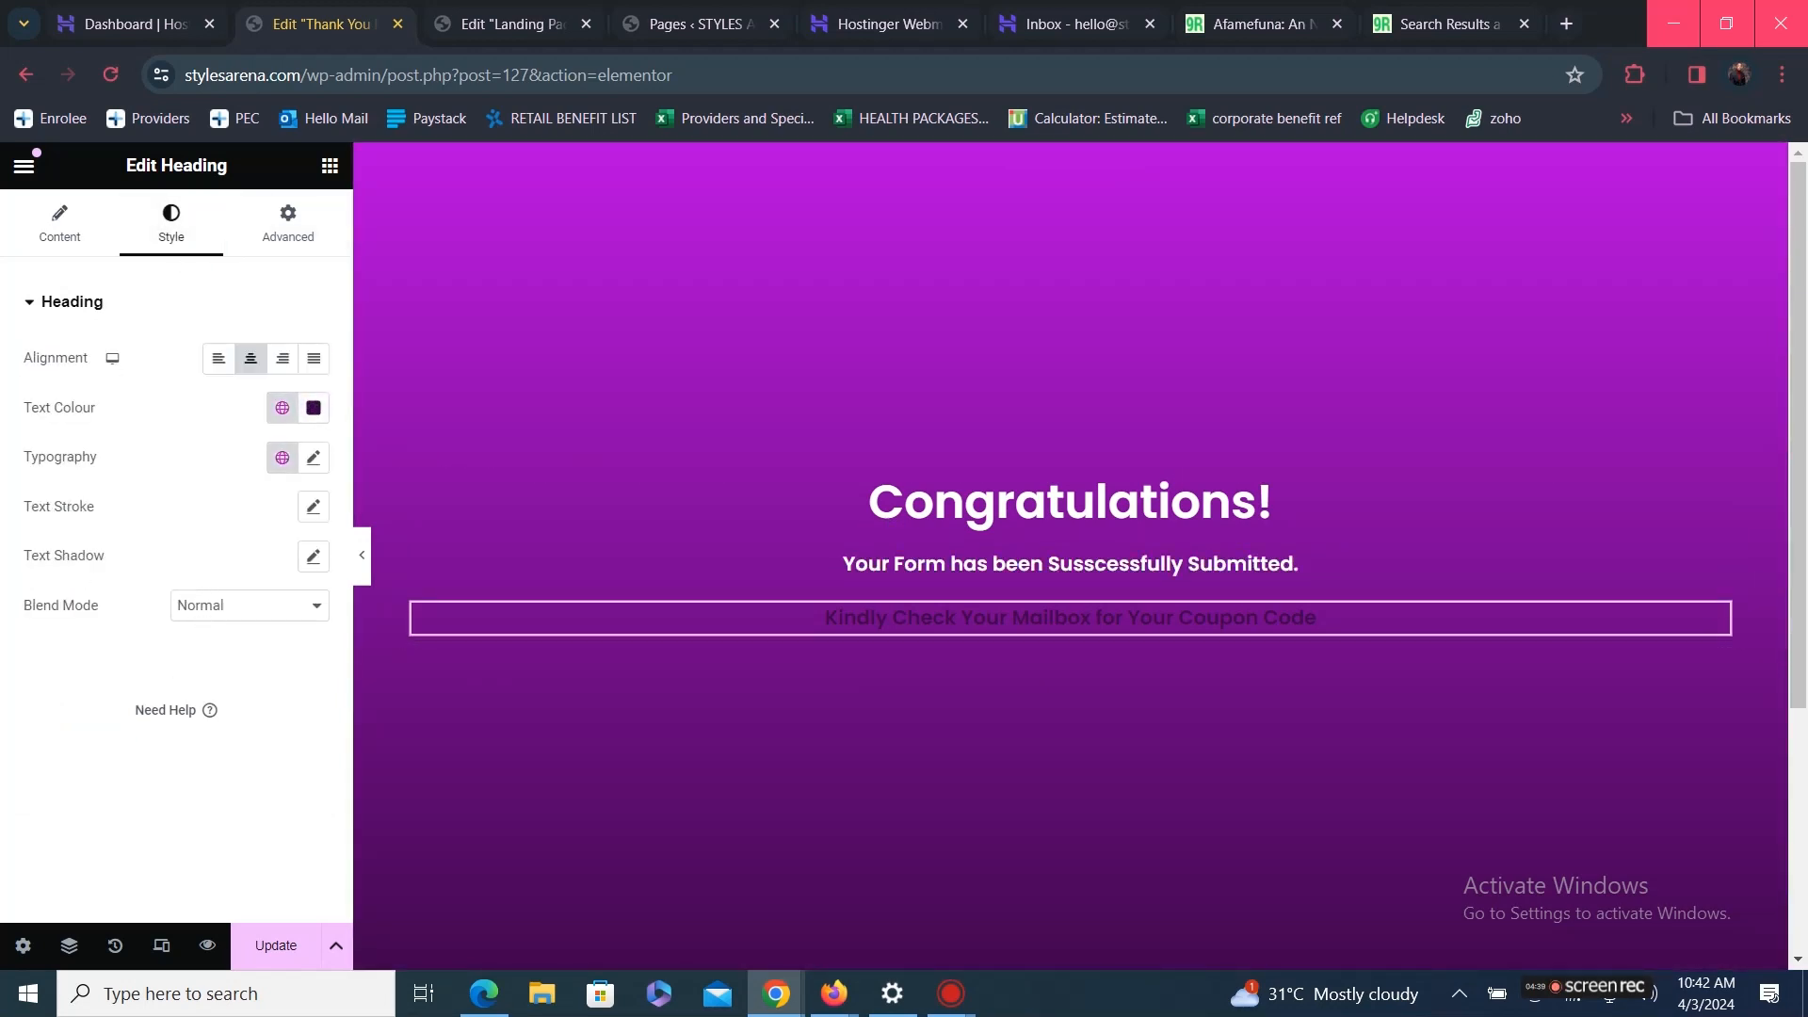
{"action": "left_click", "coordinate": [283, 407]}
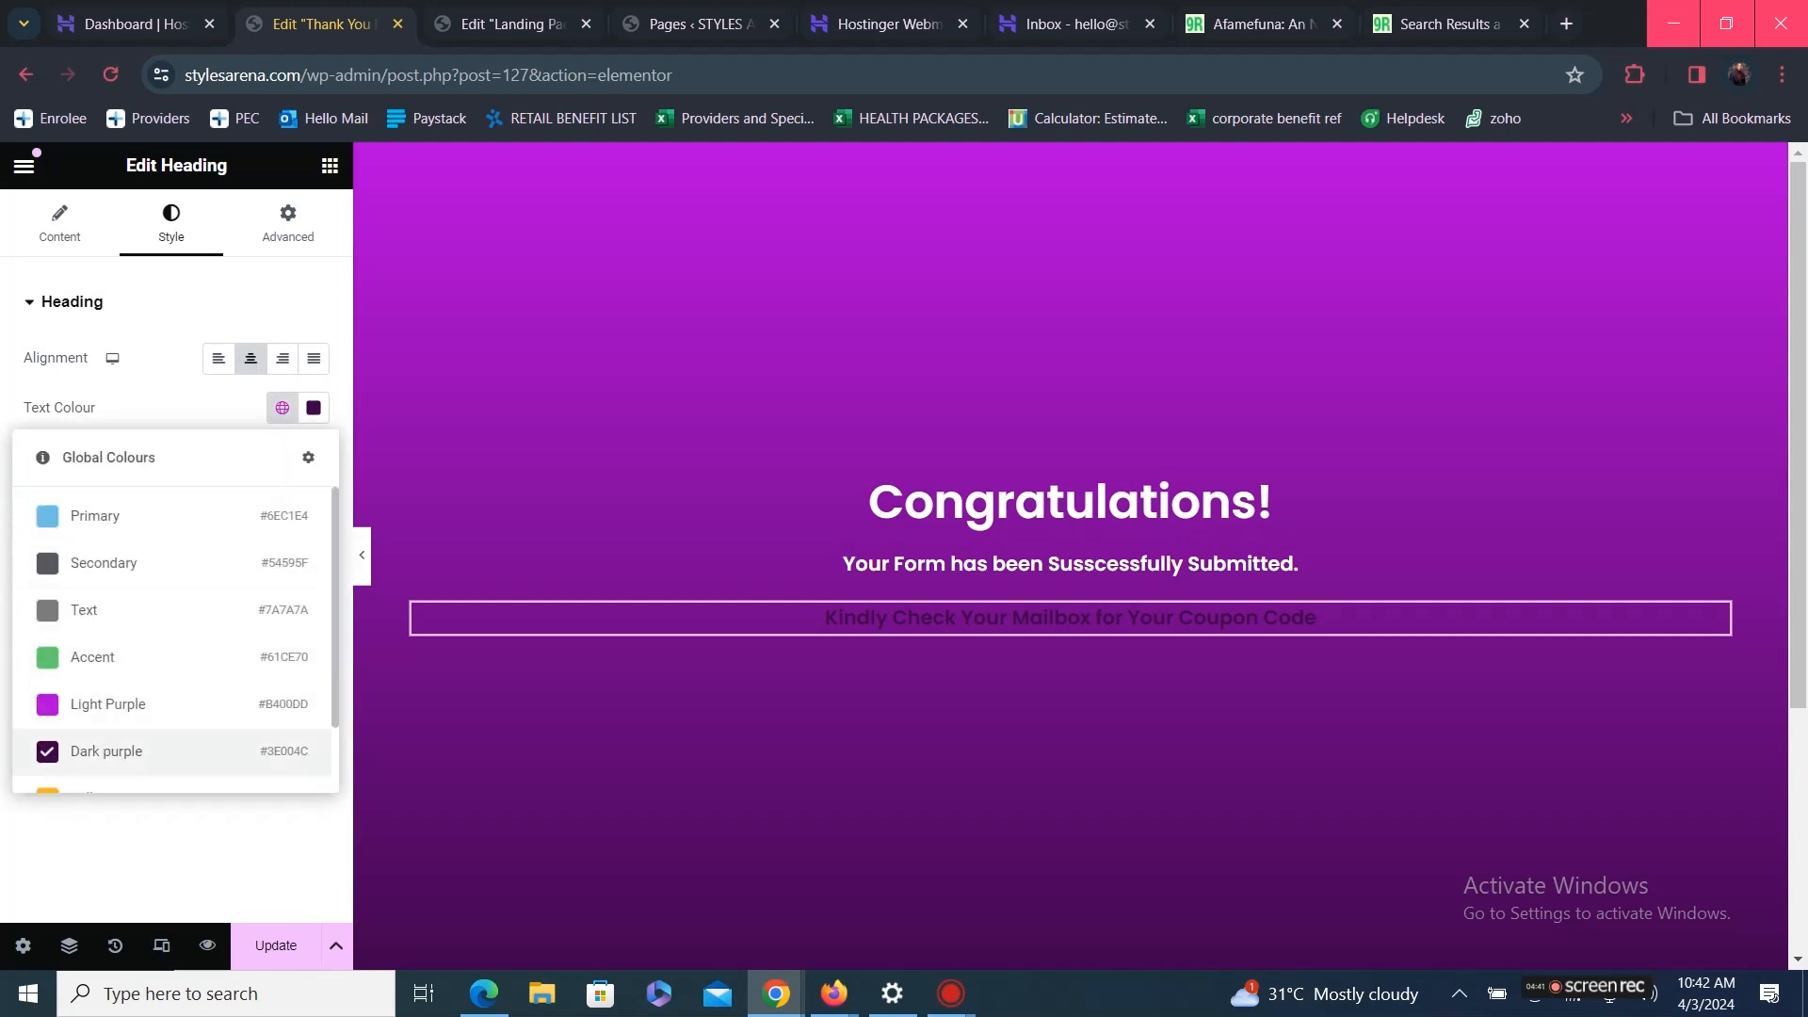
{"action": "scroll", "coordinate": [179, 659], "scroll_direction": "down", "scroll_amount": 1}
{"action": "left_click", "coordinate": [101, 764]}
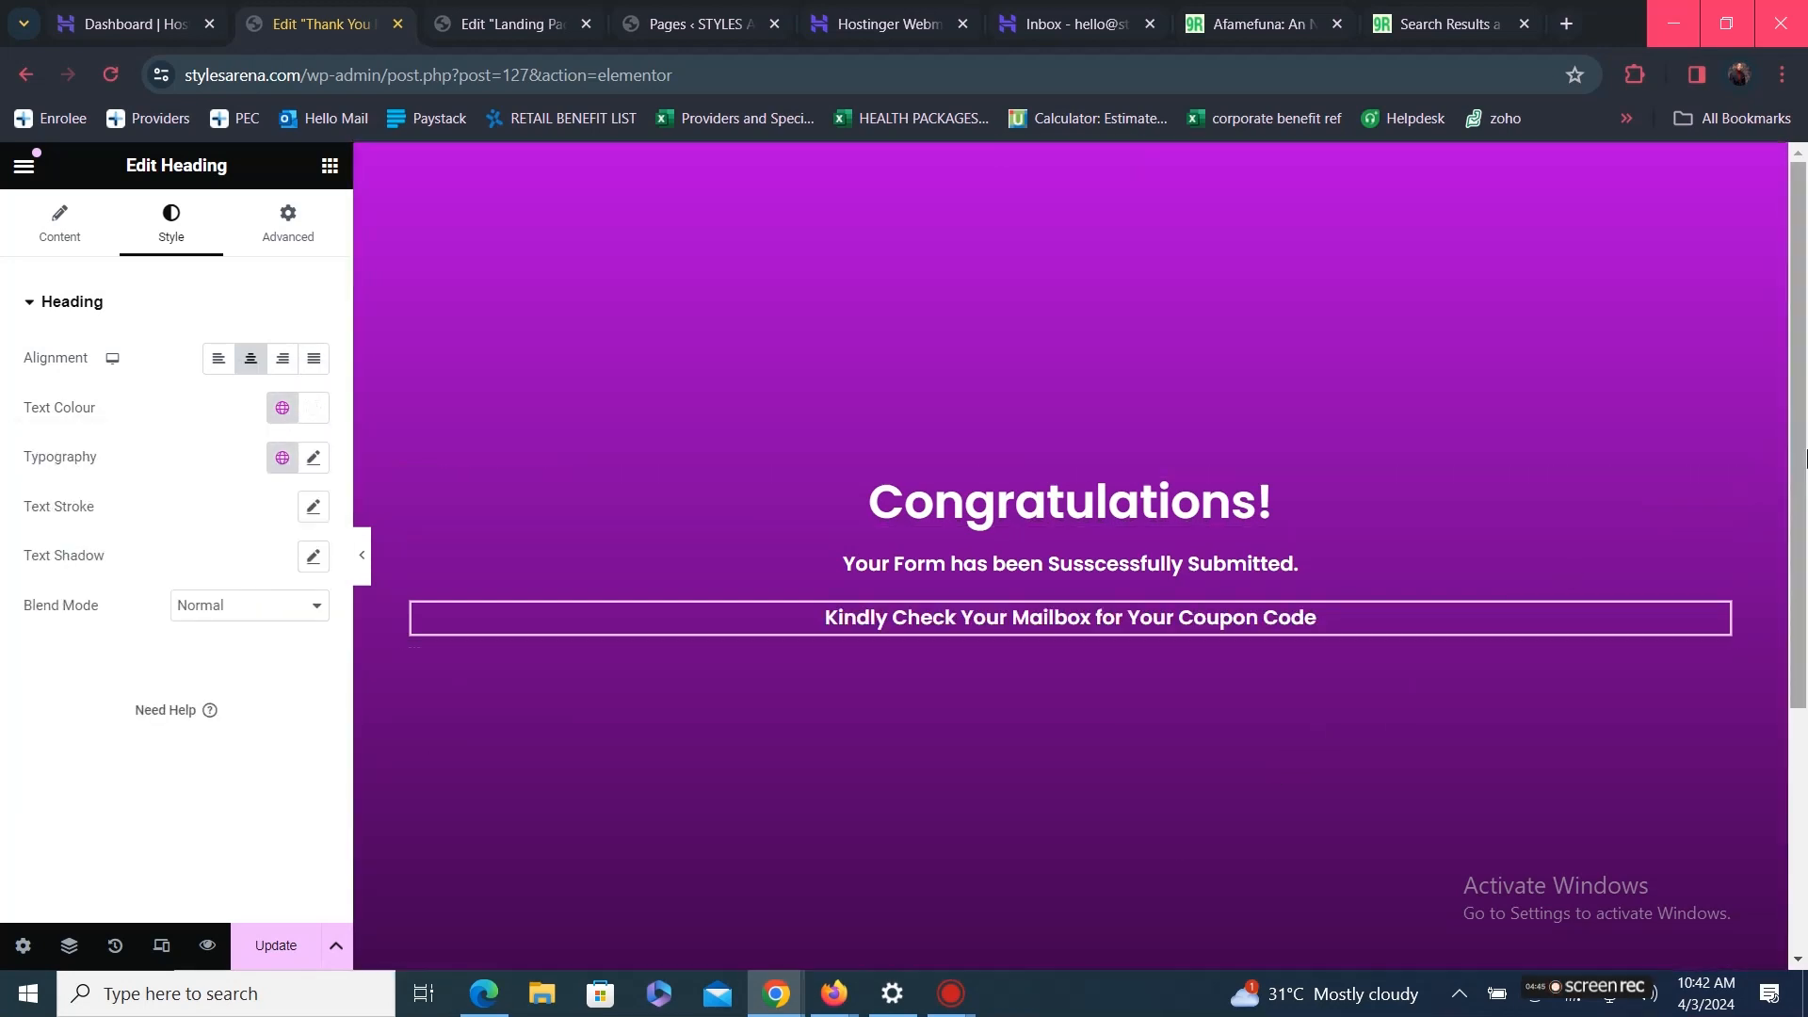
{"action": "left_click", "coordinate": [267, 941]}
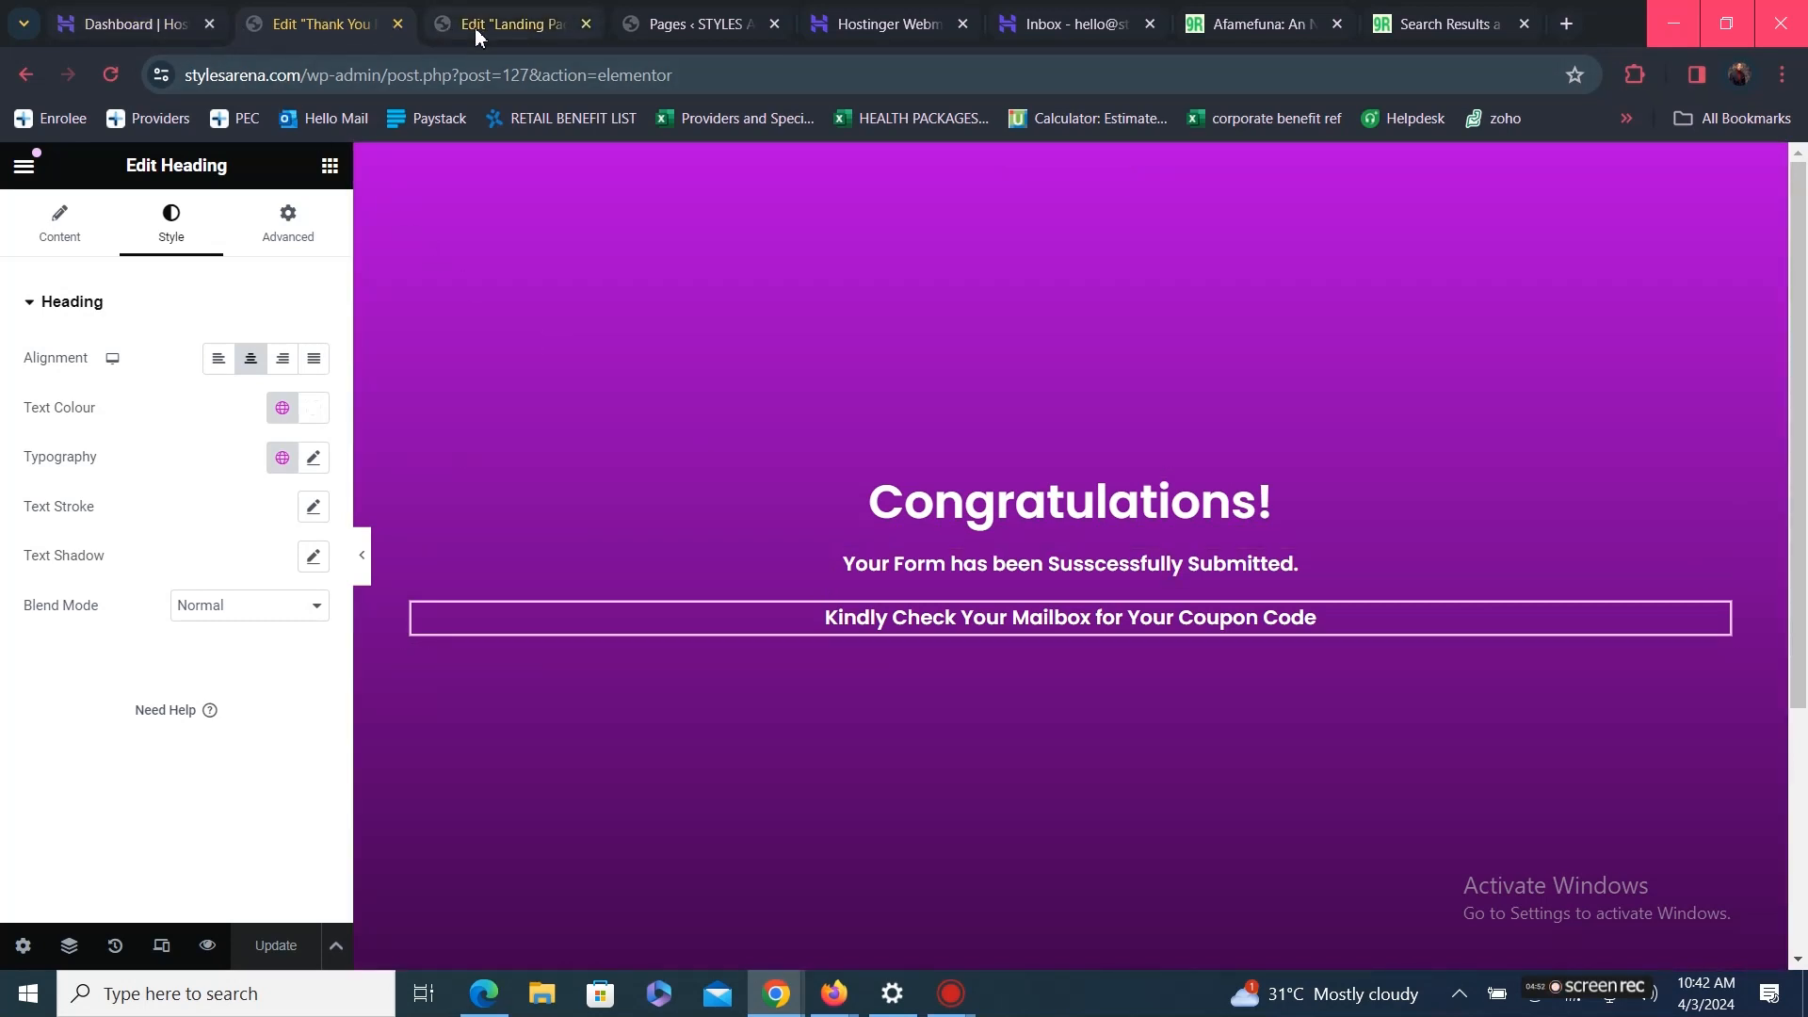
{"action": "mouse_move", "coordinate": [468, 35]}
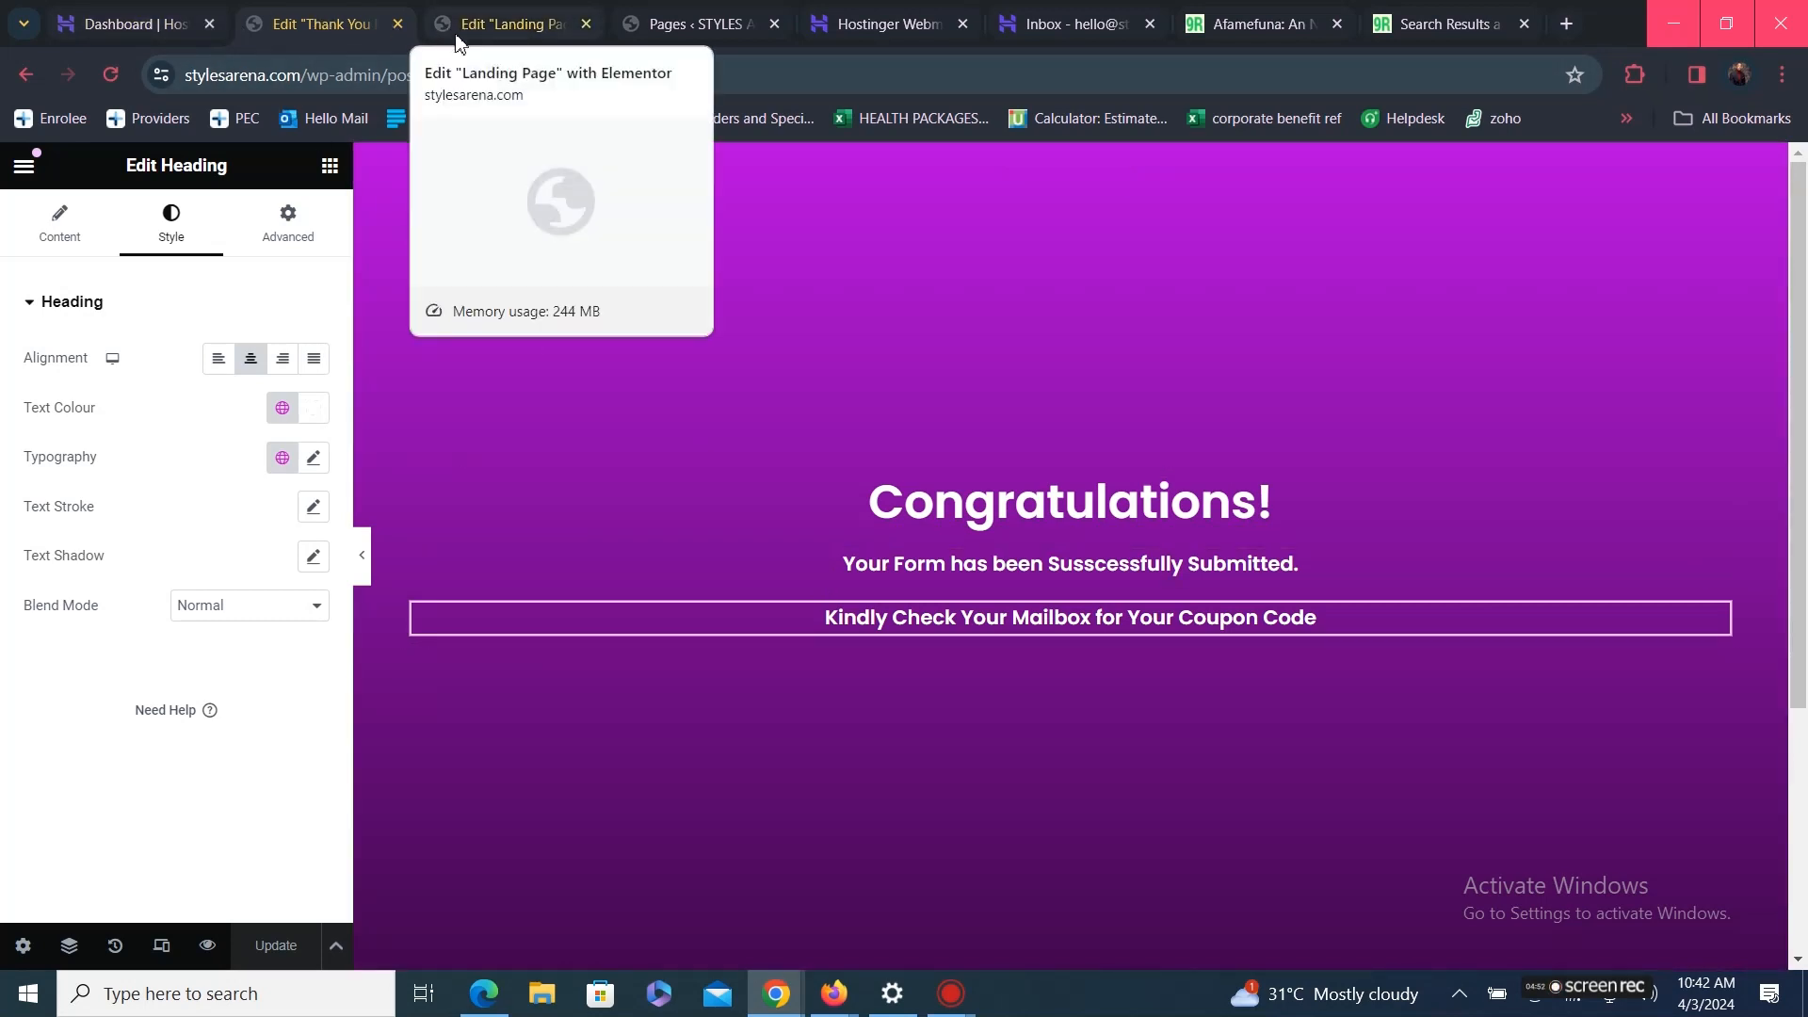
Duplicate the thank-you page editor's browser tab and exit Elementor to the WordPress page editor in the original tab
{"action": "right_click", "coordinate": [313, 17]}
{"action": "left_click", "coordinate": [439, 242]}
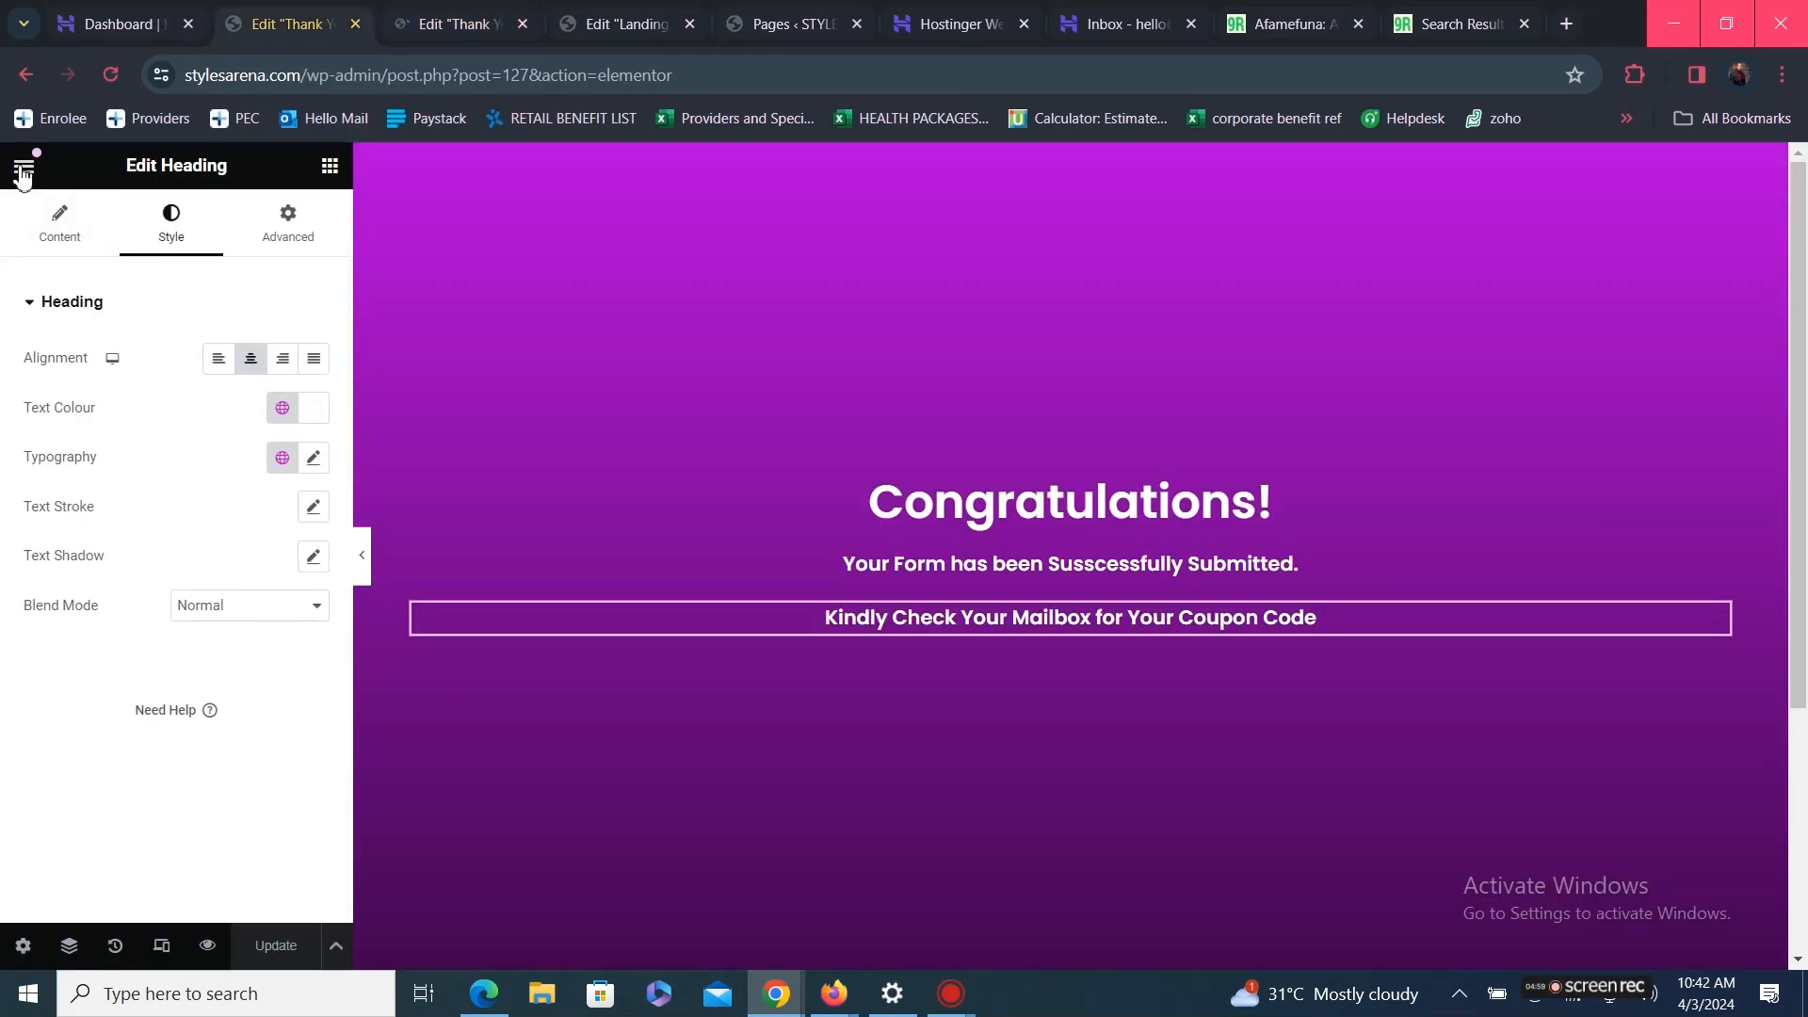
{"action": "left_click", "coordinate": [24, 168]}
{"action": "left_click", "coordinate": [91, 669]}
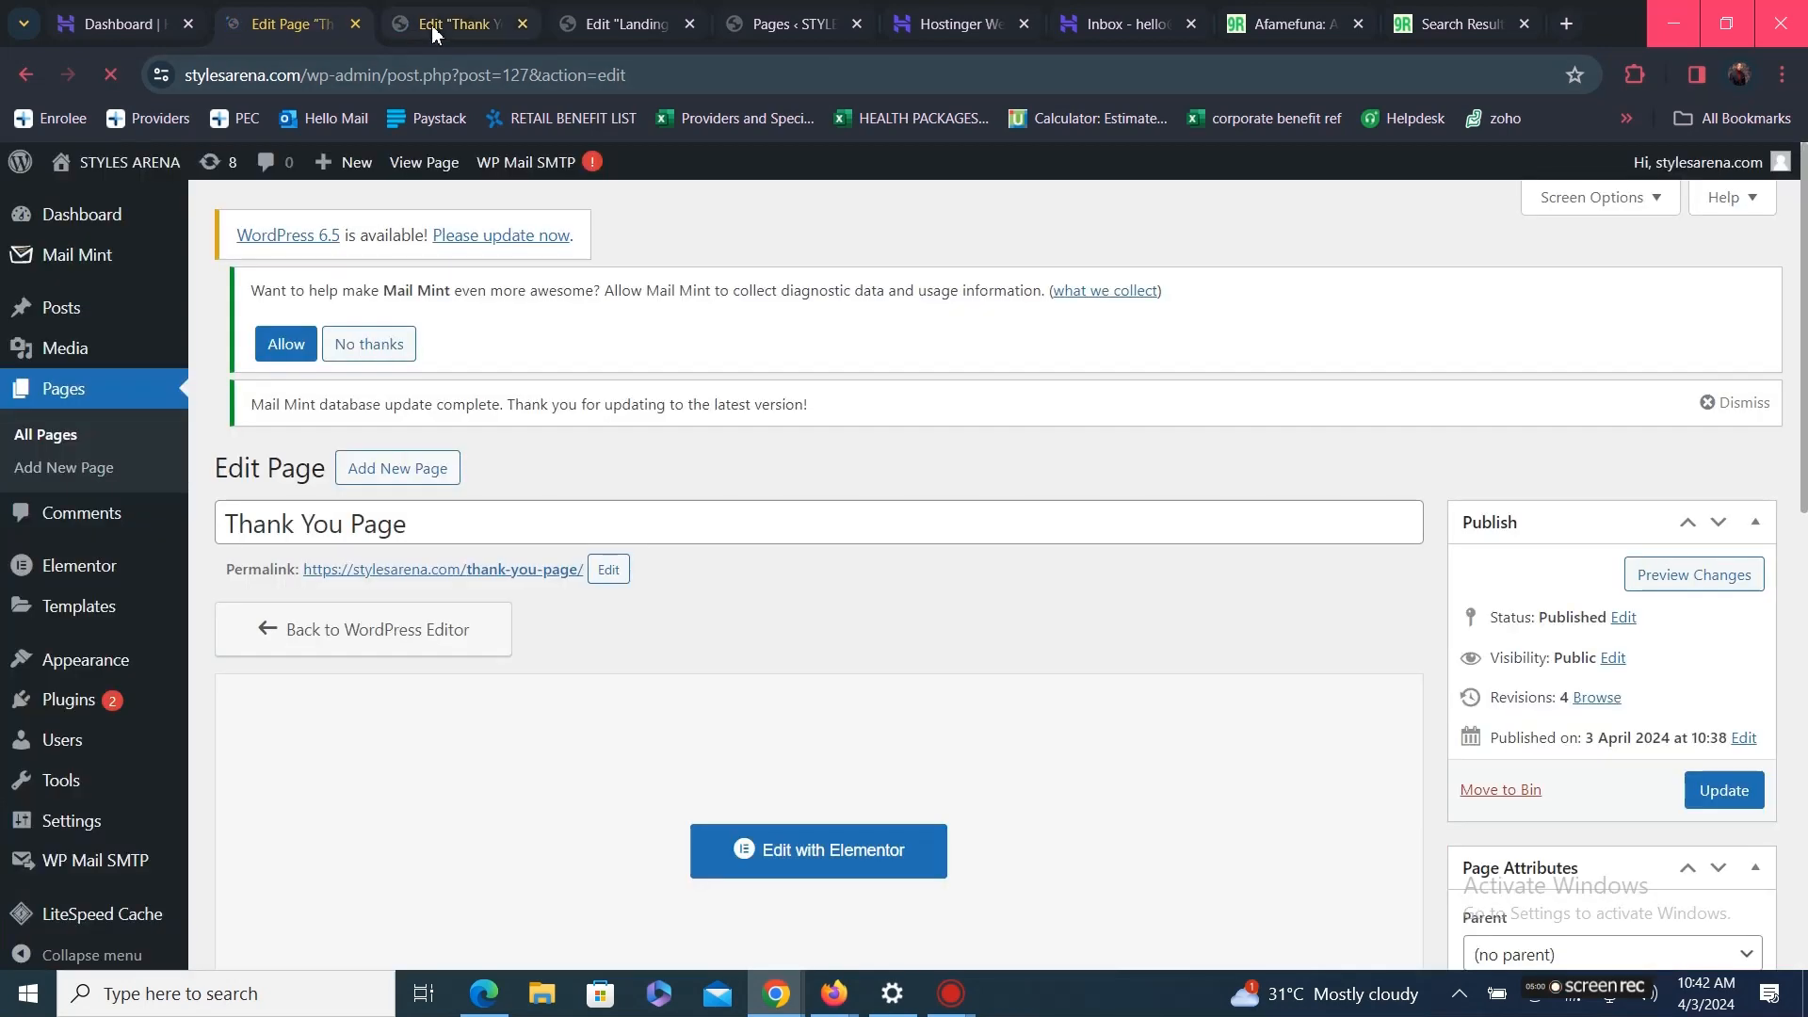
{"action": "left_click", "coordinate": [435, 27]}
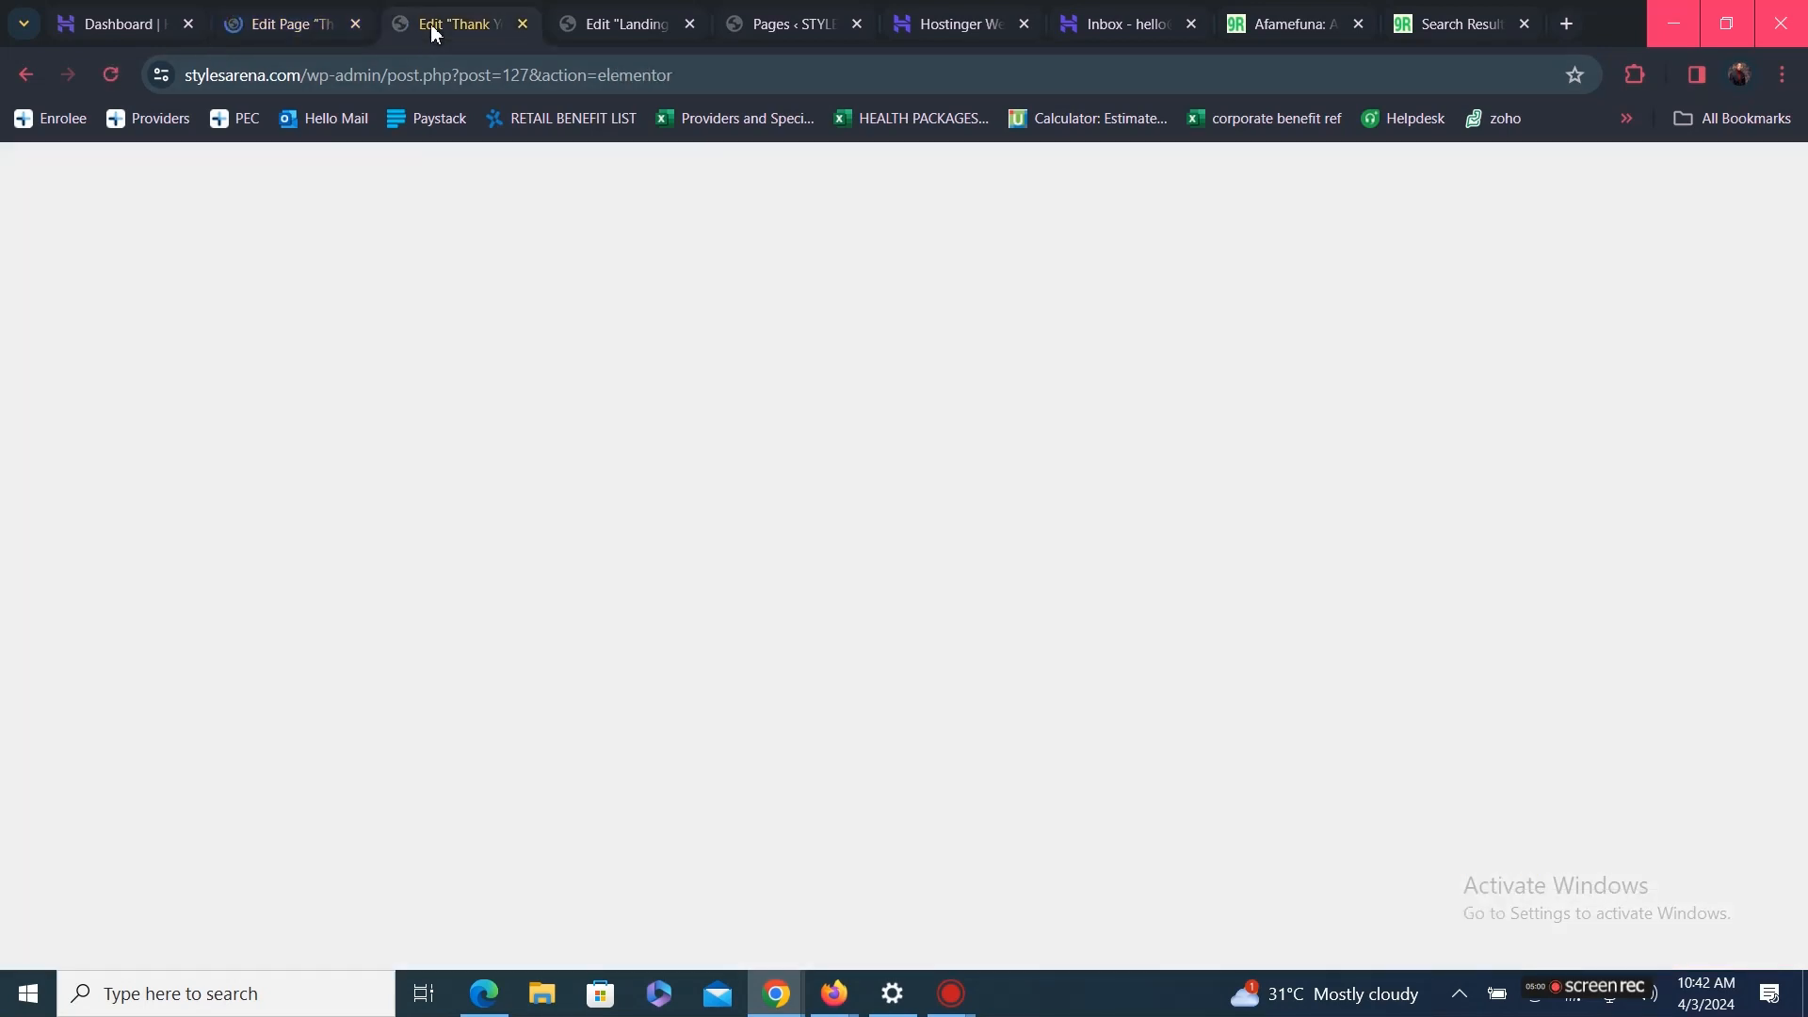
{"action": "left_click", "coordinate": [310, 23]}
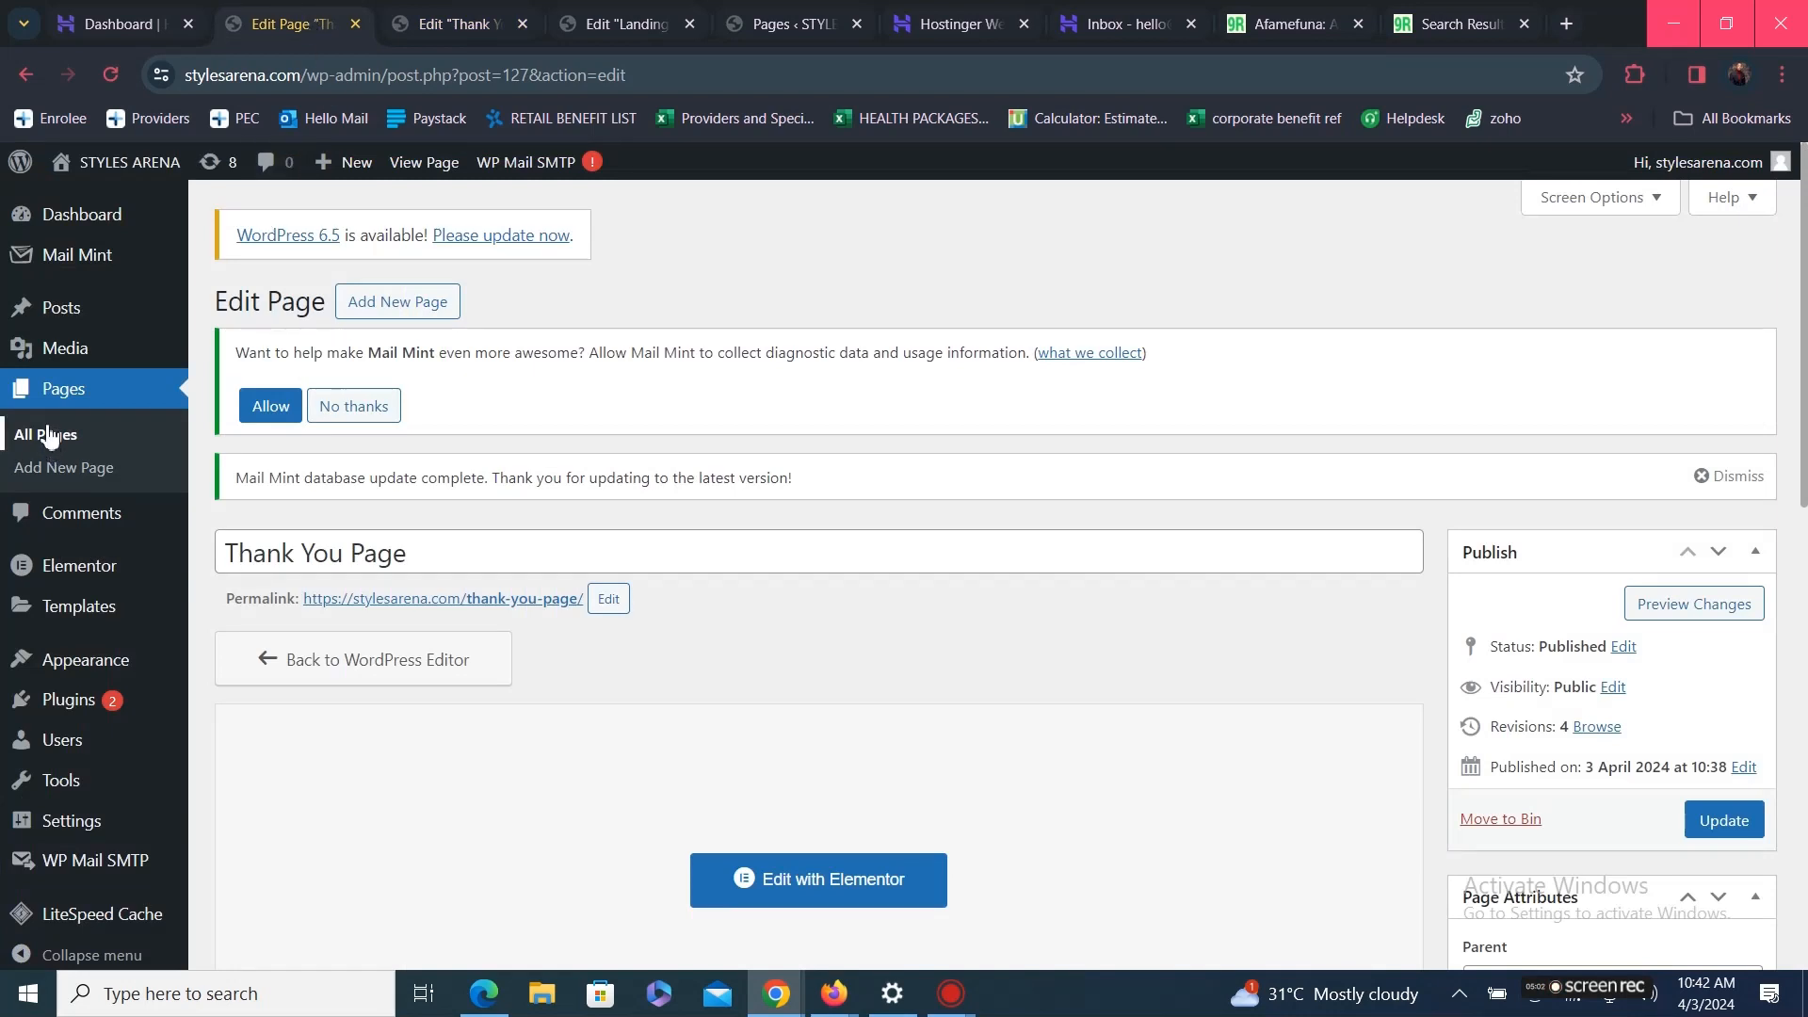
Open the "Test Landing Page" form for editing from Mail Mint's list of forms
{"action": "scroll", "coordinate": [71, 390], "scroll_direction": "down", "scroll_amount": 1}
{"action": "mouse_move", "coordinate": [95, 261]}
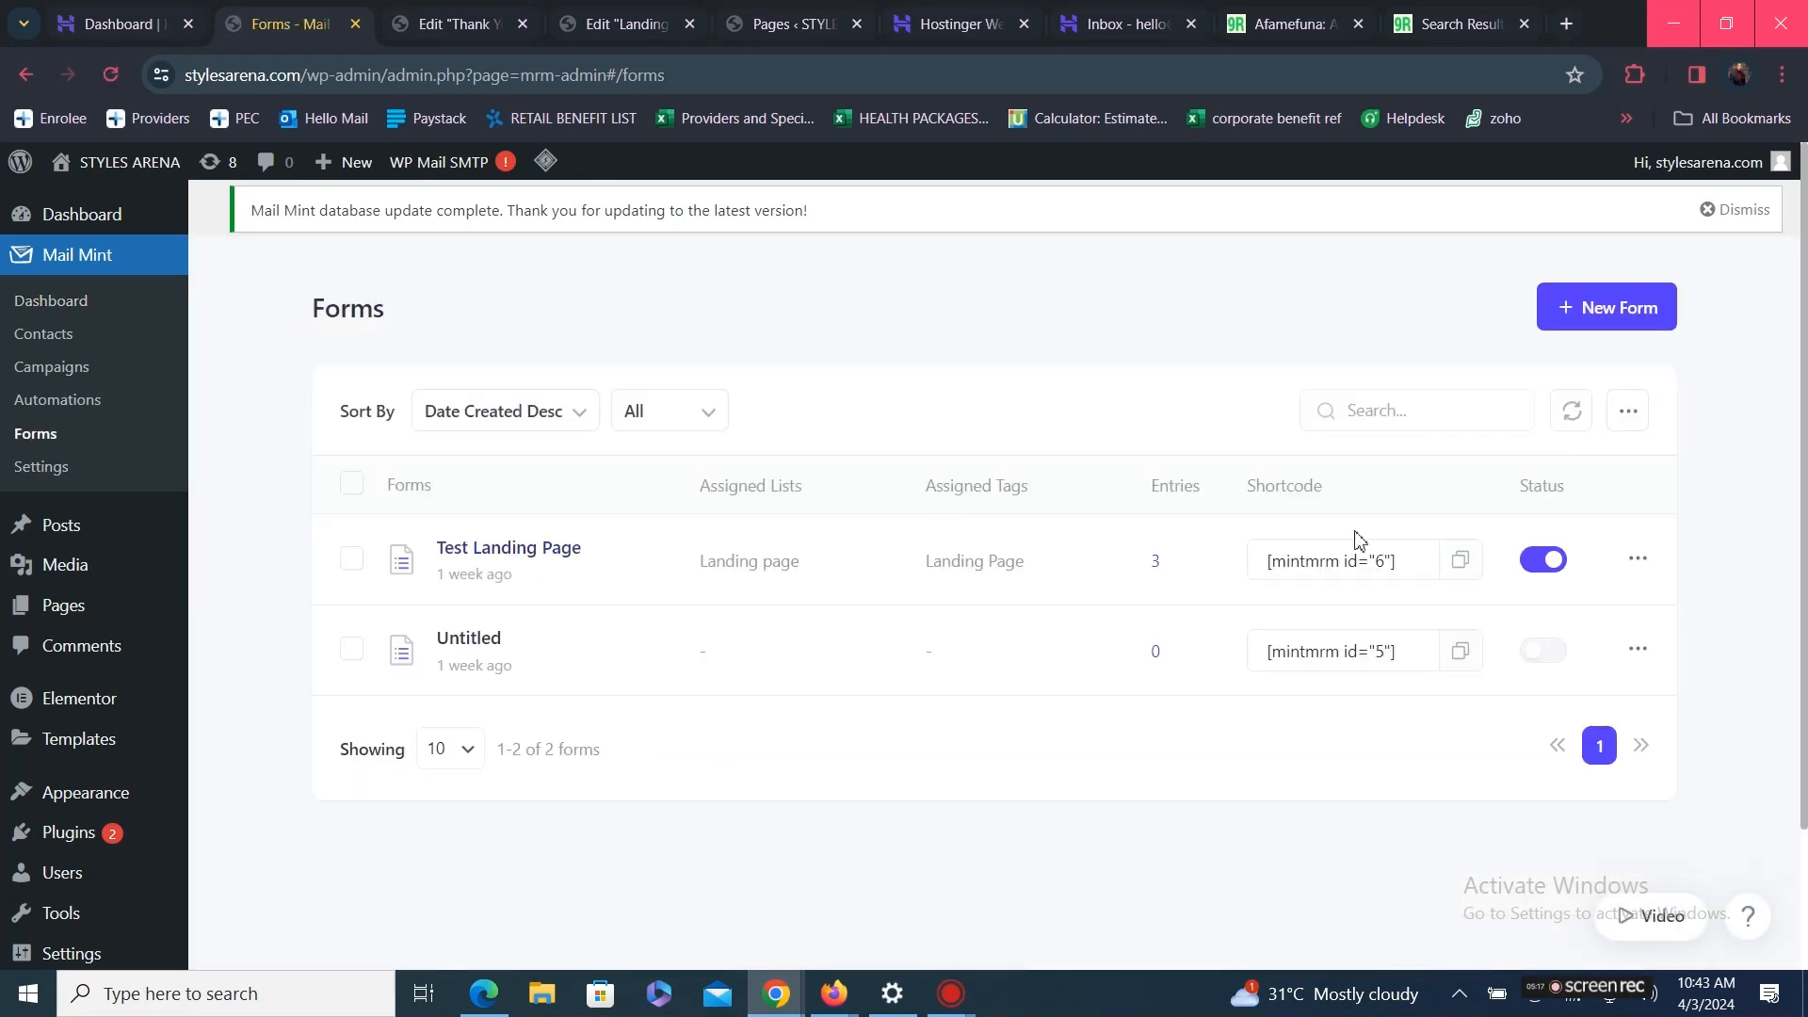
{"action": "left_click", "coordinate": [1638, 563]}
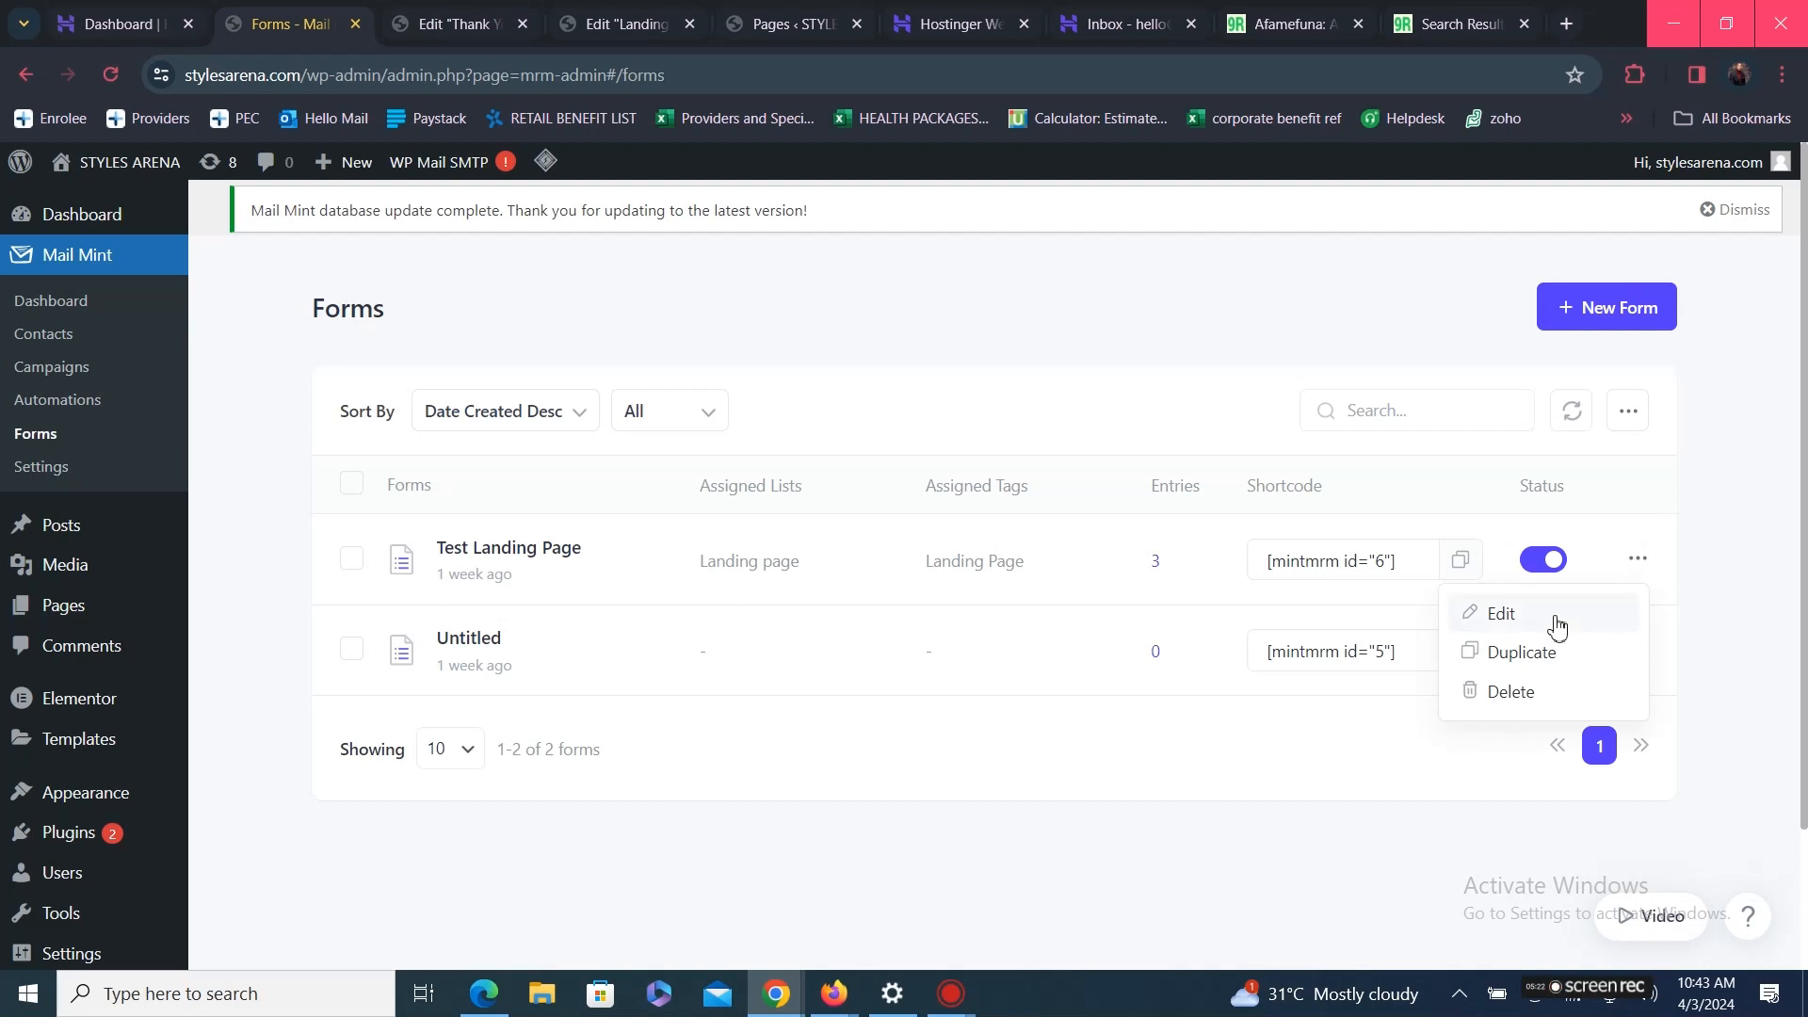
{"action": "left_click", "coordinate": [1554, 618]}
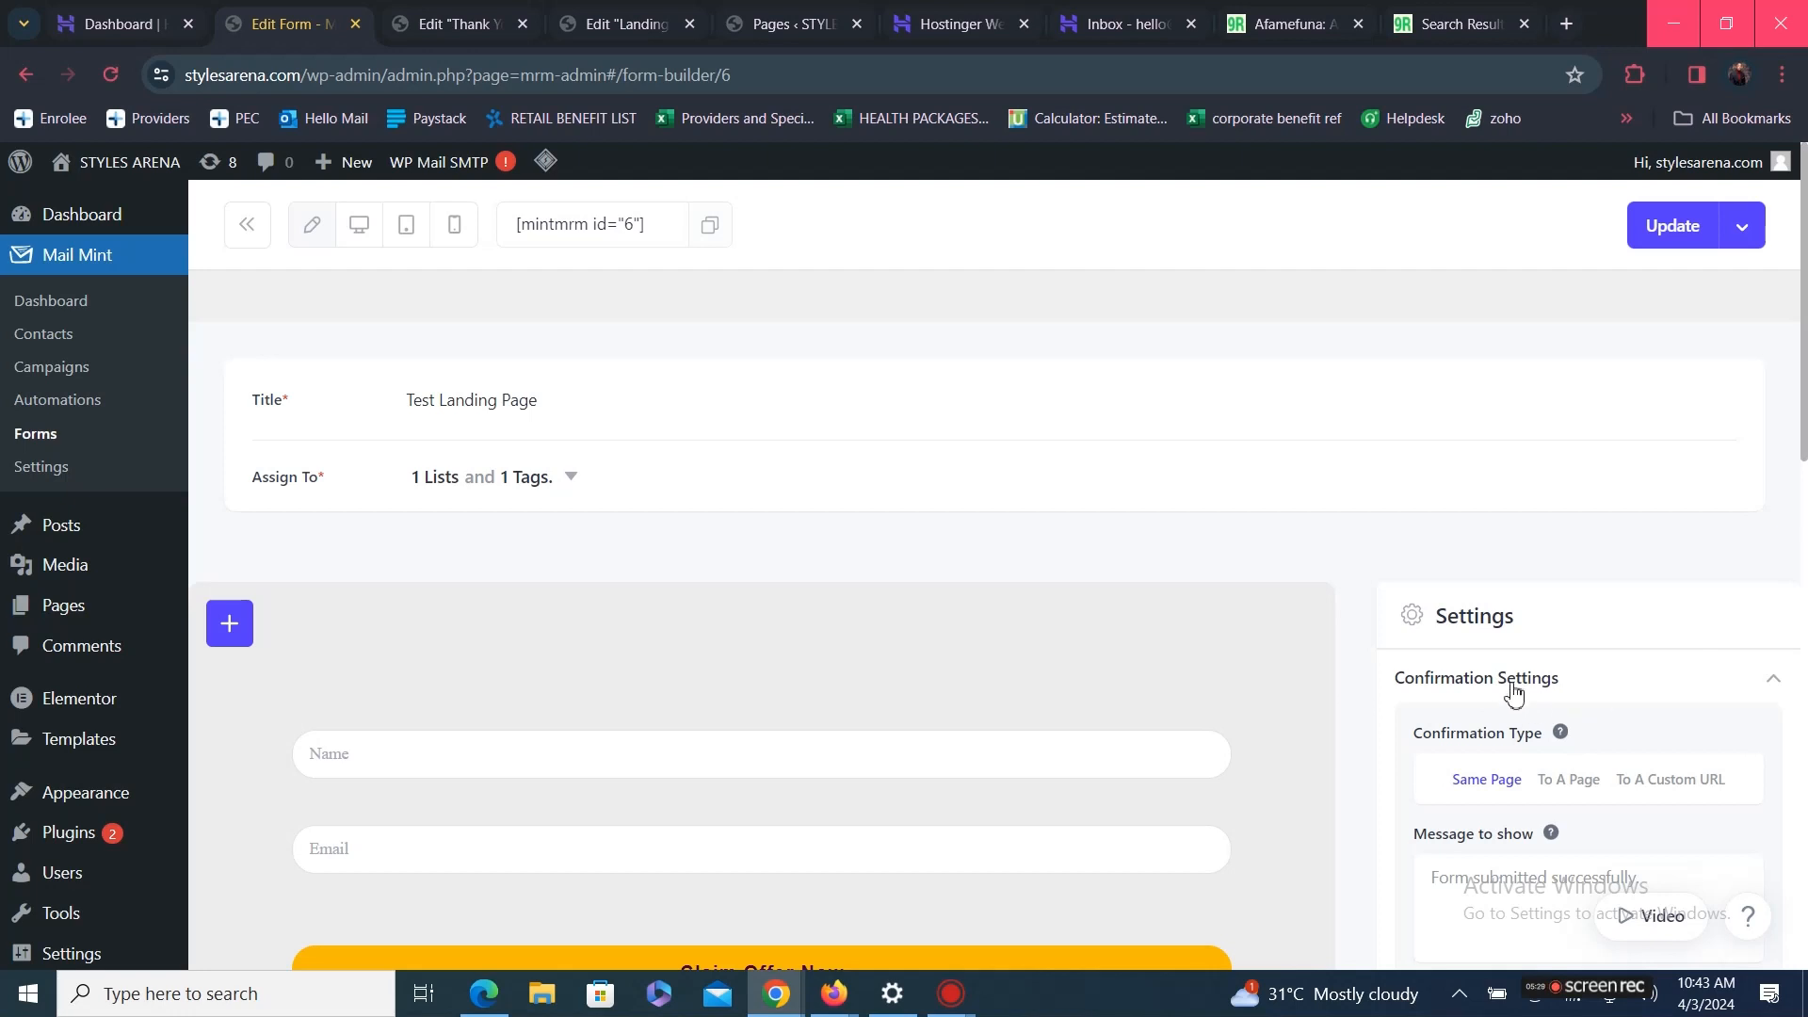
Set the form's confirmation type to "To A Page" and select "Thank You Page" as the redirect page
{"action": "scroll", "coordinate": [1802, 433], "scroll_direction": "down", "scroll_amount": 3}
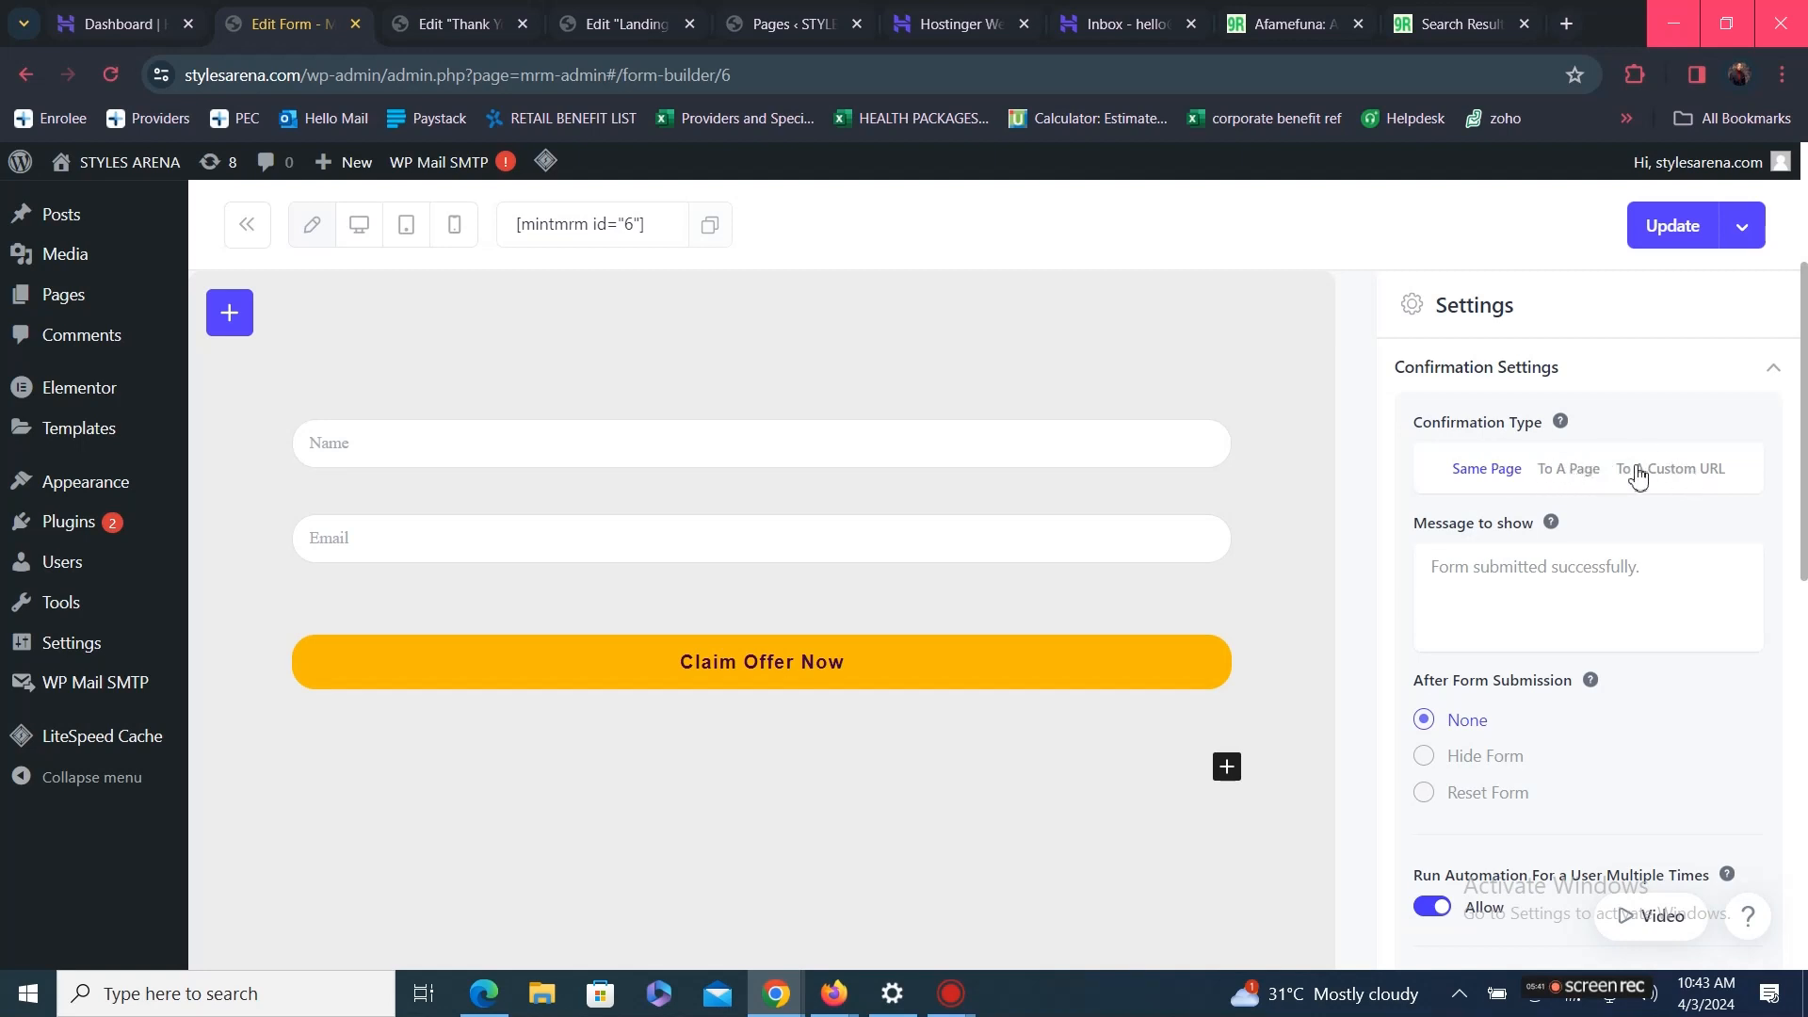
{"action": "left_click", "coordinate": [1667, 470]}
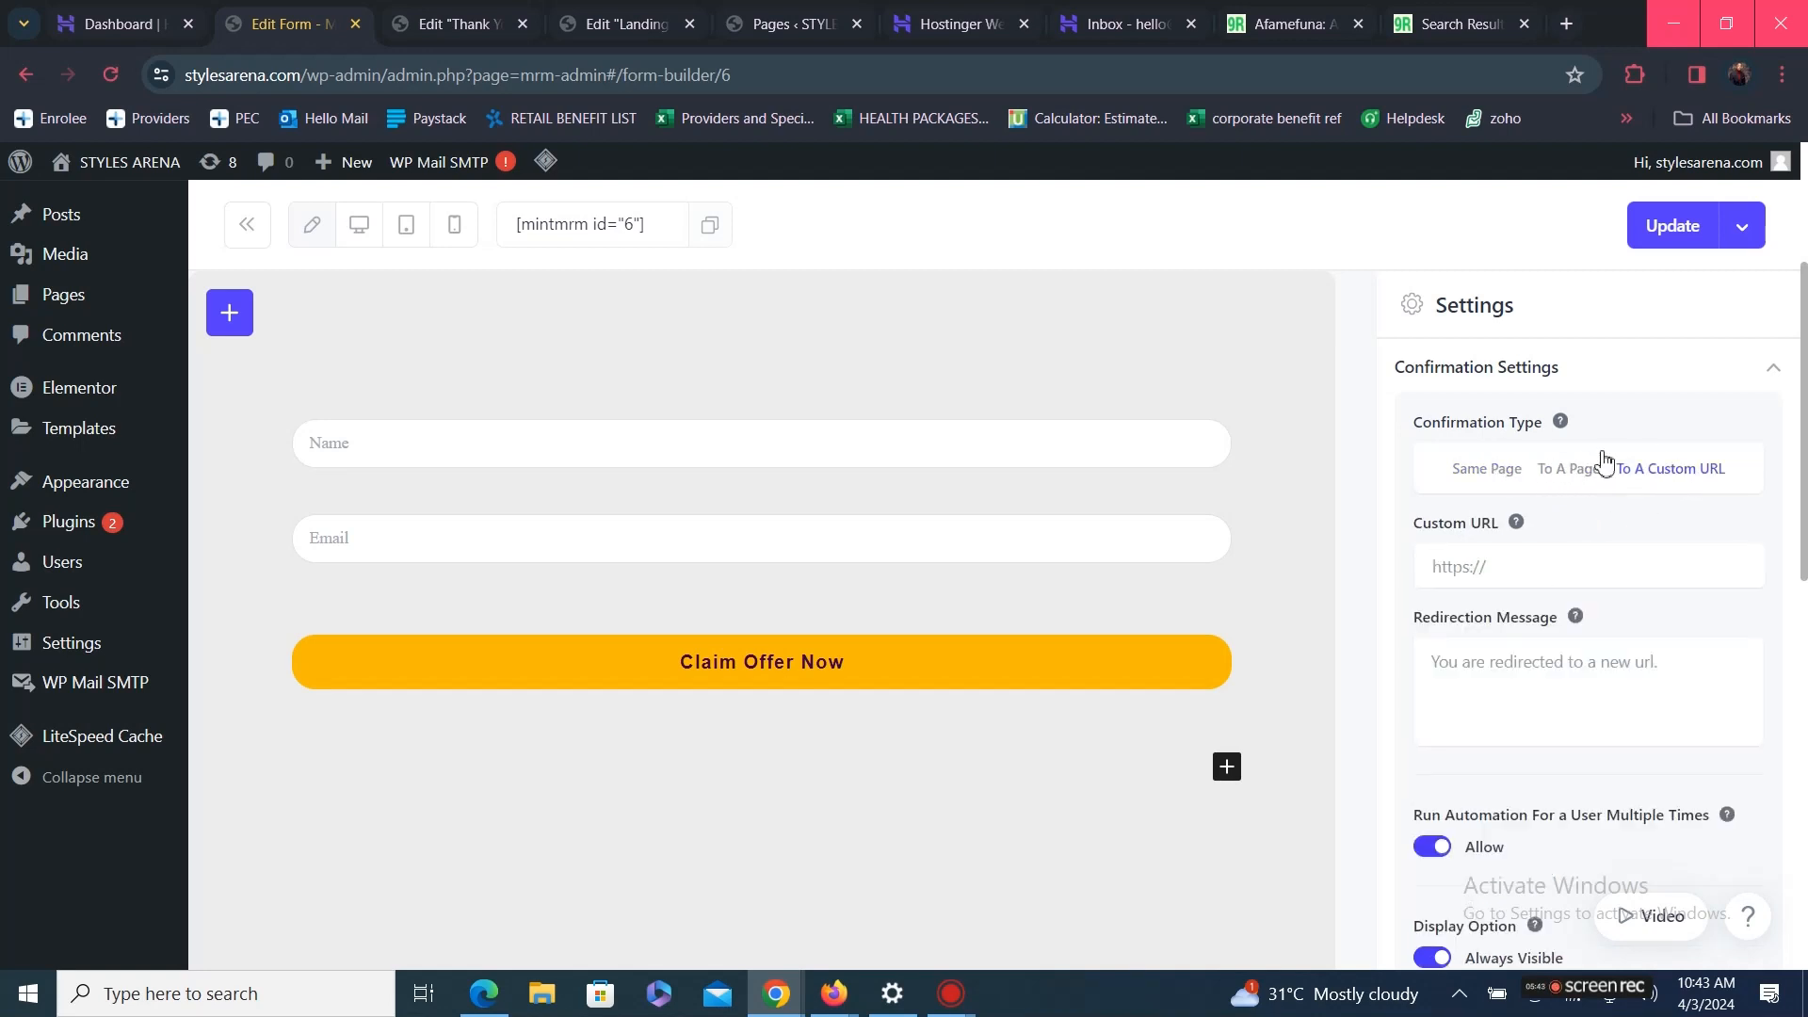
{"action": "left_click", "coordinate": [1583, 476]}
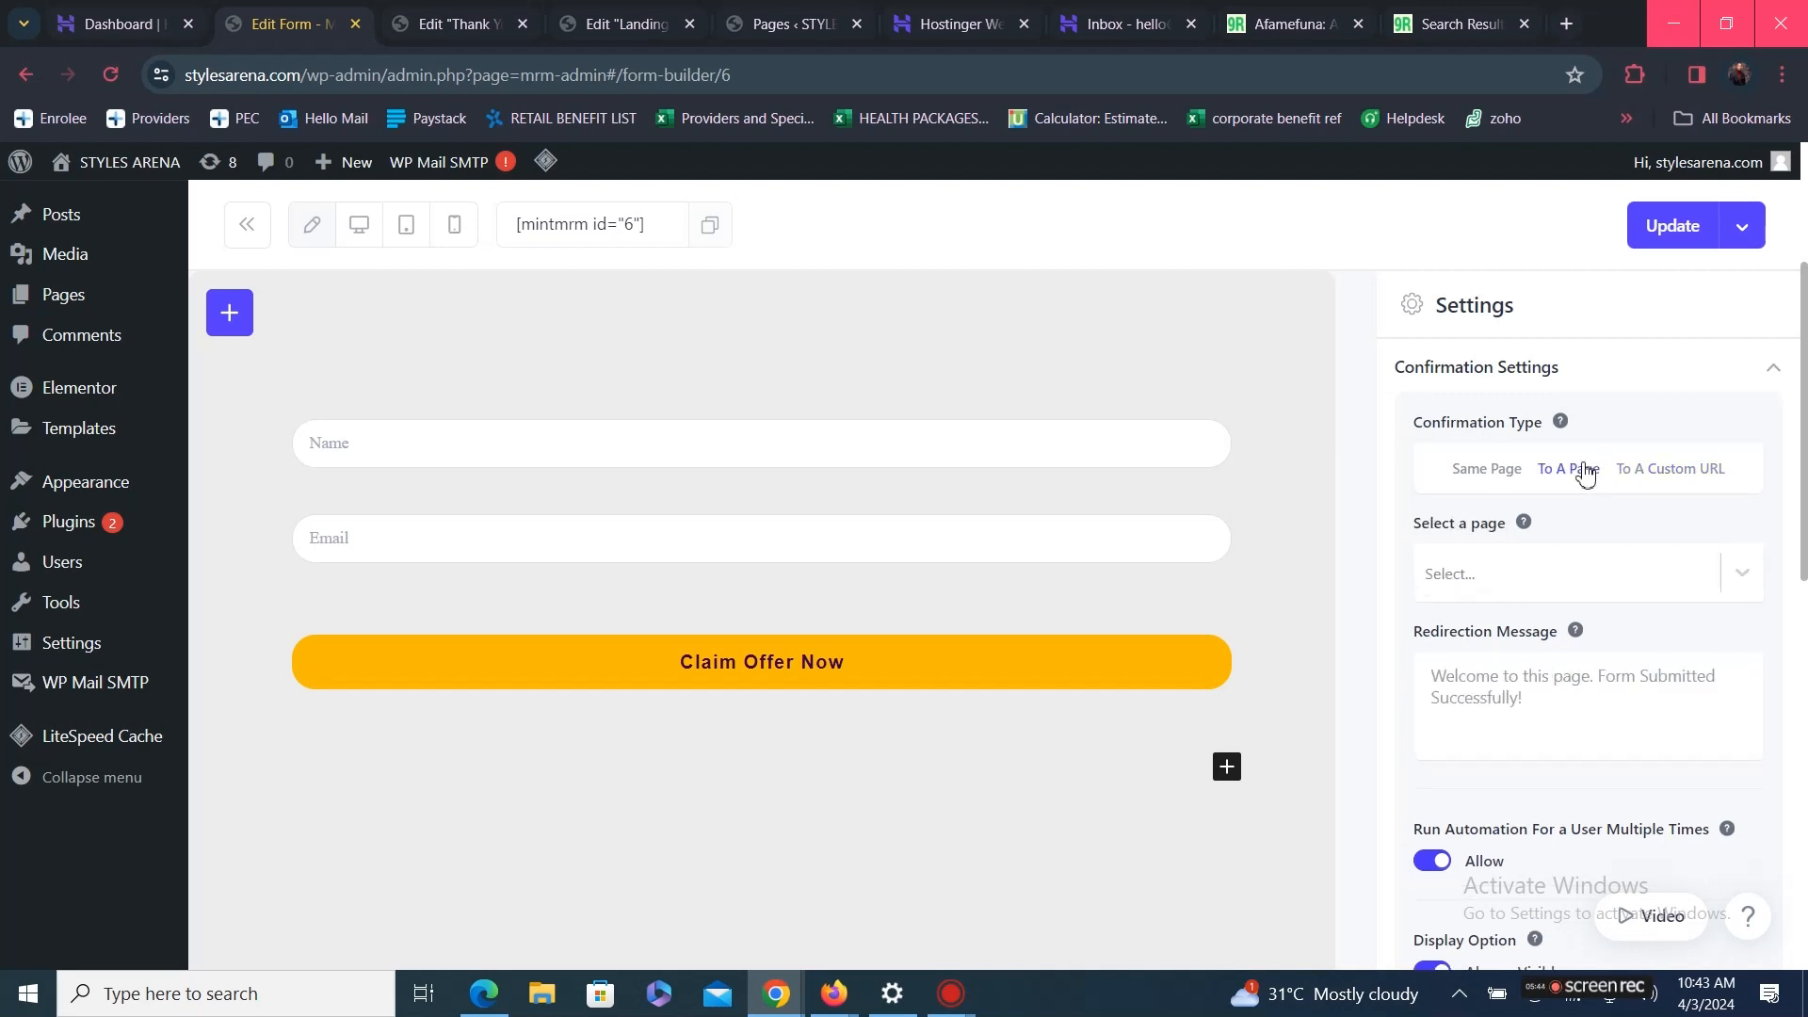
{"action": "left_click", "coordinate": [1688, 584]}
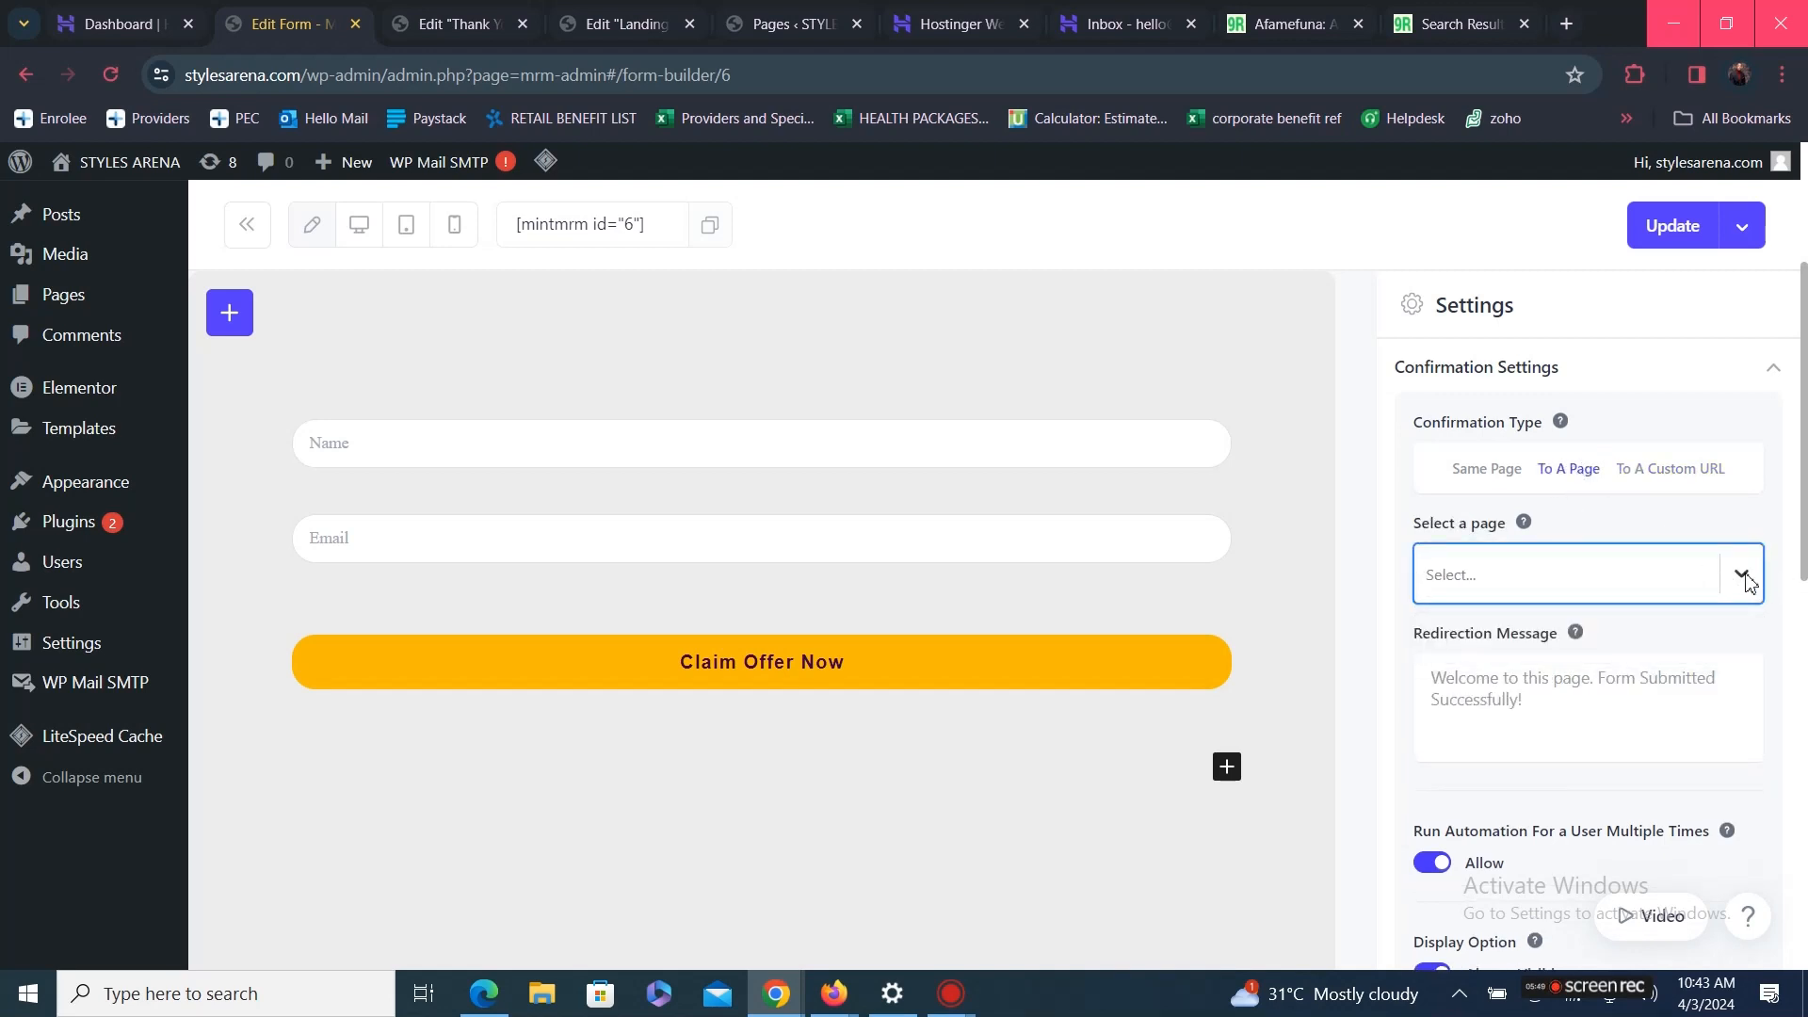
{"action": "type", "text": "tha"}
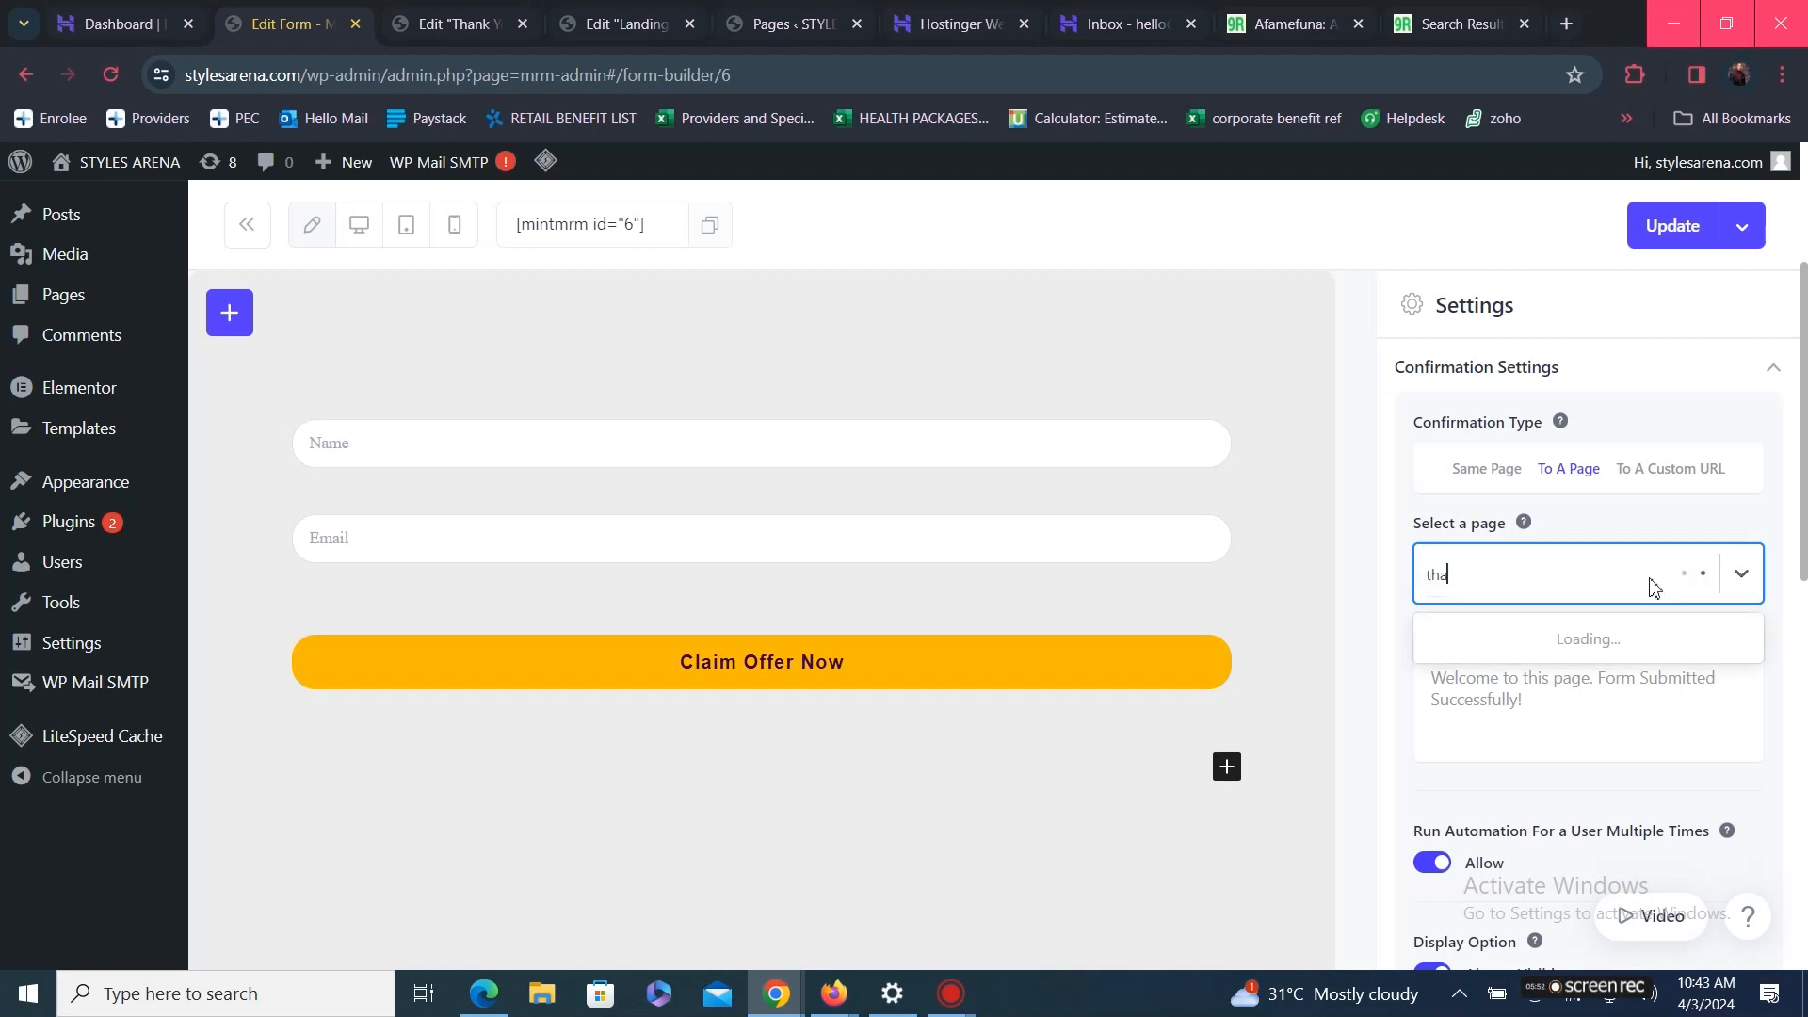
{"action": "type", "text": "nk"}
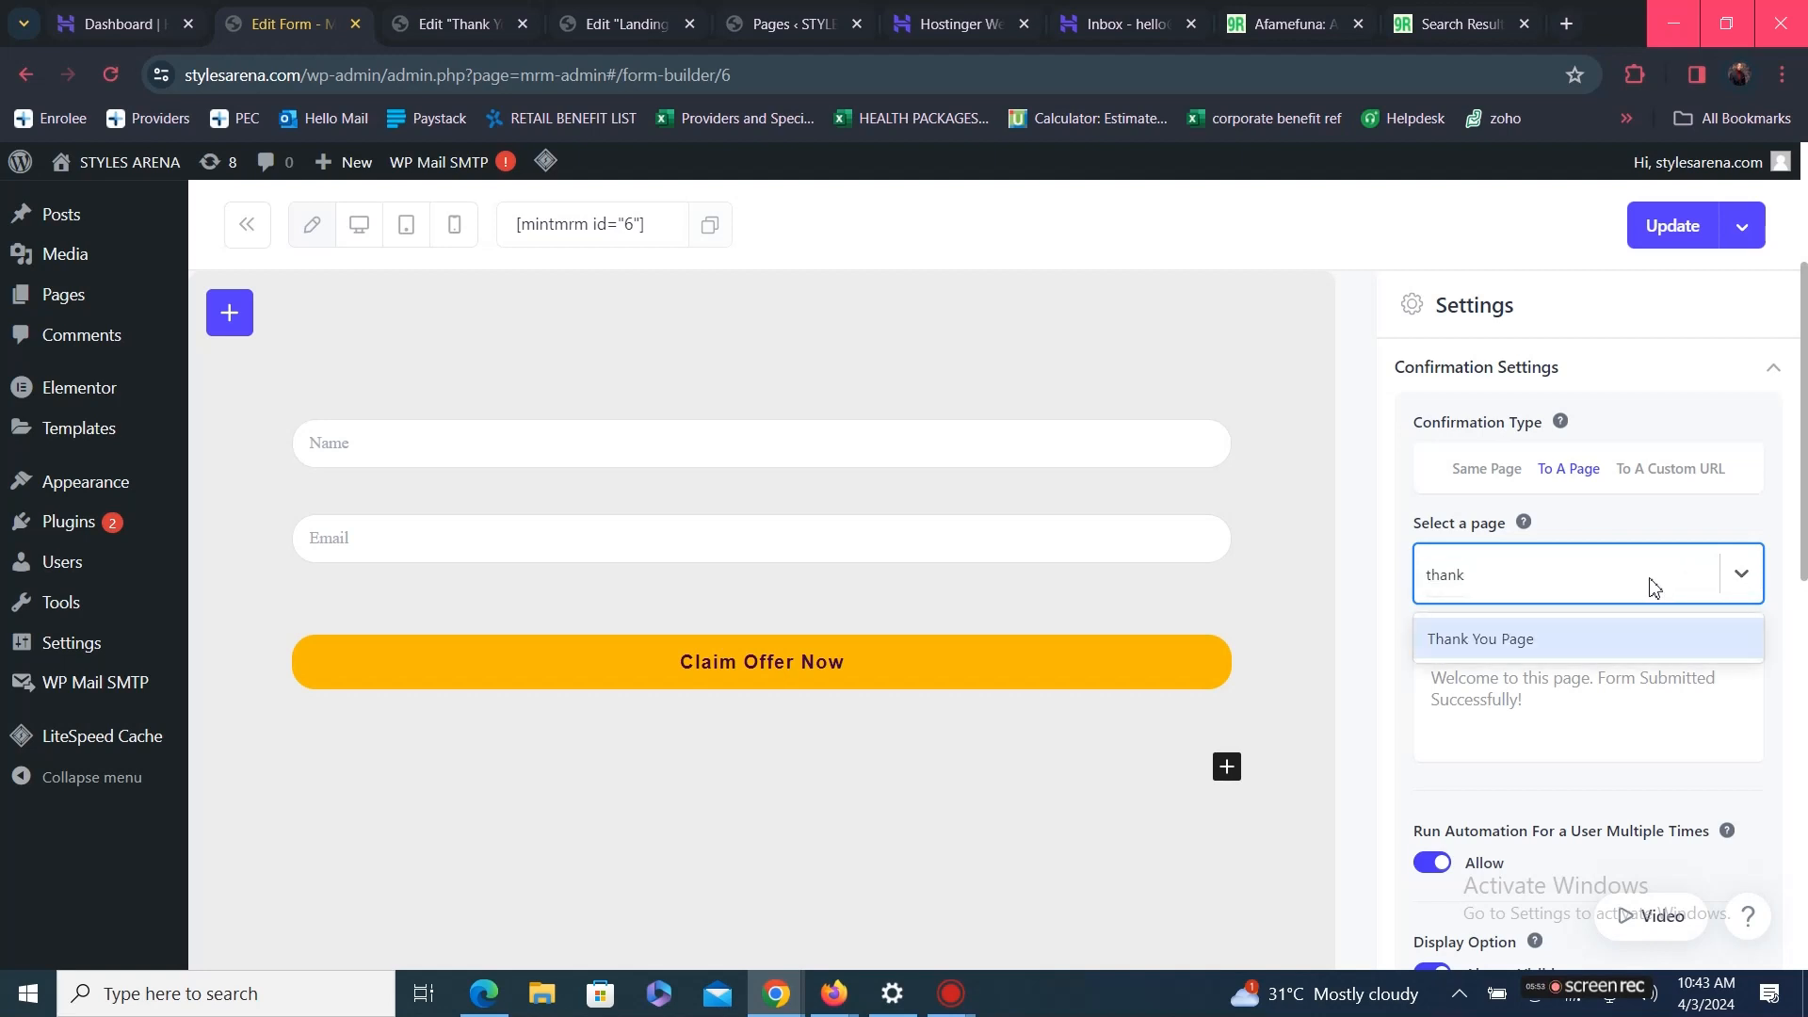
{"action": "left_click", "coordinate": [1569, 637]}
Replace the form's redirection message with "Redirecting..." and save the form update
{"action": "left_click_drag", "start_coordinate": [1545, 697], "coordinate": [1416, 673]}
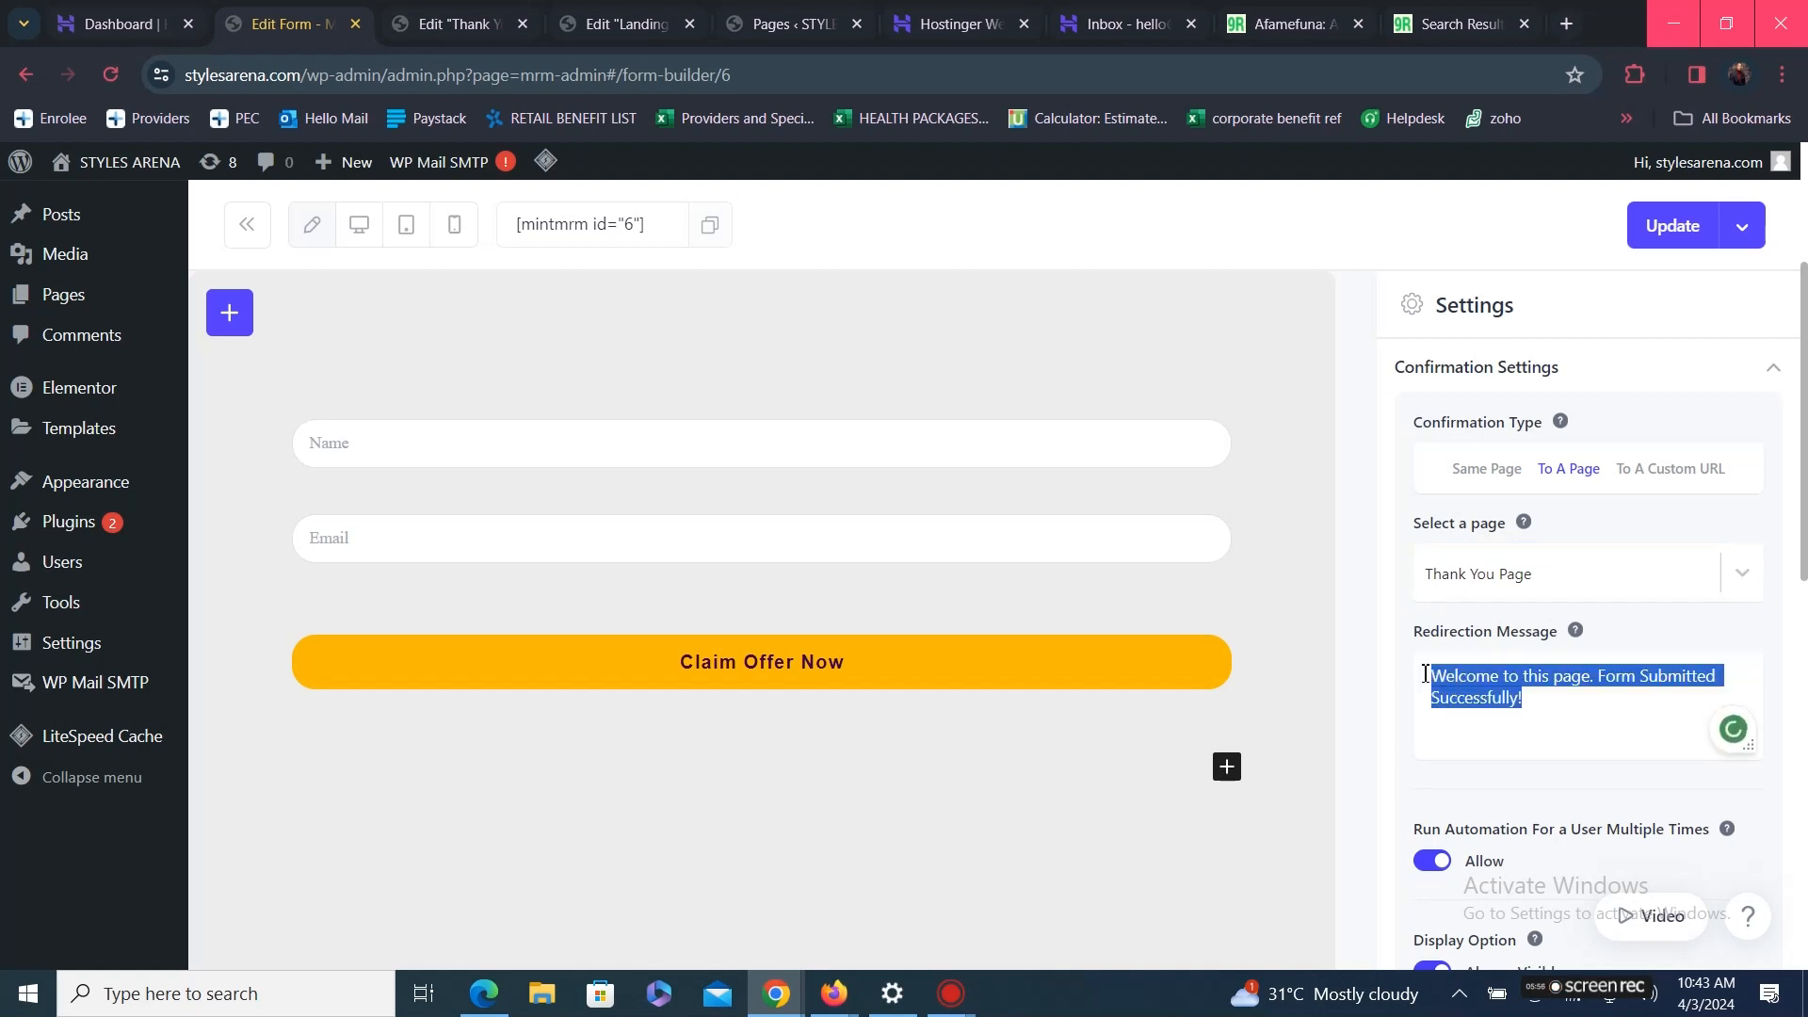
{"action": "key", "text": "BackSpace"}
{"action": "type", "text": "Redirec"}
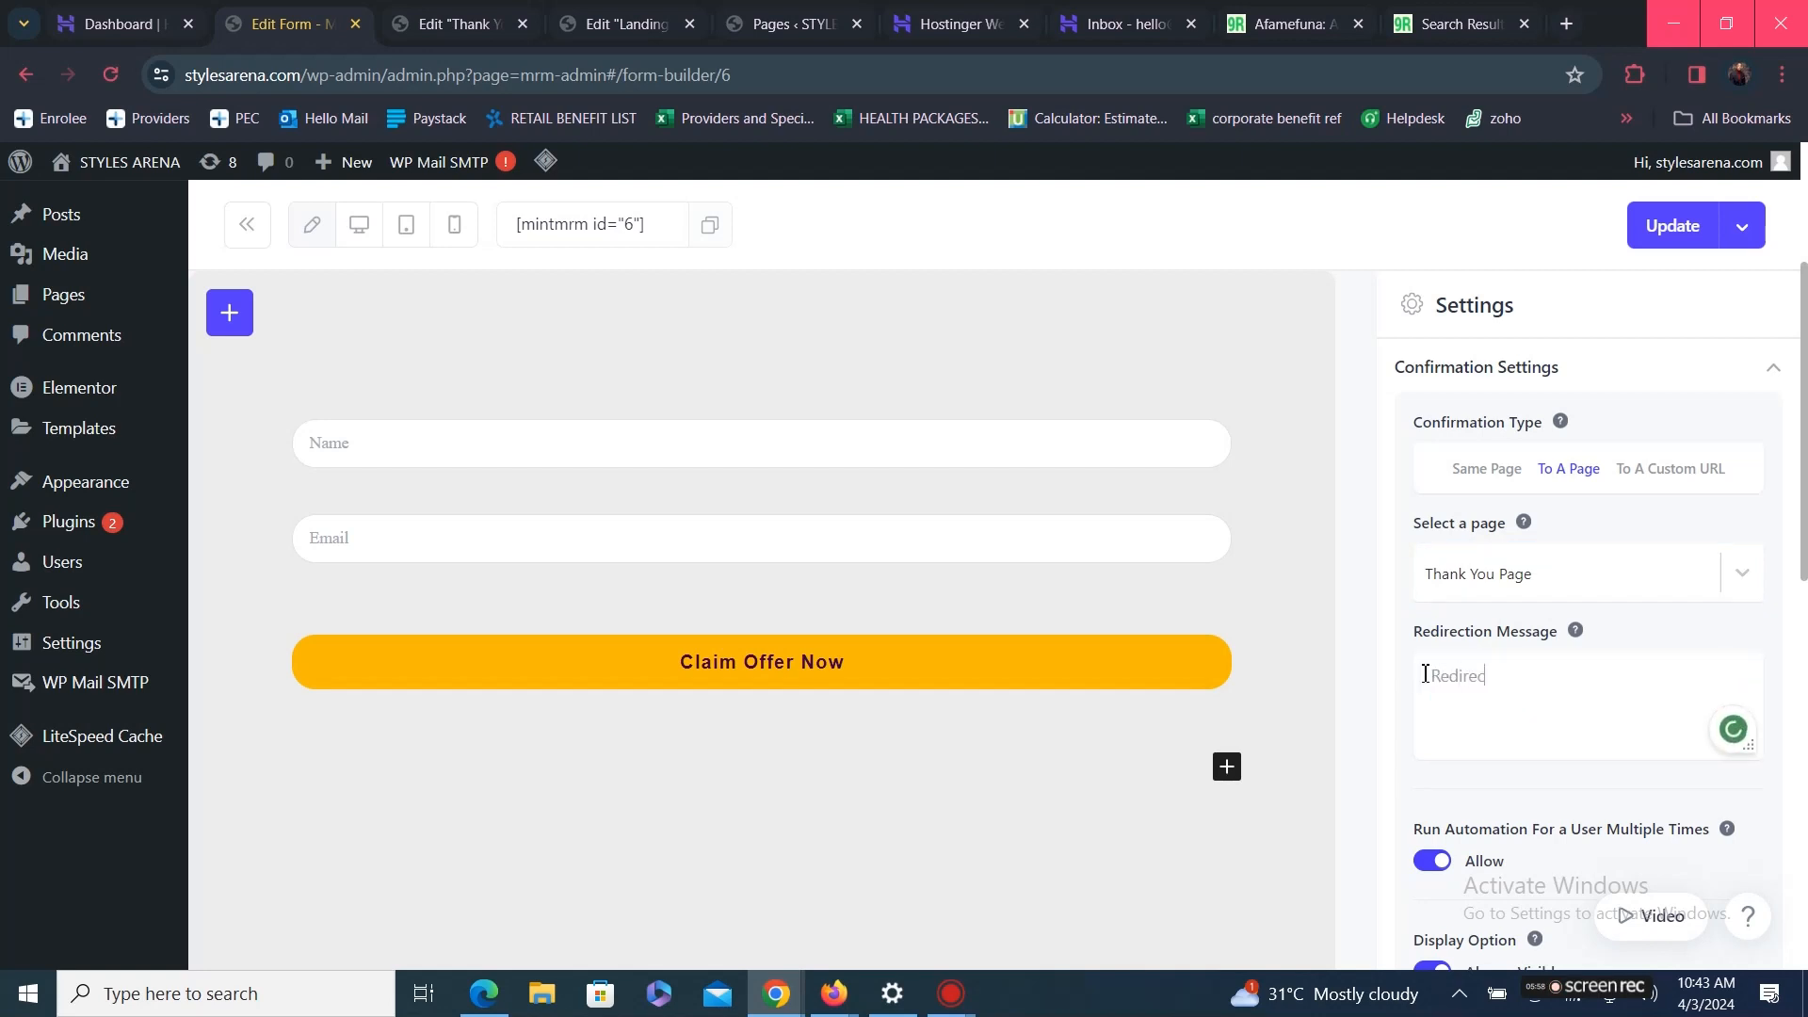
{"action": "type", "text": "ting..."}
{"action": "left_click", "coordinate": [1670, 243]}
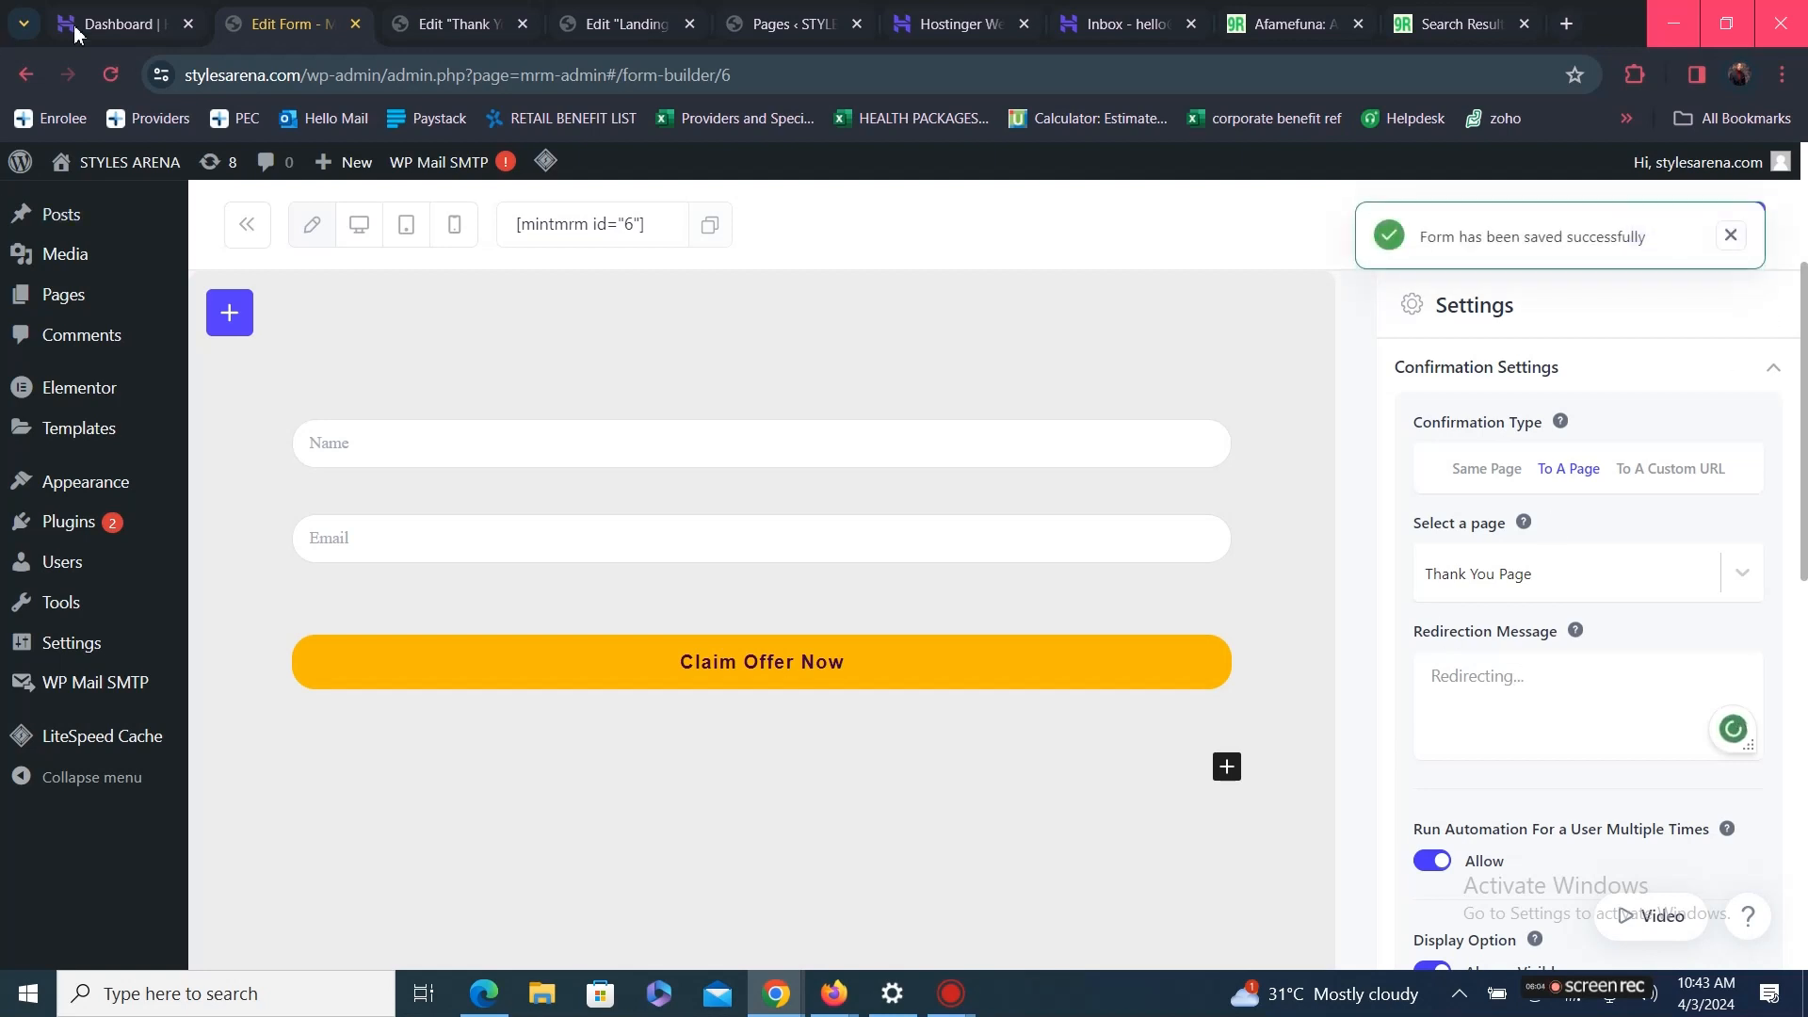
Review the thank-you page design and the site's live homepage, and return to the form editor
{"action": "left_click", "coordinate": [448, 28]}
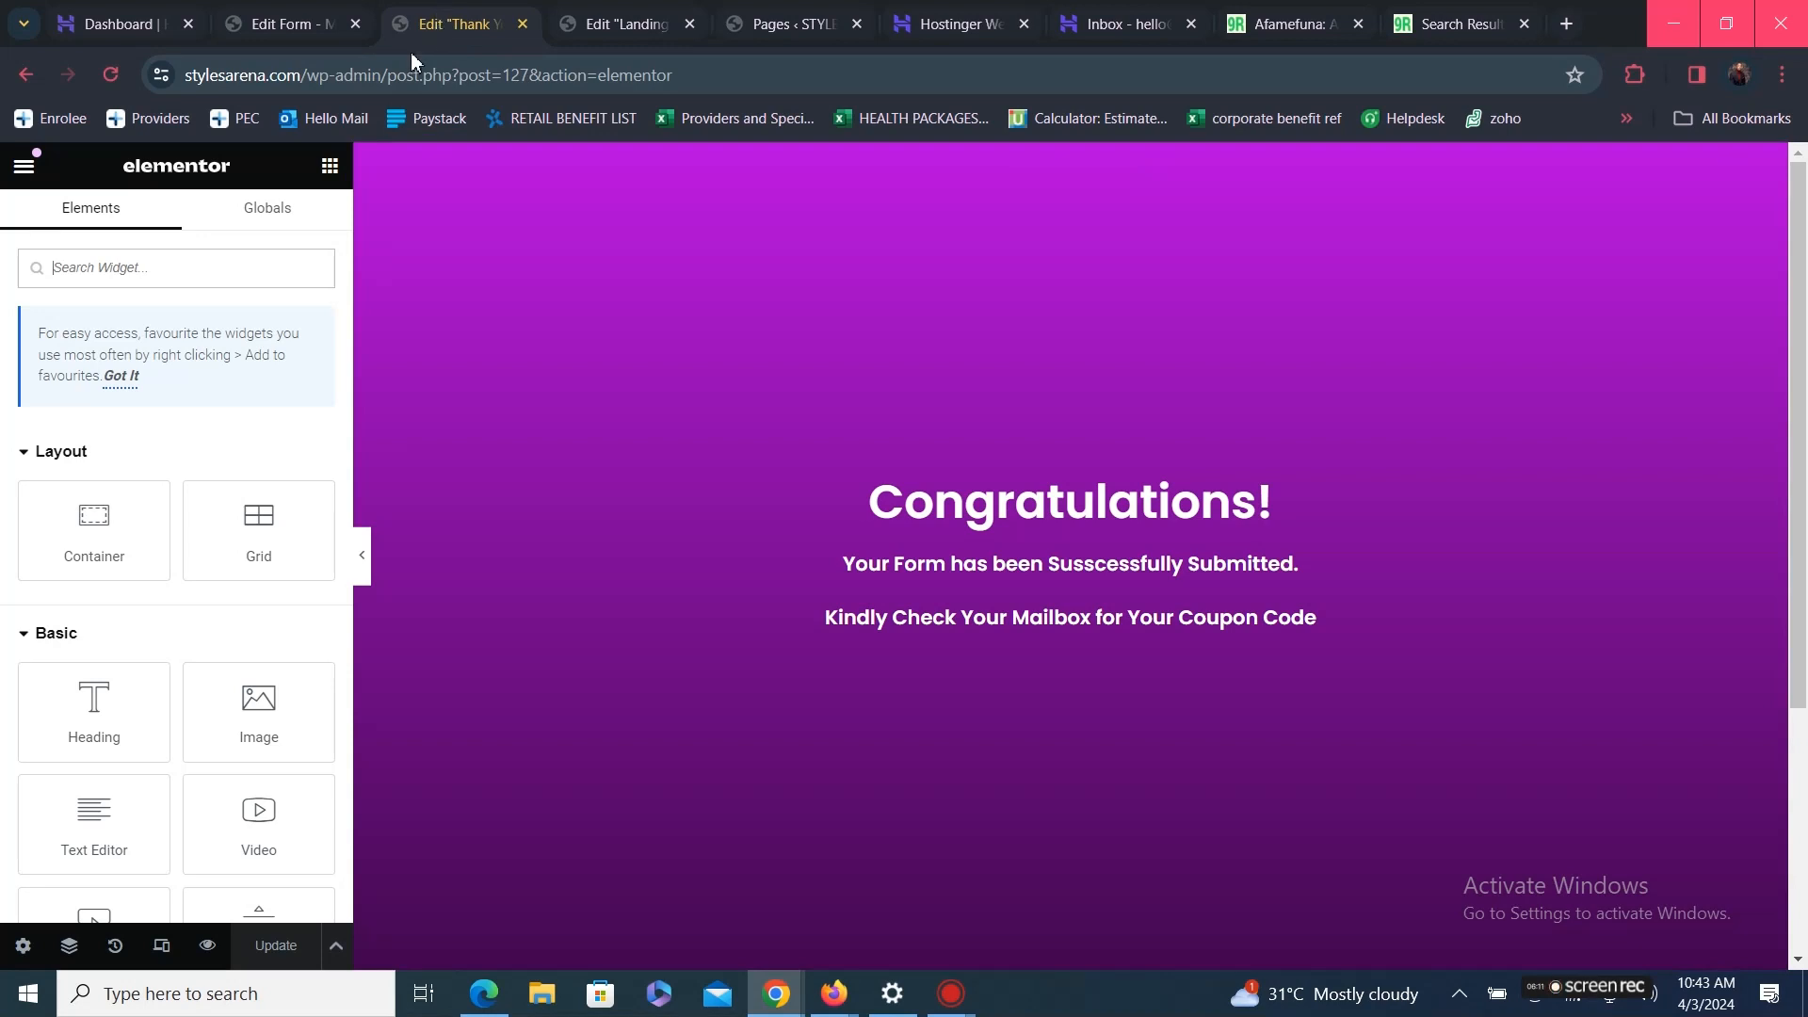
{"action": "left_click", "coordinate": [284, 24]}
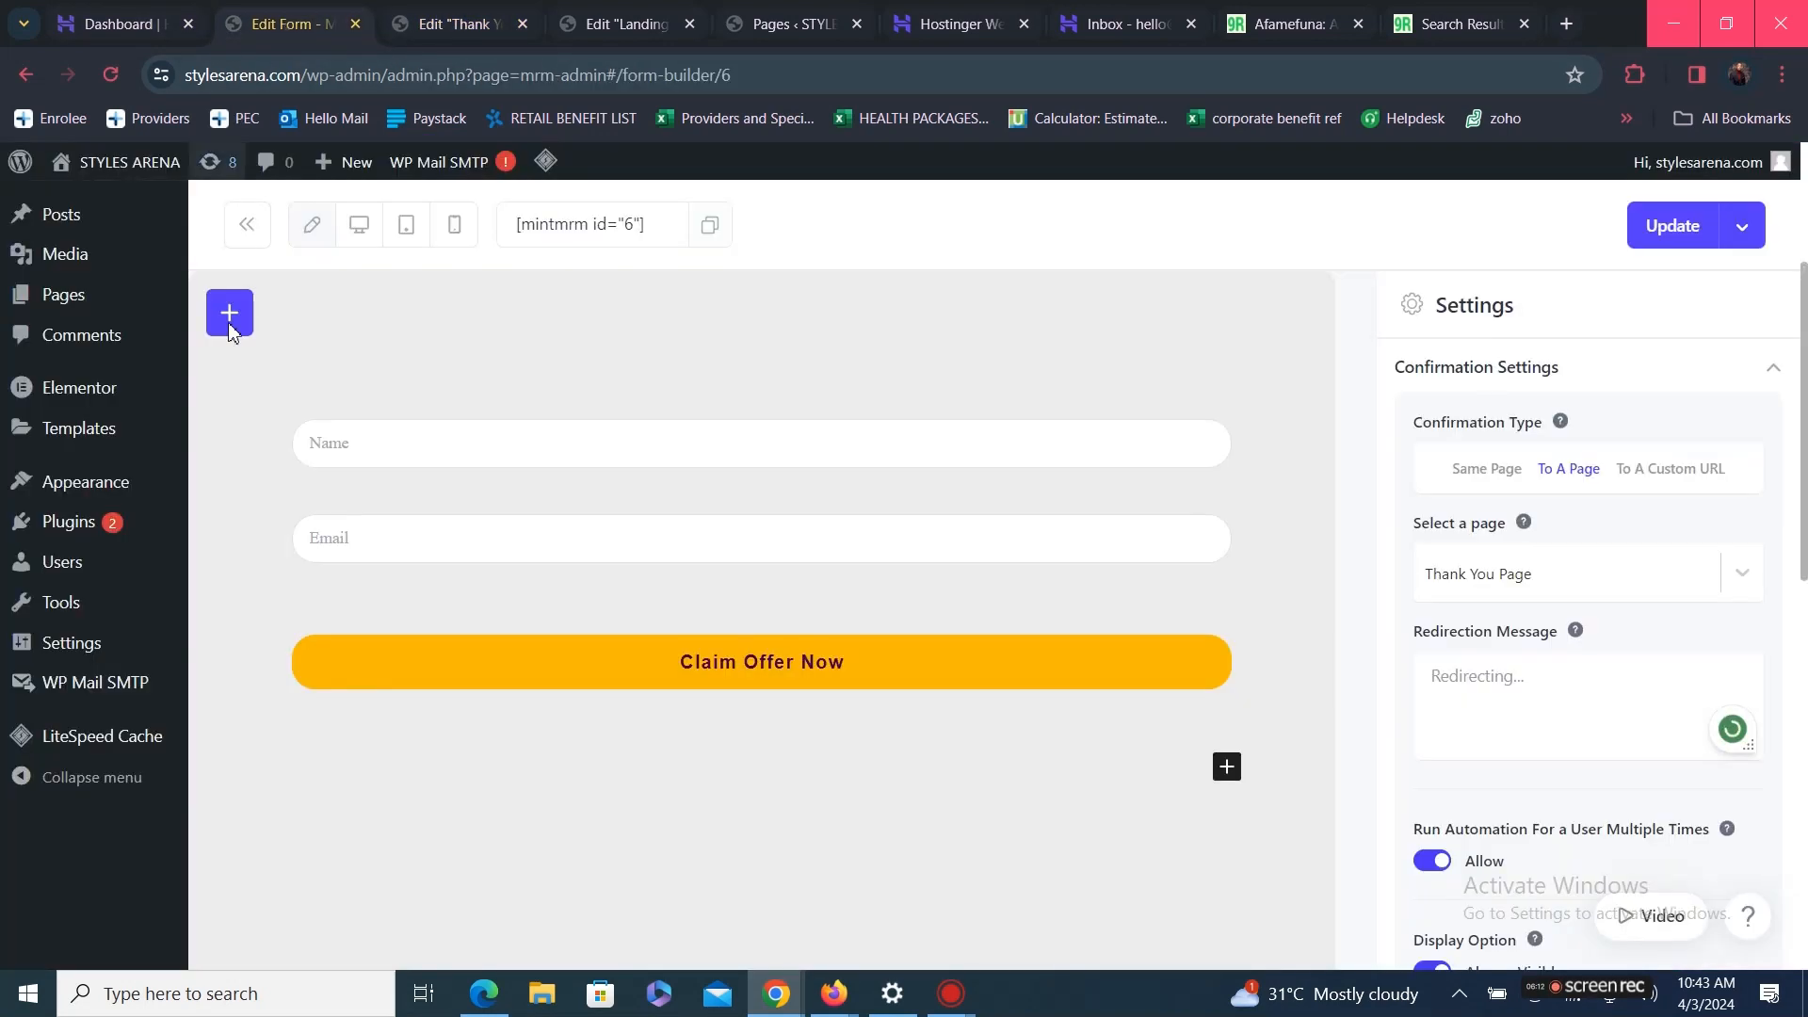
{"action": "scroll", "coordinate": [76, 301], "scroll_direction": "up", "scroll_amount": 3}
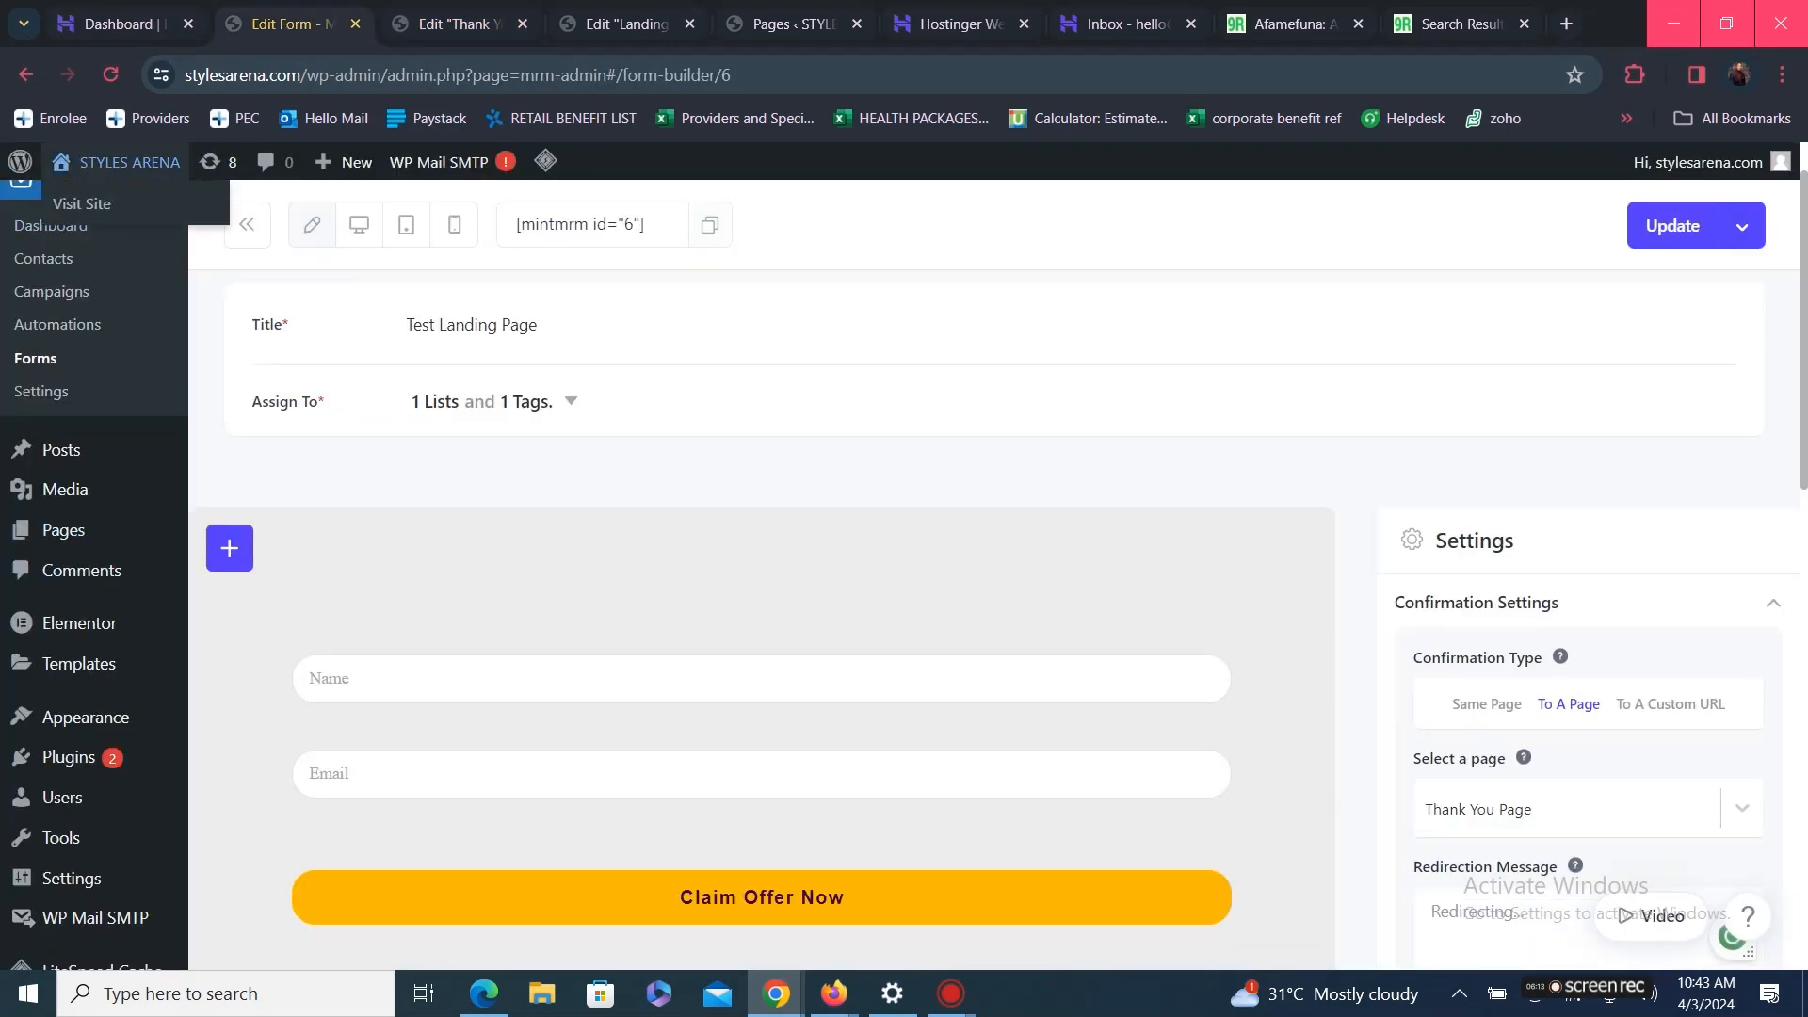
{"action": "scroll", "coordinate": [113, 207], "scroll_direction": "up", "scroll_amount": 1}
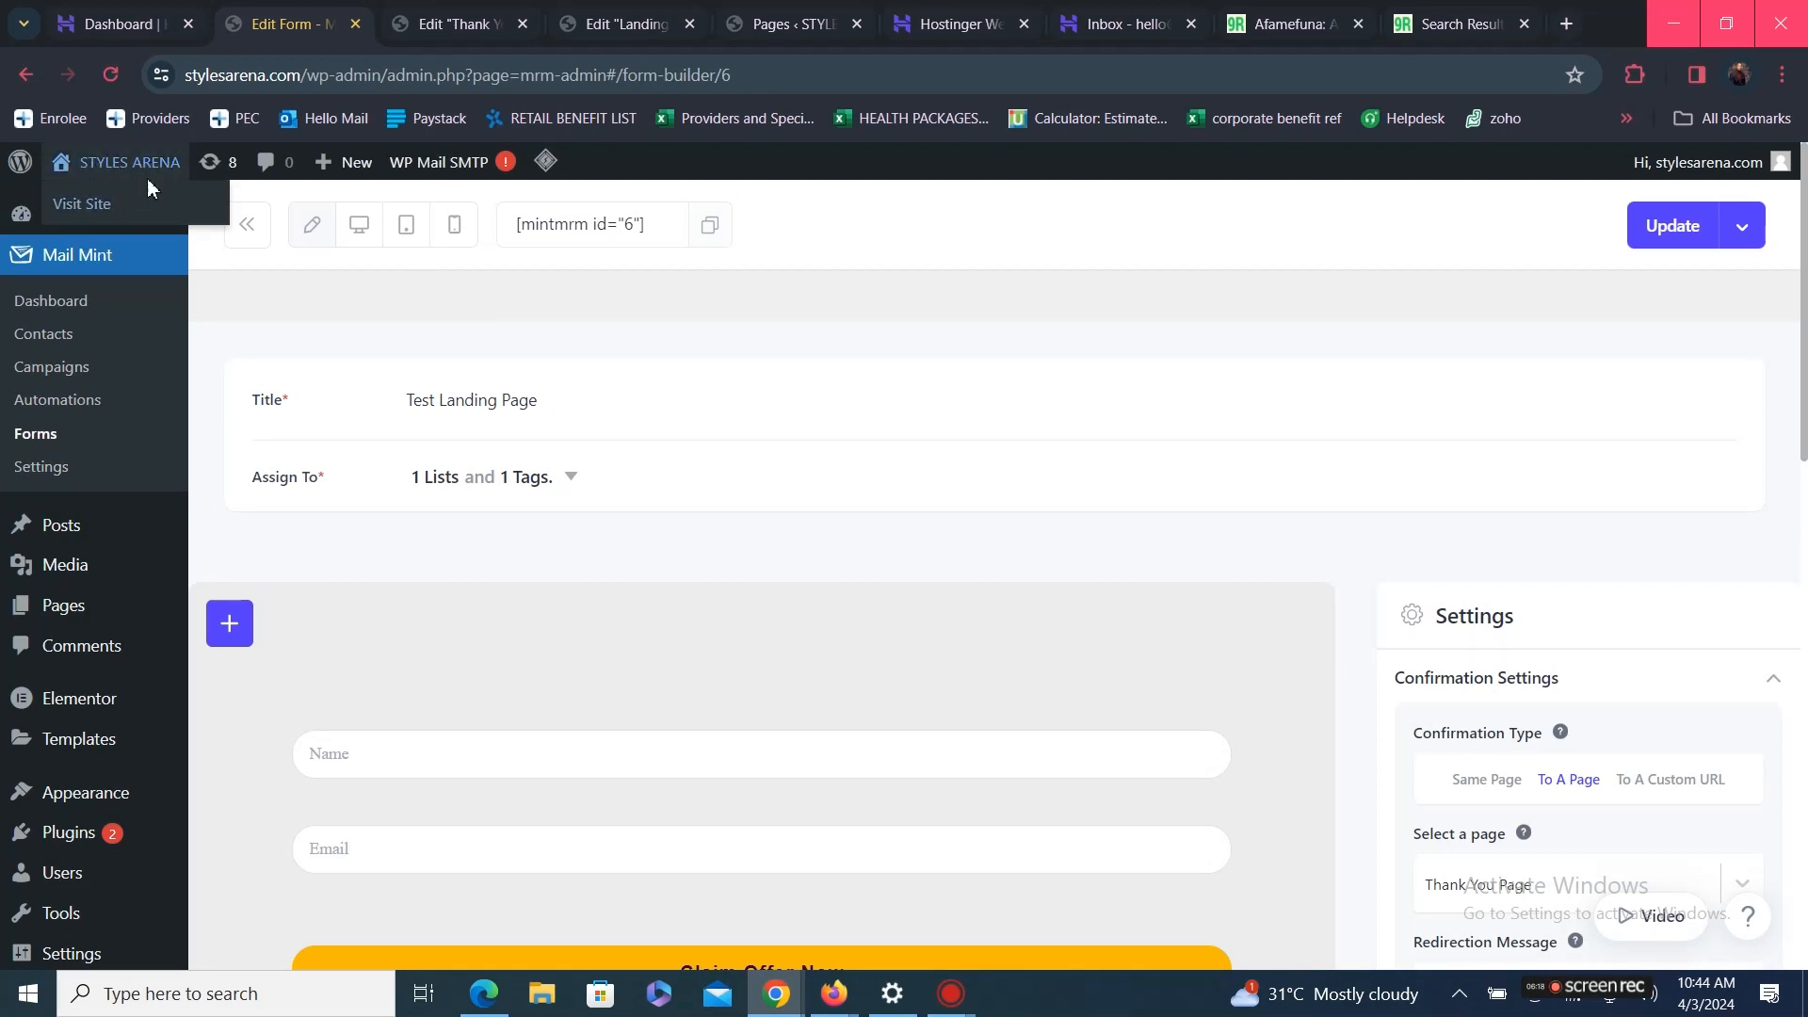
{"action": "left_click", "coordinate": [96, 205]}
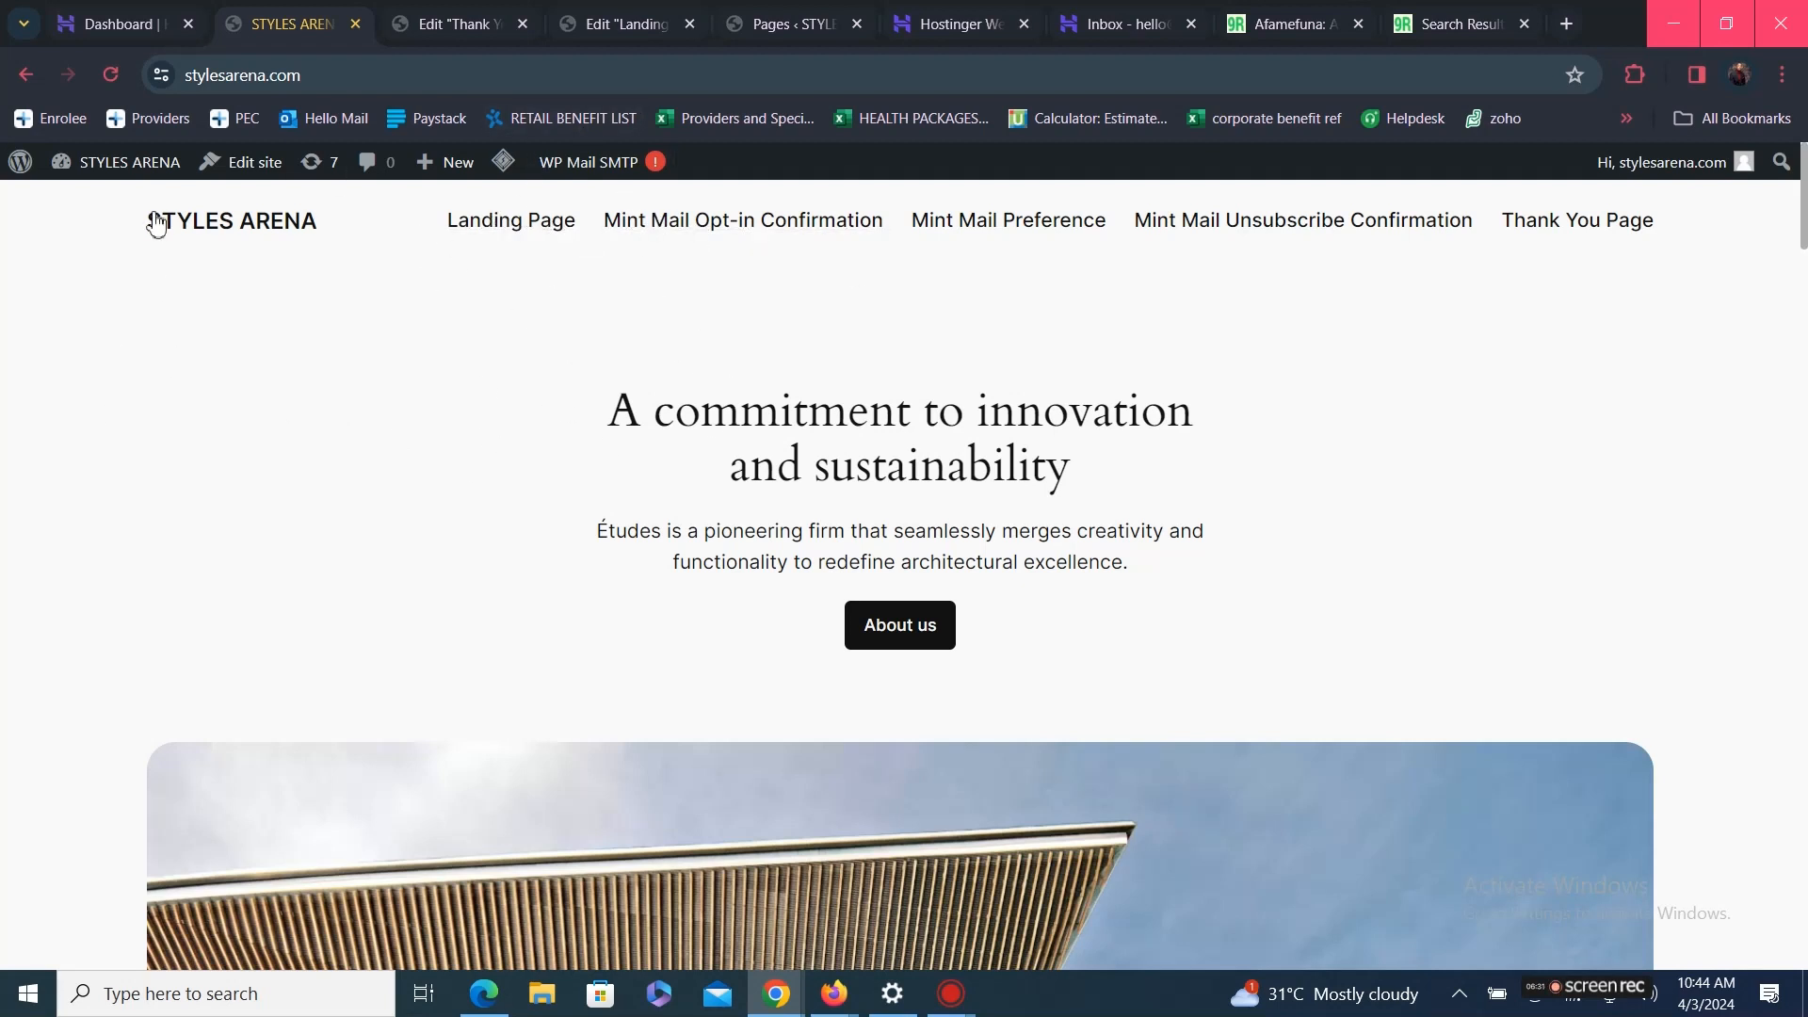
{"action": "left_click", "coordinate": [26, 75]}
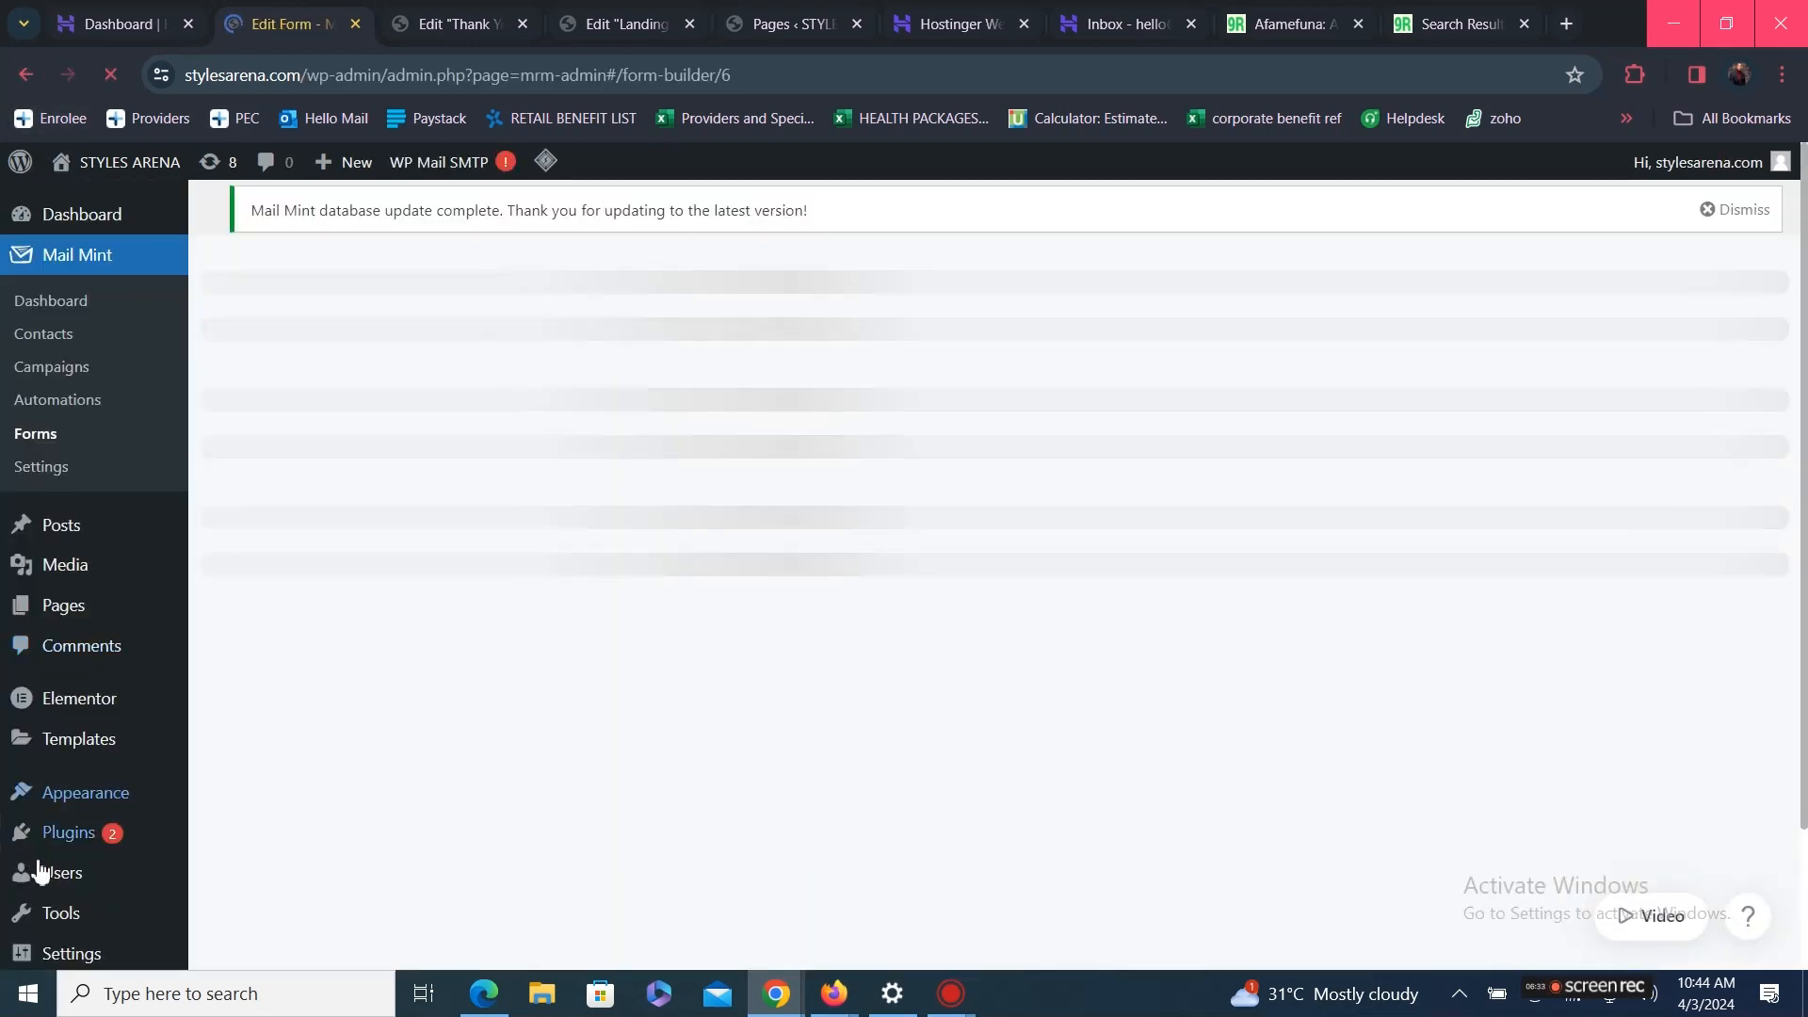
In the Reading settings, make the homepage a static page using "Landing Page" and save the changes
{"action": "mouse_move", "coordinate": [72, 835]}
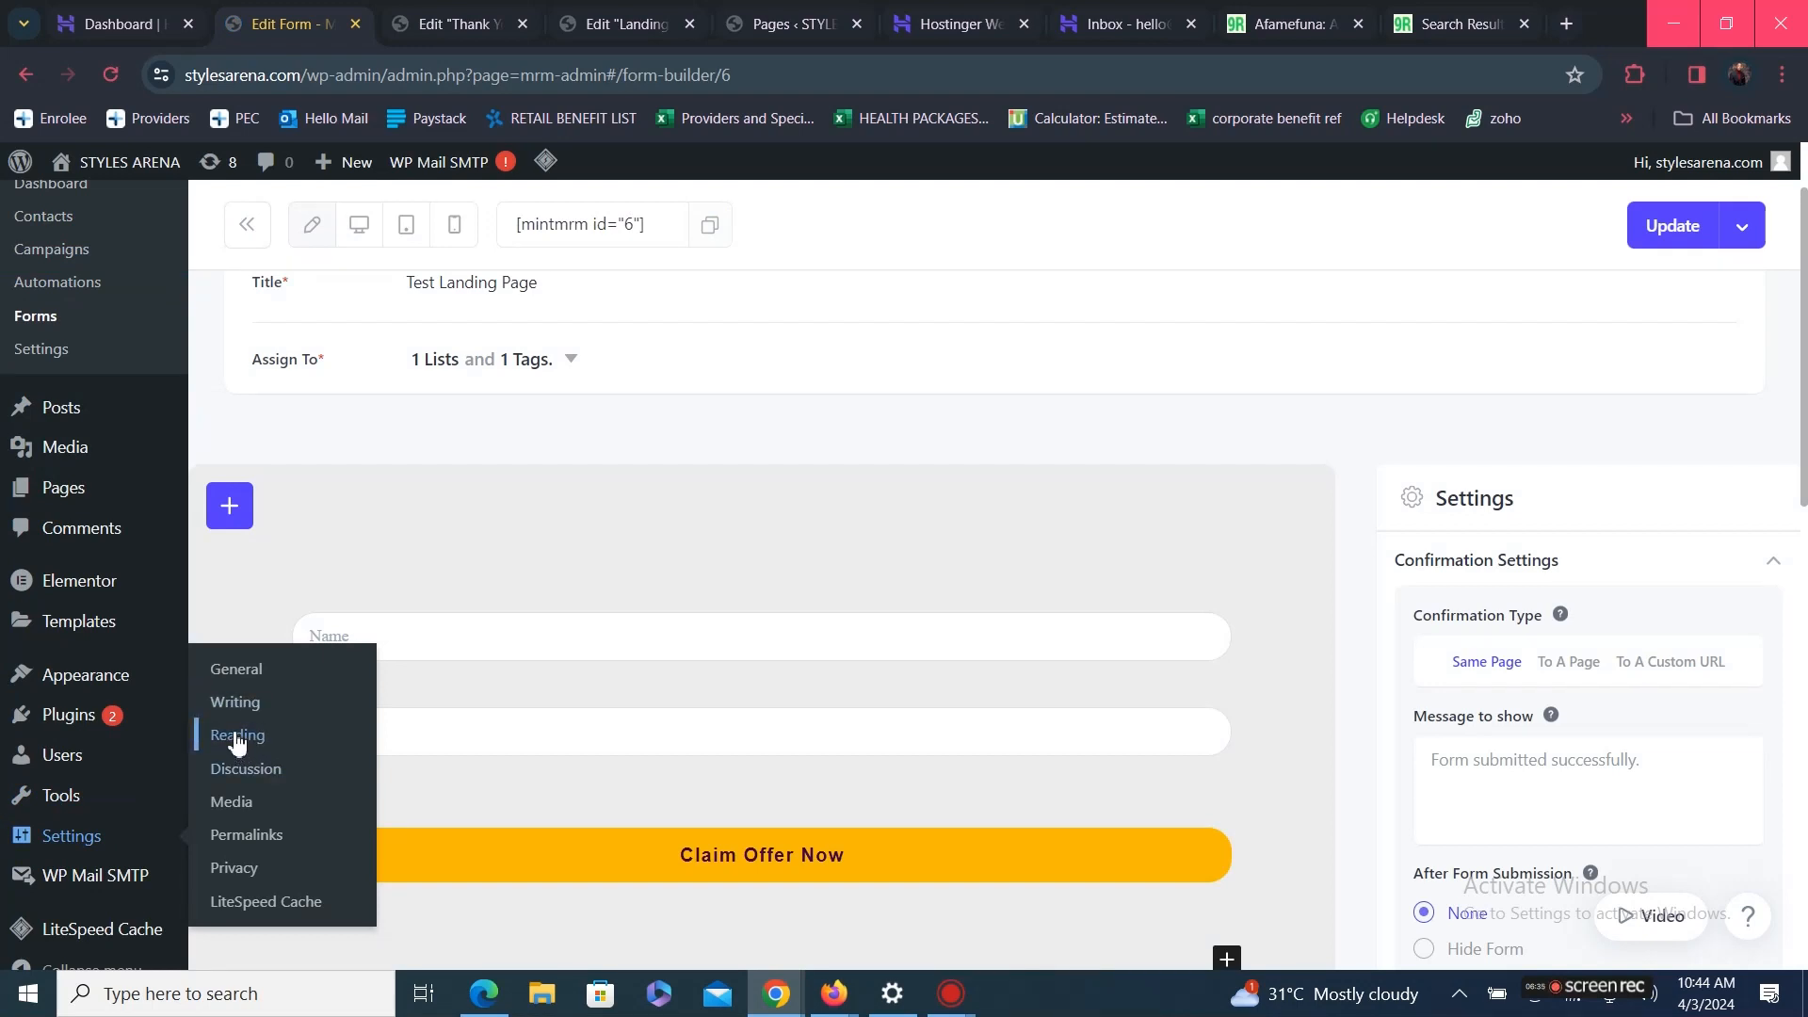
{"action": "left_click", "coordinate": [236, 736]}
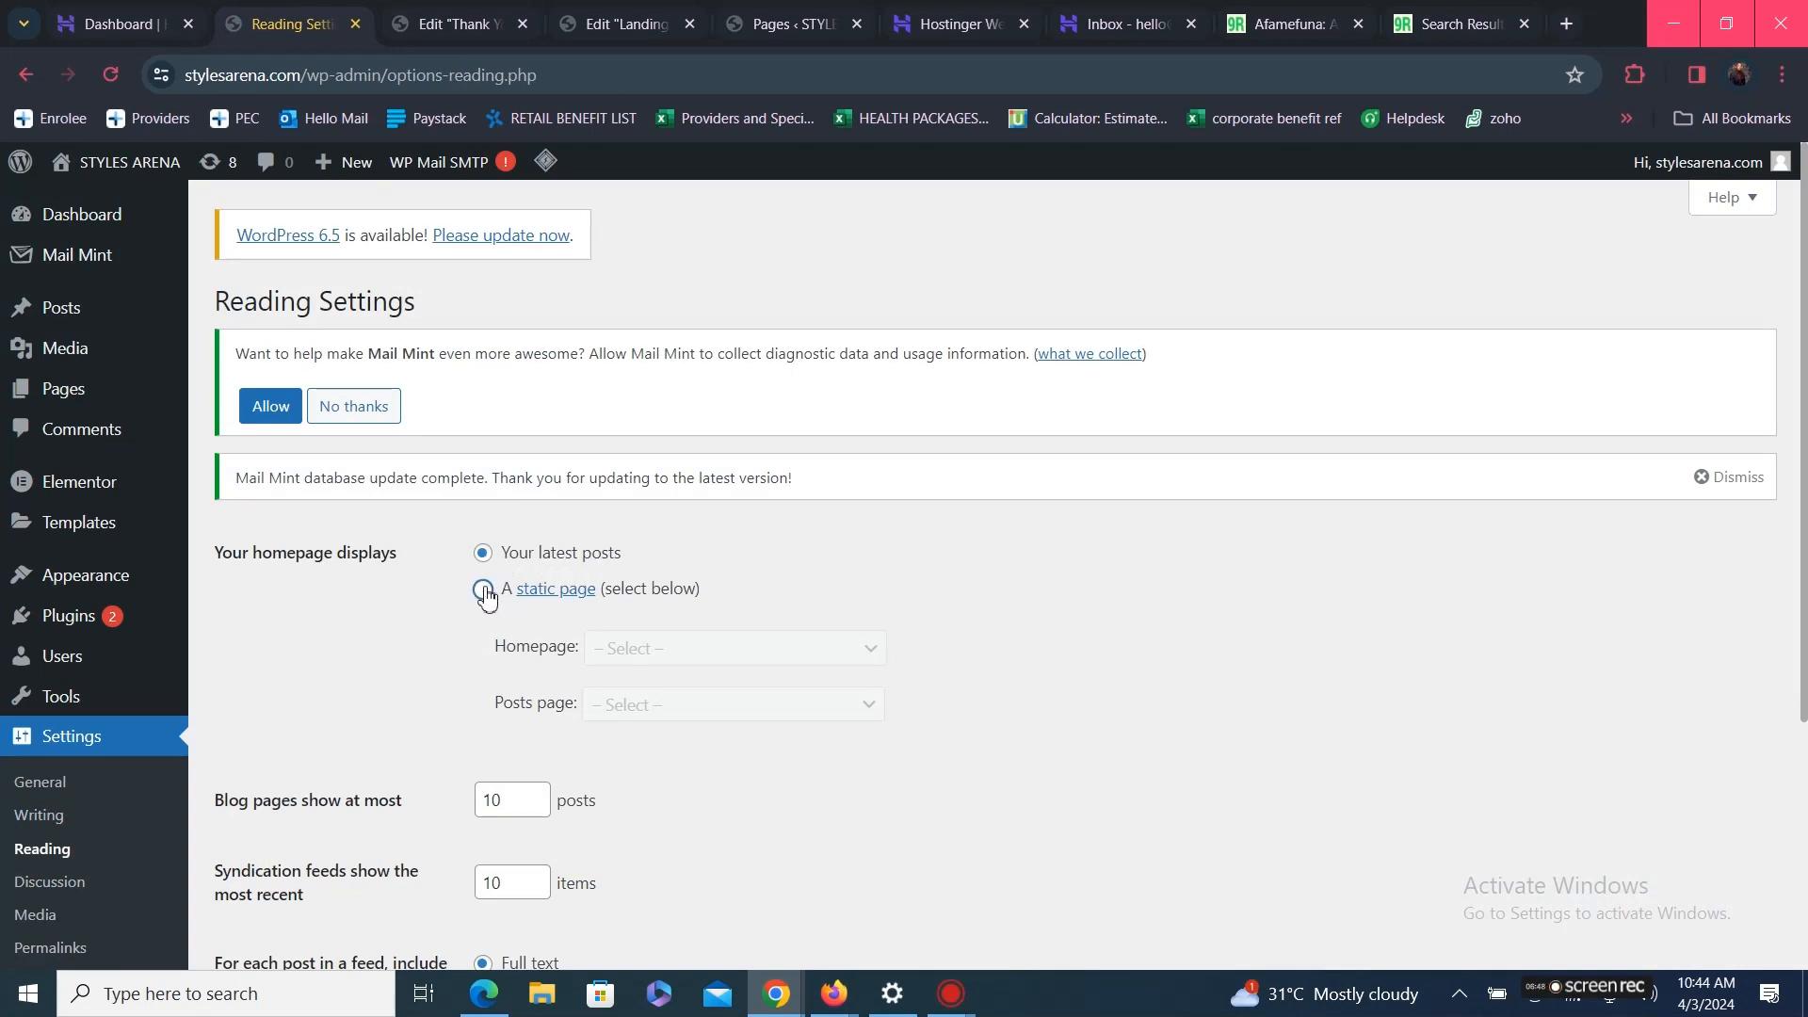
{"action": "left_click", "coordinate": [482, 589]}
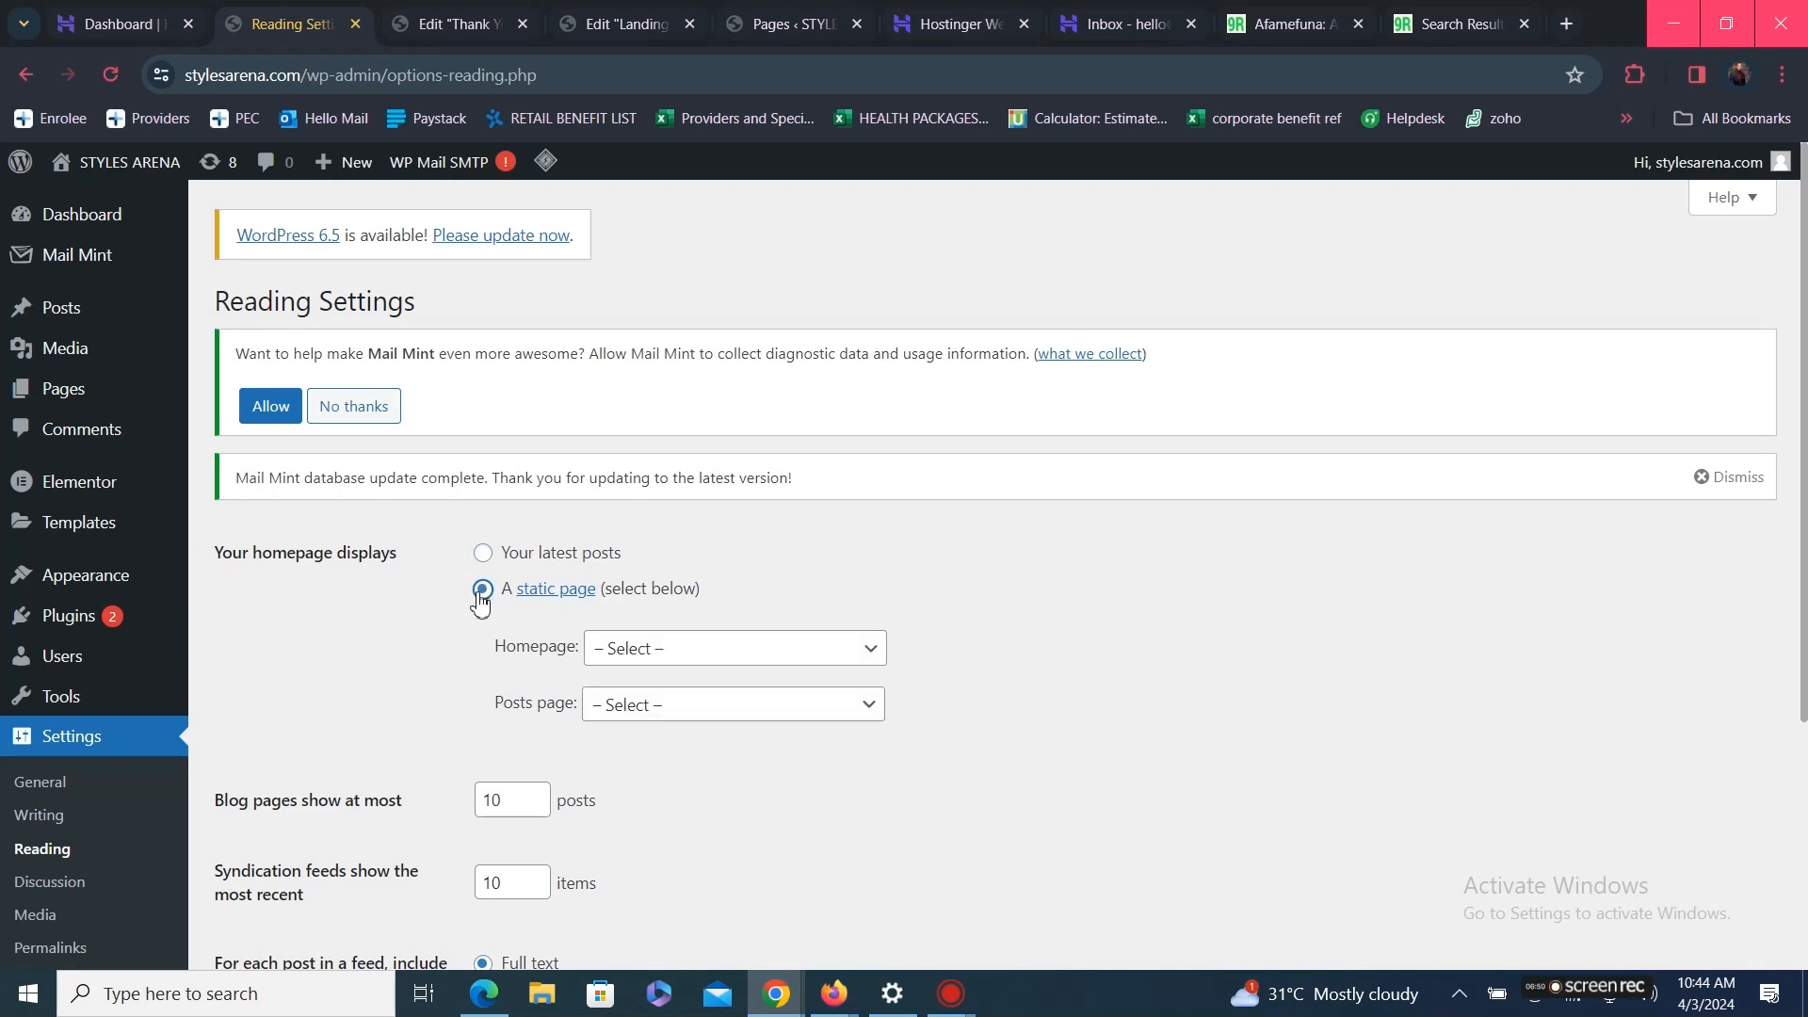
{"action": "left_click", "coordinate": [669, 661]}
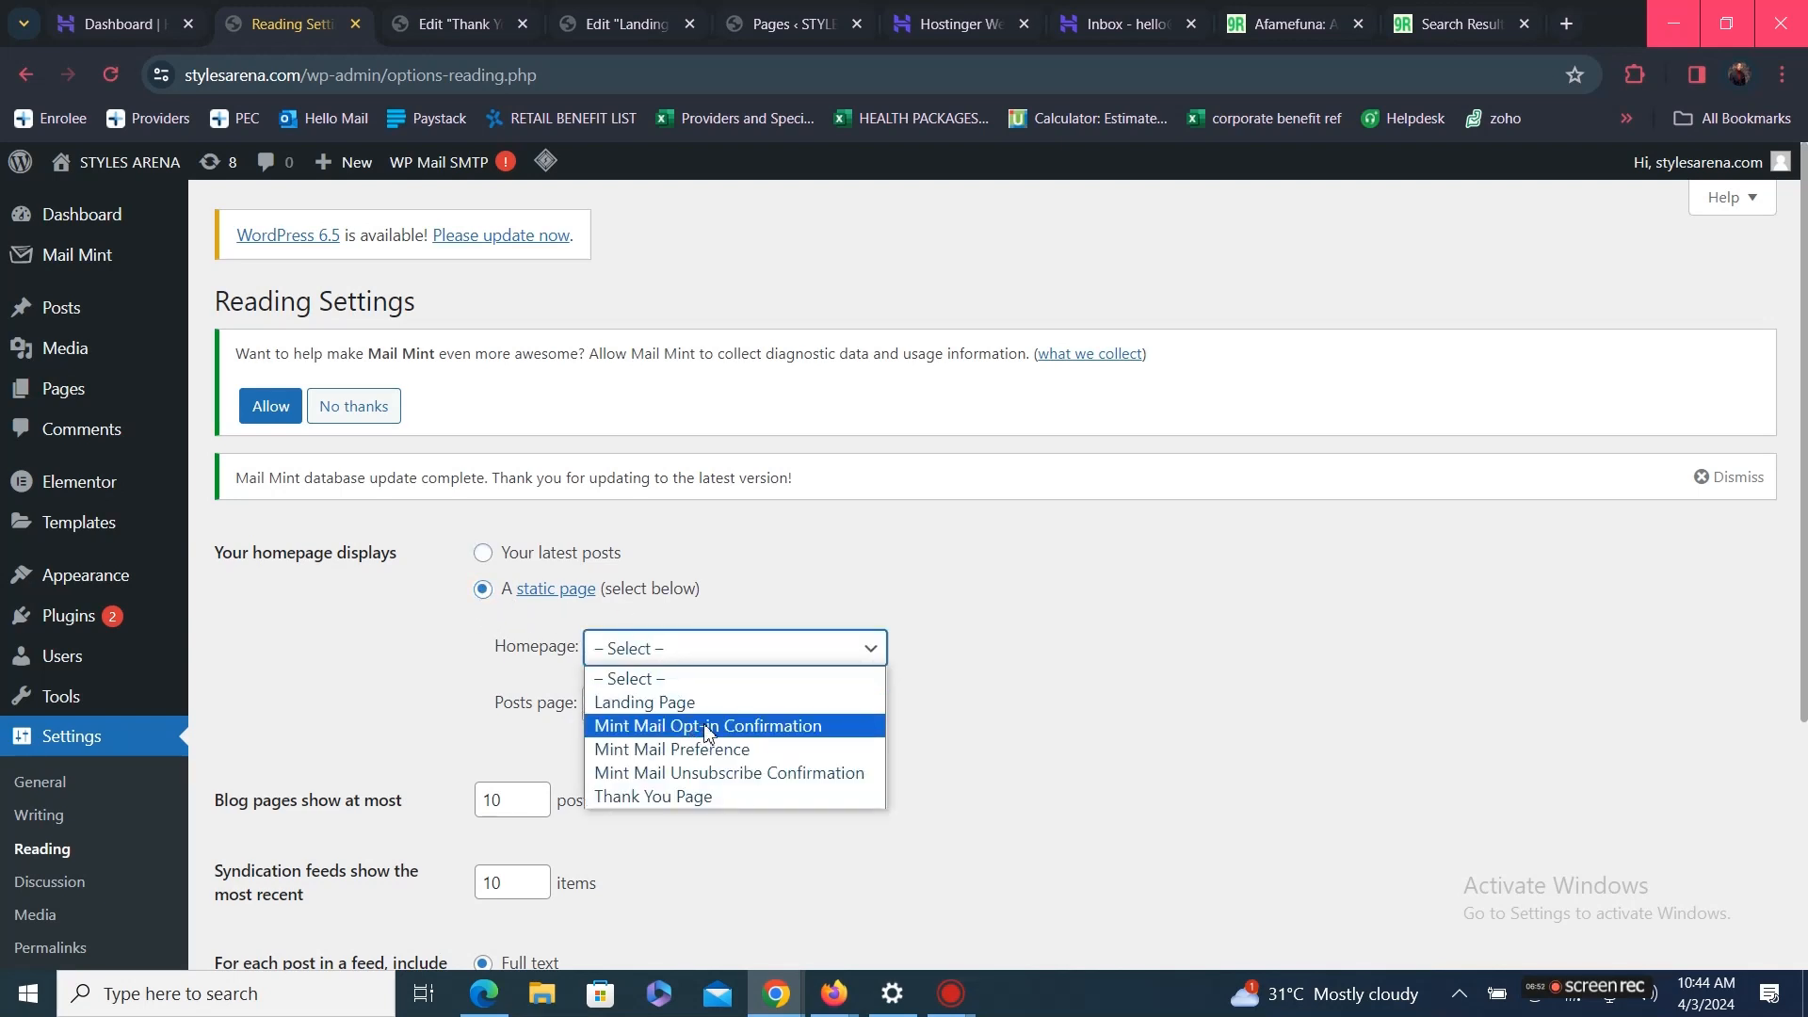
{"action": "left_click", "coordinate": [695, 708]}
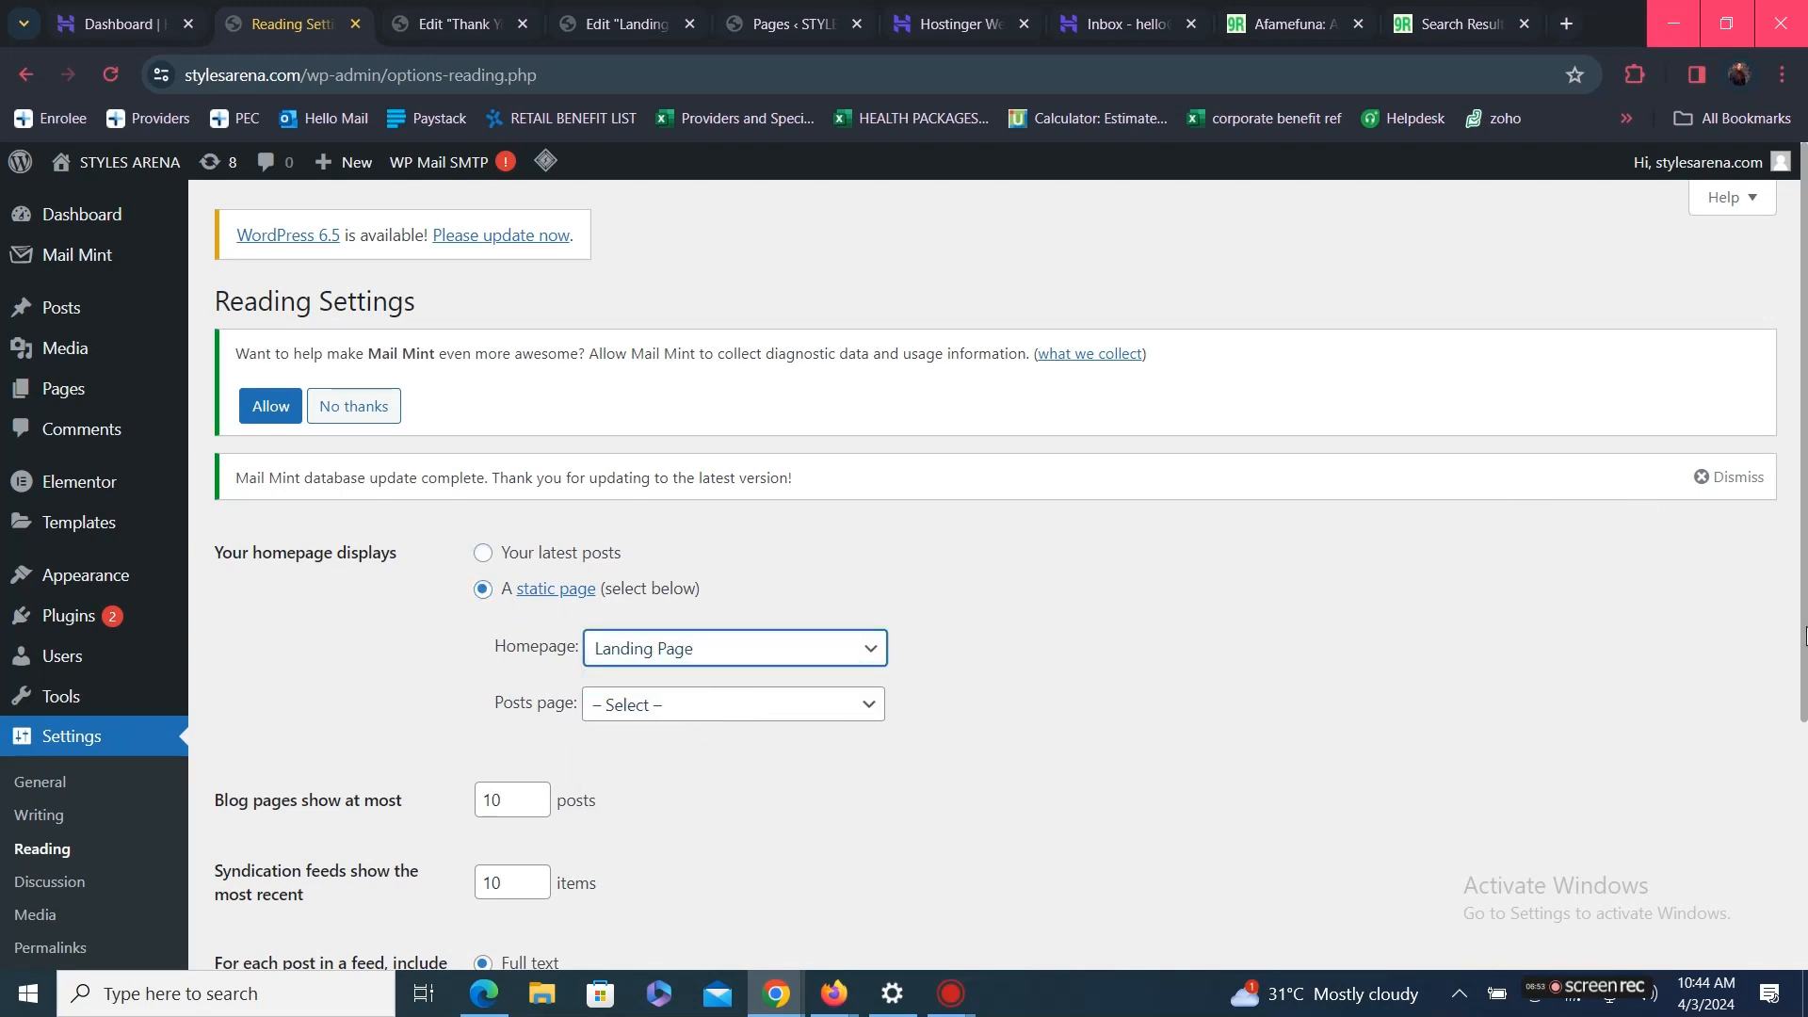
{"action": "scroll", "coordinate": [419, 918], "scroll_direction": "down", "scroll_amount": 5}
{"action": "left_click", "coordinate": [296, 847]}
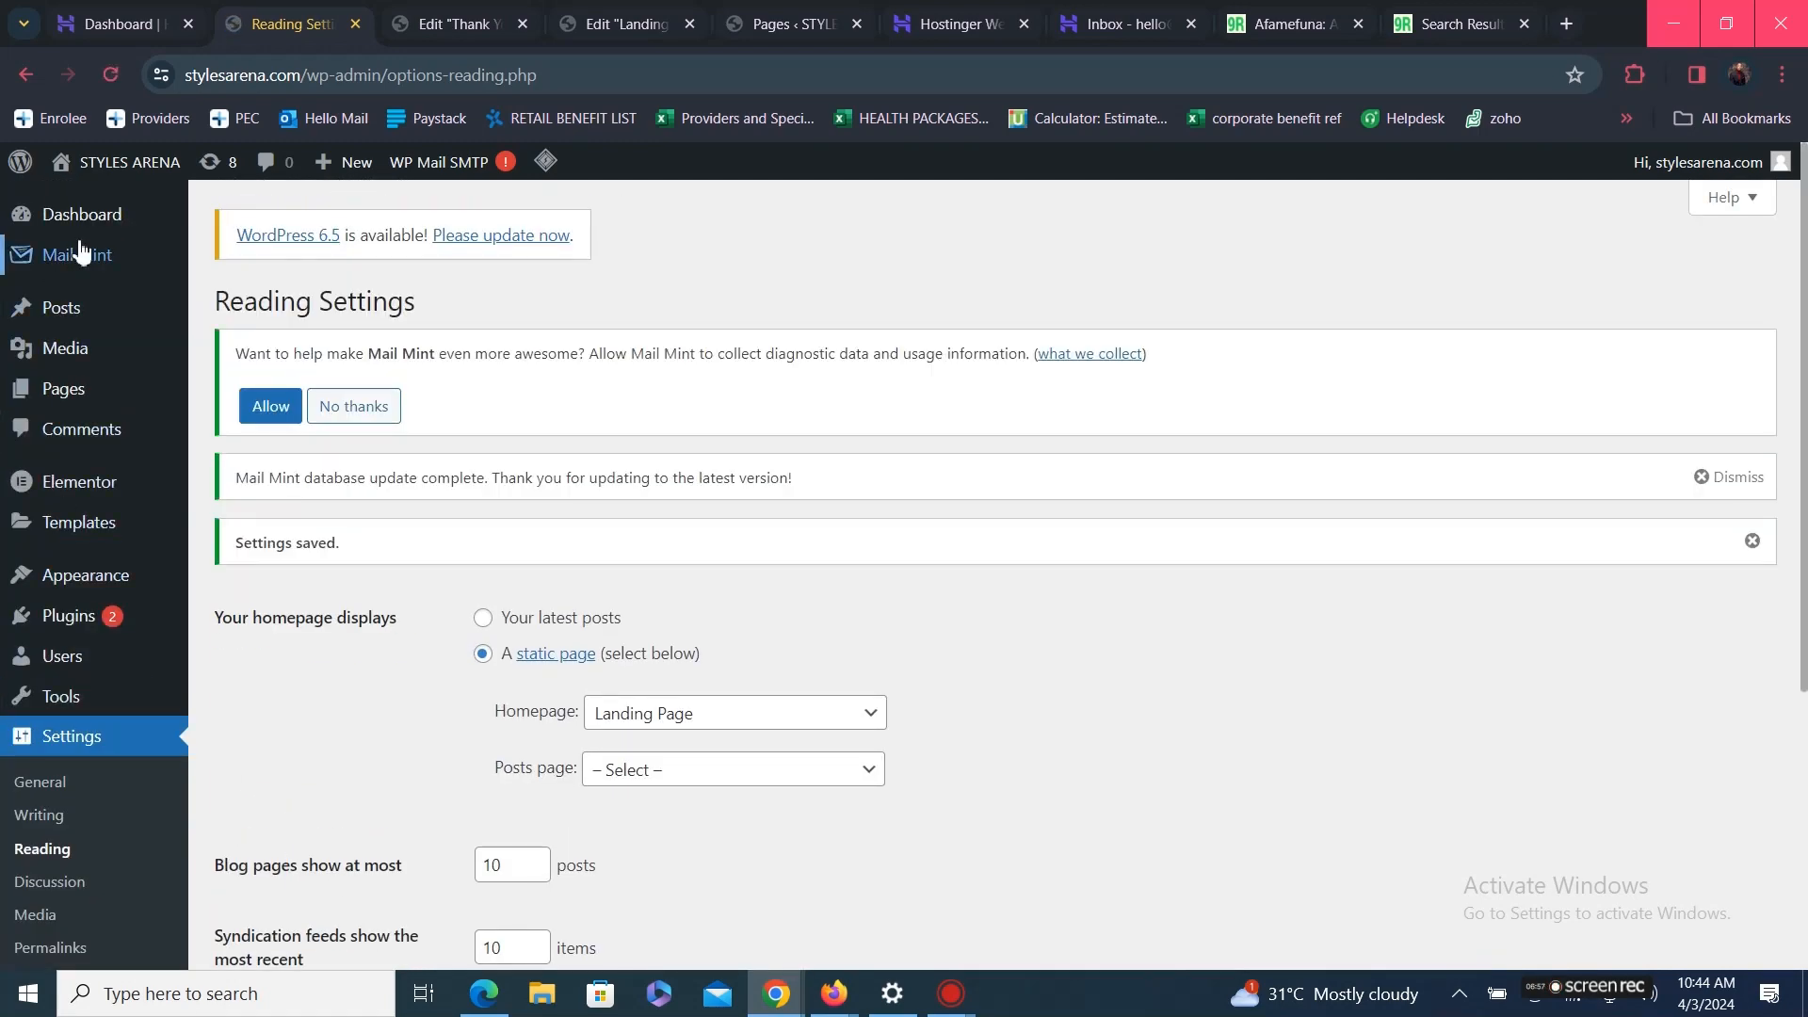
Check which page the live site shows as its homepage and return to the Reading settings
{"action": "mouse_move", "coordinate": [90, 227]}
{"action": "mouse_move", "coordinate": [132, 169]}
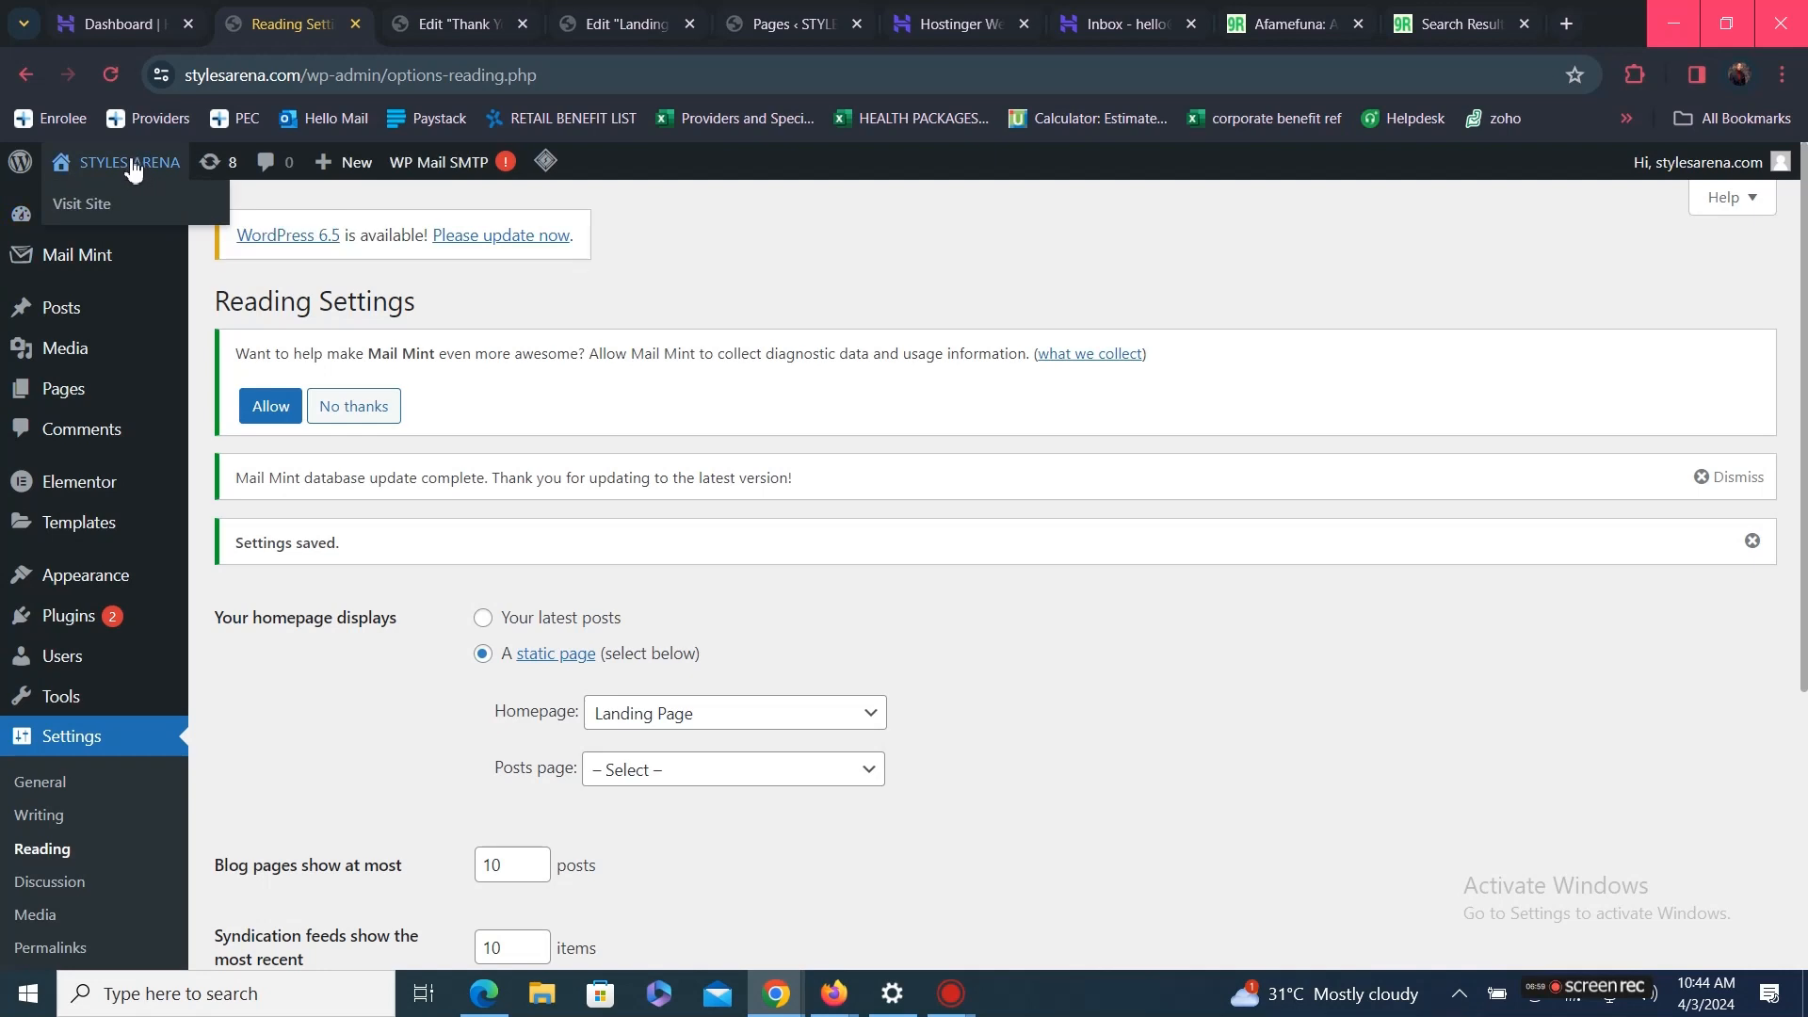
{"action": "left_click", "coordinate": [92, 209]}
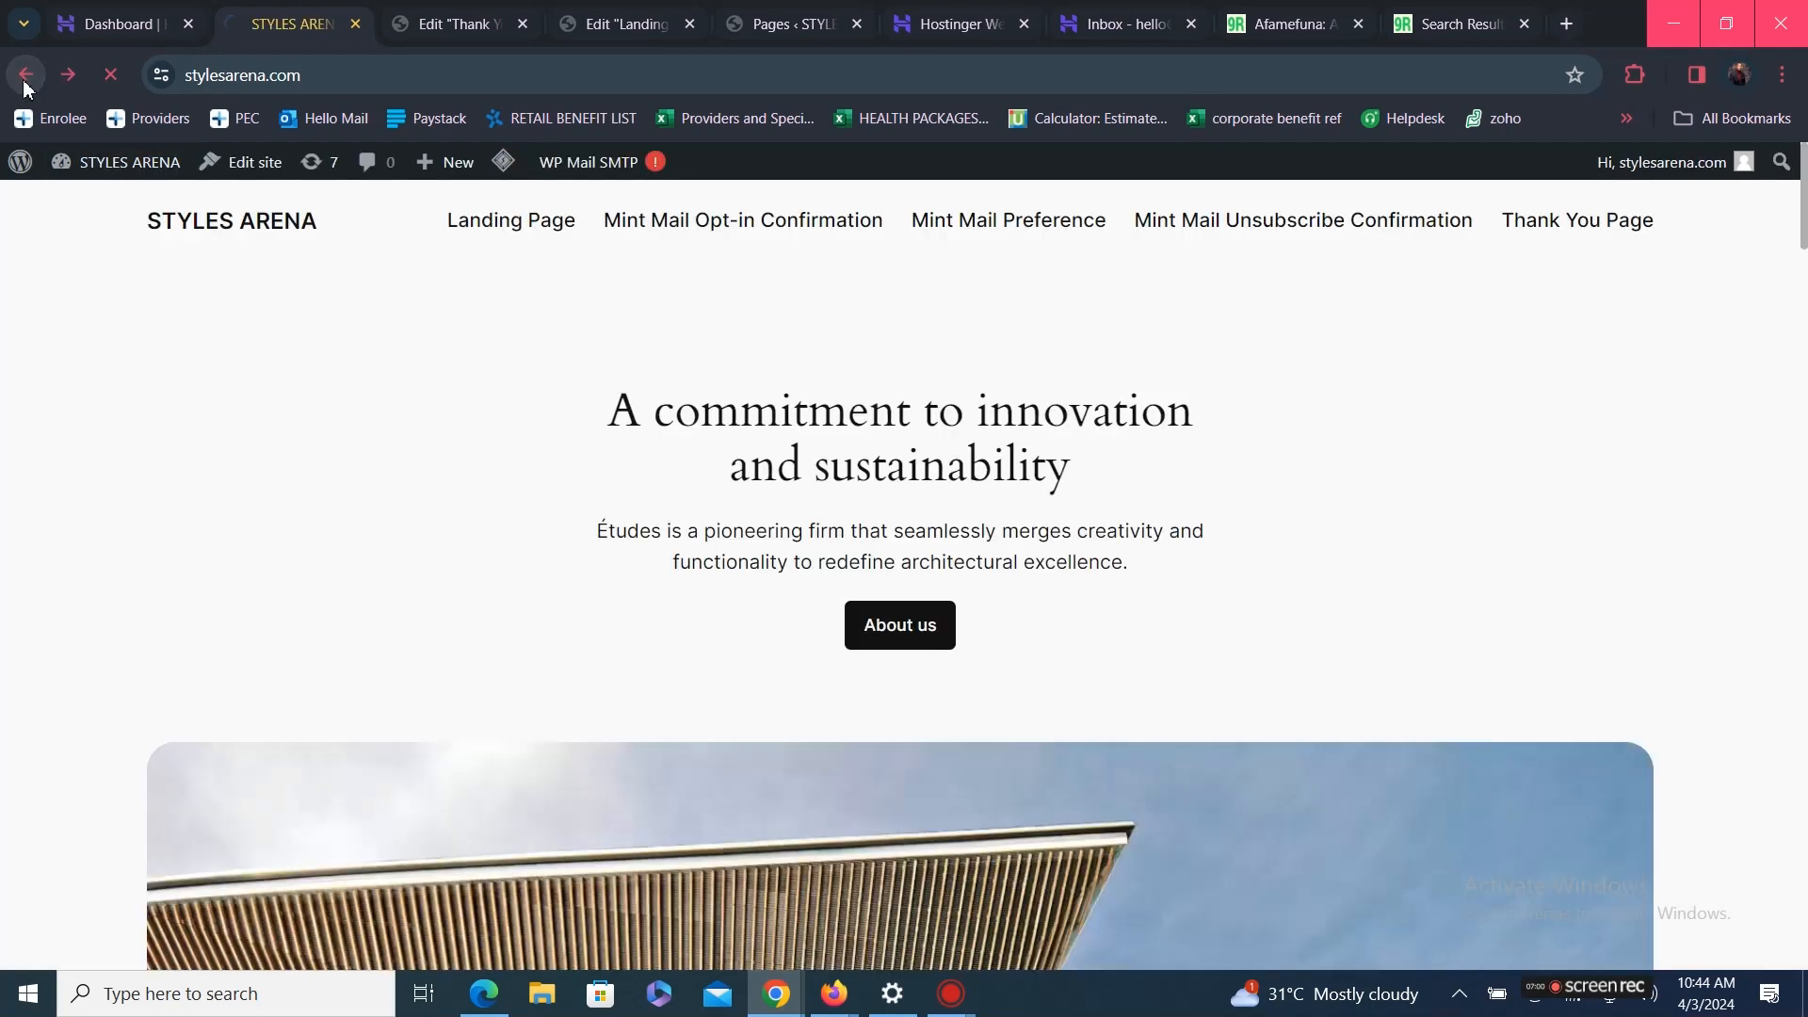
{"action": "left_click", "coordinate": [25, 77]}
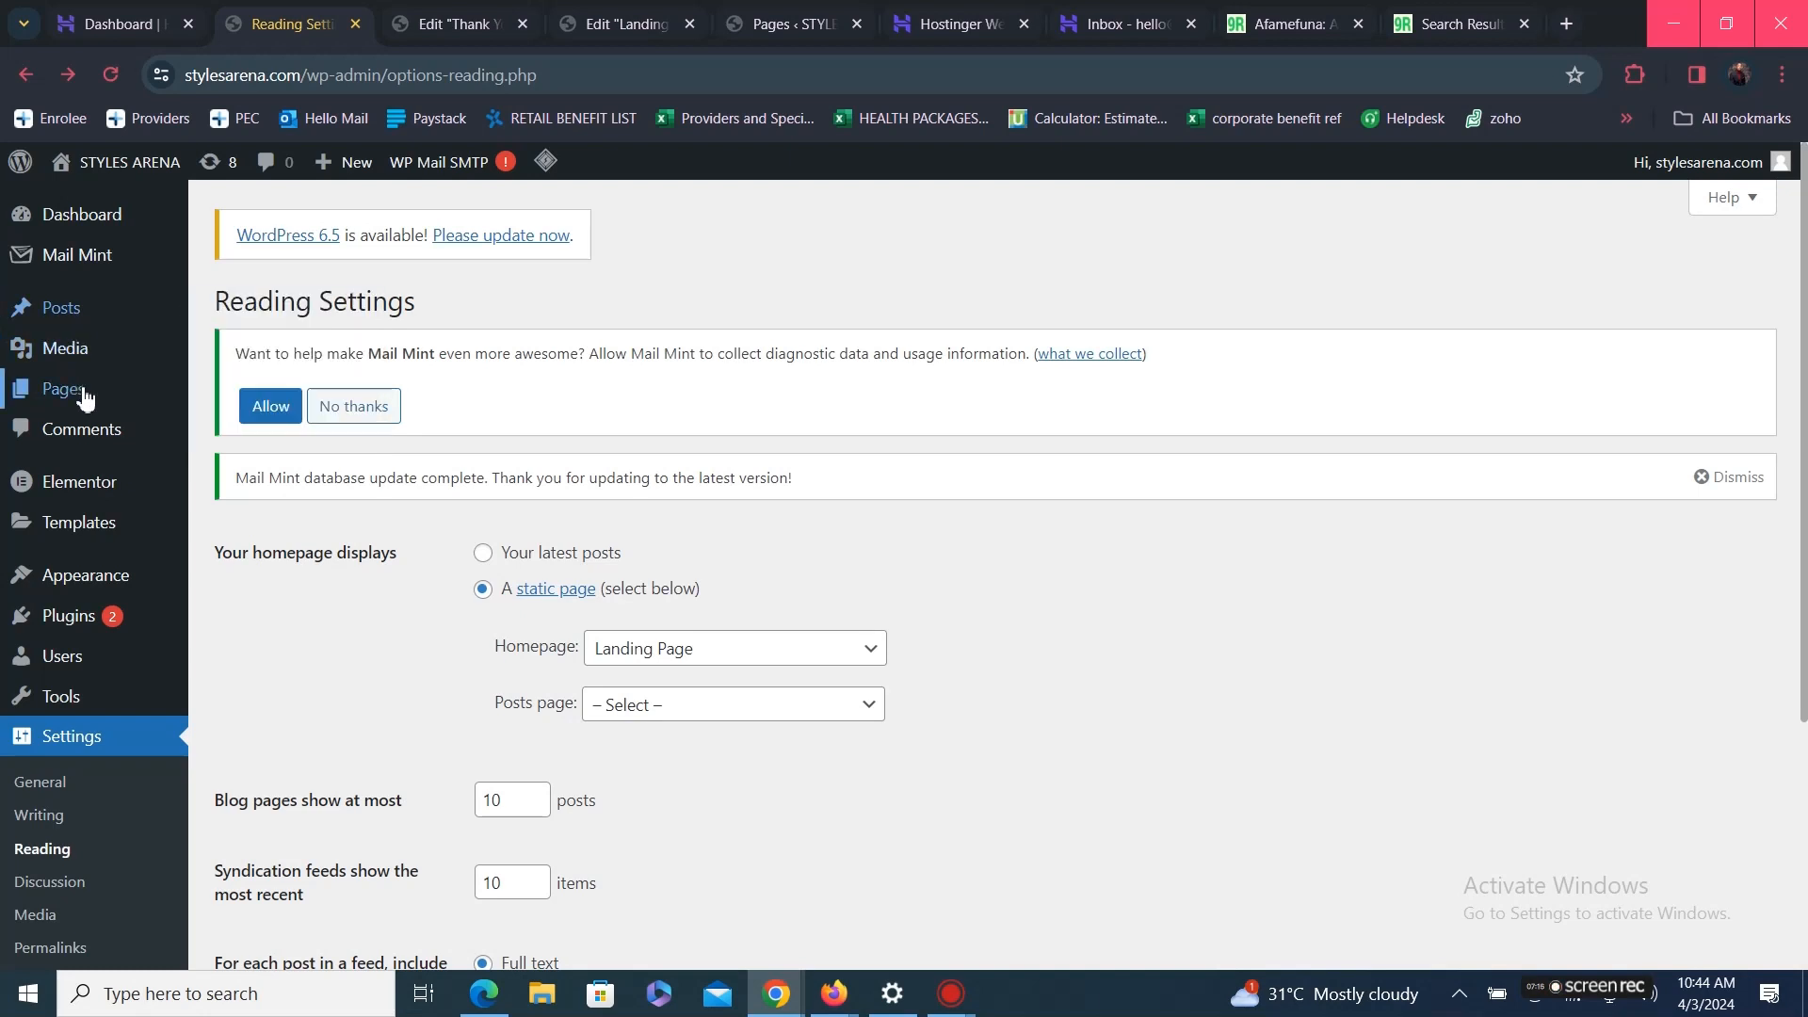
From the list of all pages, view the Landing Page live and open it for editing in Elementor
{"action": "left_click", "coordinate": [240, 393]}
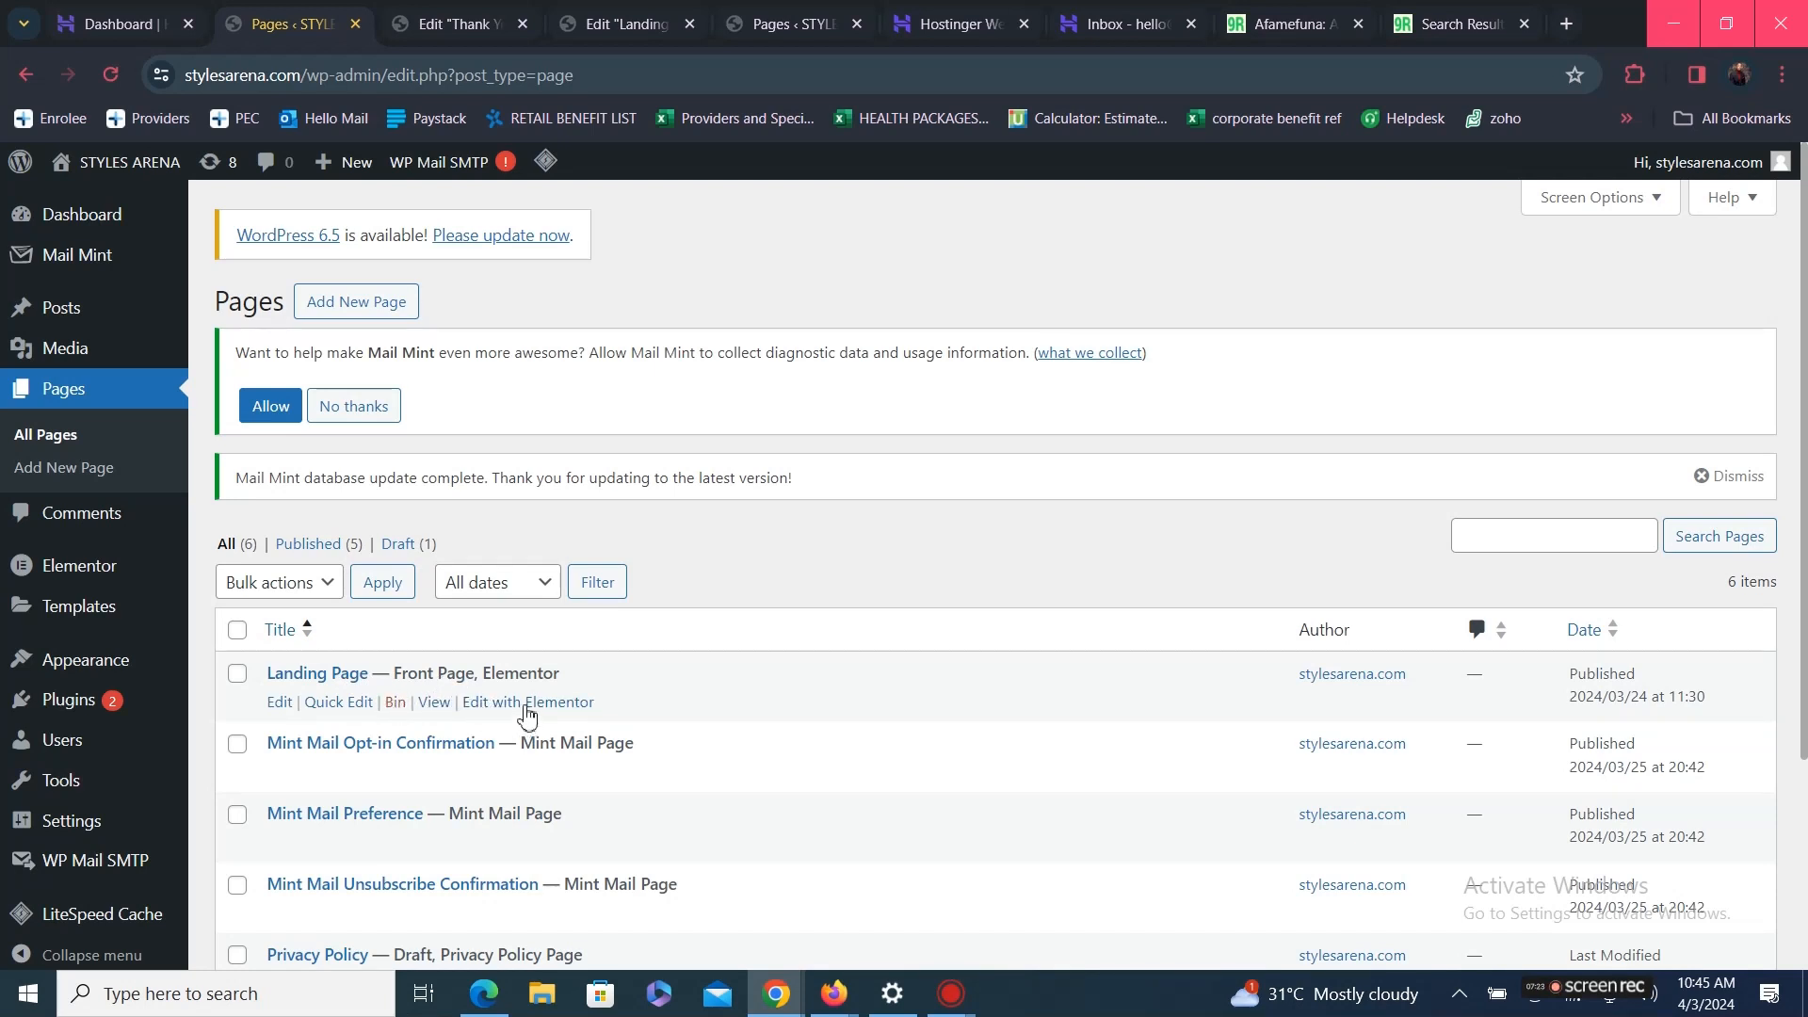
{"action": "left_click", "coordinate": [444, 704]}
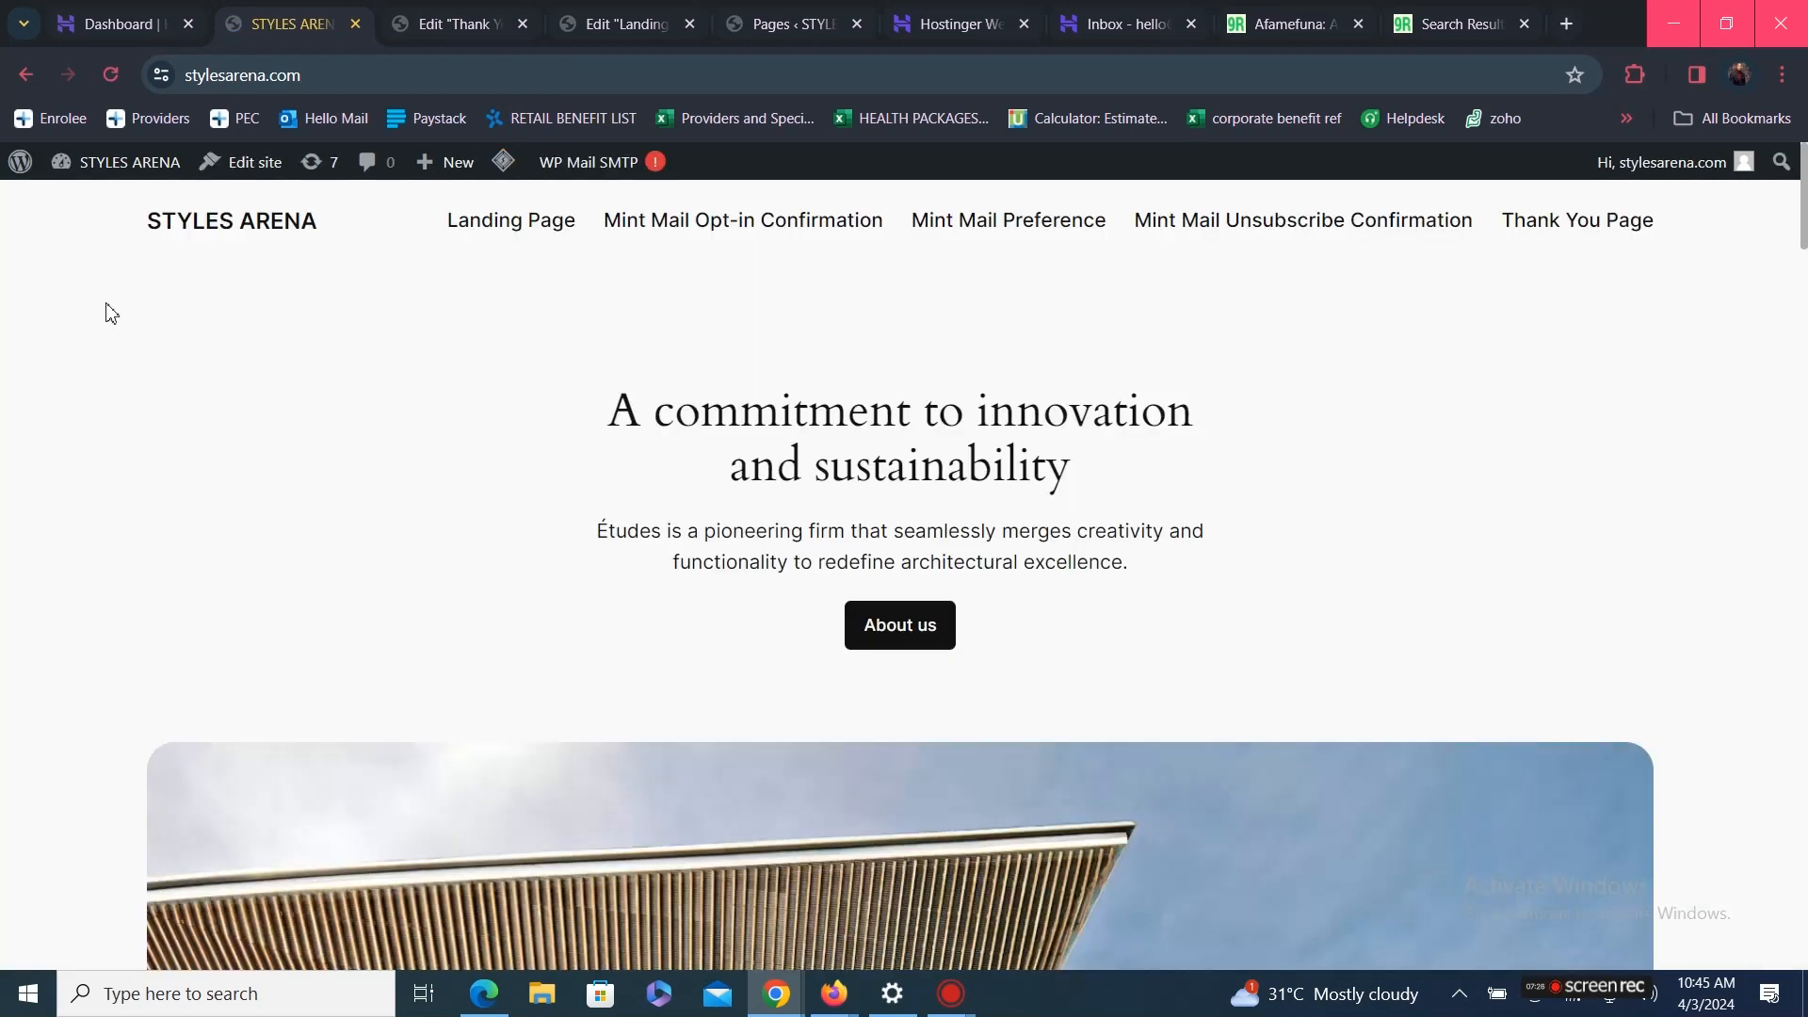
{"action": "left_click", "coordinate": [25, 75]}
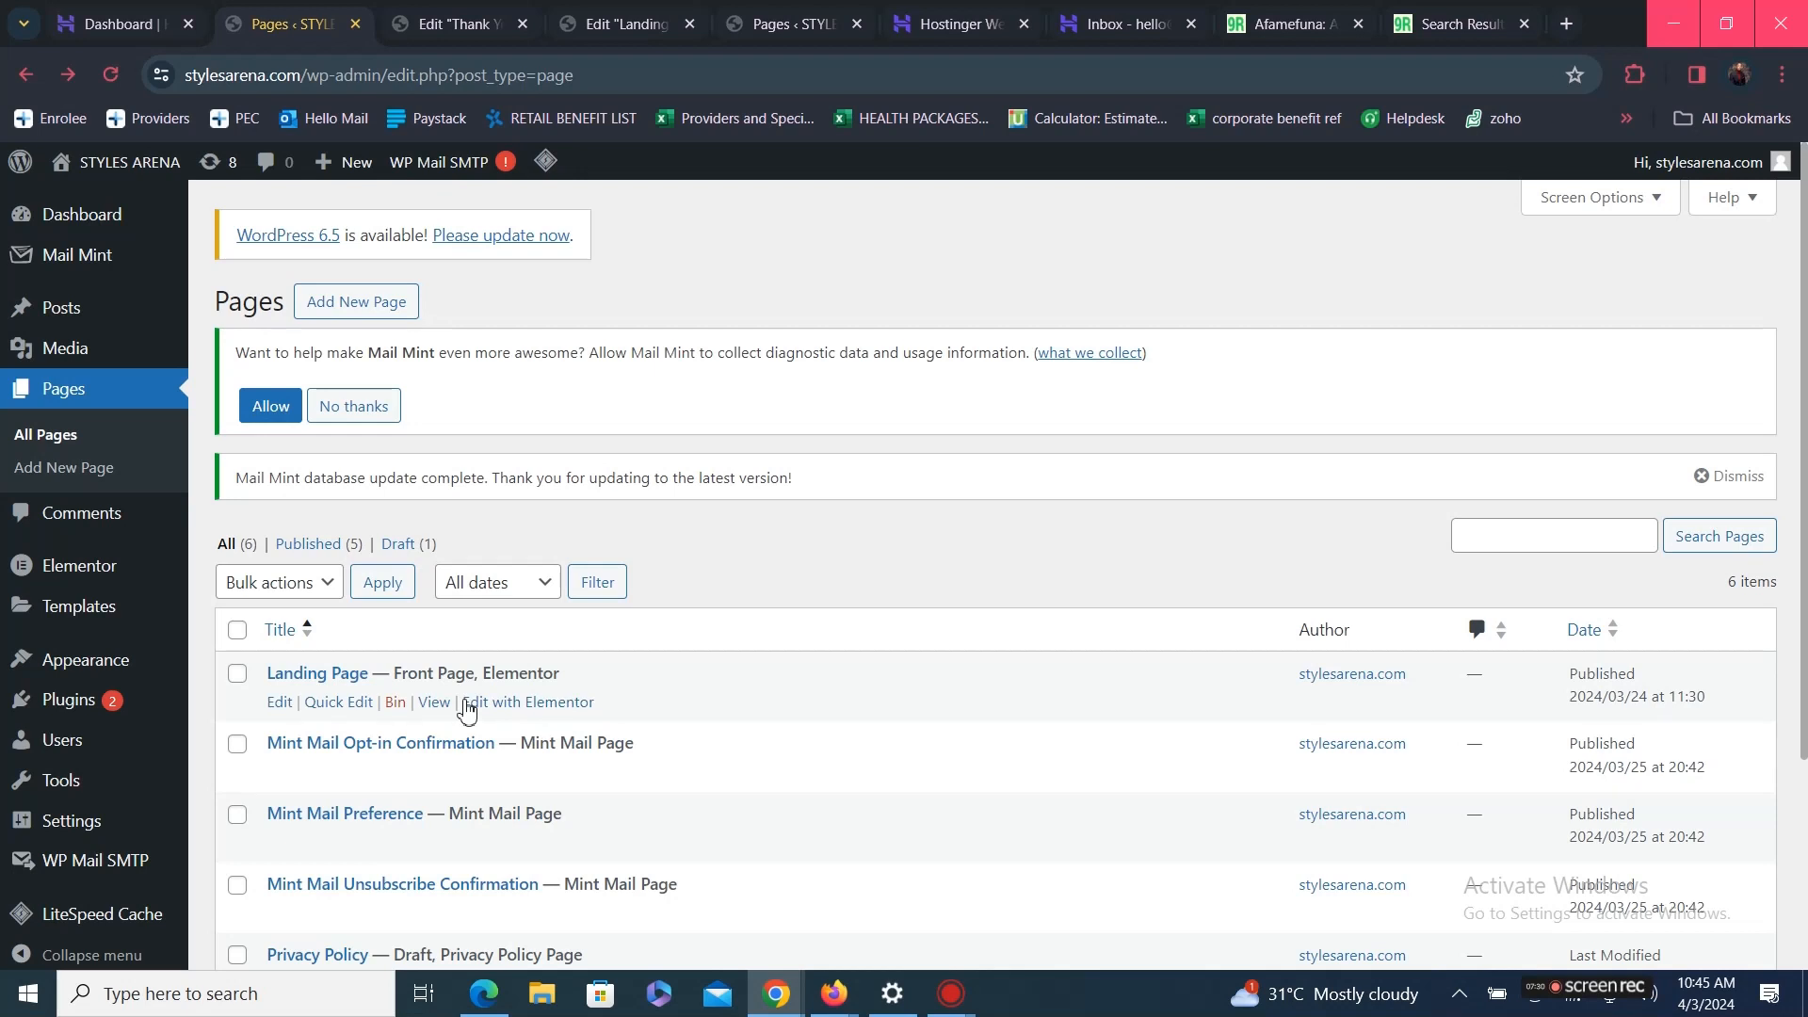
{"action": "left_click", "coordinate": [552, 713]}
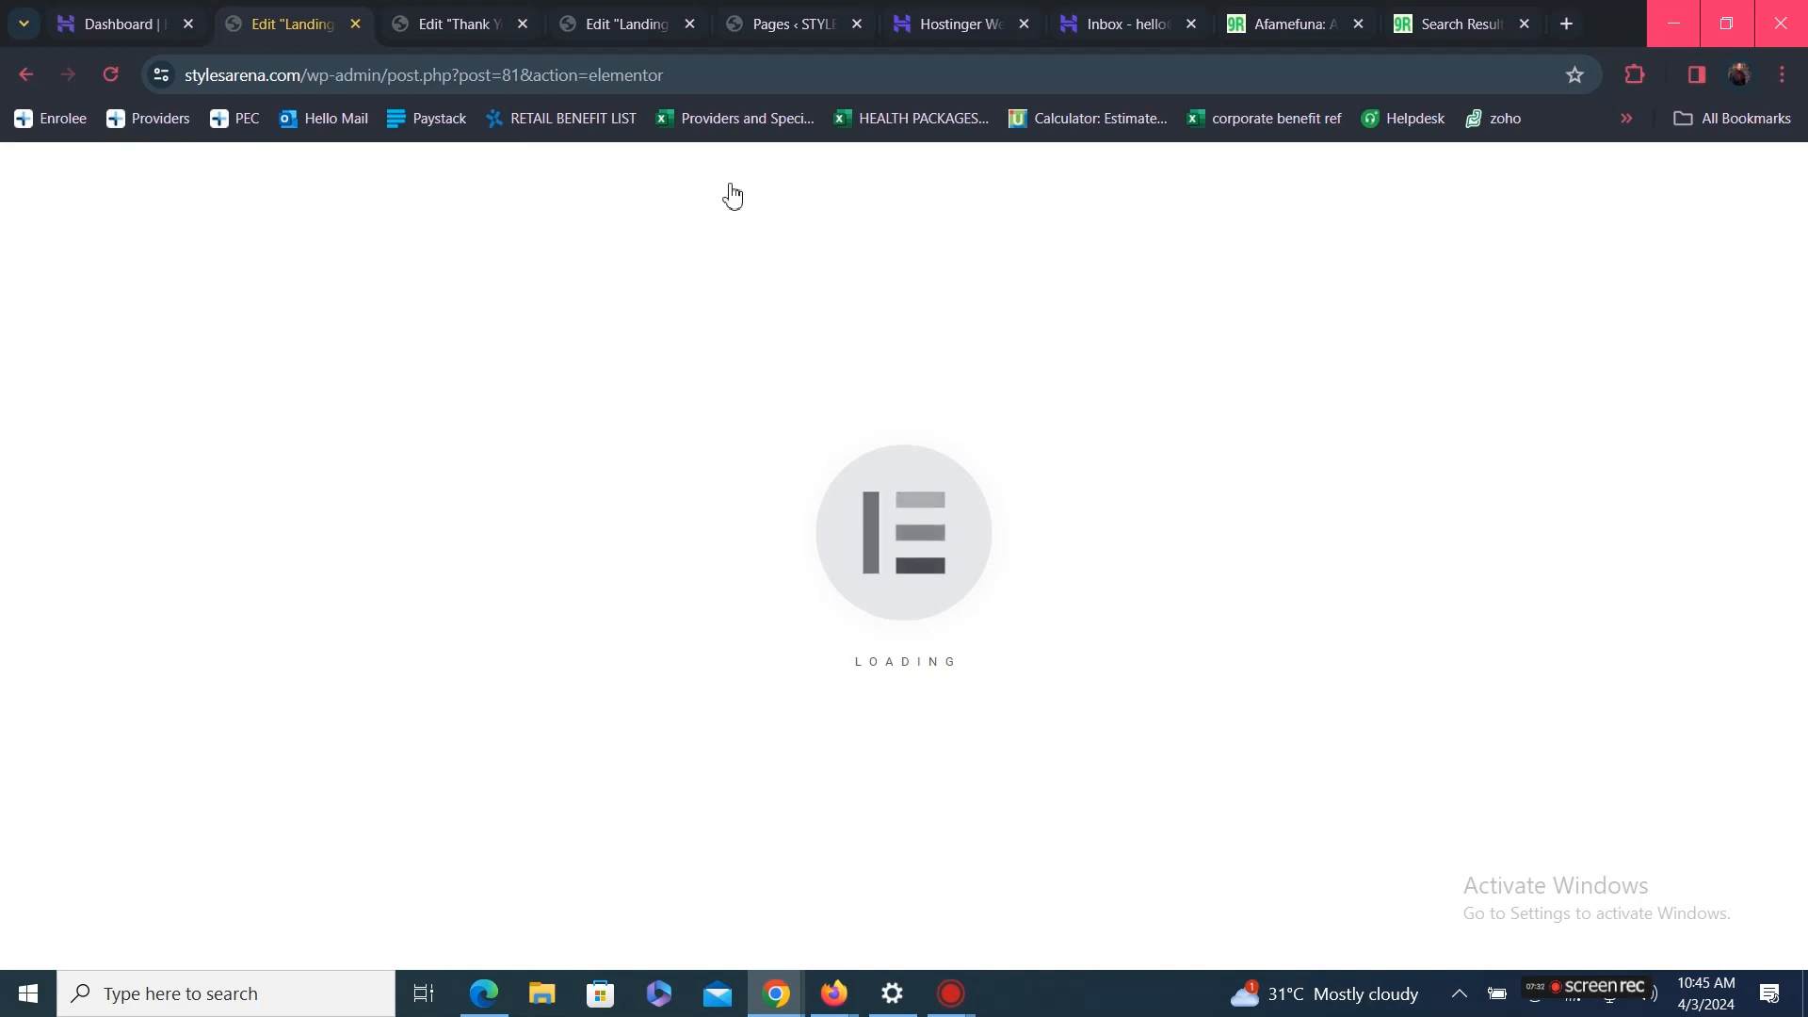
Return to the Landing Page in Elementor and preview it, going down to the "Claim Your Coupon Code Now" form
{"action": "left_click", "coordinate": [603, 19]}
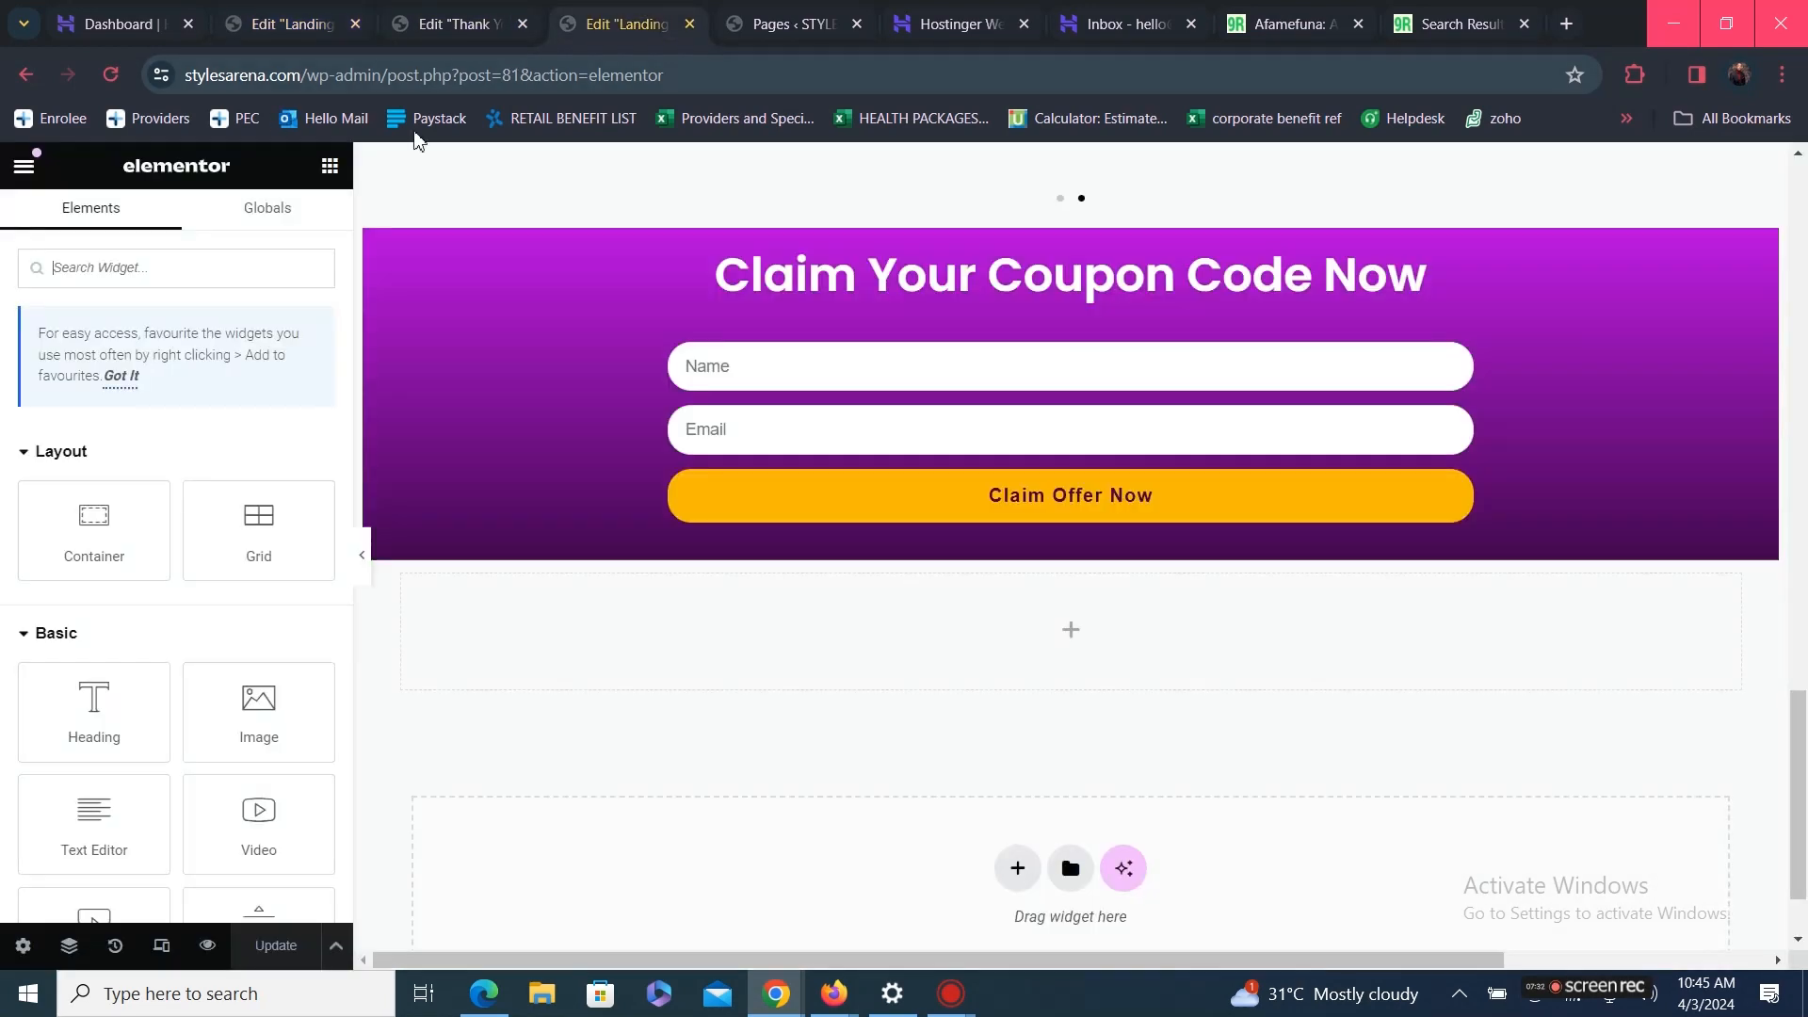
{"action": "left_click_drag", "start_coordinate": [1804, 753], "coordinate": [1804, 373]}
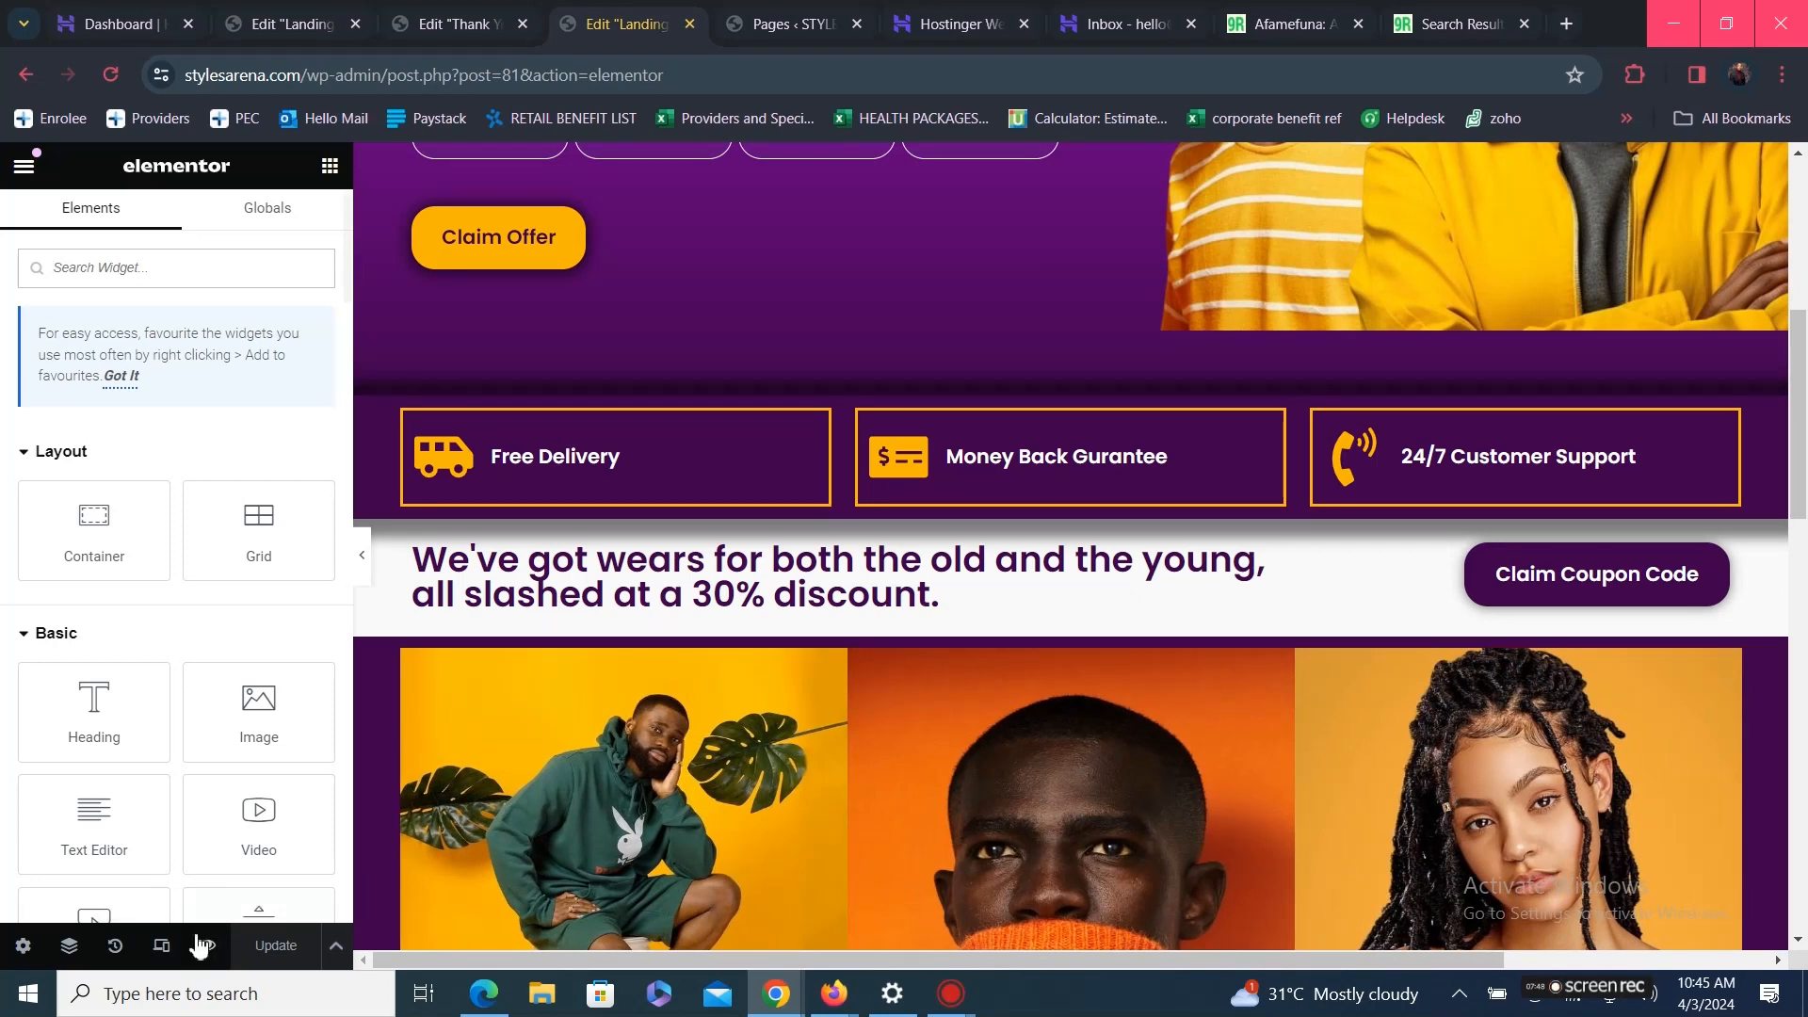
{"action": "left_click", "coordinate": [208, 946]}
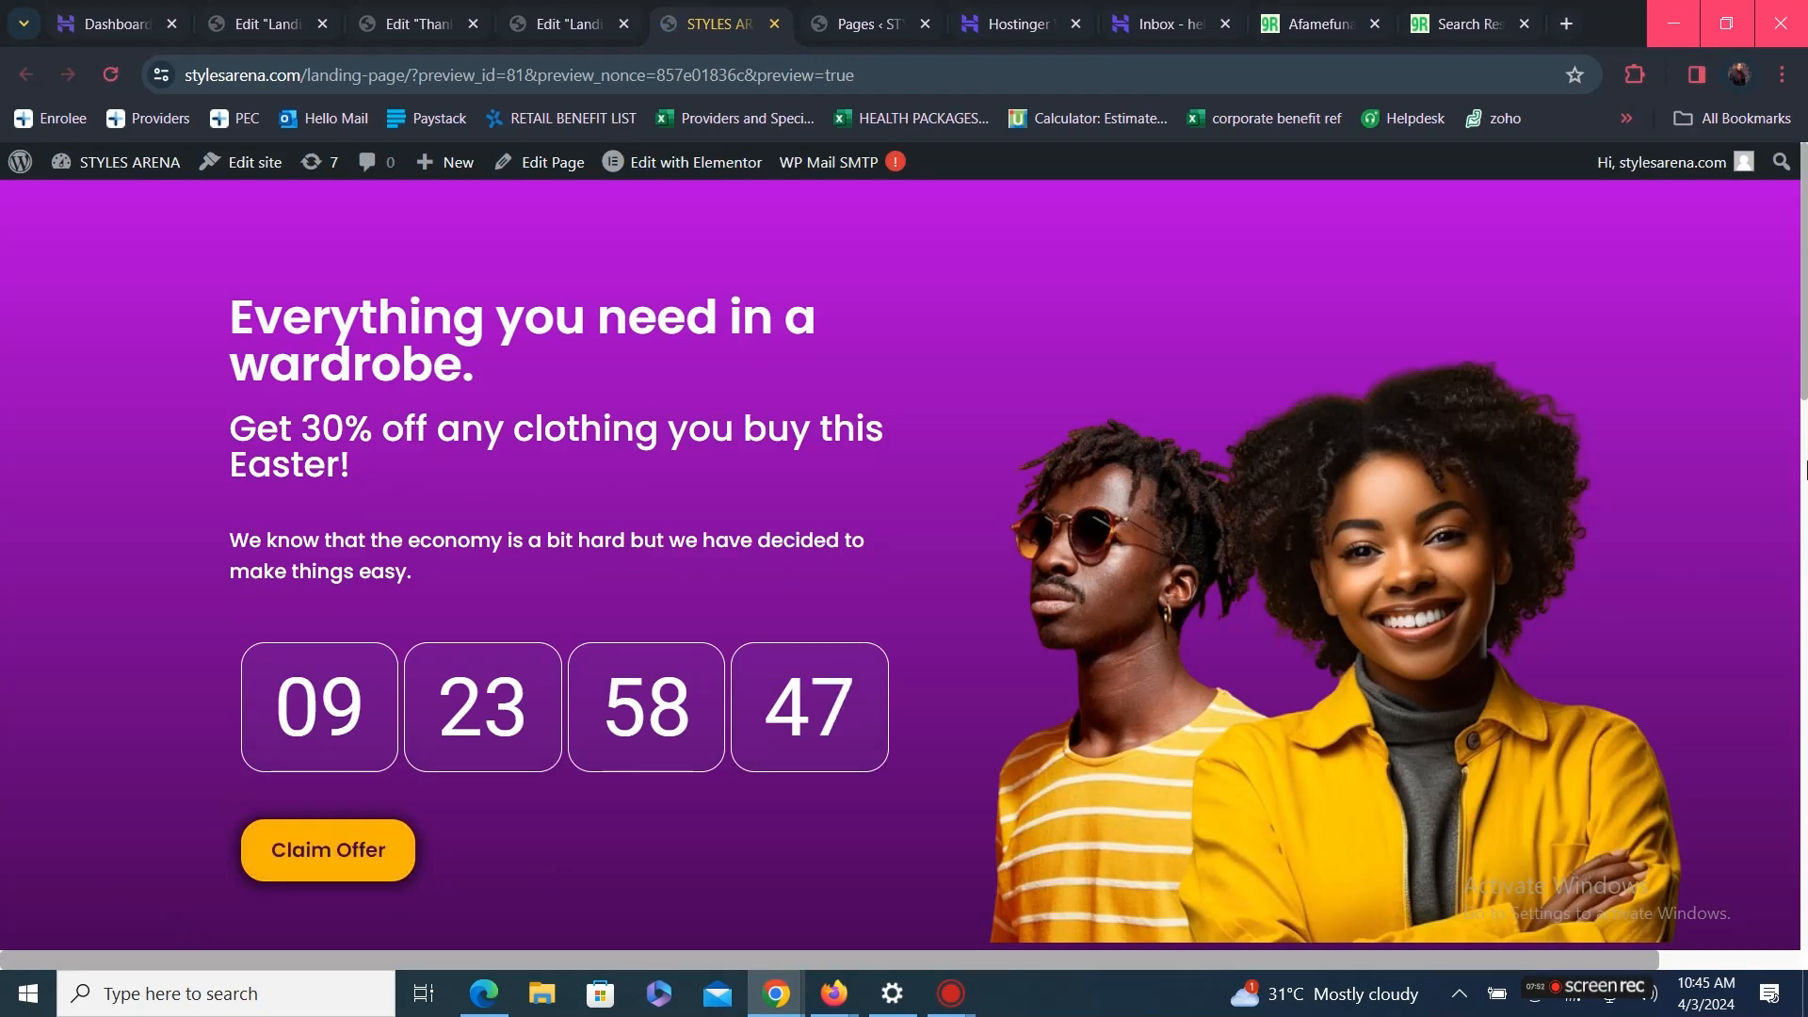
{"action": "scroll", "coordinate": [1804, 386], "scroll_direction": "down", "scroll_amount": 15}
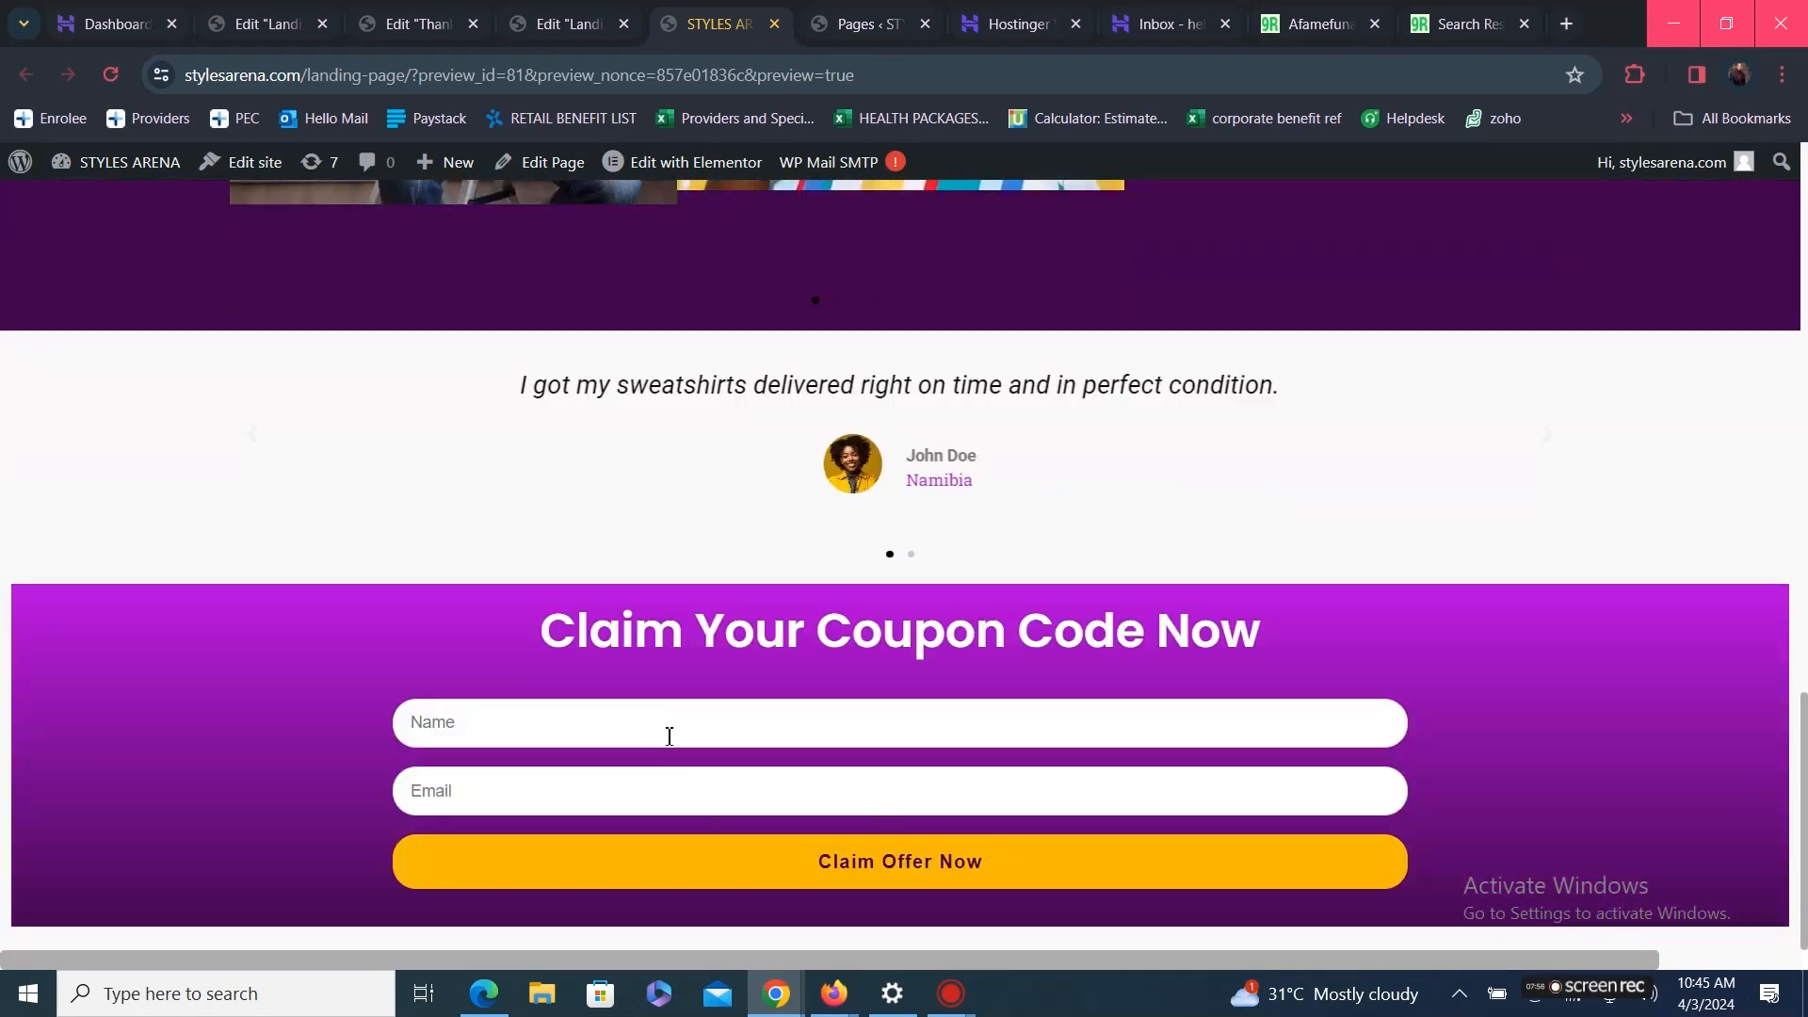
Fill in the coupon form with a first name and an e-mail address and submit it with "Claim Offer Now"
{"action": "left_click", "coordinate": [668, 736]}
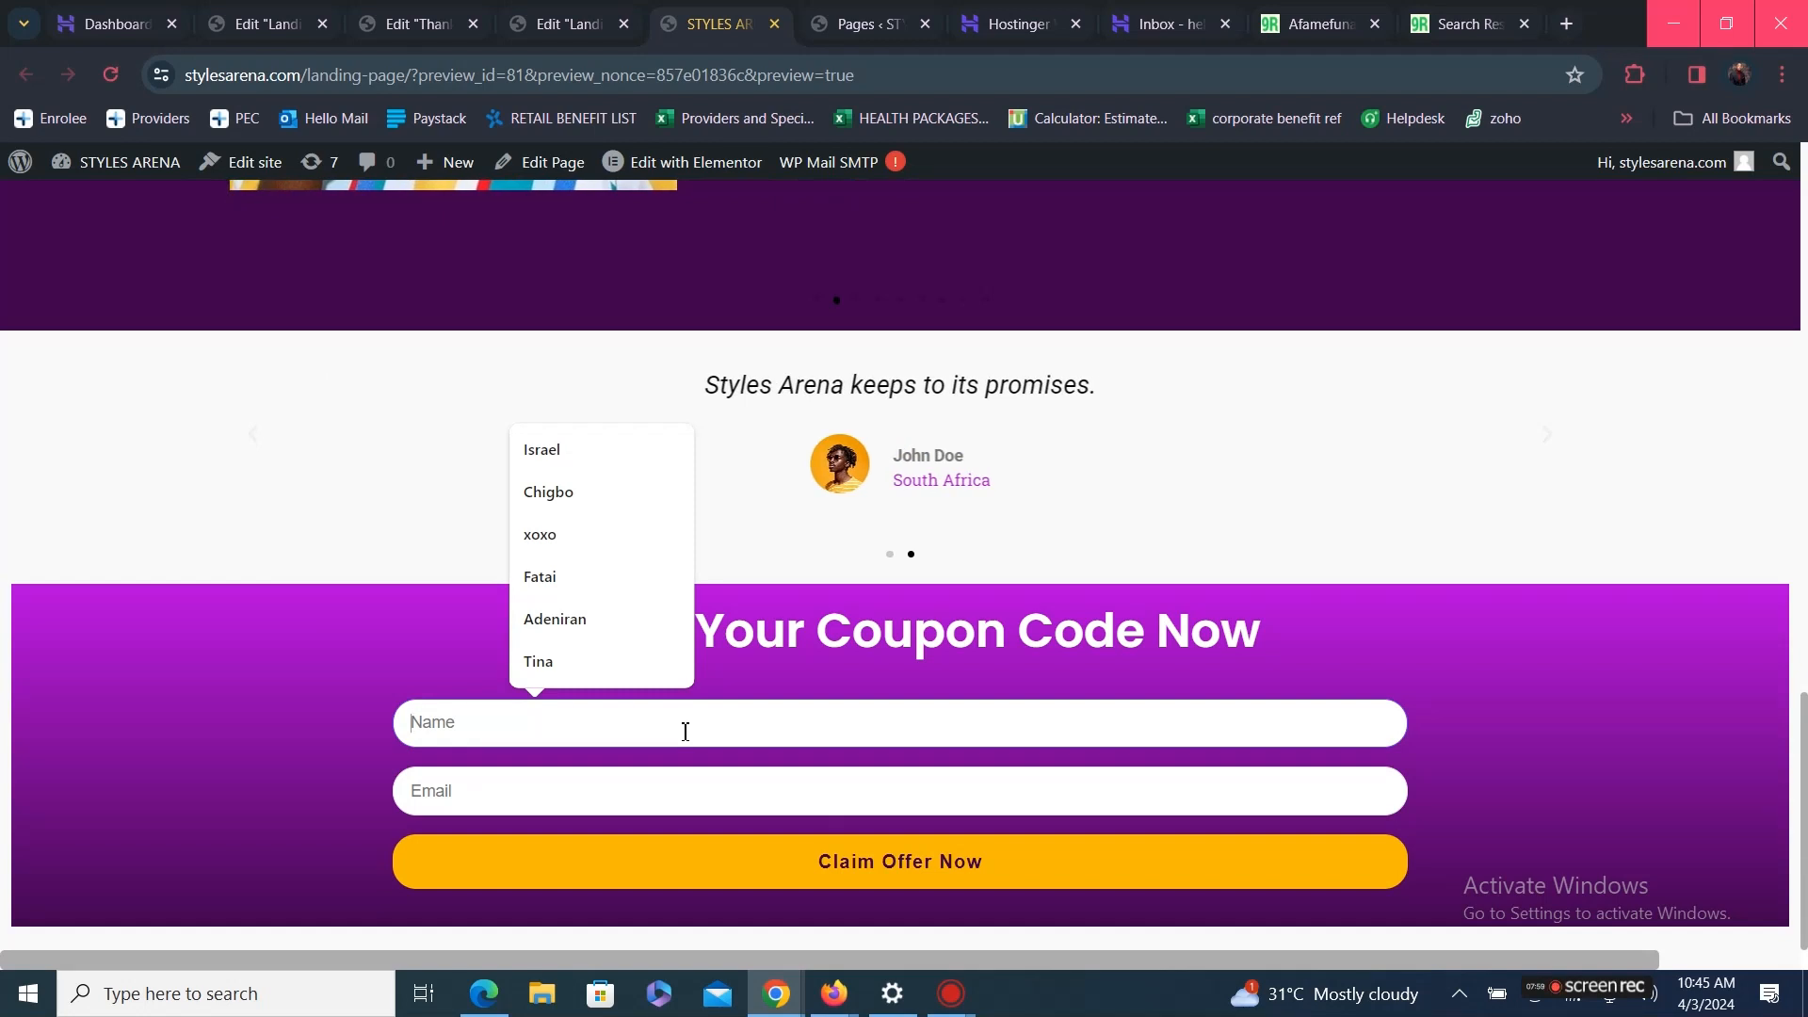
{"action": "type", "text": "isra"}
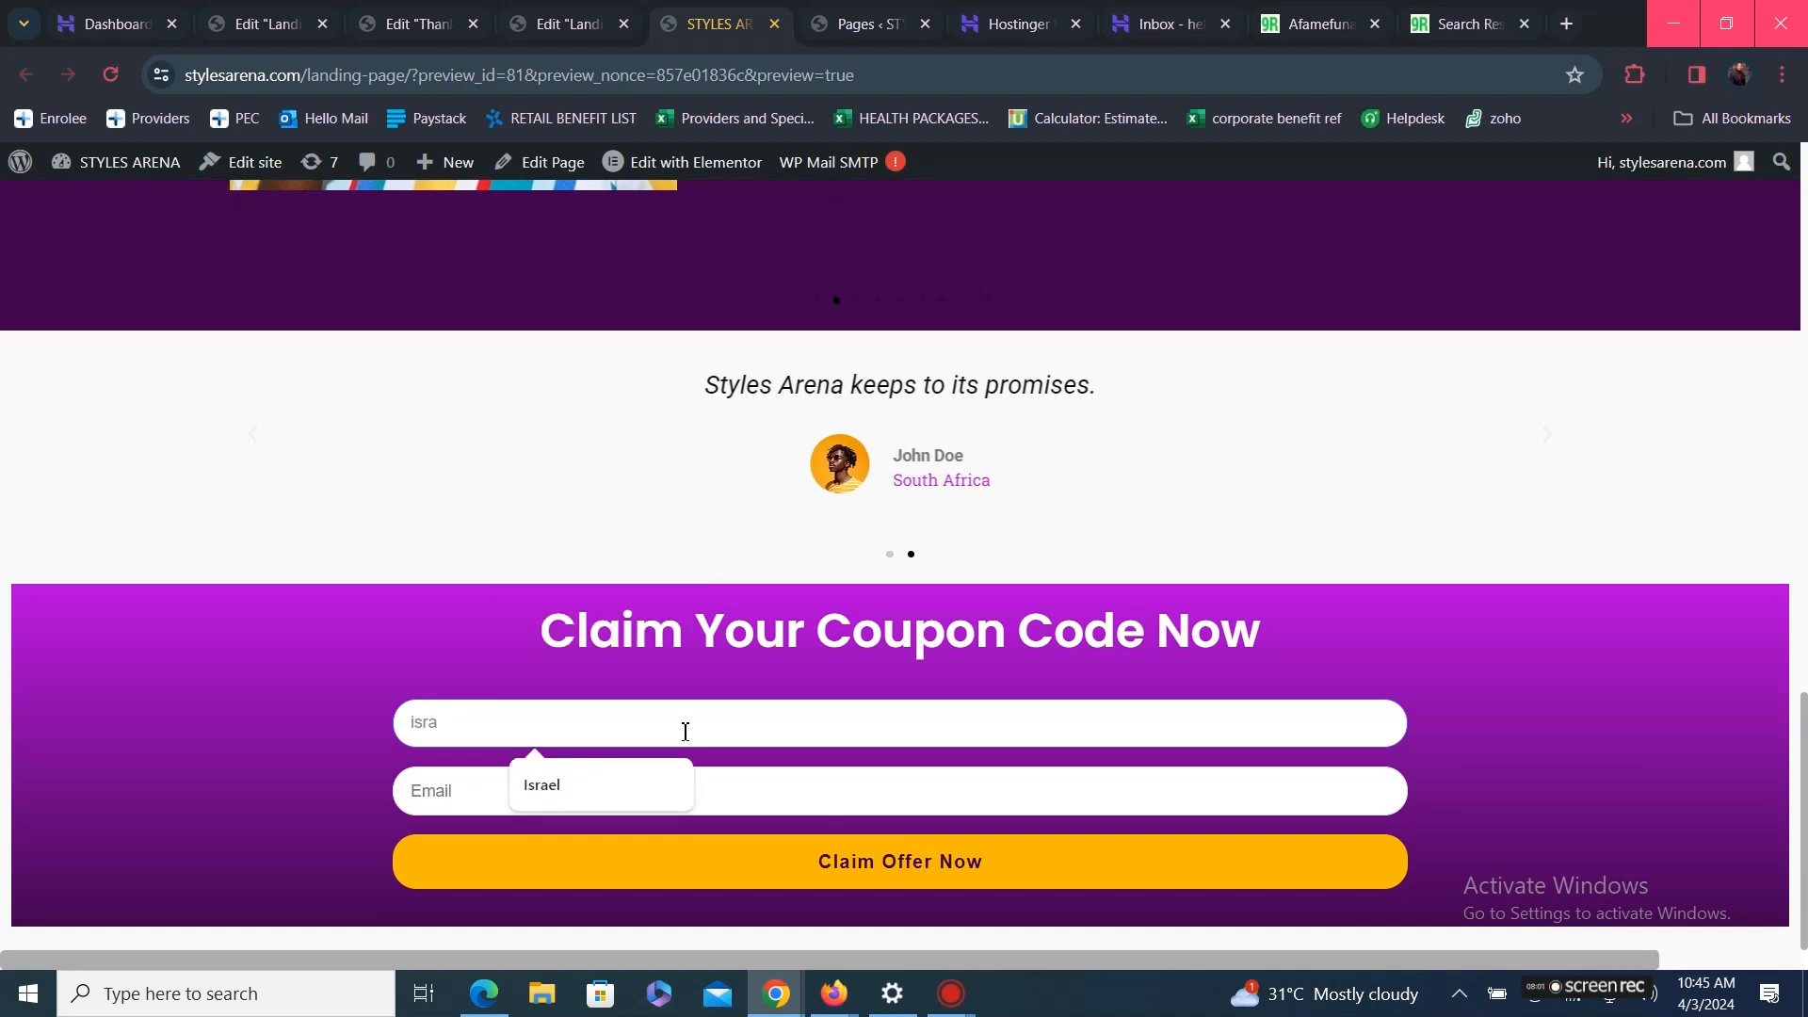
{"action": "type", "text": "wl"}
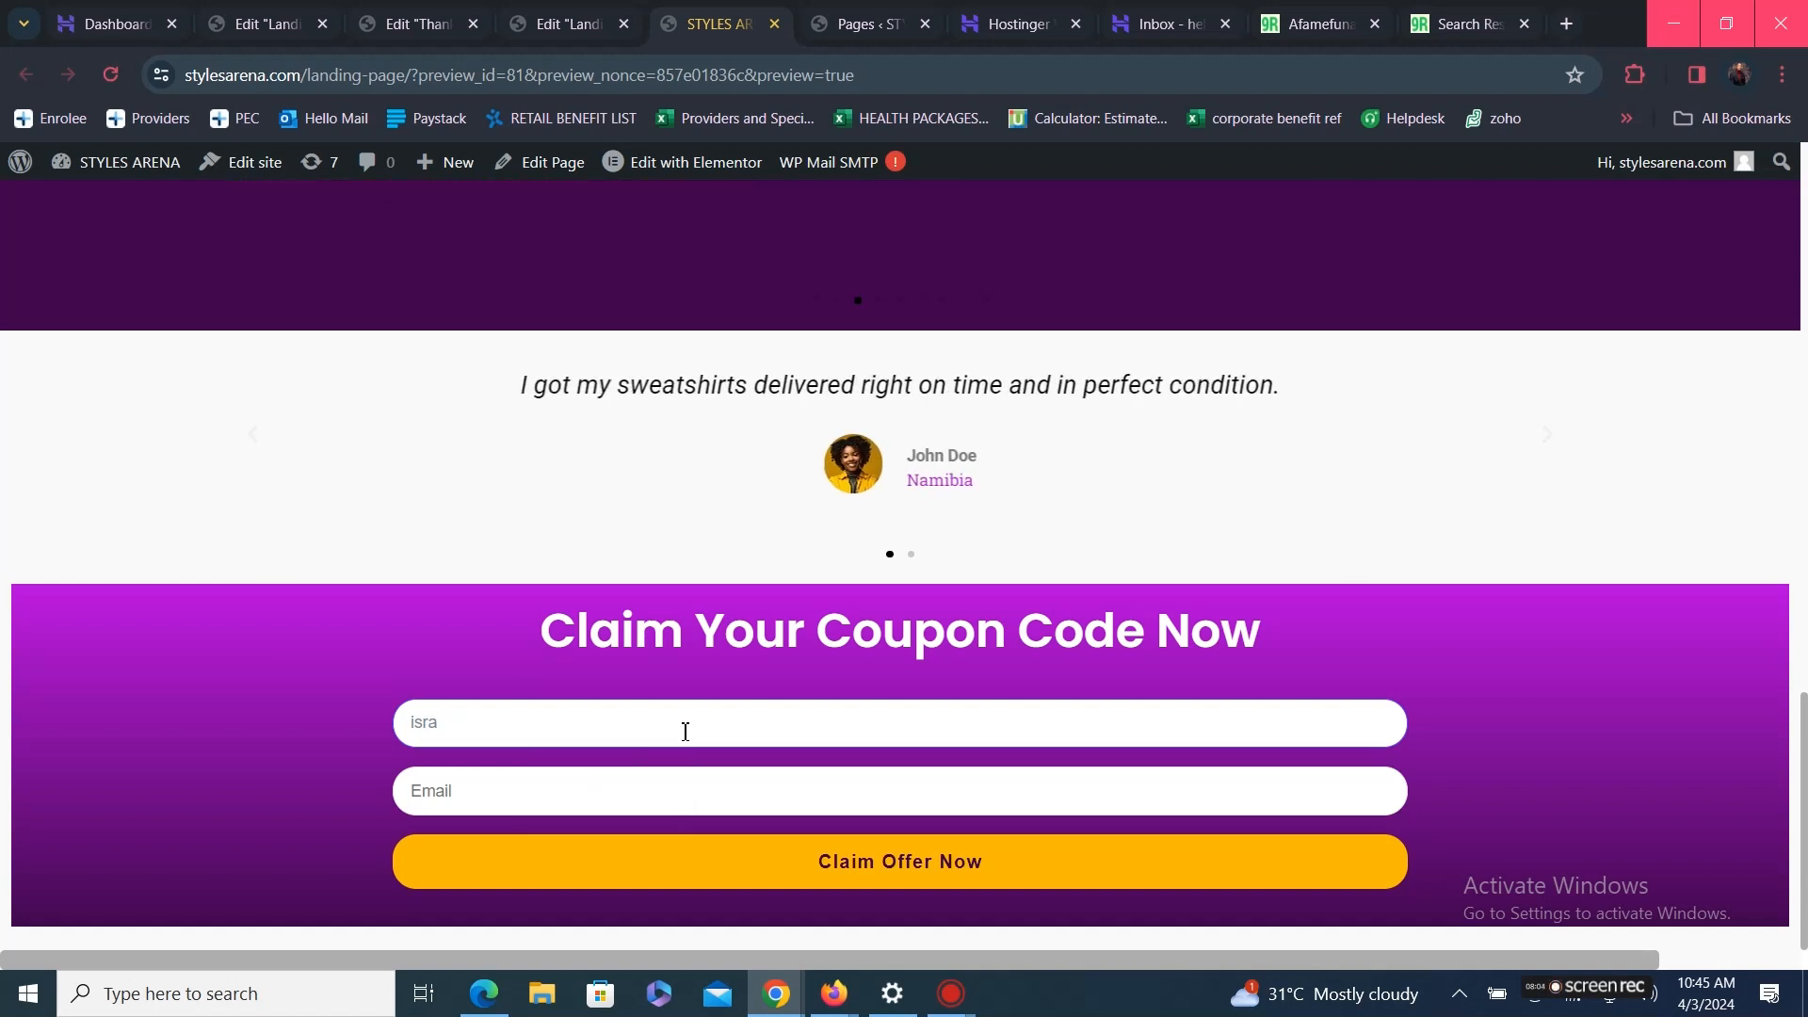
{"action": "key", "text": "BackSpace"}
{"action": "key", "text": "BackSpace"}
{"action": "type", "text": "e"}
{"action": "left_click", "coordinate": [757, 791]}
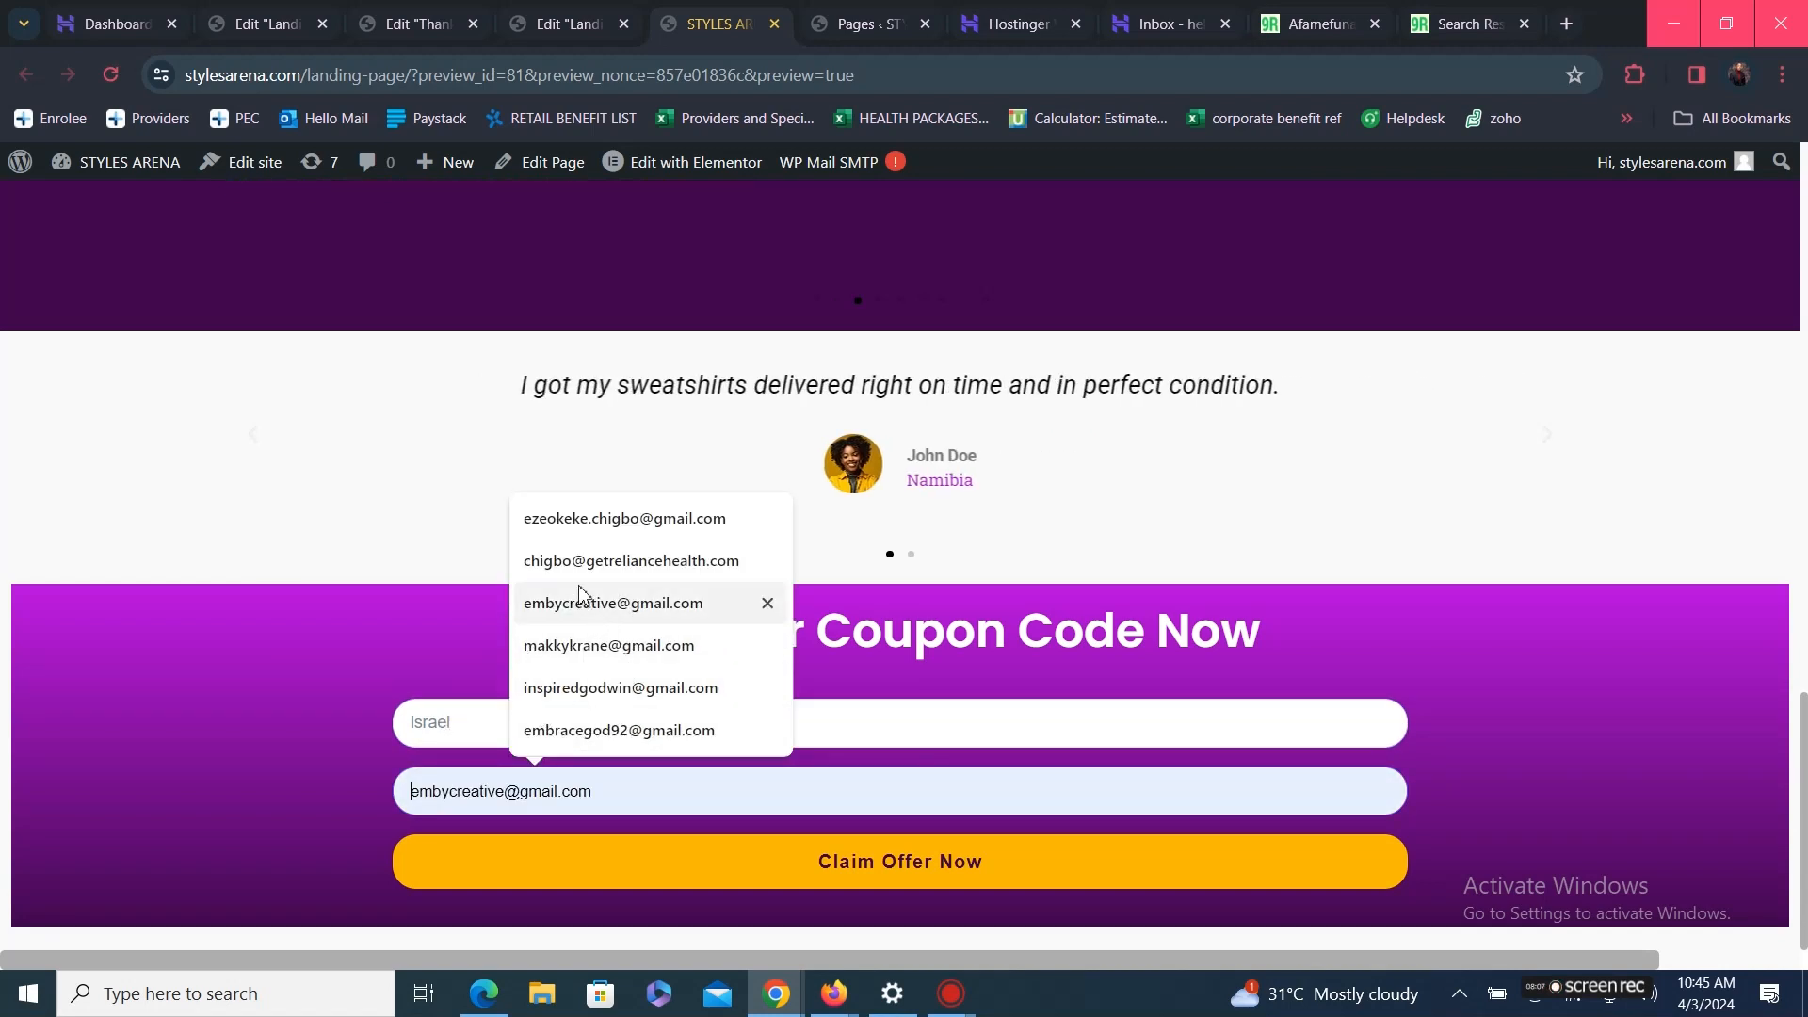
{"action": "left_click", "coordinate": [616, 530]}
{"action": "left_click", "coordinate": [904, 862]}
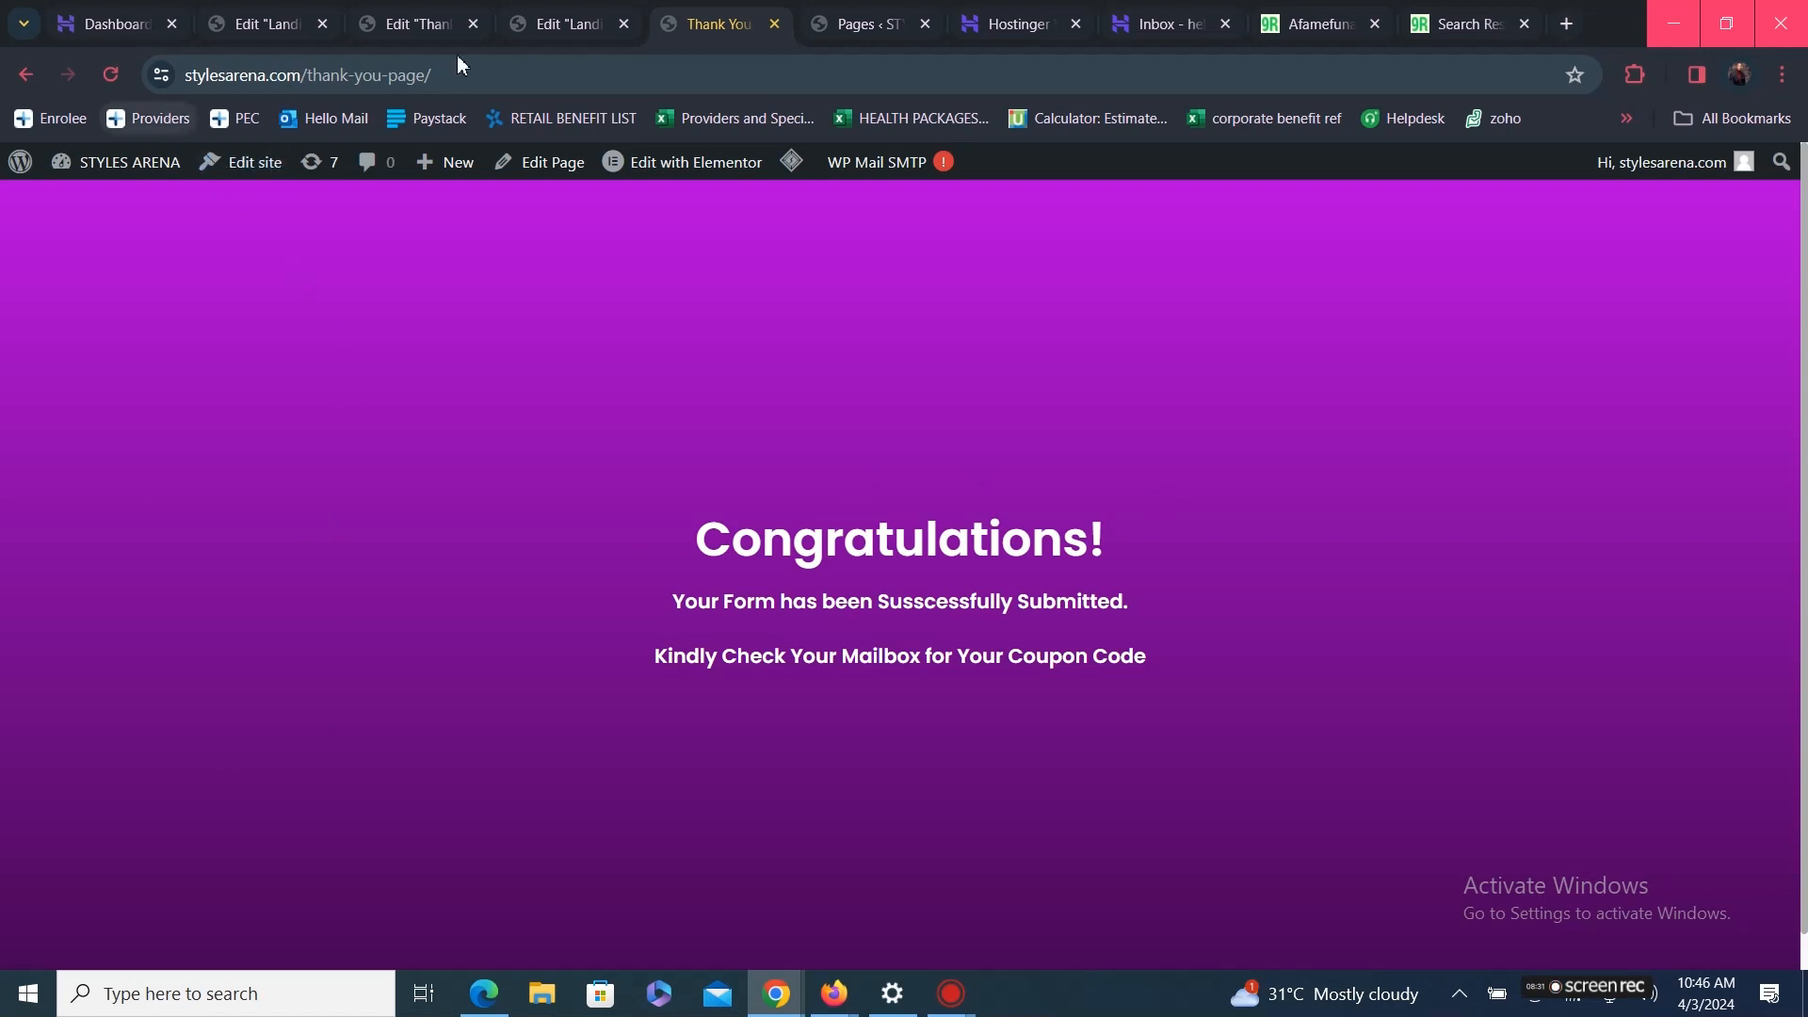
Open stylesarena.com in a new browser tab to check which page loads as the homepage
{"action": "left_click", "coordinate": [1567, 30]}
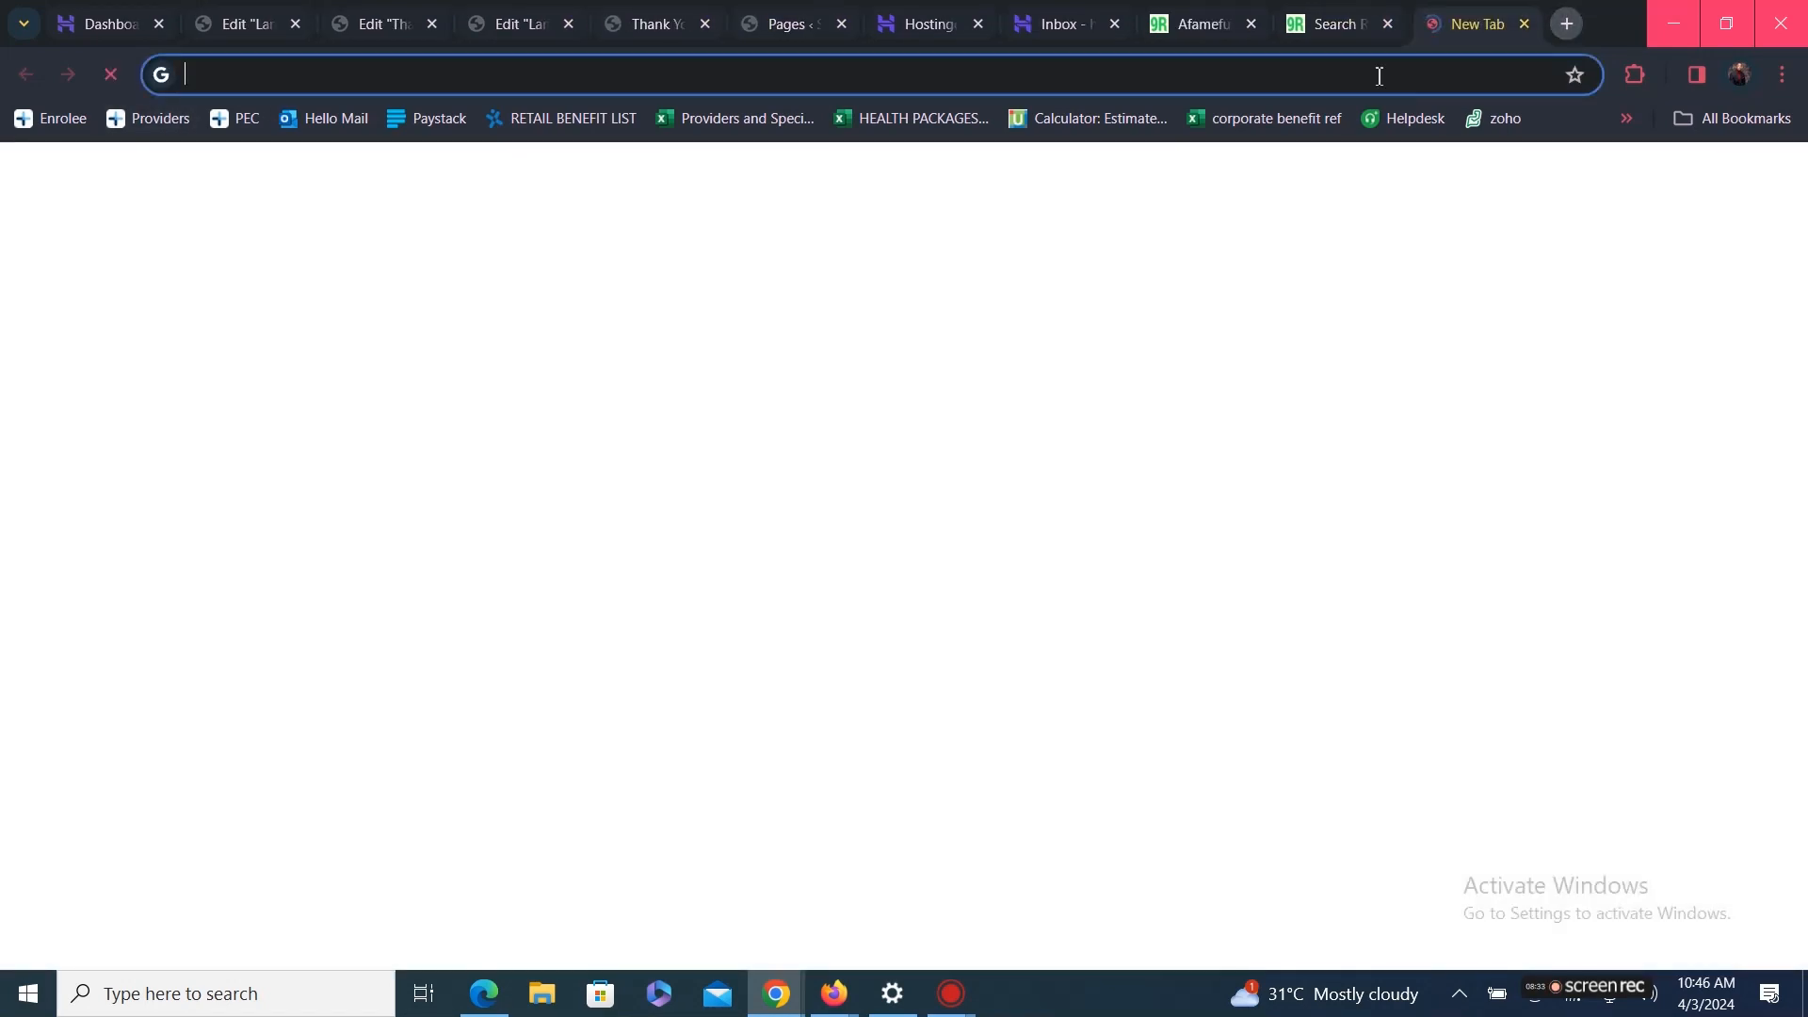
{"action": "type", "text": "tylesarena.com"}
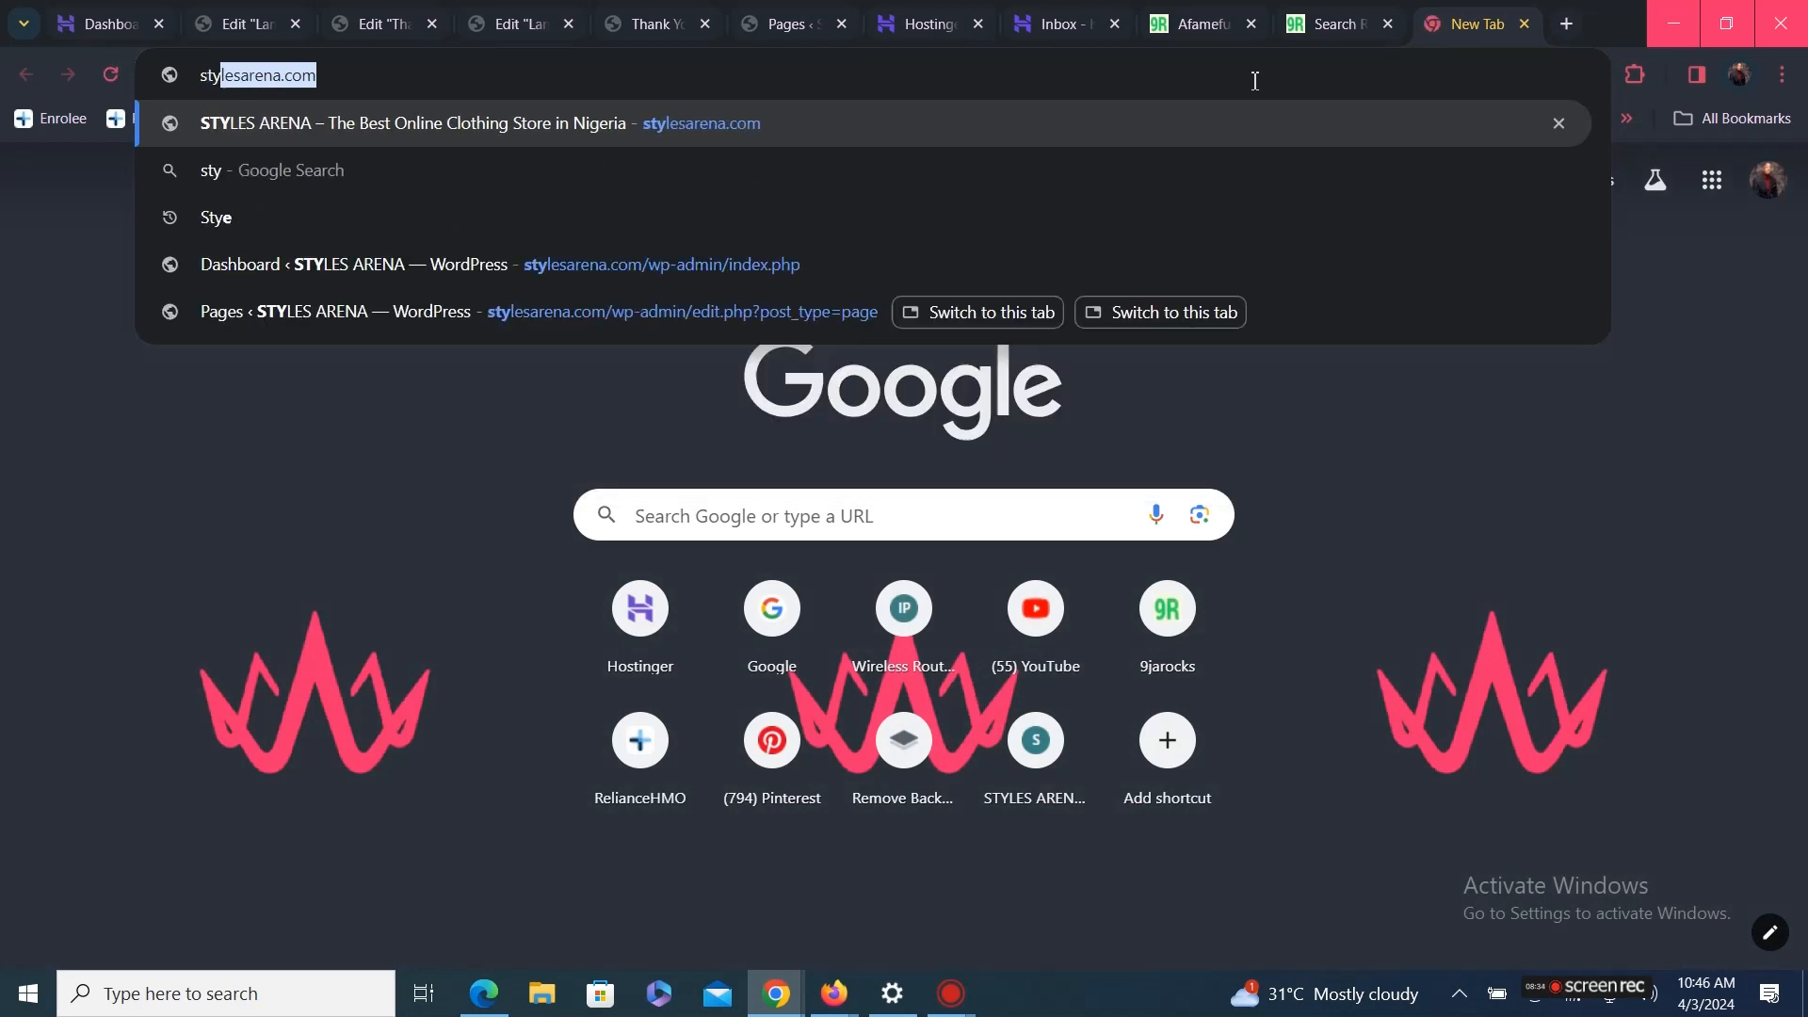
{"action": "key", "text": "Return"}
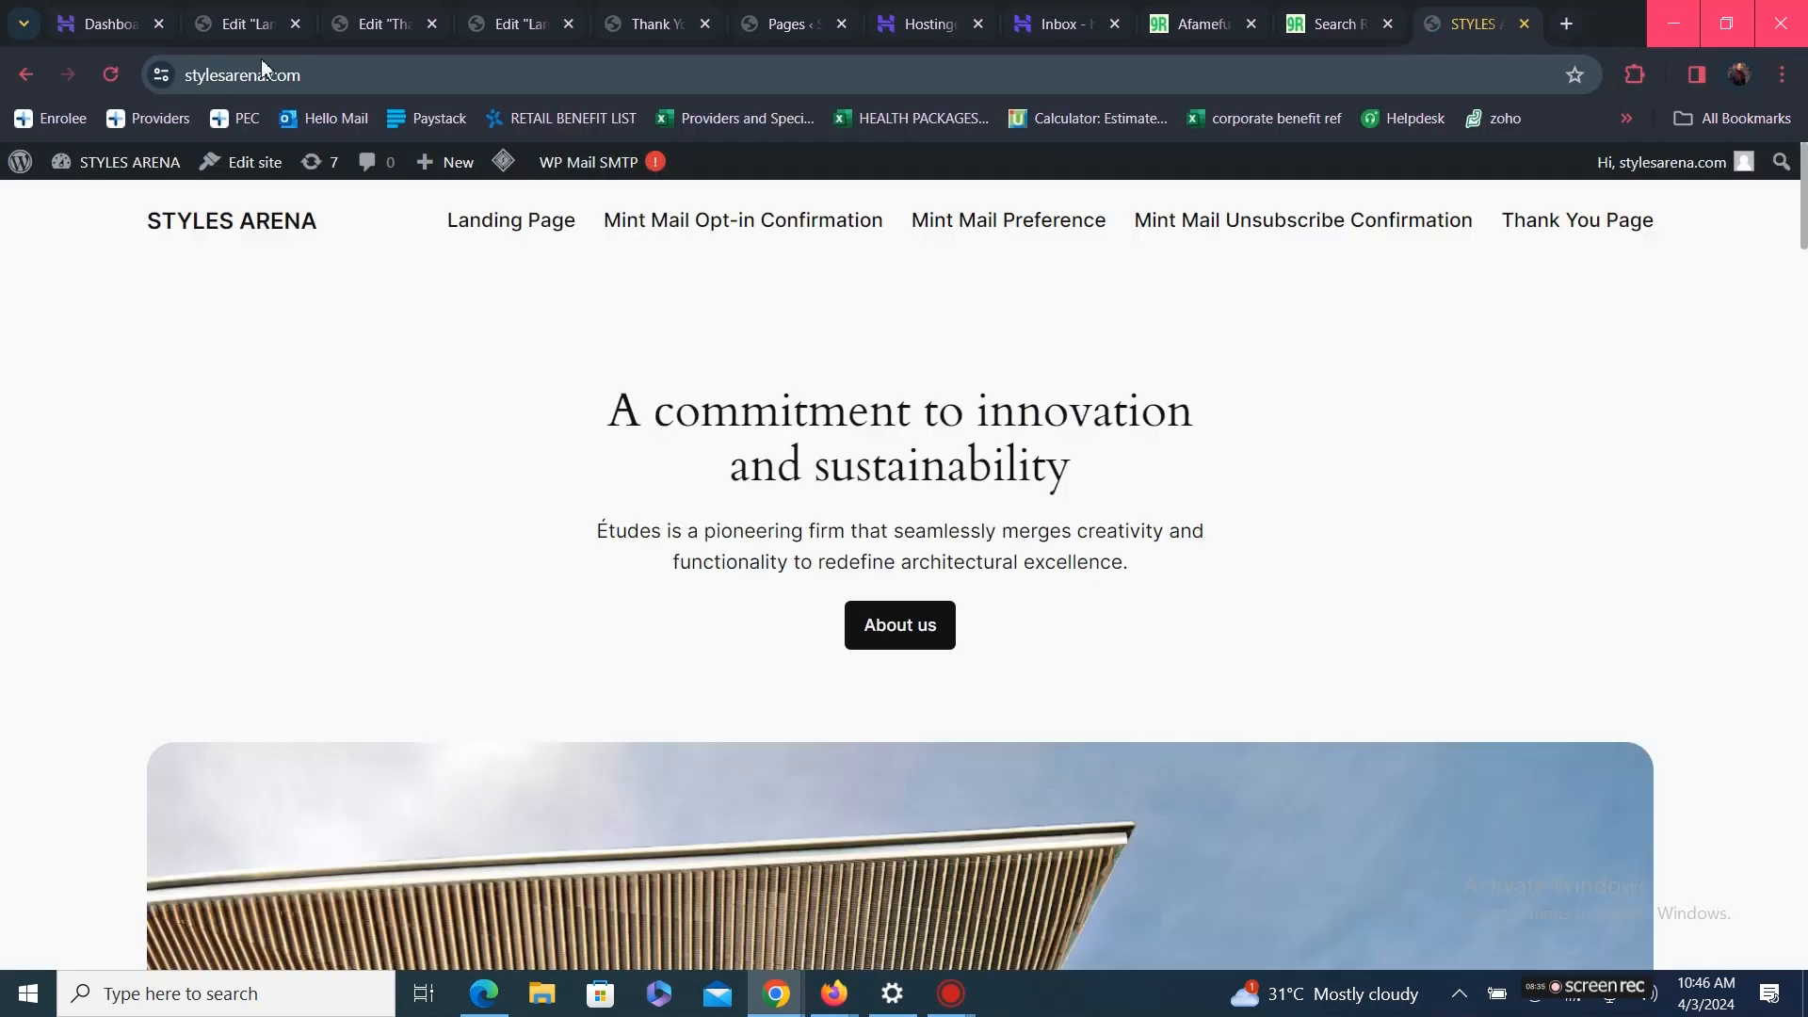
{"action": "left_click", "coordinate": [25, 75]}
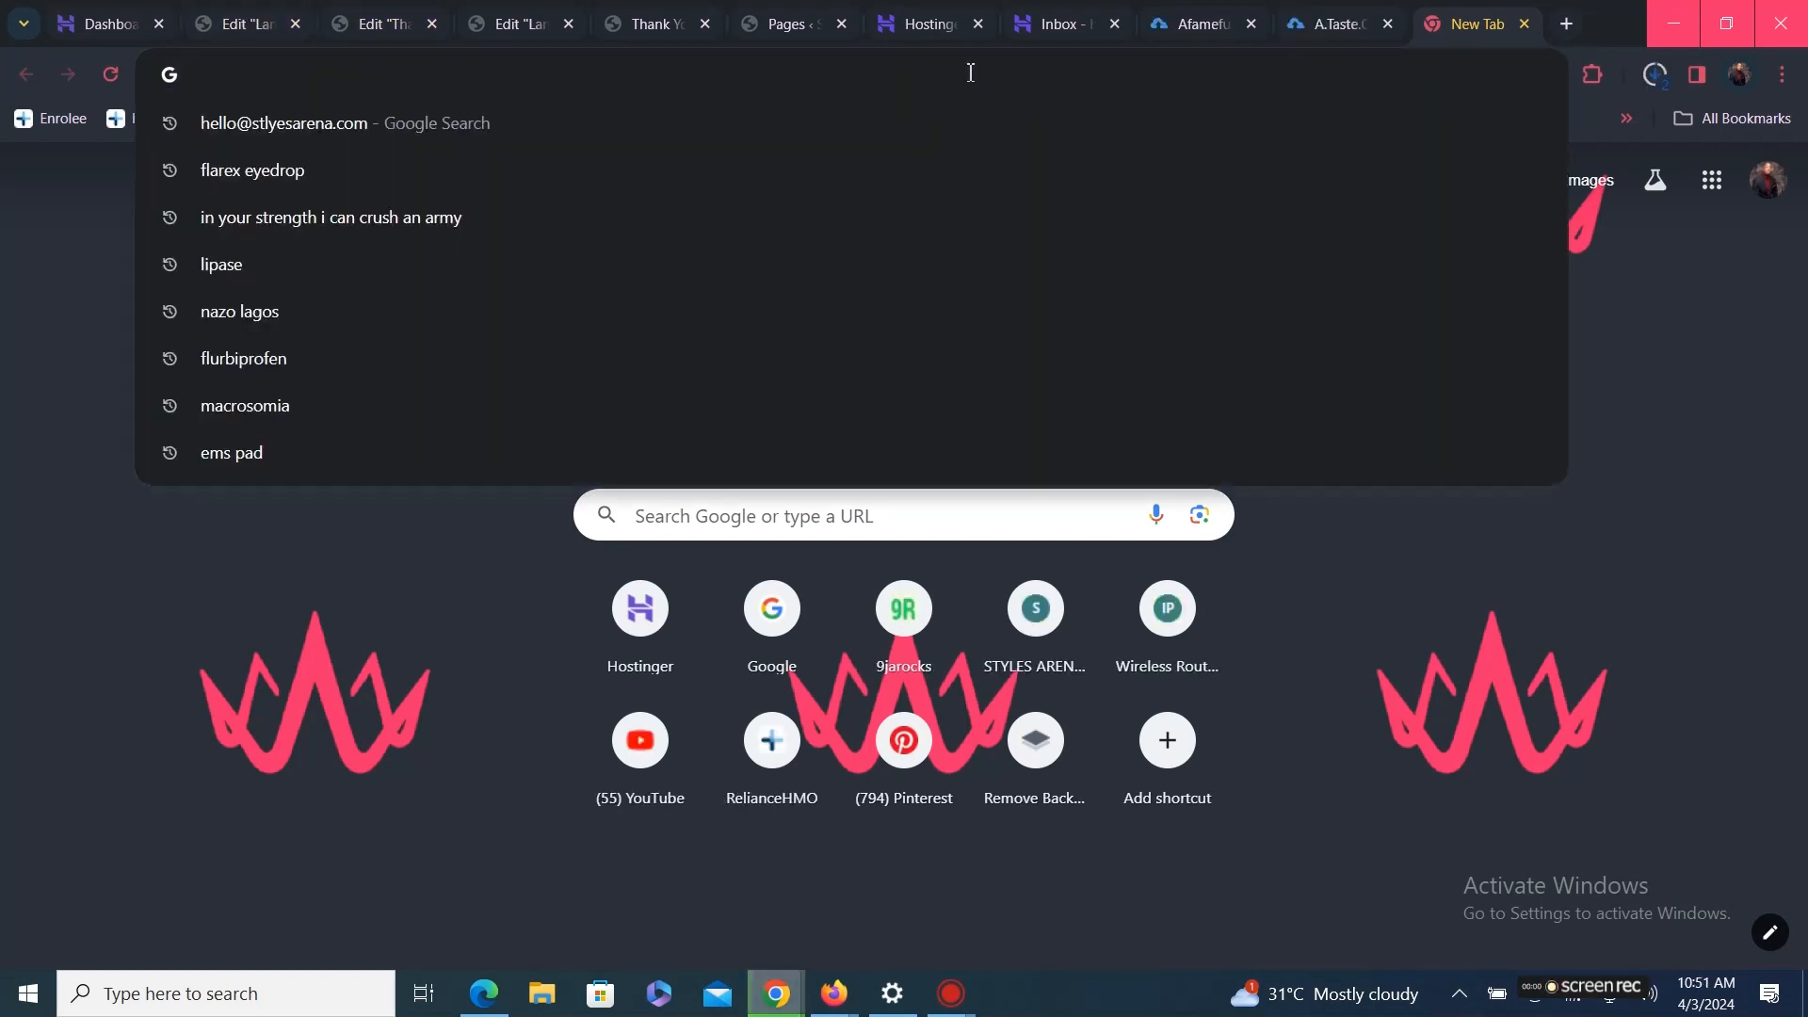
Load stylesarena.com again and review the live homepage from the hero section down to the coupon form and back
{"action": "type", "text": "style"}
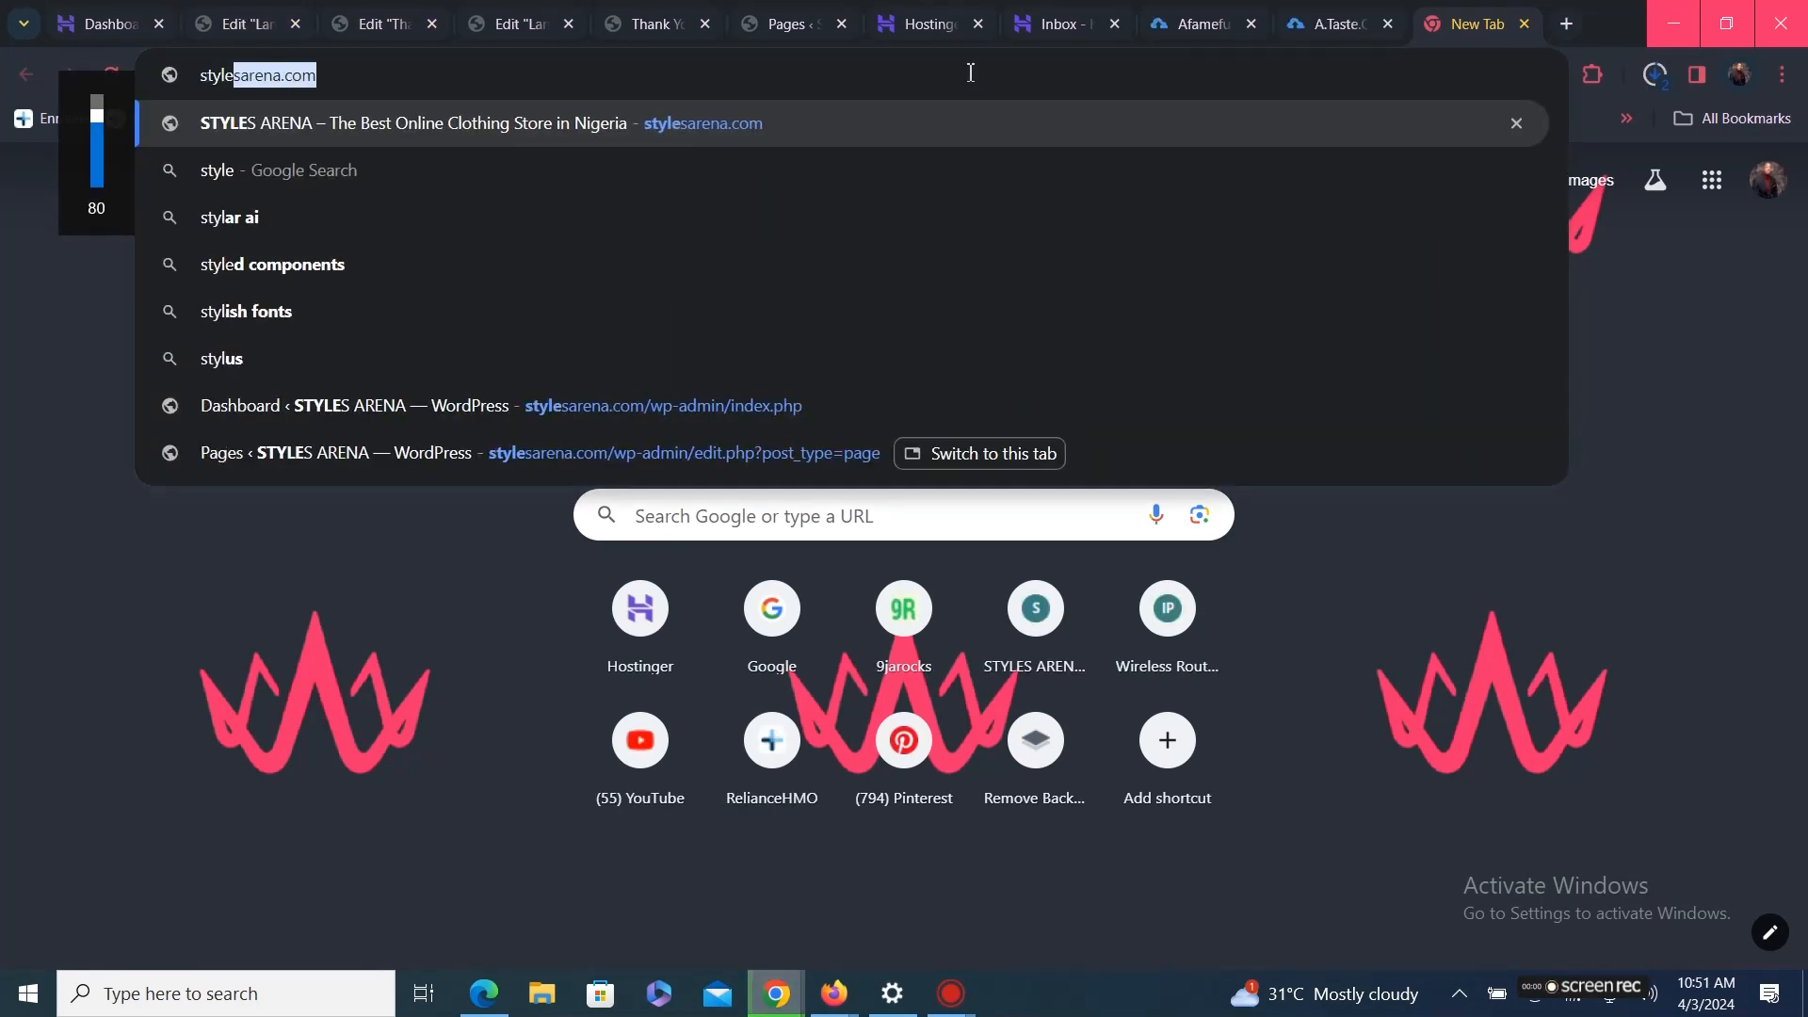
{"action": "key", "text": "Return"}
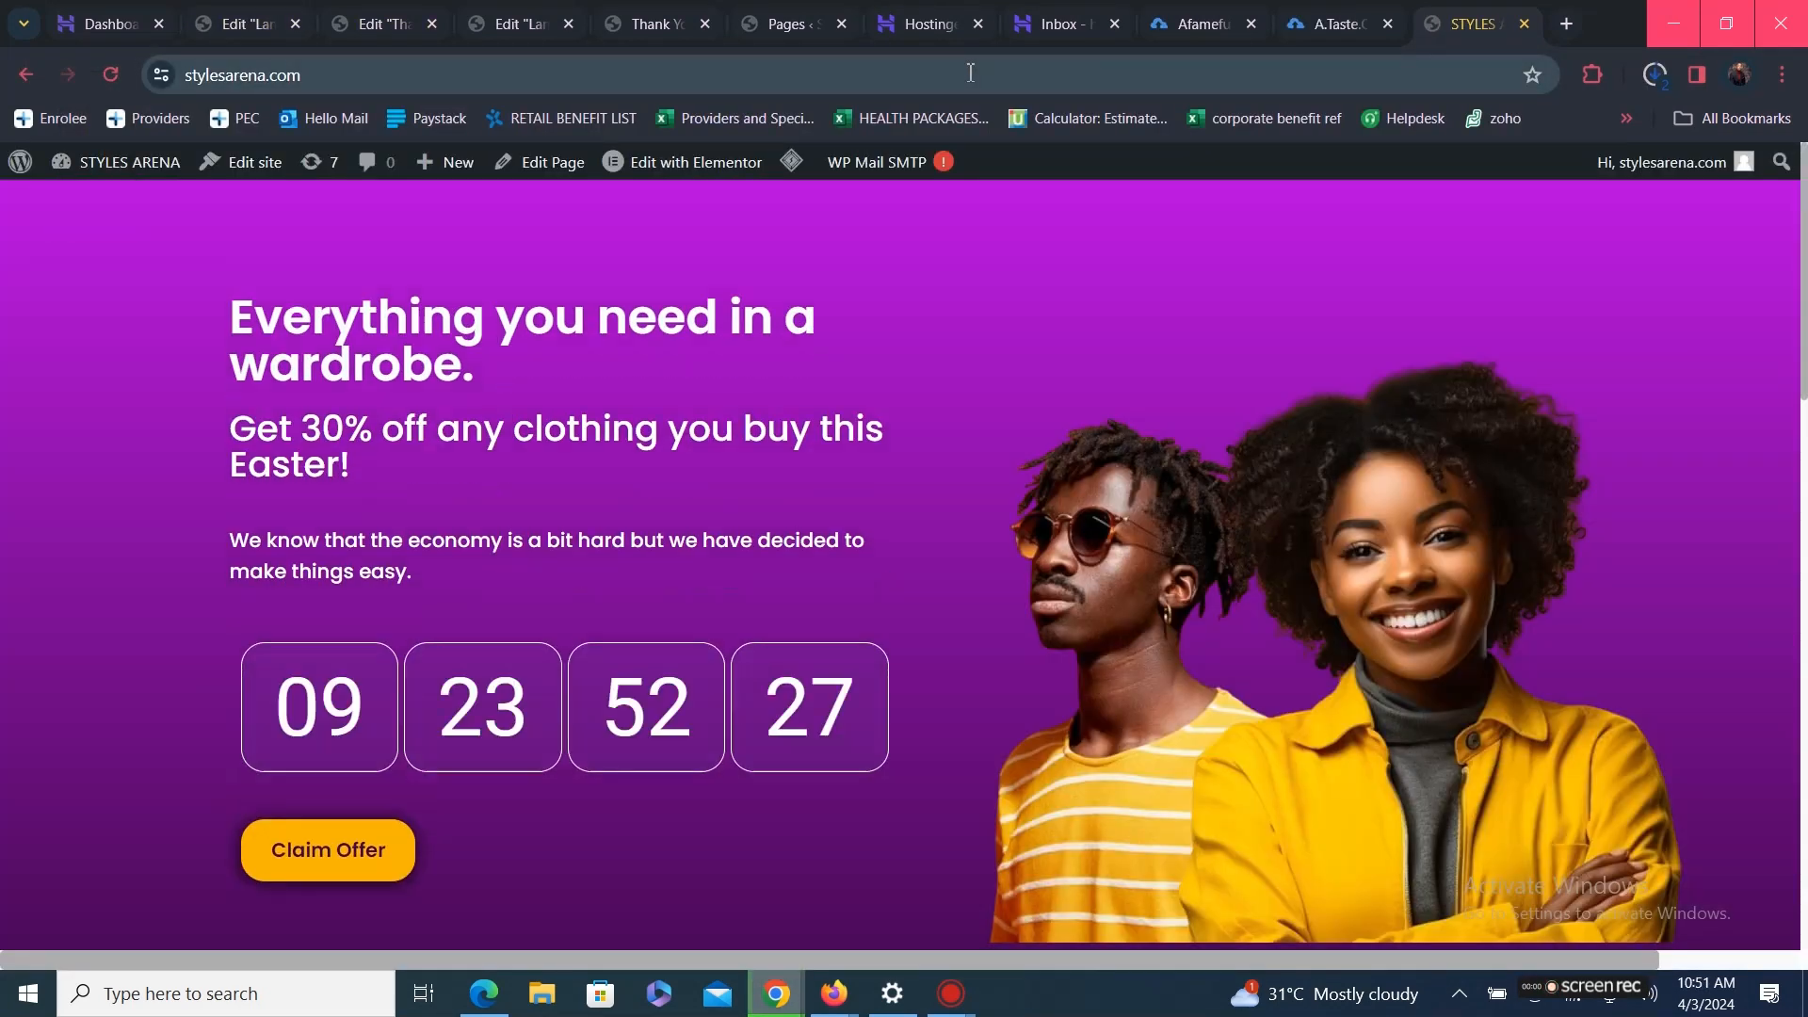
{"action": "scroll", "coordinate": [799, 484], "scroll_direction": "down", "scroll_amount": 1}
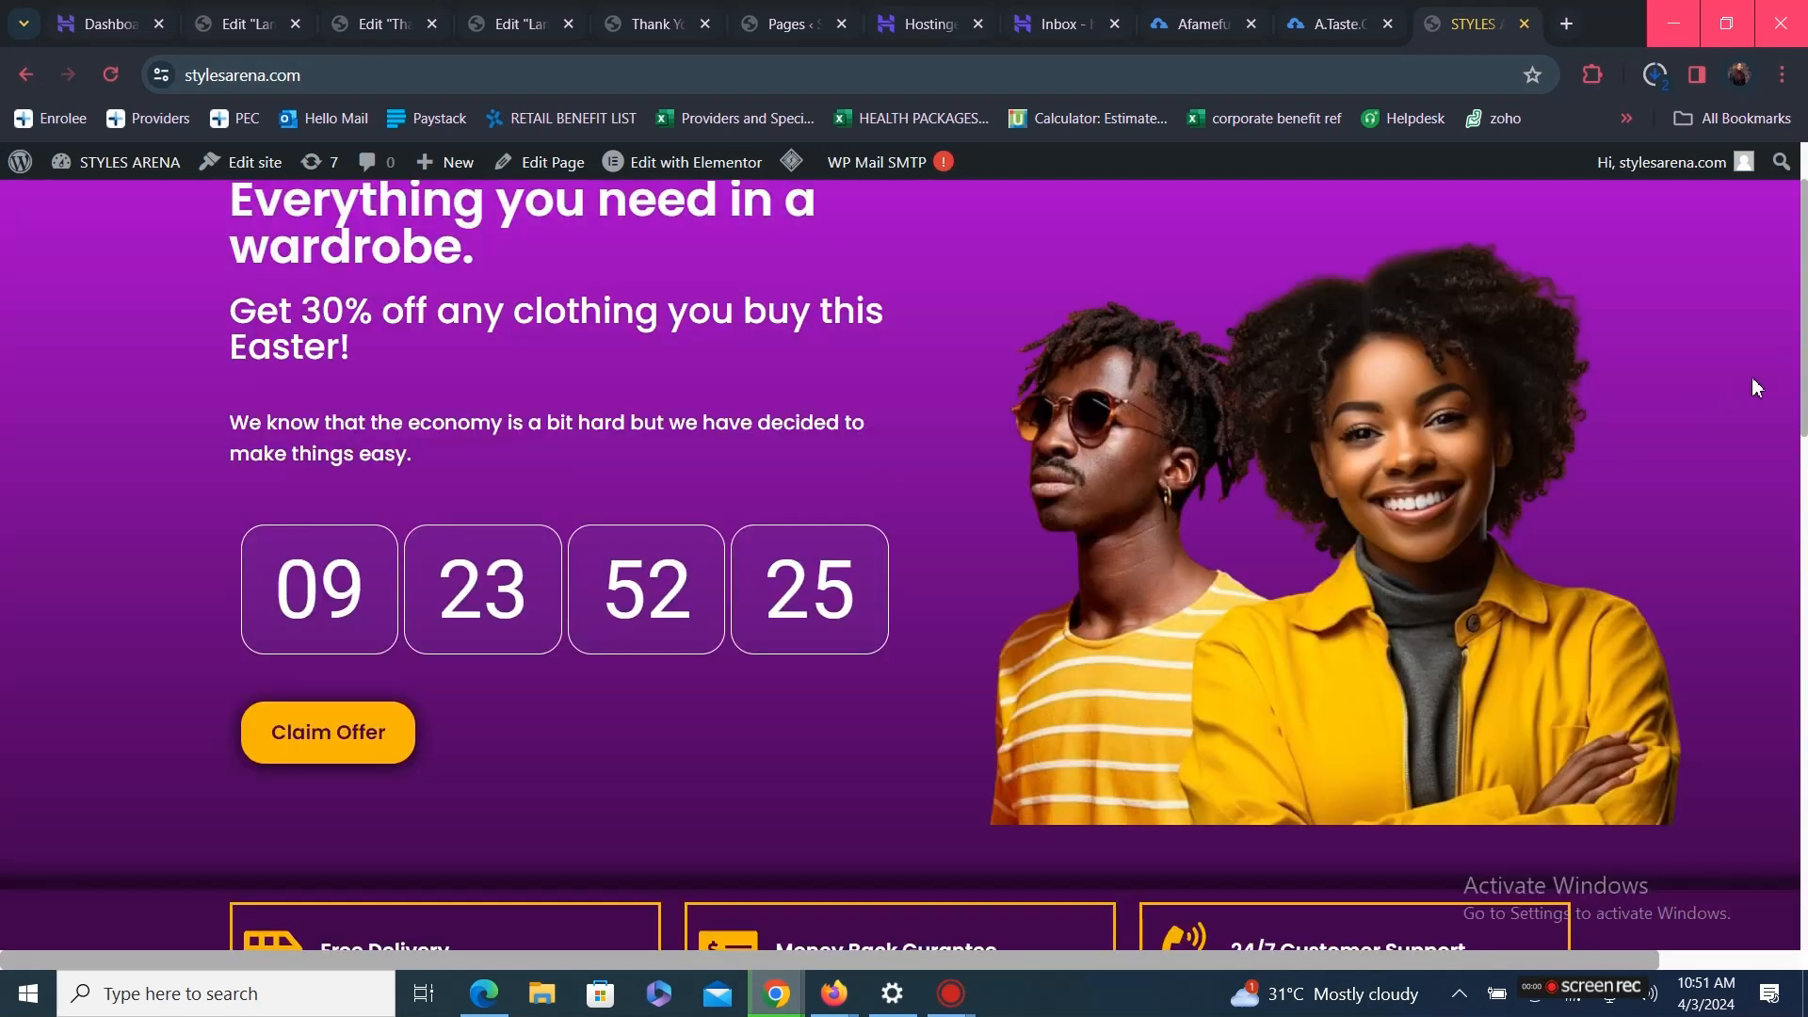
{"action": "left_click_drag", "start_coordinate": [1804, 405], "coordinate": [1804, 935]}
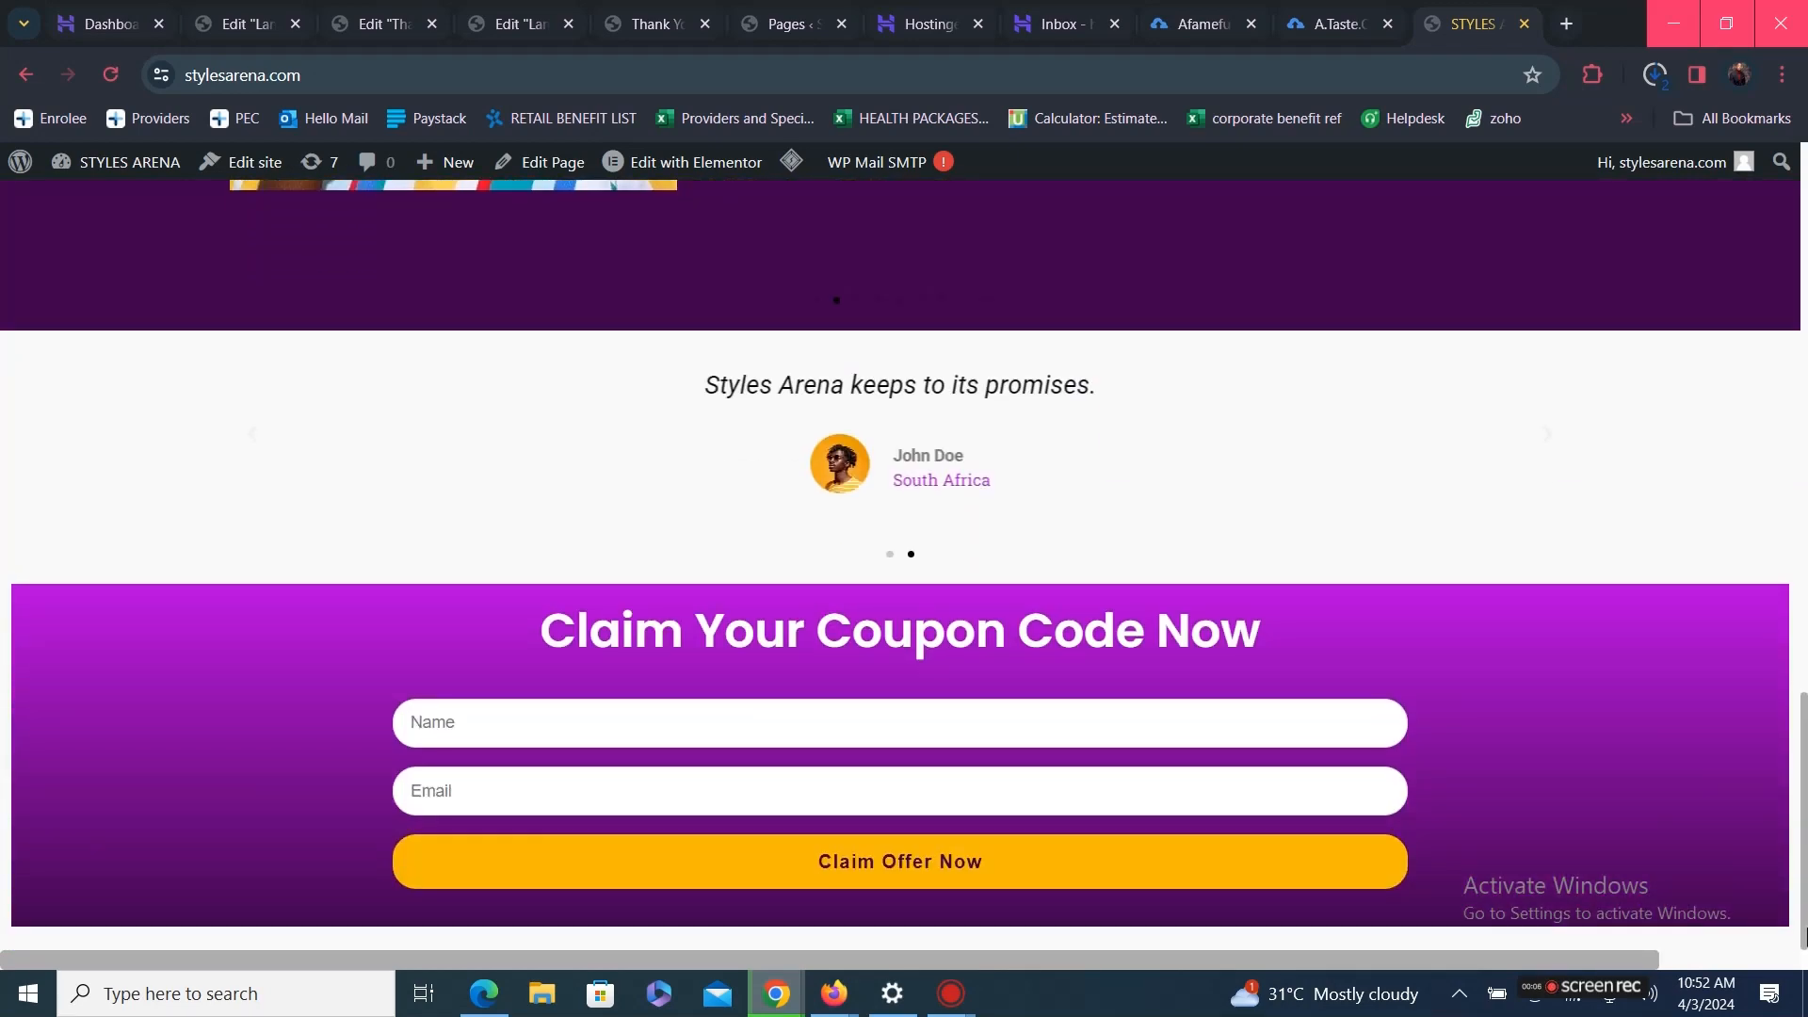
{"action": "left_click_drag", "start_coordinate": [1803, 935], "coordinate": [1804, 355]}
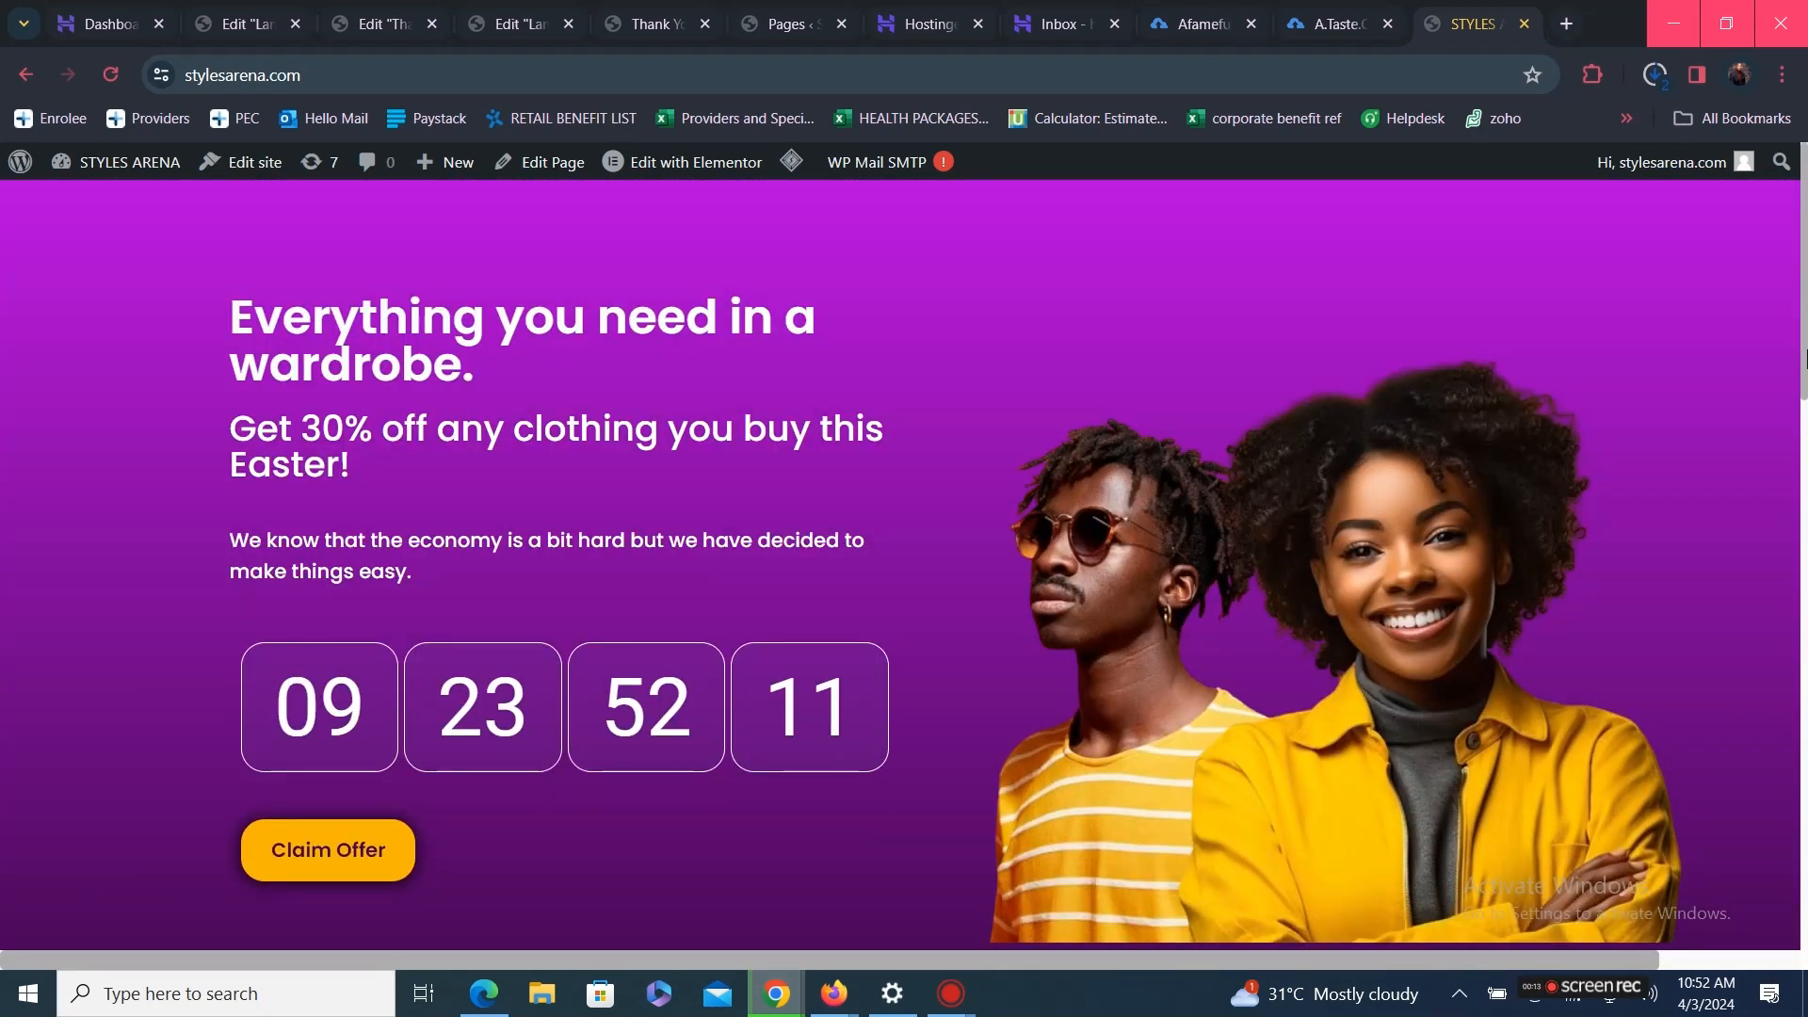
{"action": "scroll", "coordinate": [1077, 376], "scroll_direction": "down", "scroll_amount": 1}
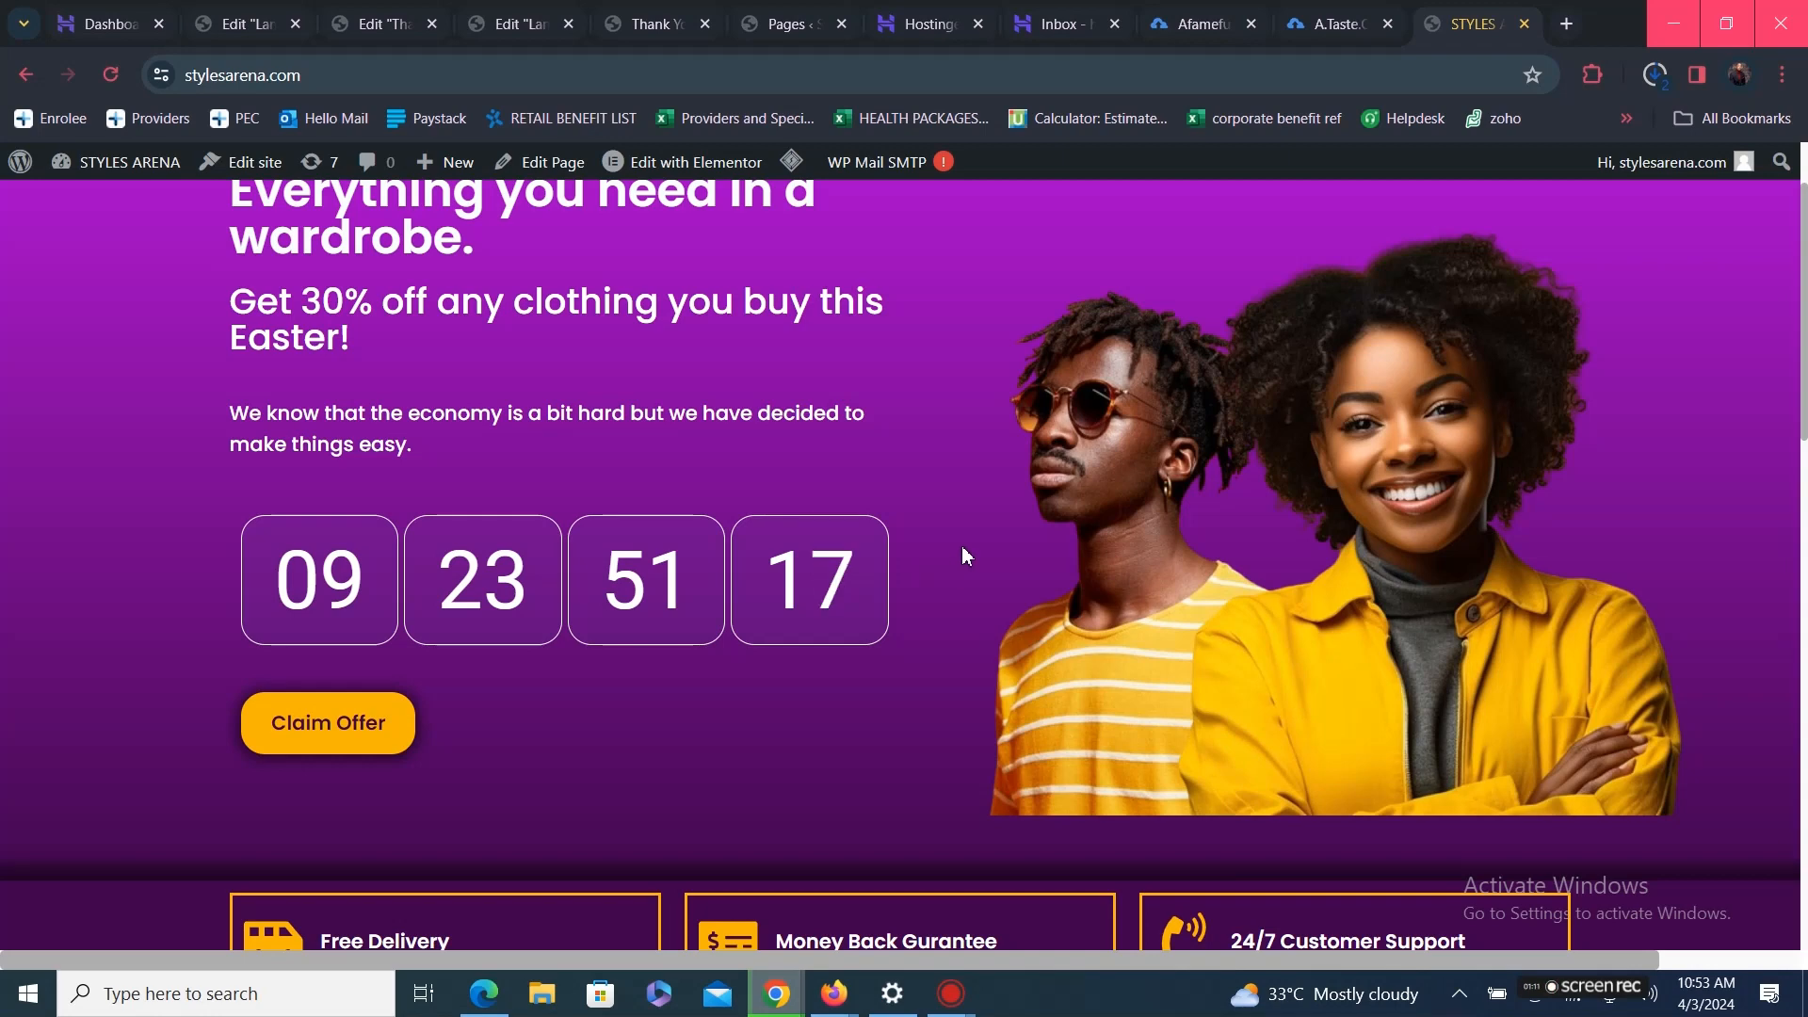
{"action": "scroll", "coordinate": [1119, 480], "scroll_direction": "up", "scroll_amount": 1}
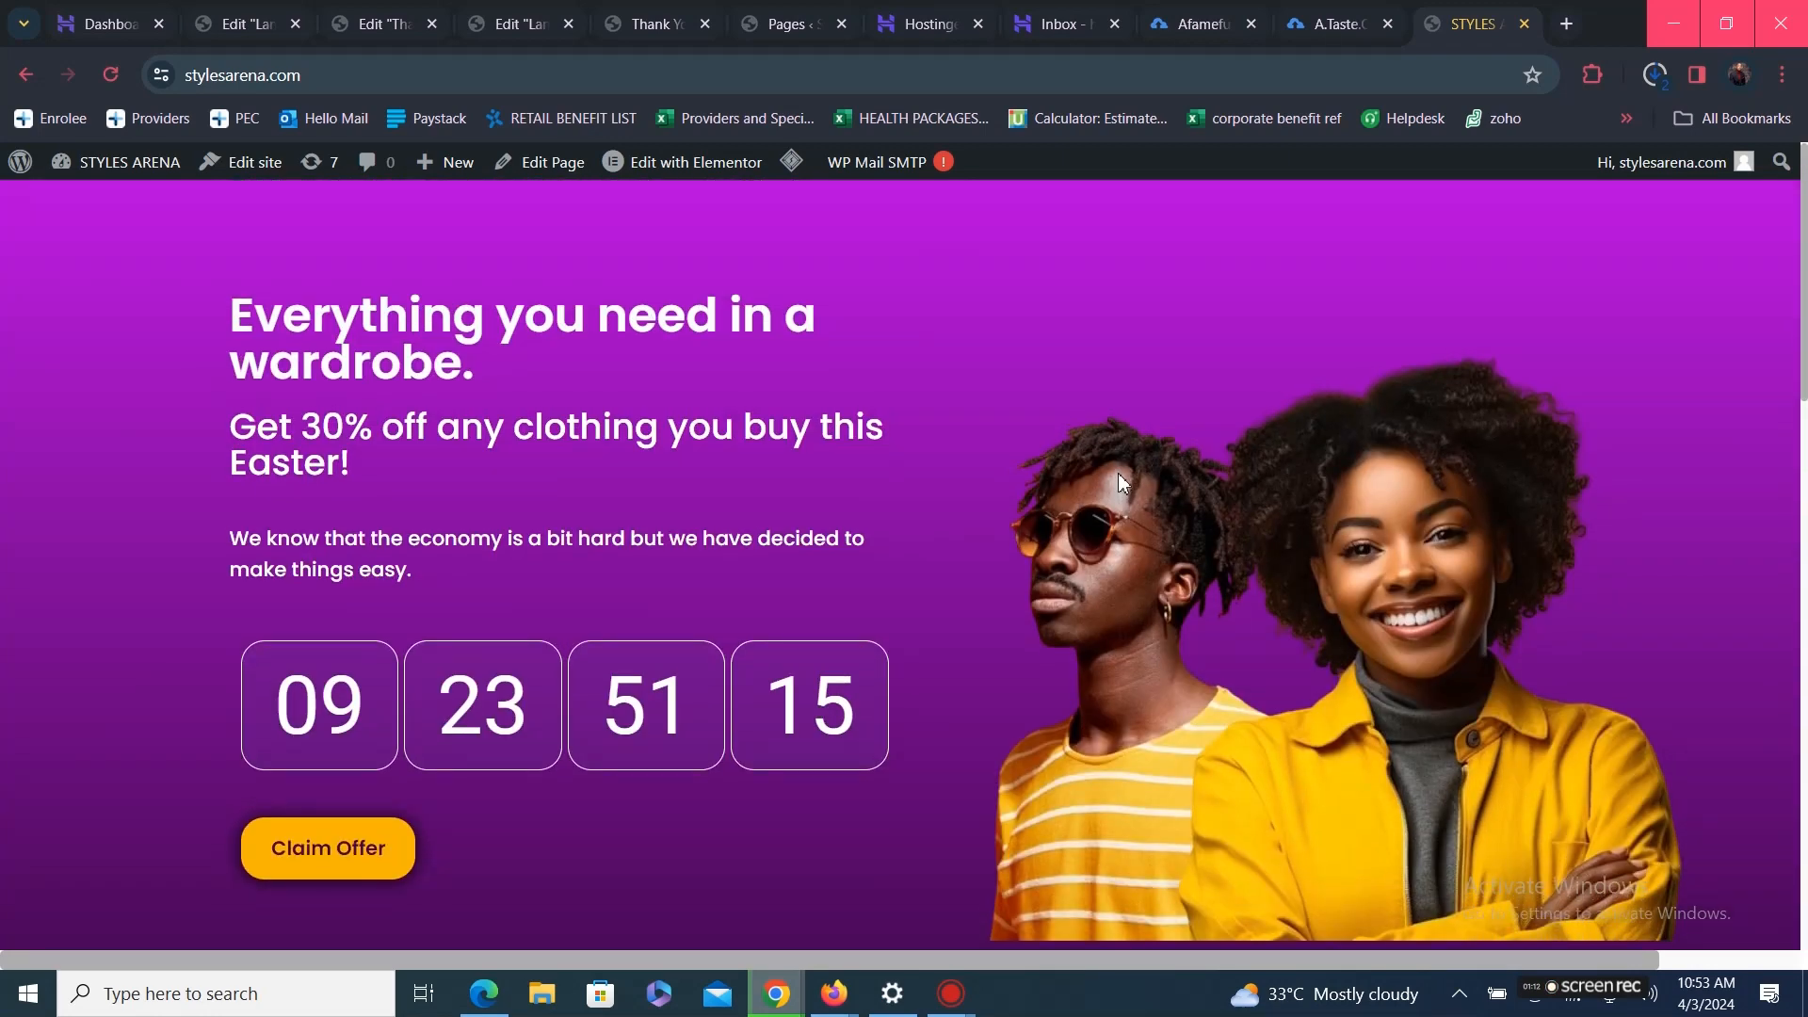